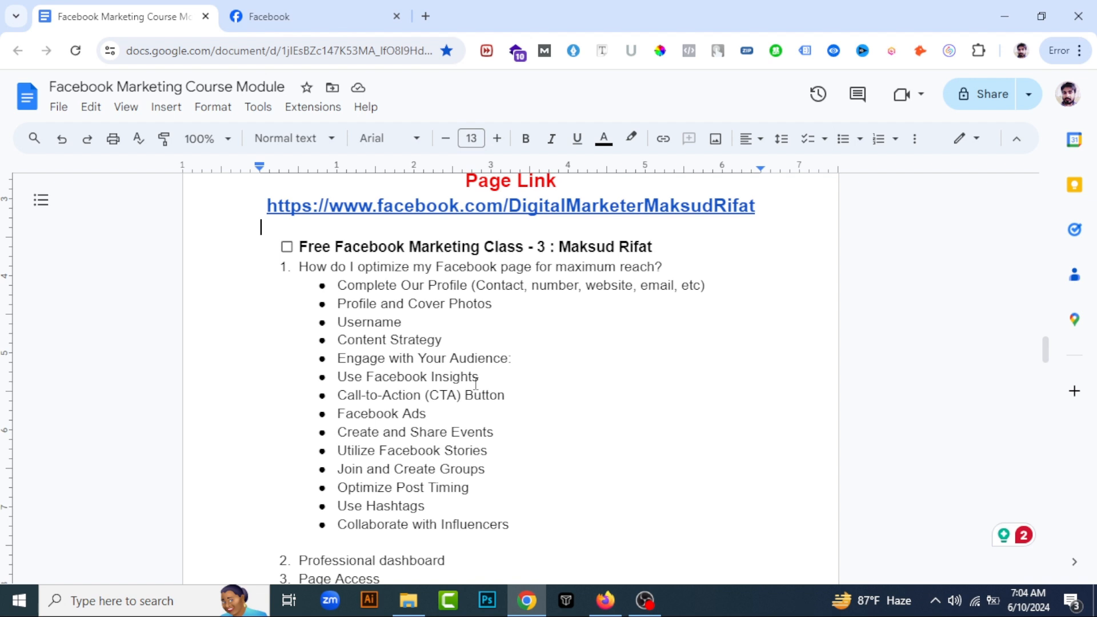
Switch to Facebook and open the Digital Marketing page's profile from the account options
click(391, 8)
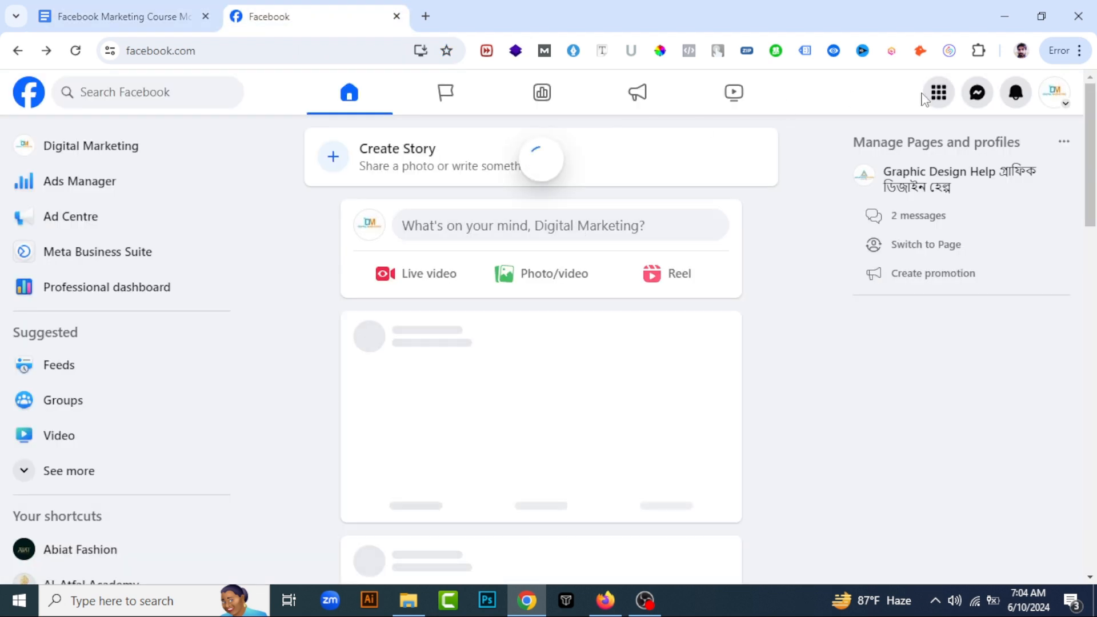
click(1054, 92)
click(868, 147)
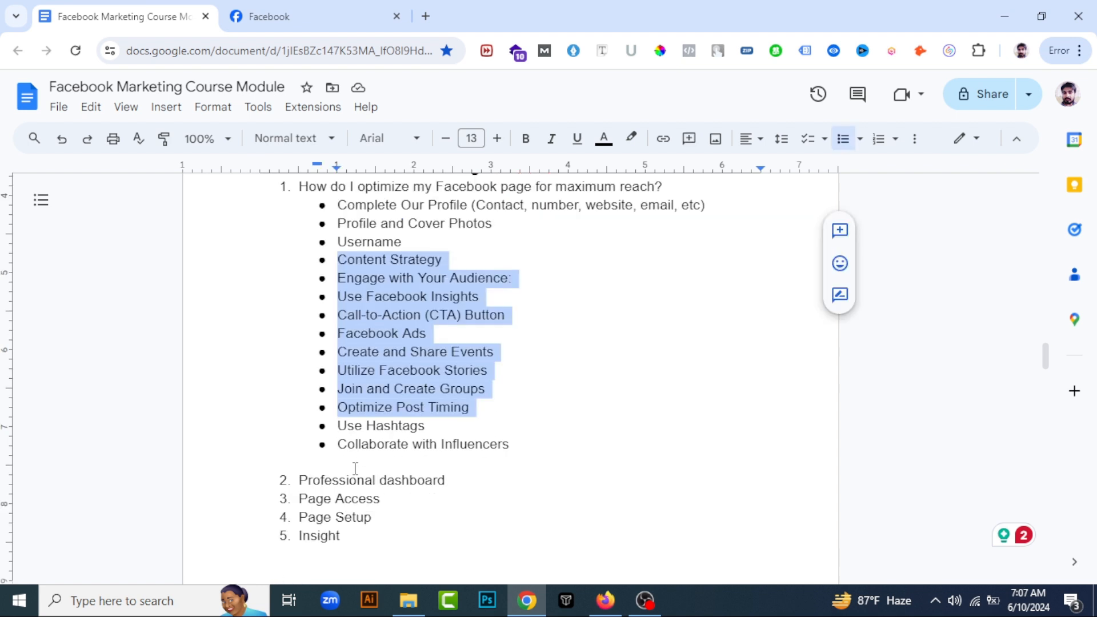
Review the Class 3 topics in the Google Docs course outline, down to the Professional dashboard item
scroll(393, 462, down, 3)
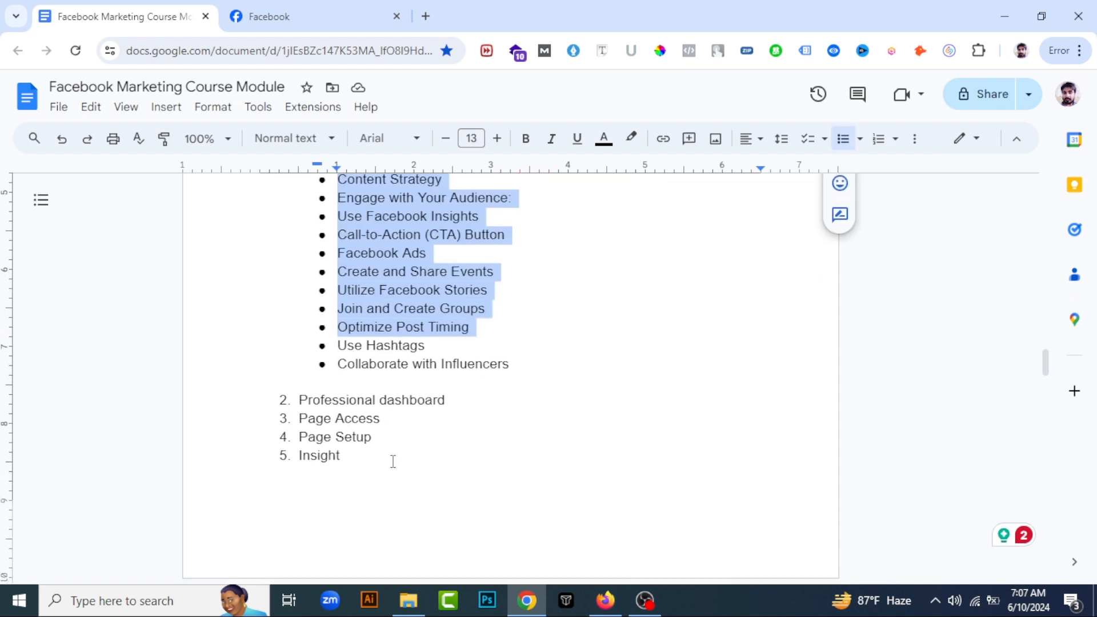
click(309, 406)
Switch to Facebook and review the professional dashboard's overview, including the page overview and the page setup checklist
click(328, 11)
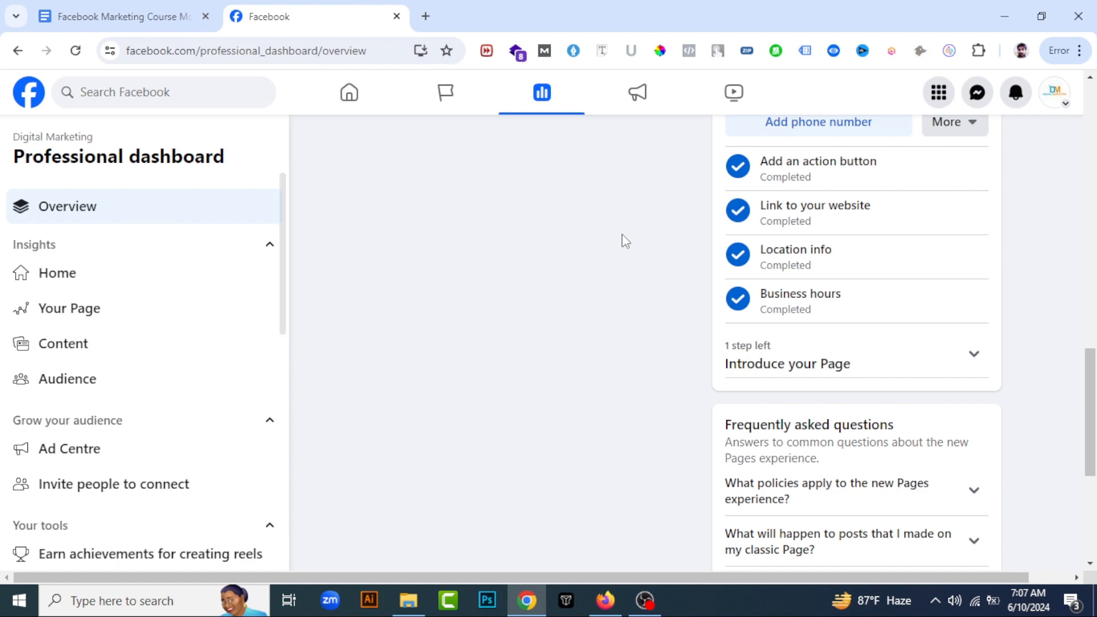
scroll(626, 240, up, 10)
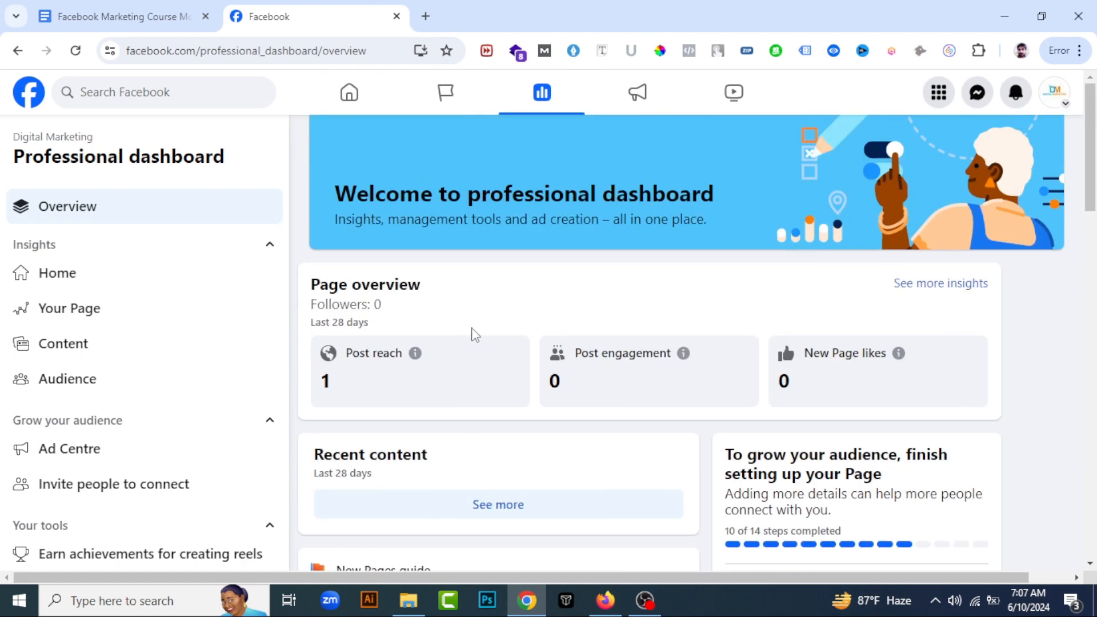
scroll(473, 334, down, 7)
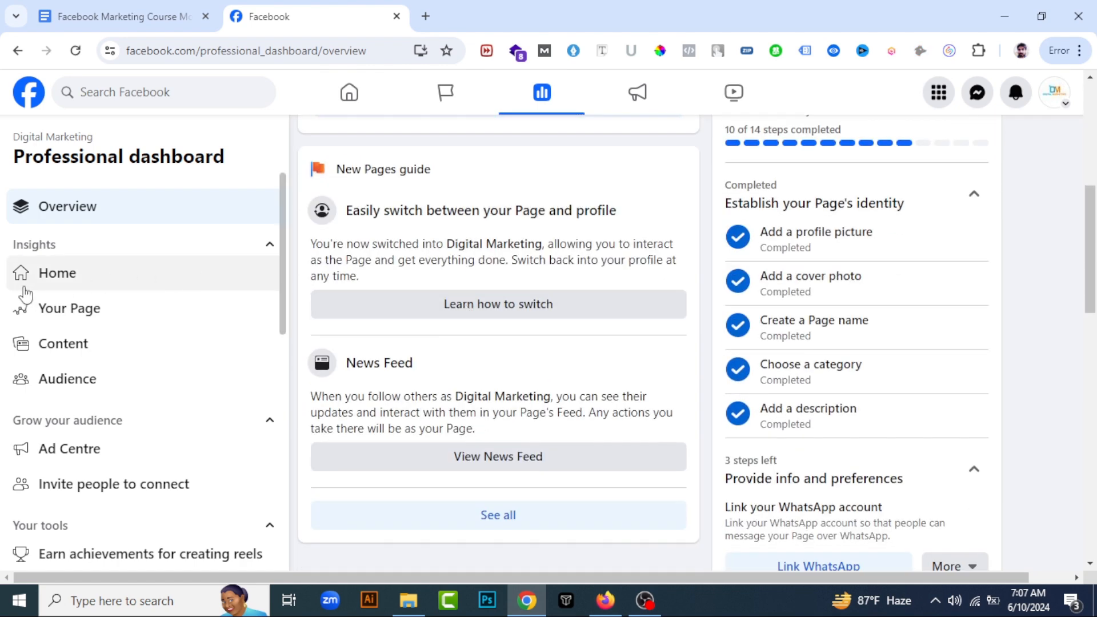
Open the Home insights and examine the page overview, recent content and audience sections
click(162, 274)
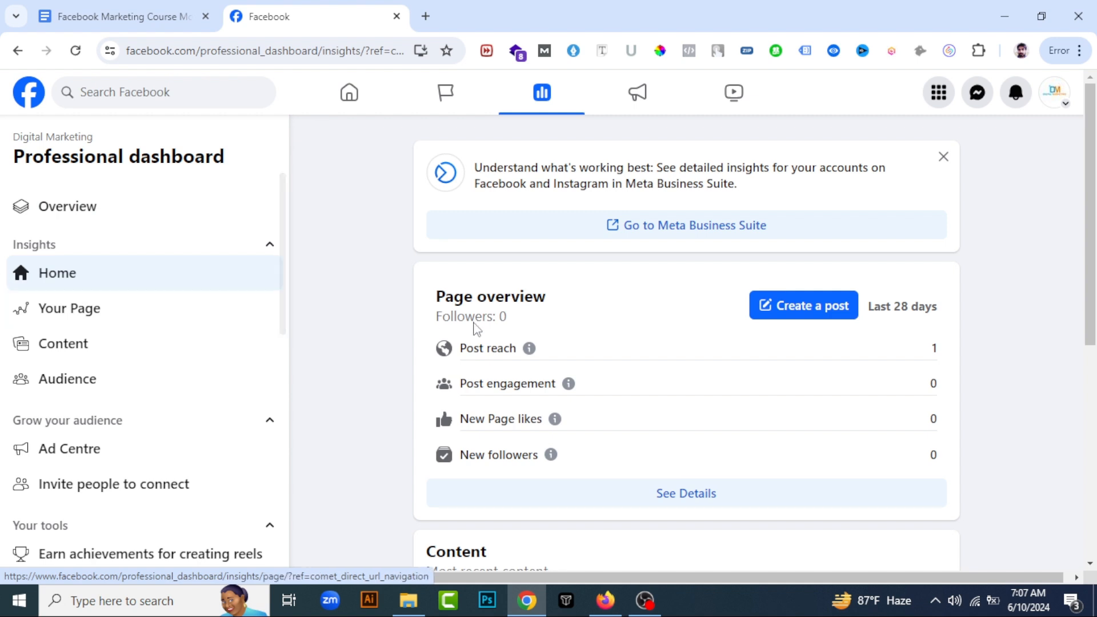
scroll(446, 320, down, 1)
scroll(420, 312, up, 1)
scroll(402, 306, down, 2)
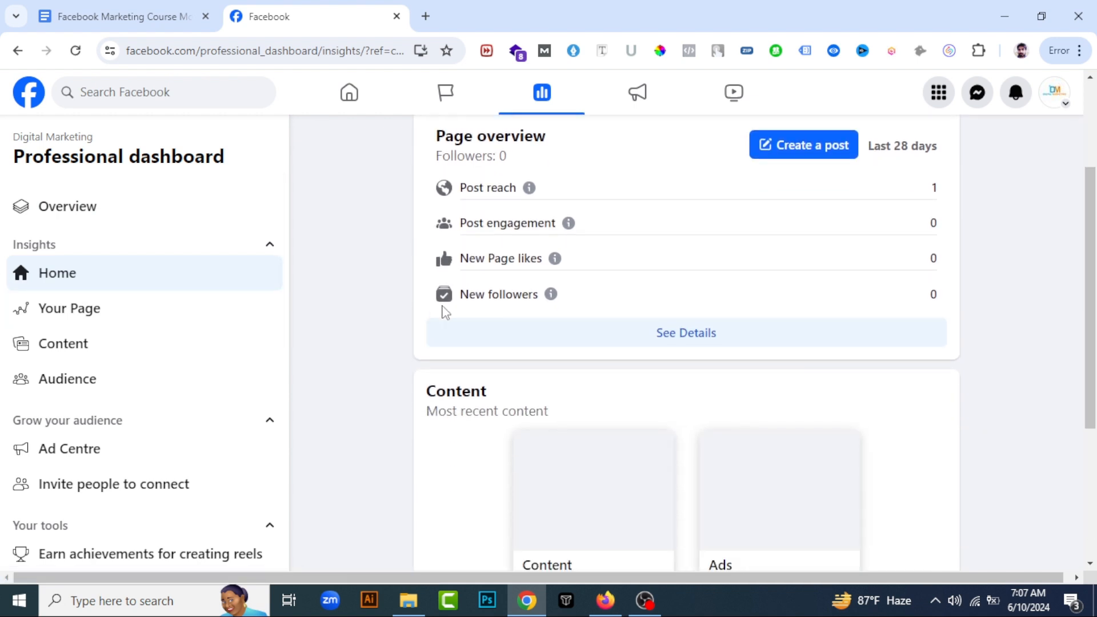
scroll(449, 308, up, 1)
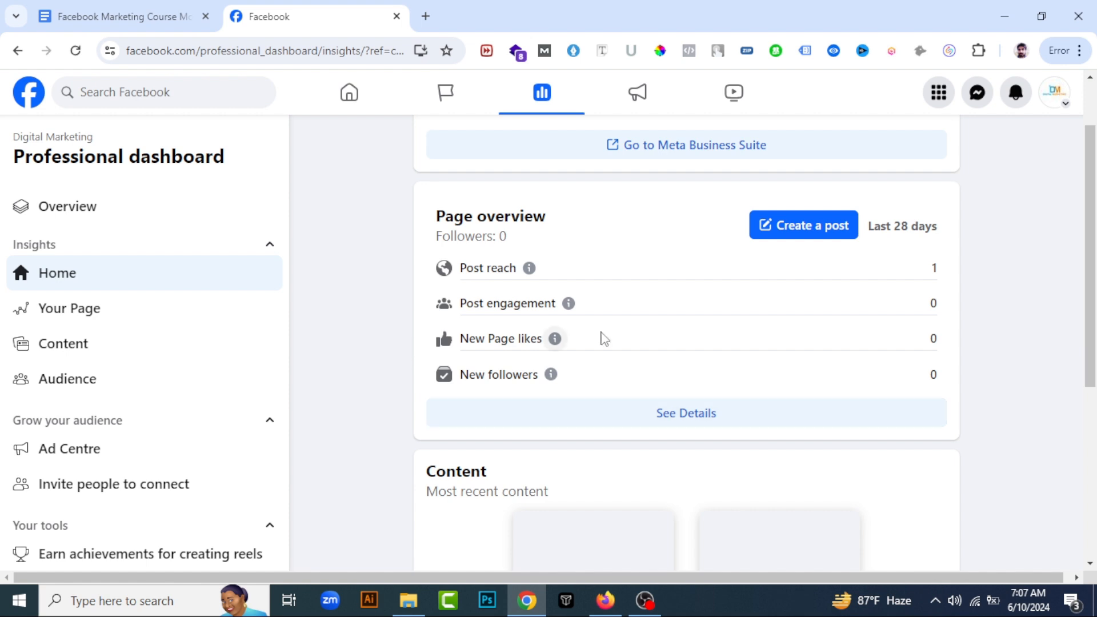
scroll(595, 409, down, 2)
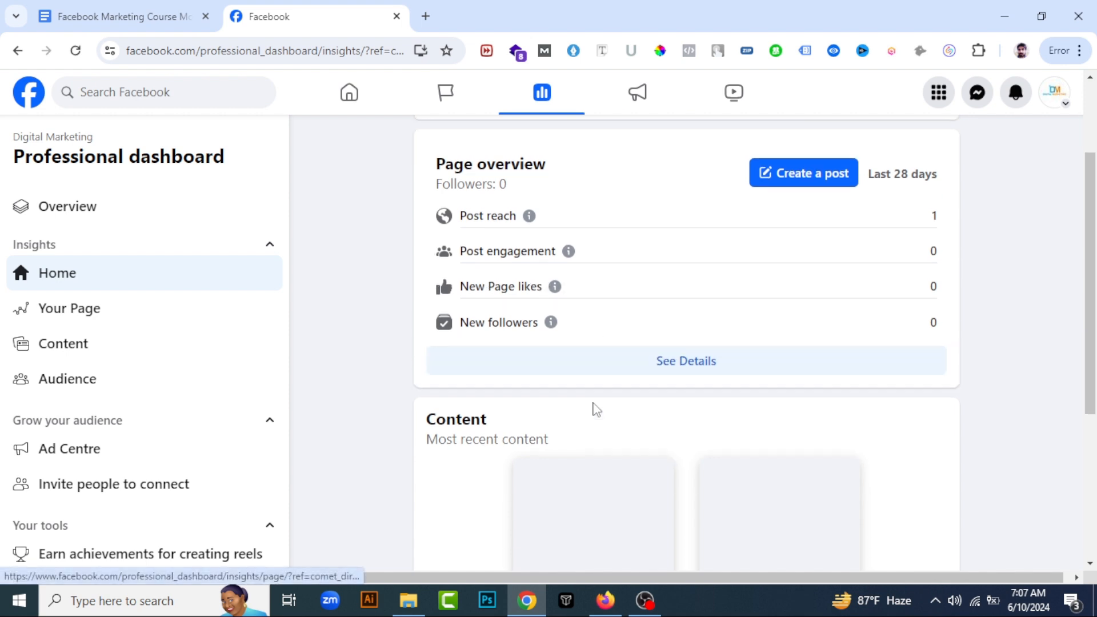
scroll(417, 334, down, 2)
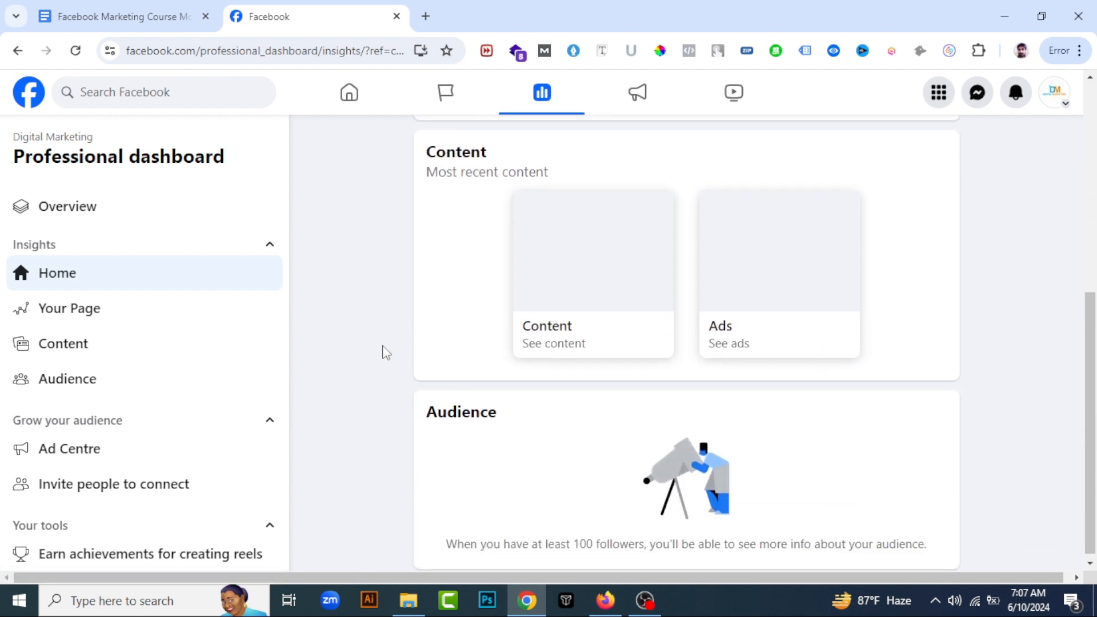
scroll(384, 350, up, 4)
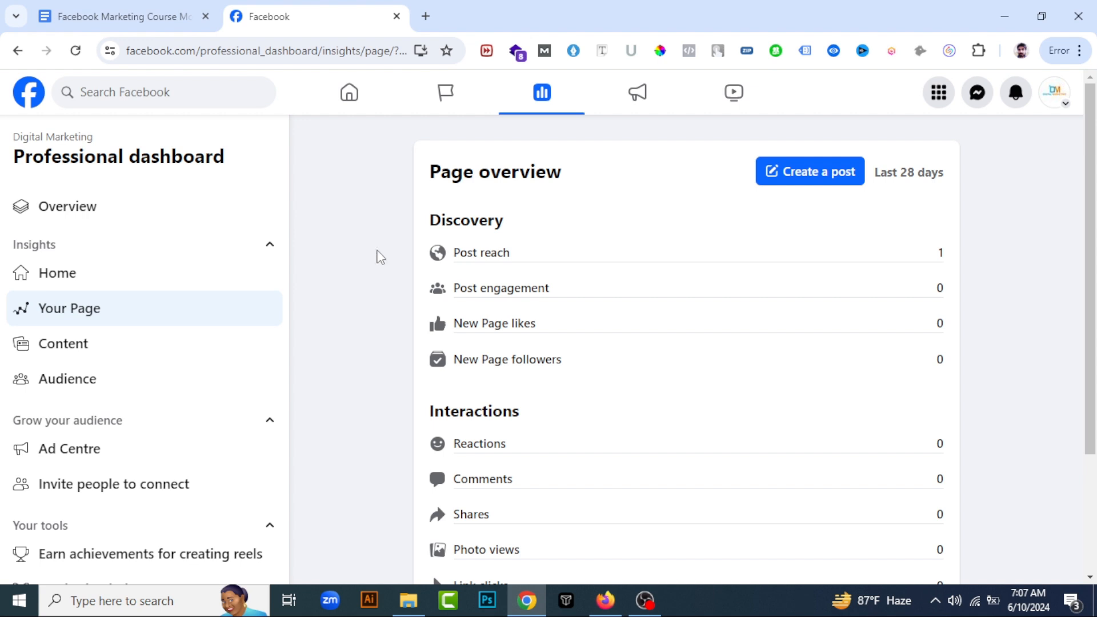
Examine the discovery and interaction figures for Your Page, and view the Content and Audience insights
scroll(711, 341, down, 2)
scroll(544, 320, down, 1)
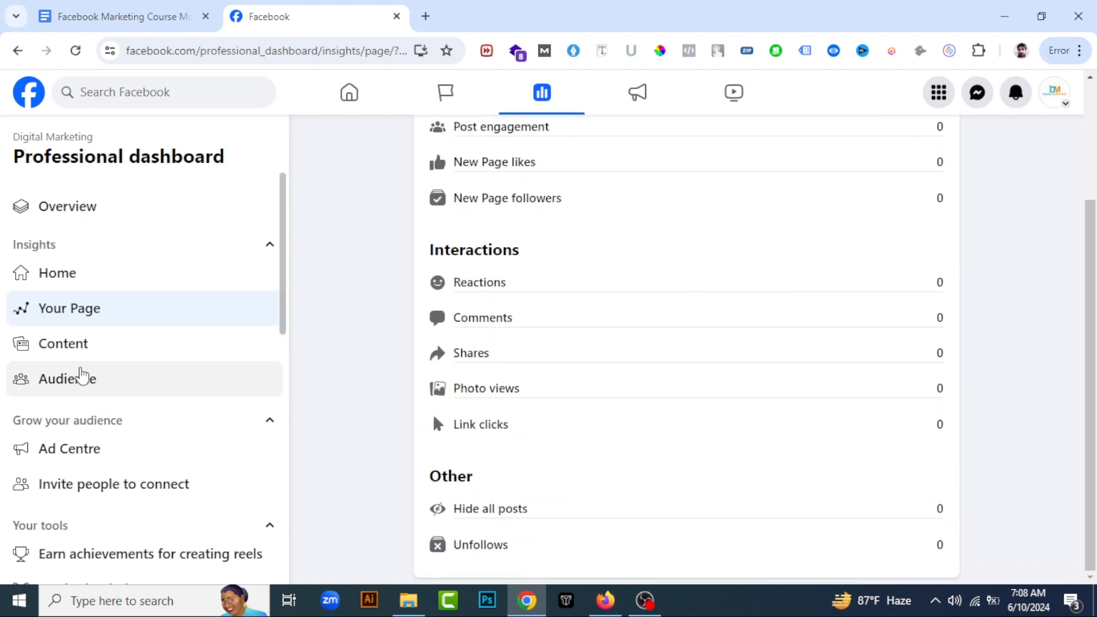
click(96, 343)
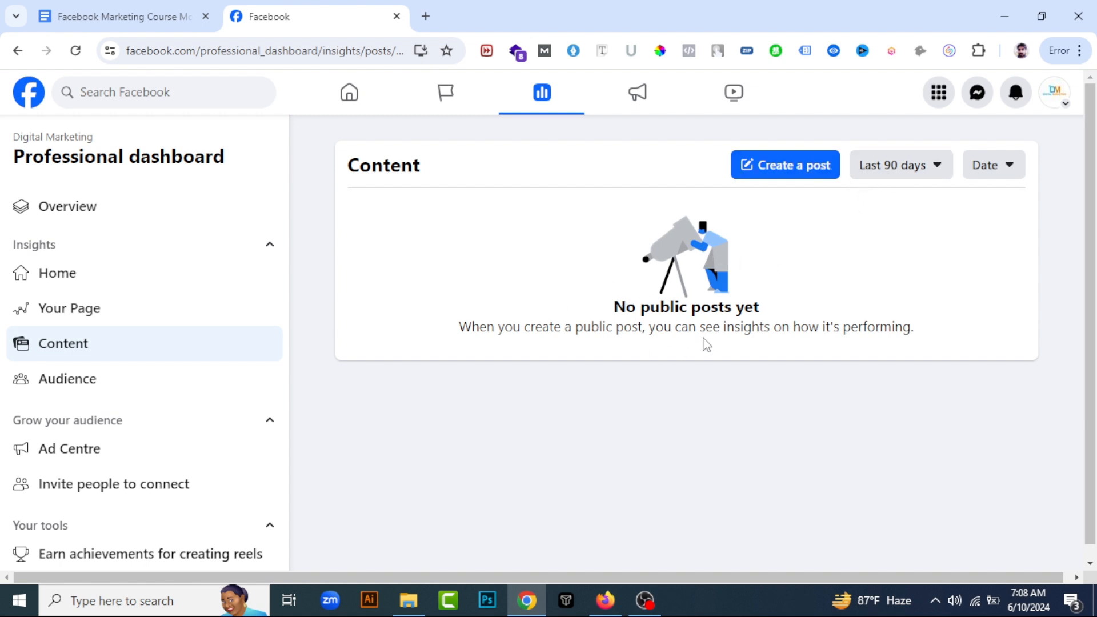
click(39, 380)
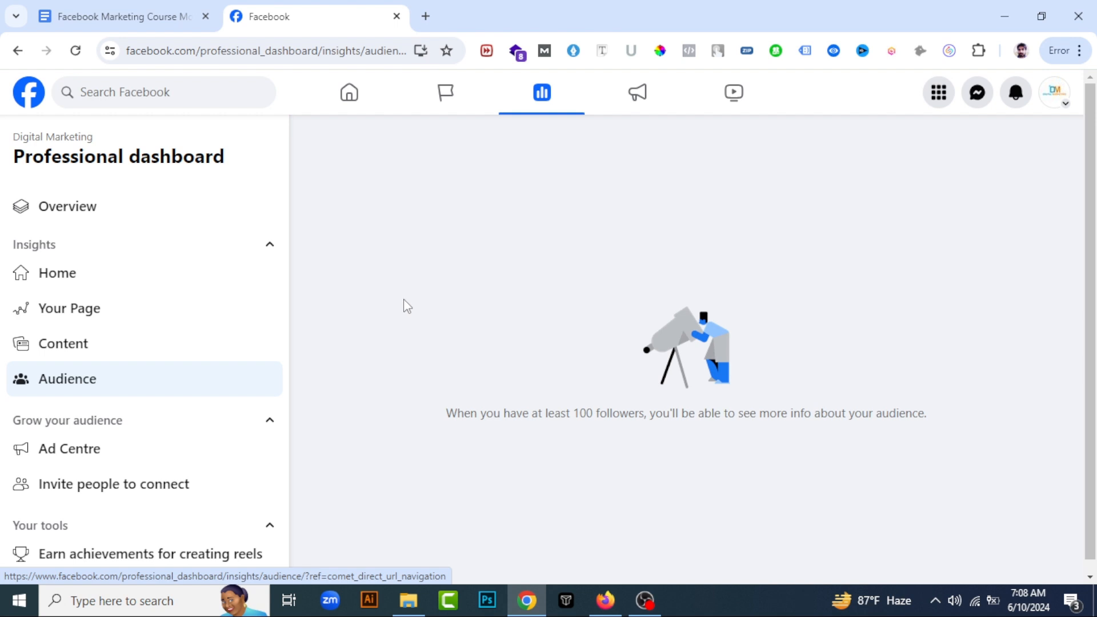
Look through the dashboard's remaining sections for growing the audience, page tools, platform tools, and help and guidance
scroll(143, 384, down, 3)
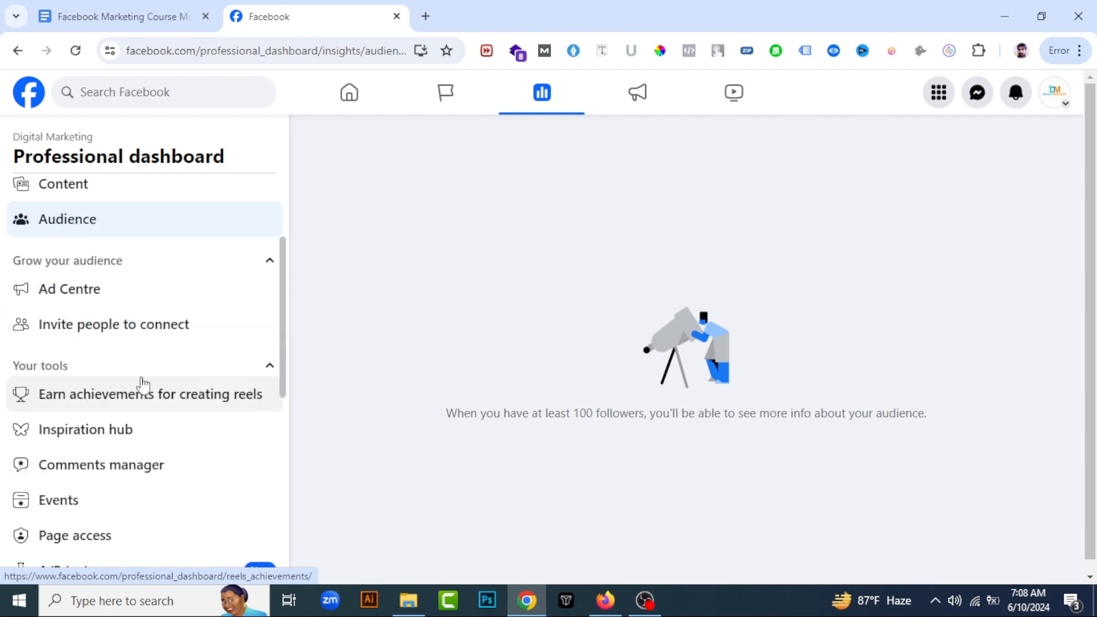
scroll(143, 384, down, 5)
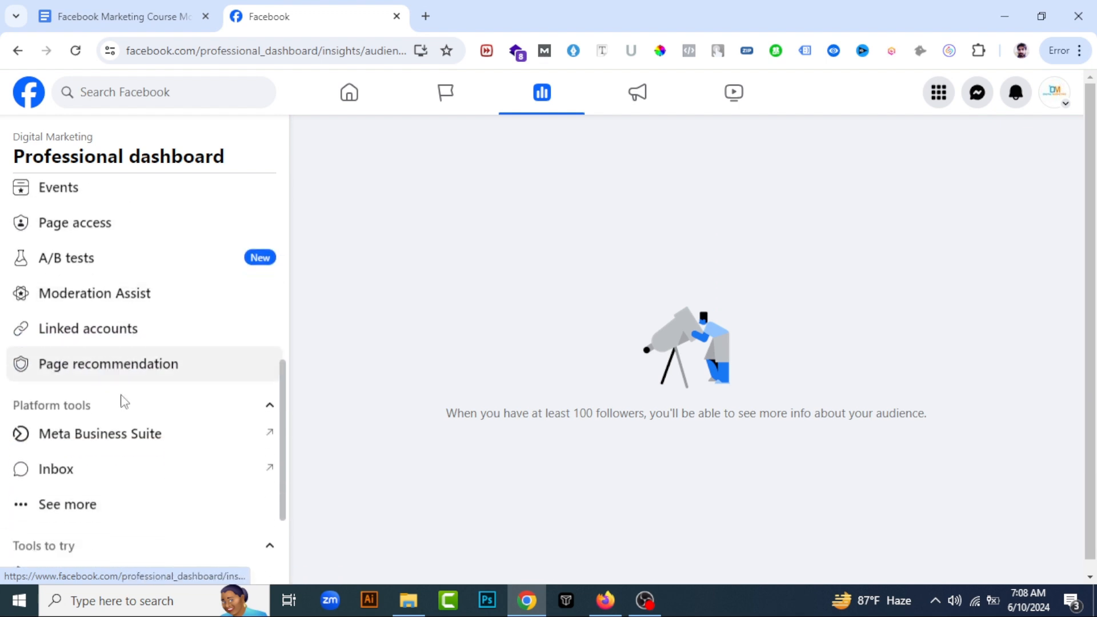
scroll(117, 377, up, 8)
scroll(115, 363, down, 3)
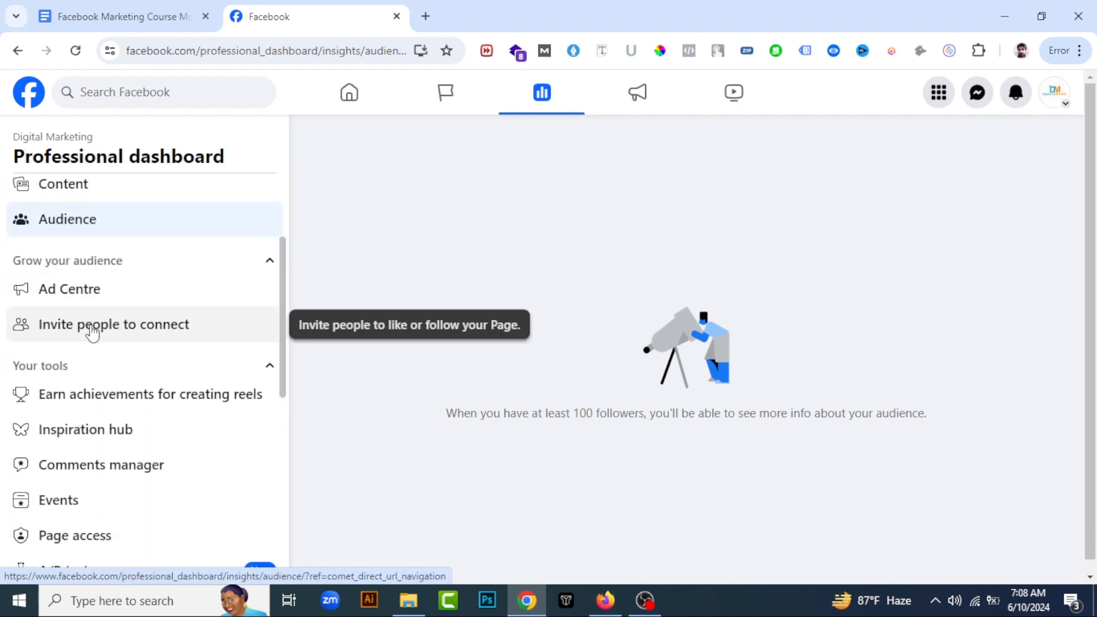
scroll(156, 335, down, 1)
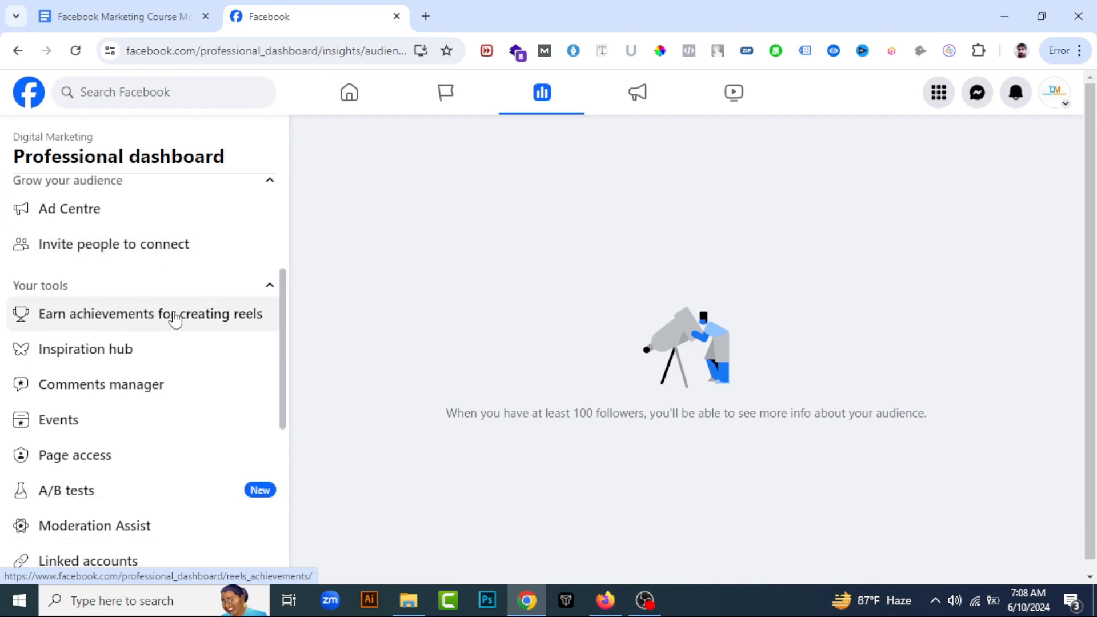
scroll(73, 368, down, 1)
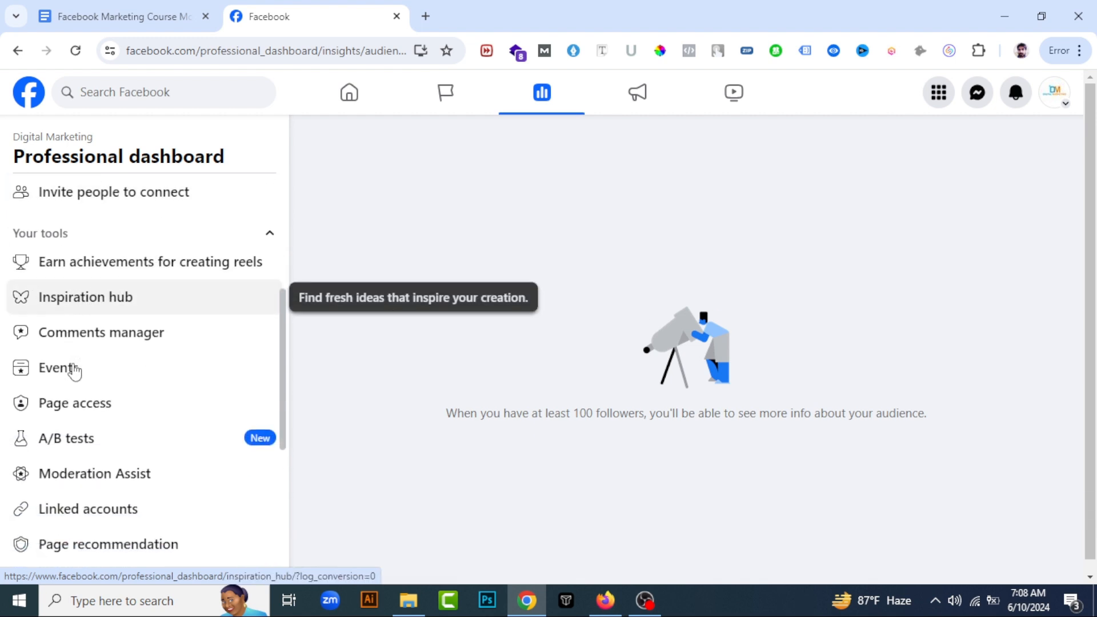
scroll(90, 350, down, 2)
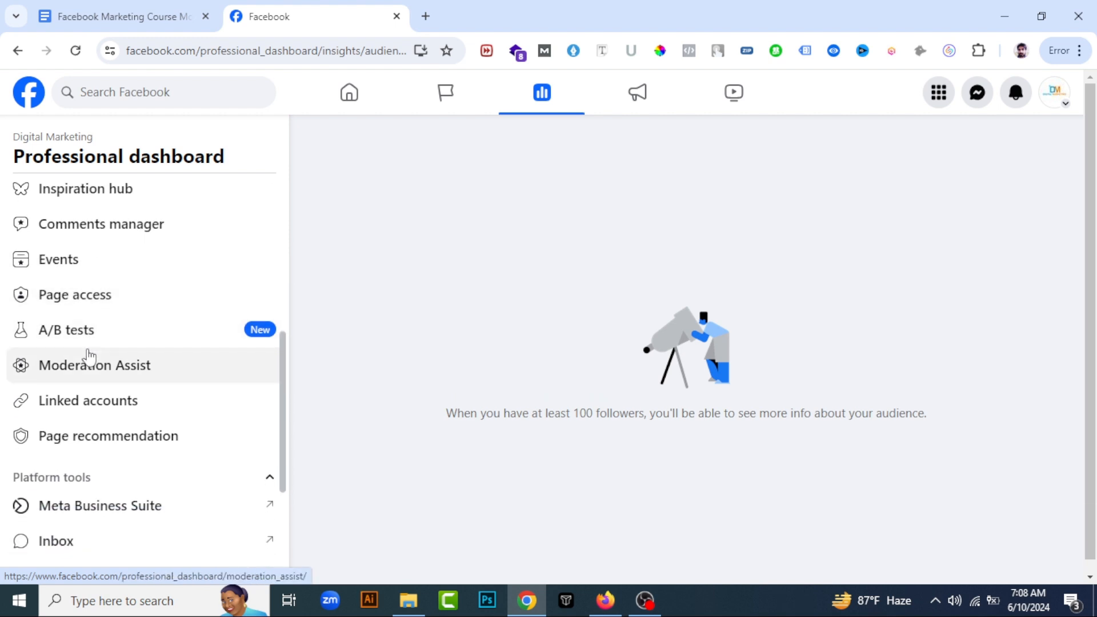
scroll(88, 358, down, 3)
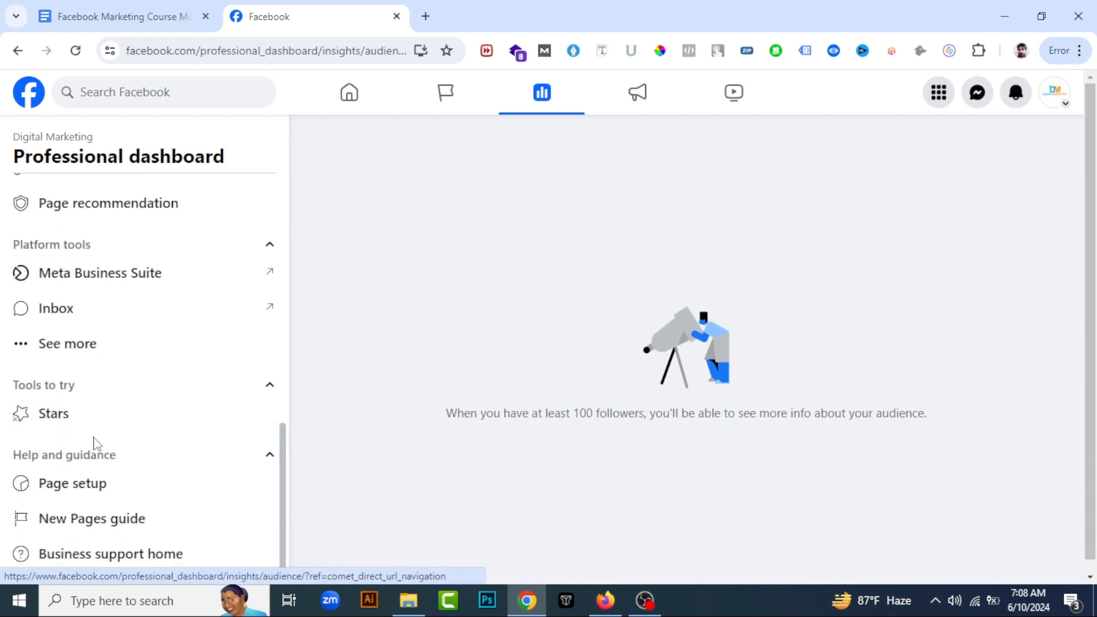
scroll(93, 446, up, 1)
scroll(96, 459, up, 3)
scroll(111, 348, down, 4)
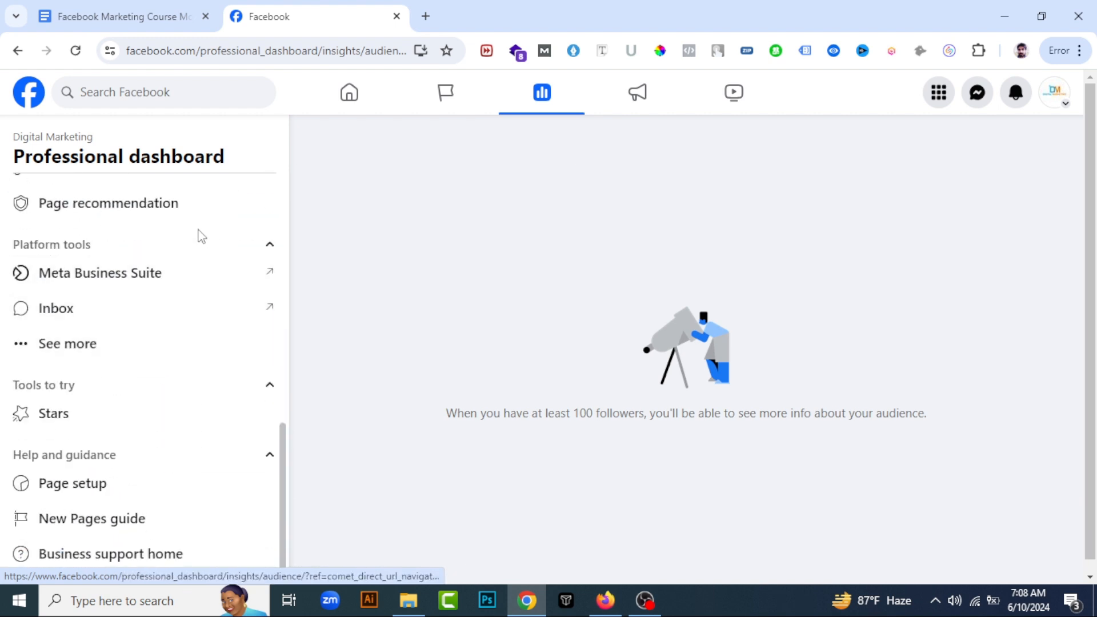
scroll(122, 372, up, 4)
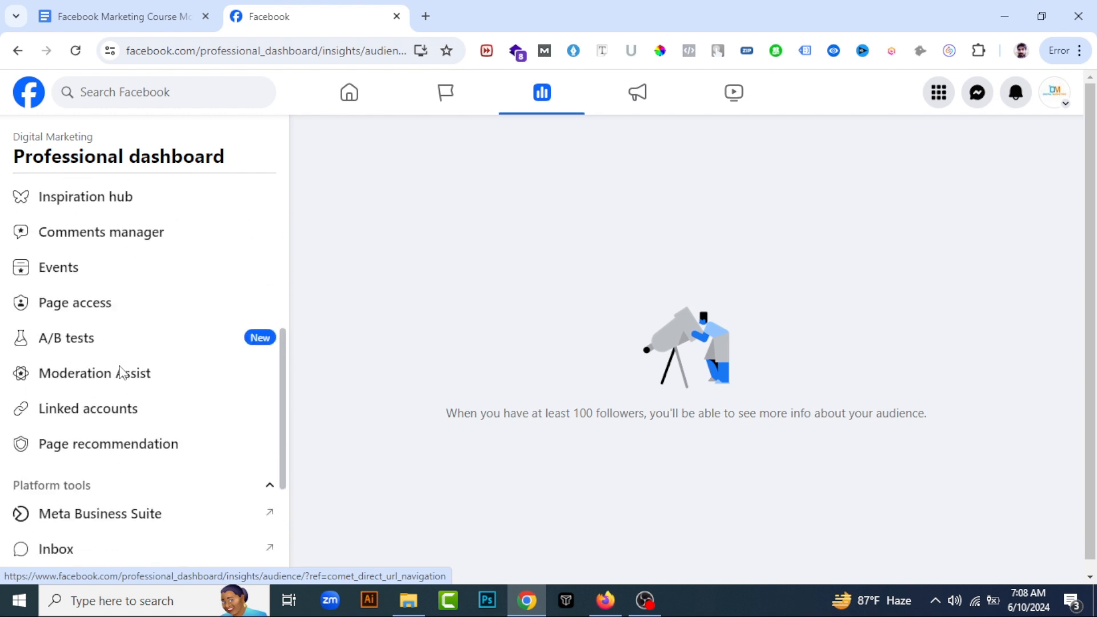
scroll(122, 373, down, 4)
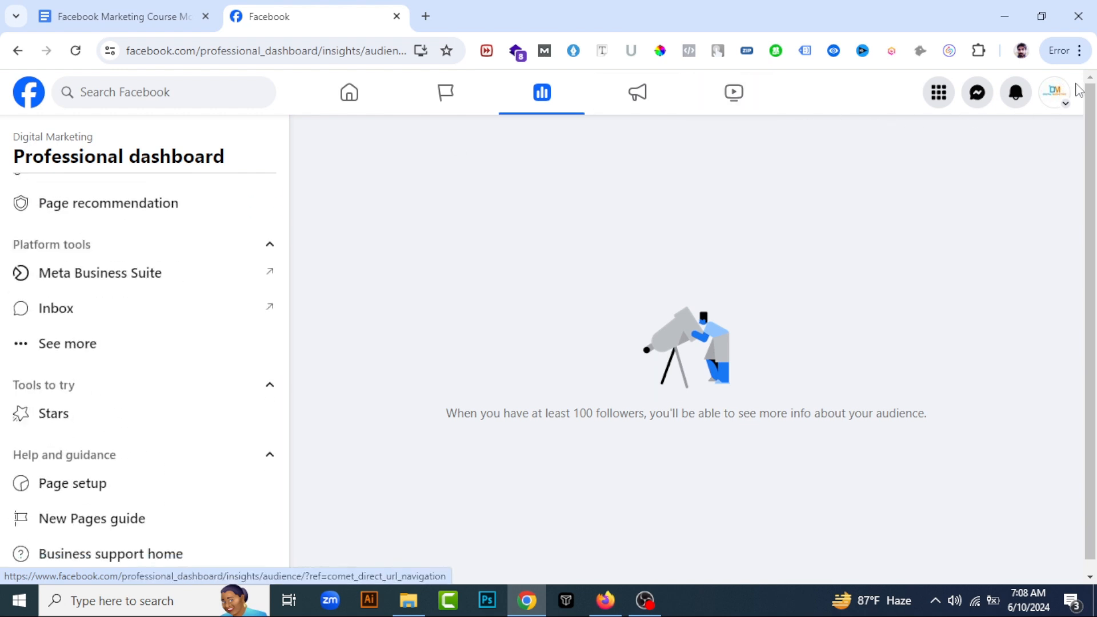
Open the Digital Marketing page's profile in a new browser tab and review its header, intro details and posts
click(1054, 92)
middle_click(867, 152)
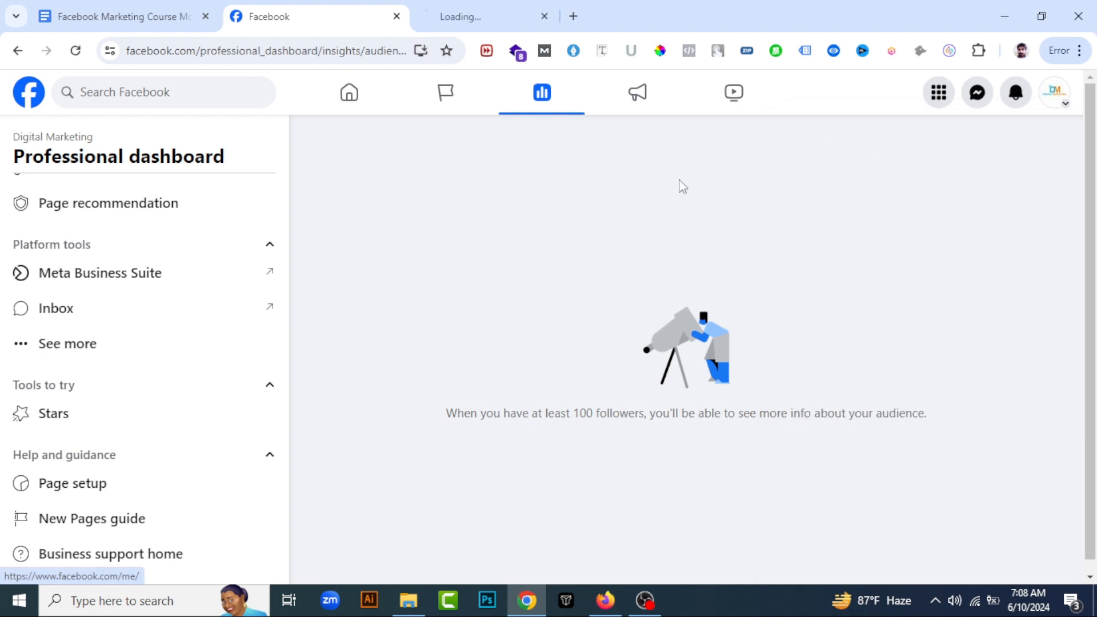
click(456, 13)
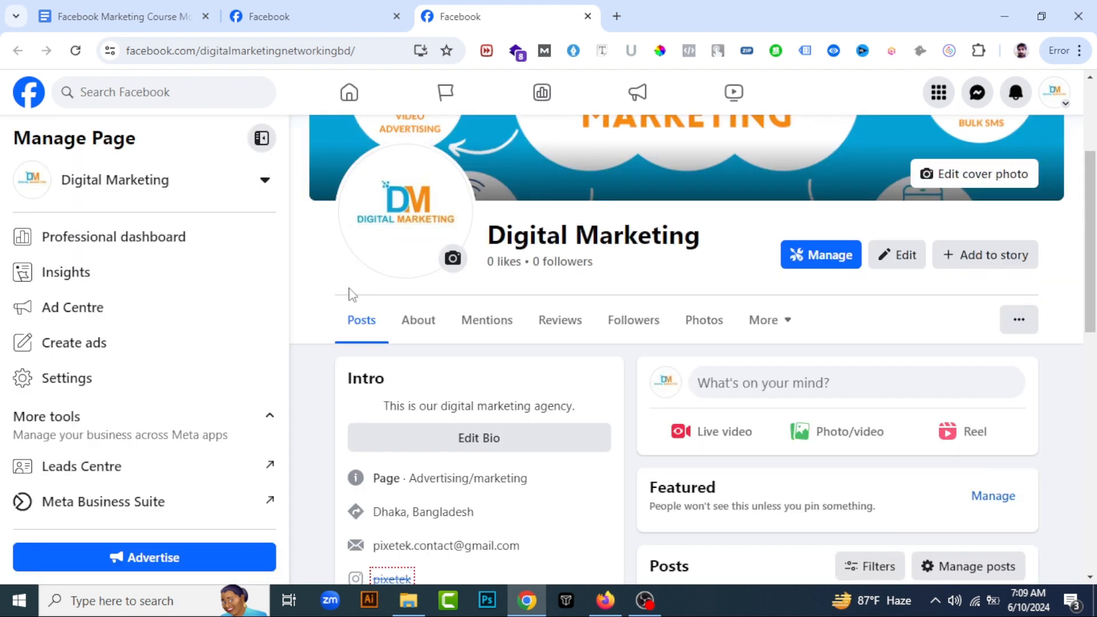
scroll(375, 311, down, 4)
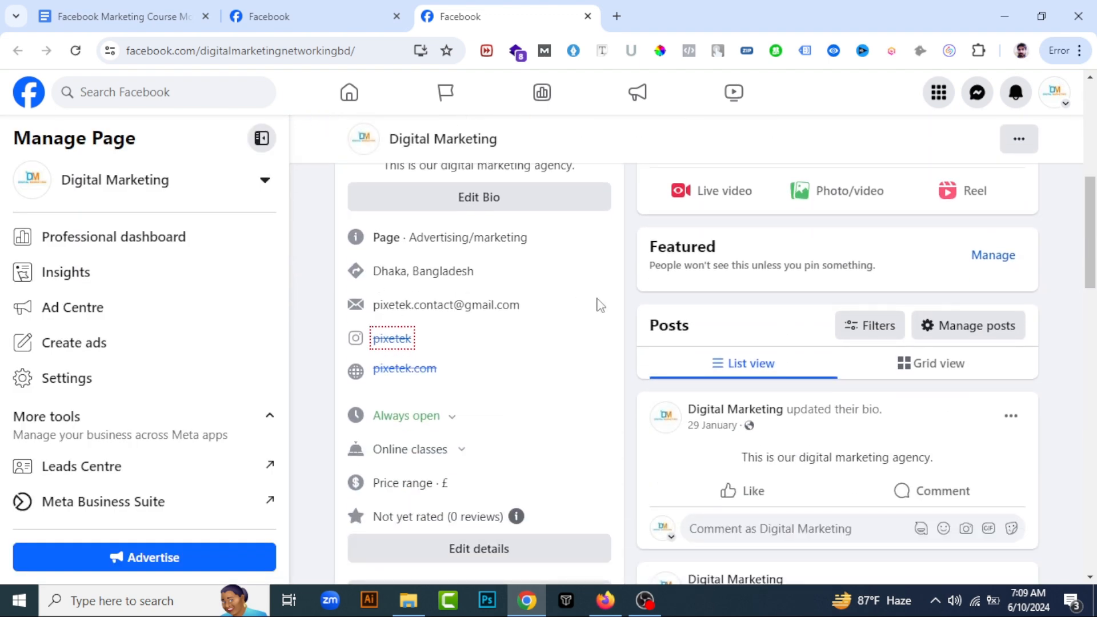
scroll(538, 286, up, 4)
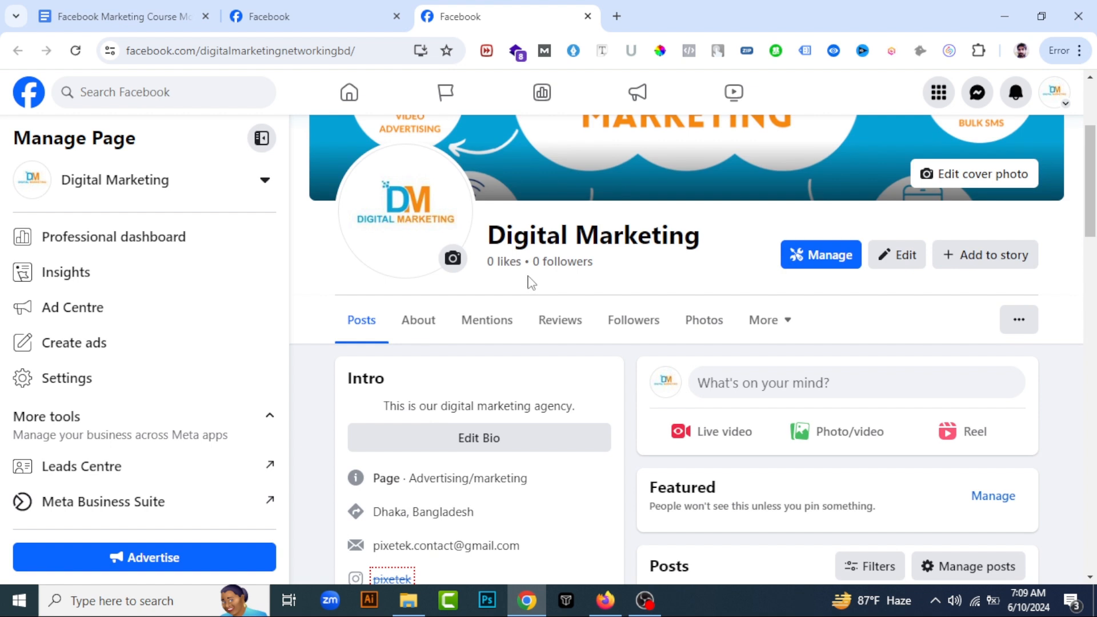
scroll(548, 343, down, 3)
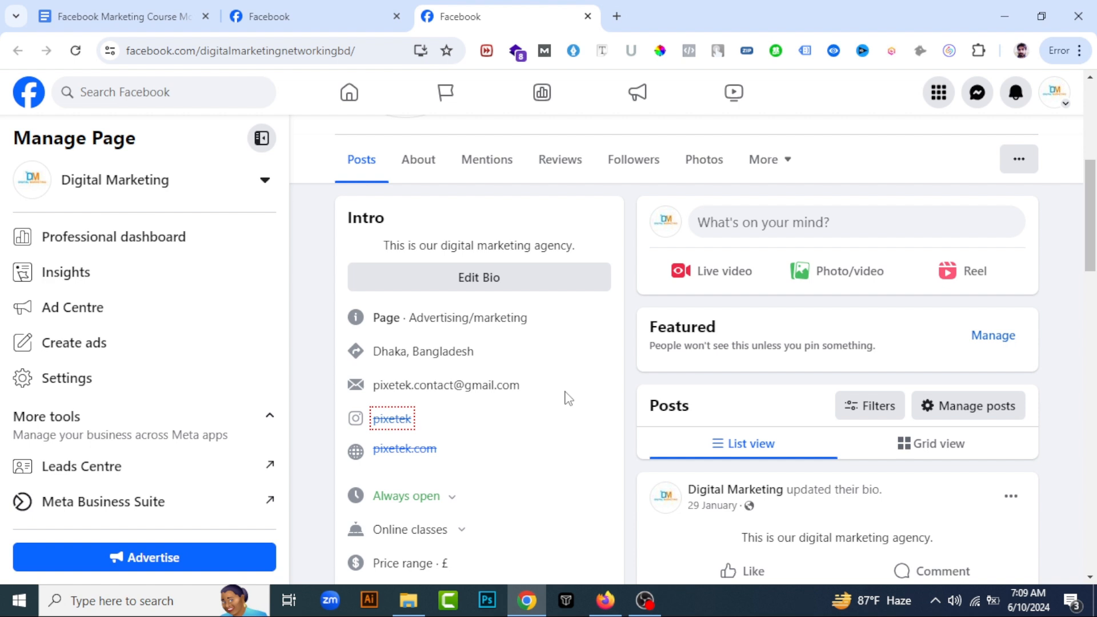
Open the page's settings and view Page access under Page setup
click(87, 384)
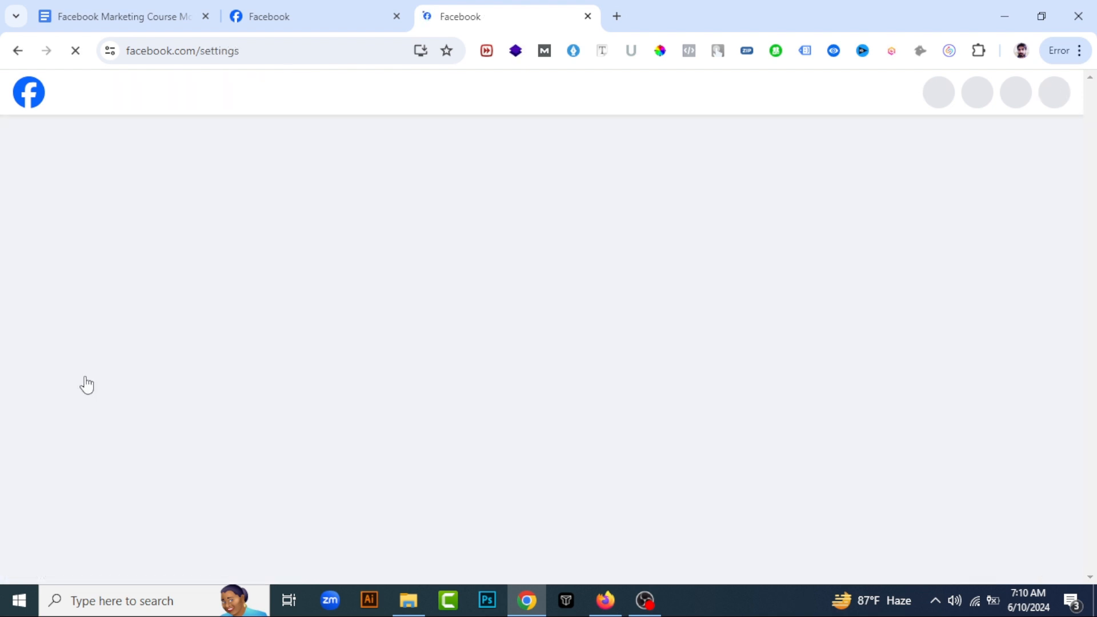
scroll(86, 400, down, 4)
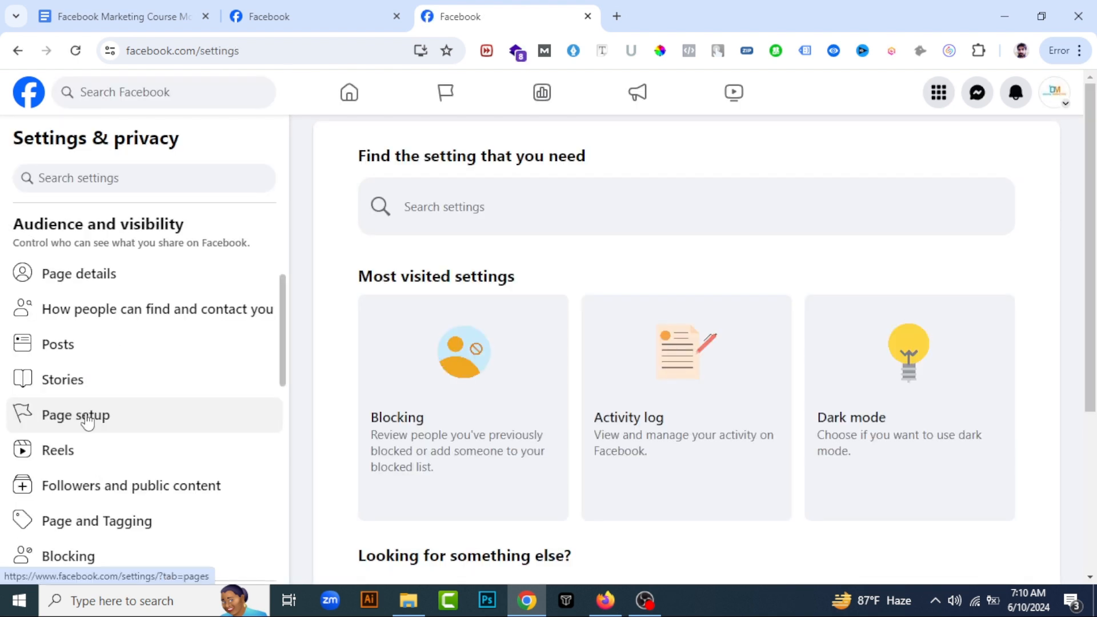
click(90, 419)
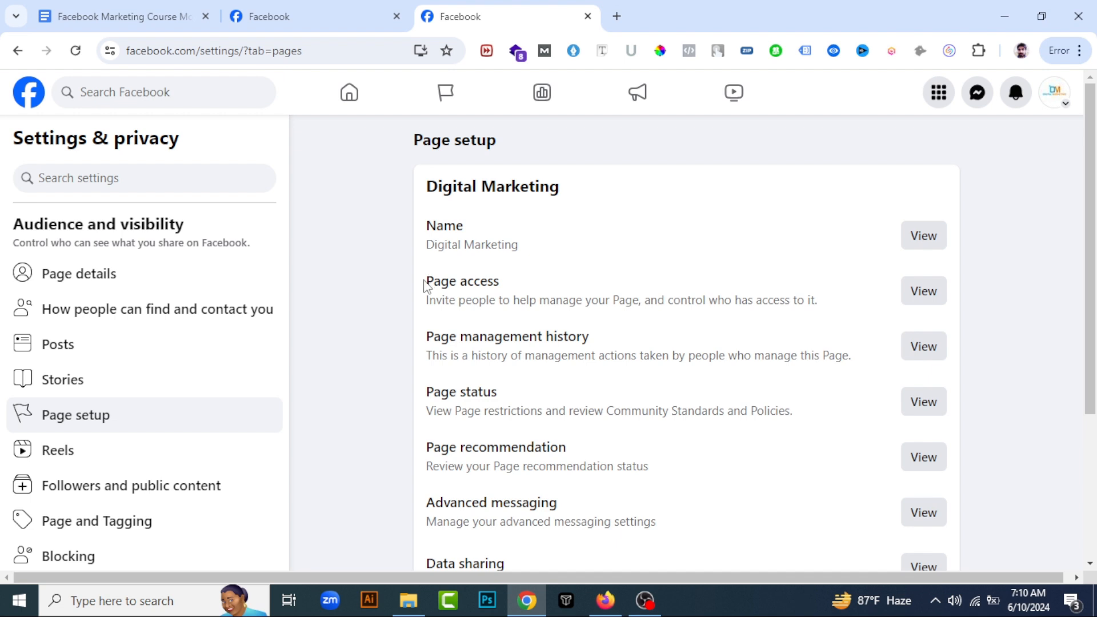
click(916, 296)
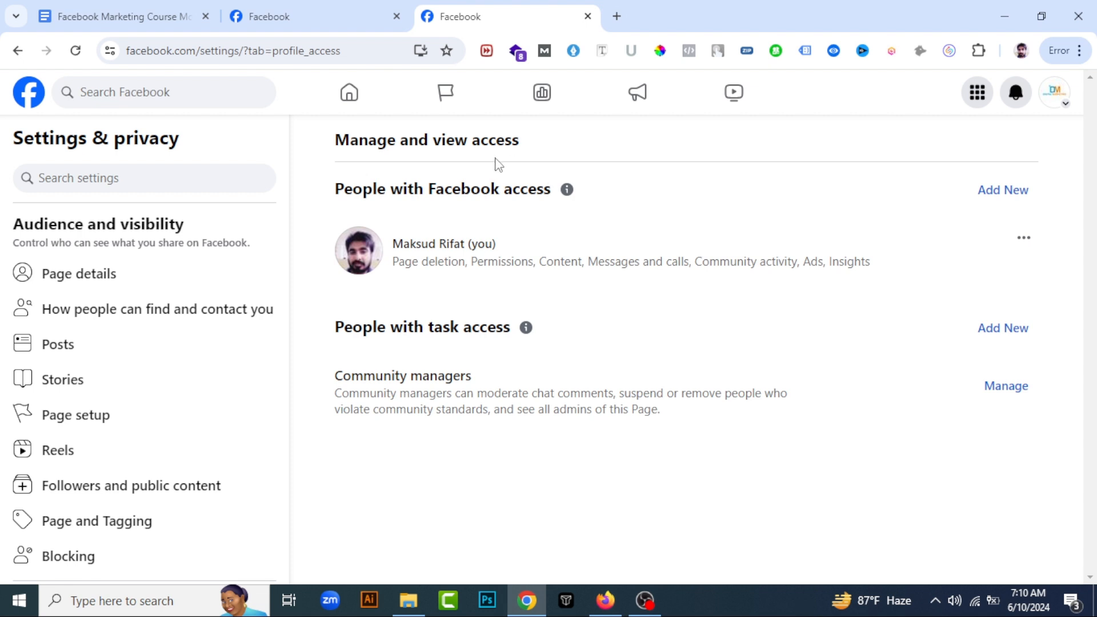
Start adding someone under People with Facebook access, searching by the person's name and choosing the first matching profile
click(1020, 194)
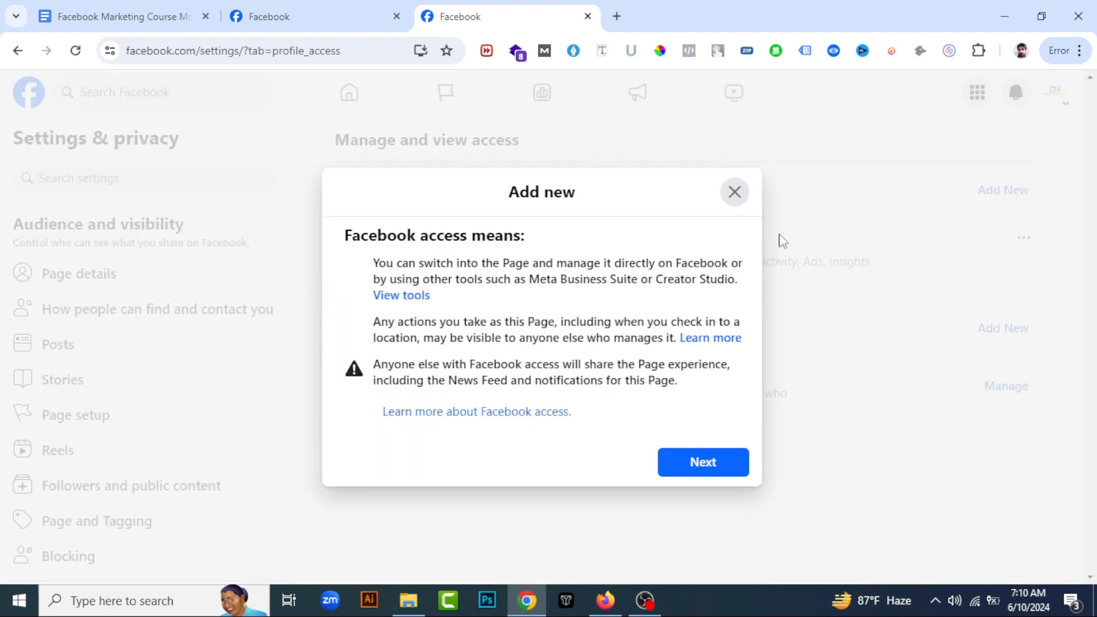
click(688, 467)
click(441, 221)
text(MAa)
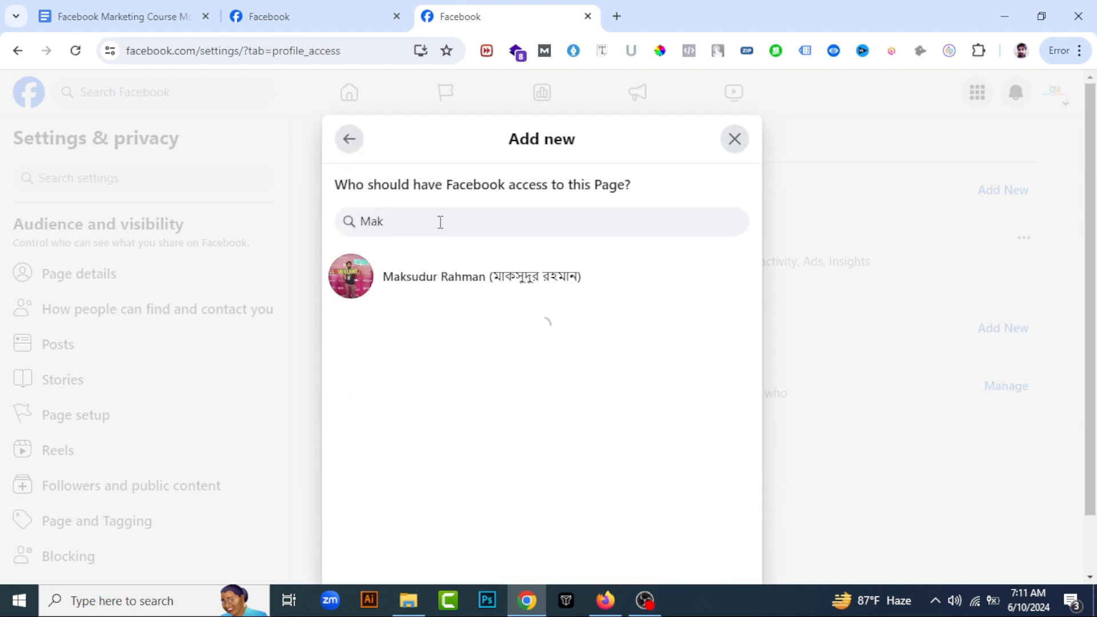
click(454, 280)
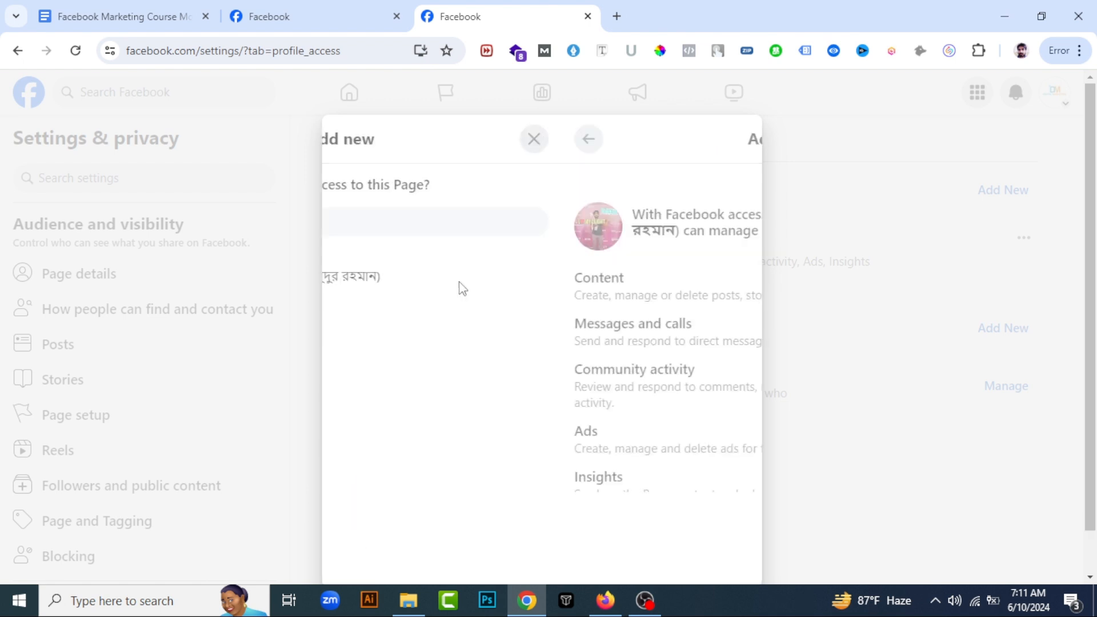
Review what the person can manage with Facebook access, try the full control option, and close without giving access
scroll(463, 287, down, 2)
scroll(572, 288, up, 3)
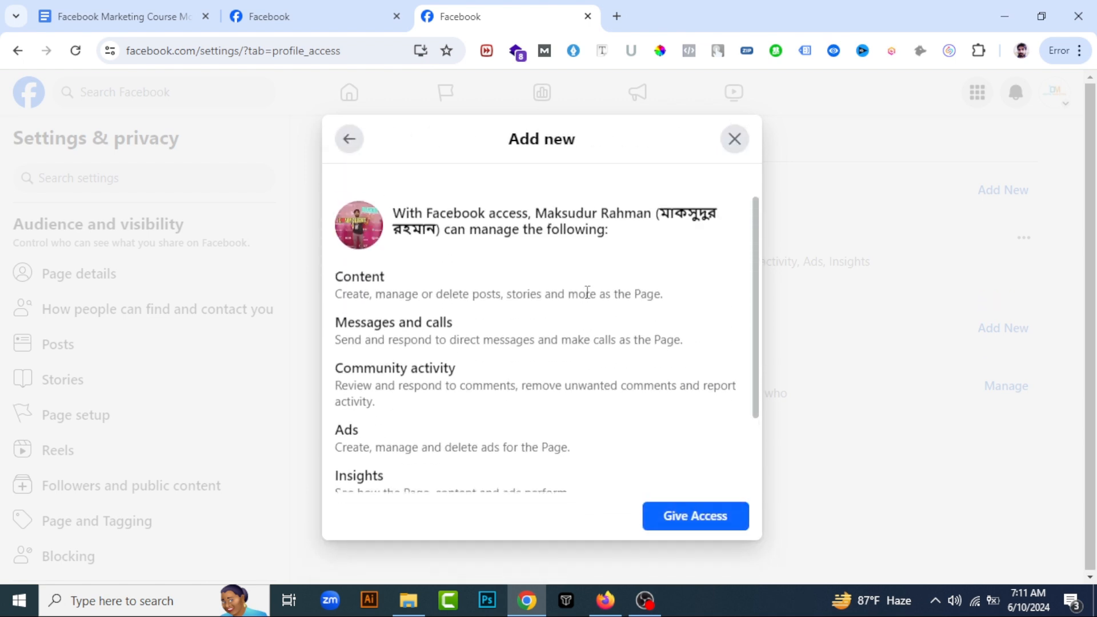
scroll(524, 286, down, 3)
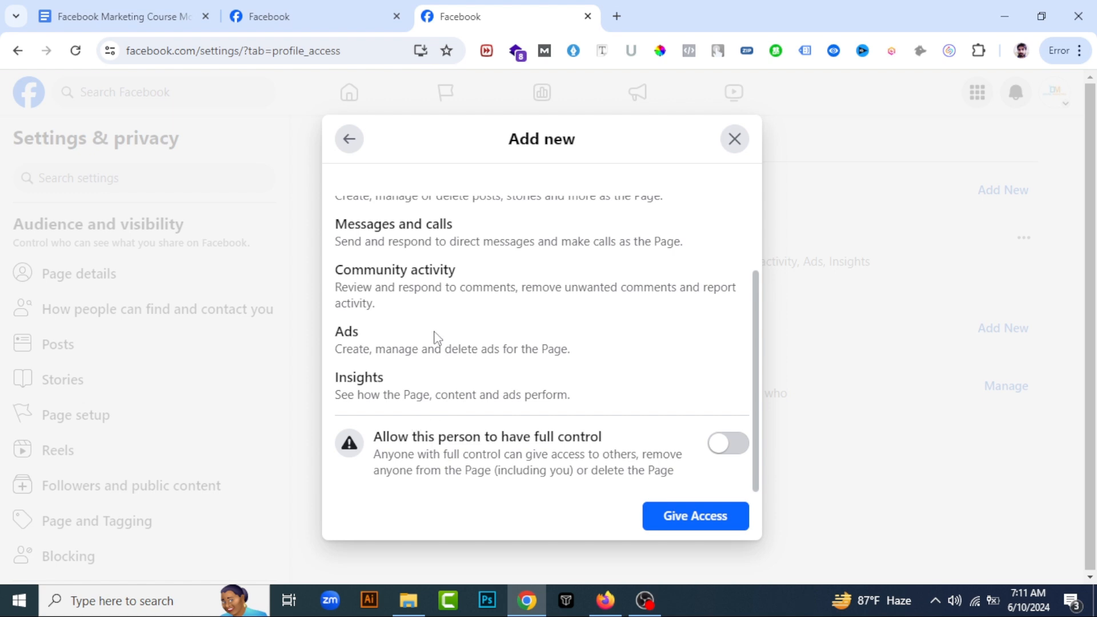
scroll(436, 319, up, 2)
scroll(440, 323, down, 2)
click(726, 445)
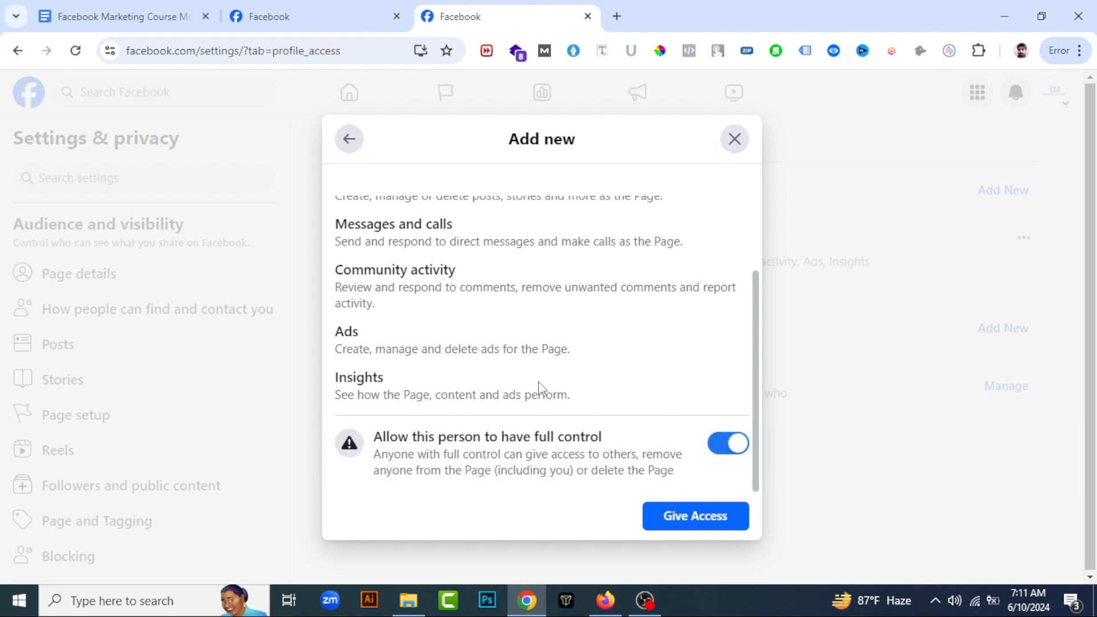
scroll(544, 326, up, 3)
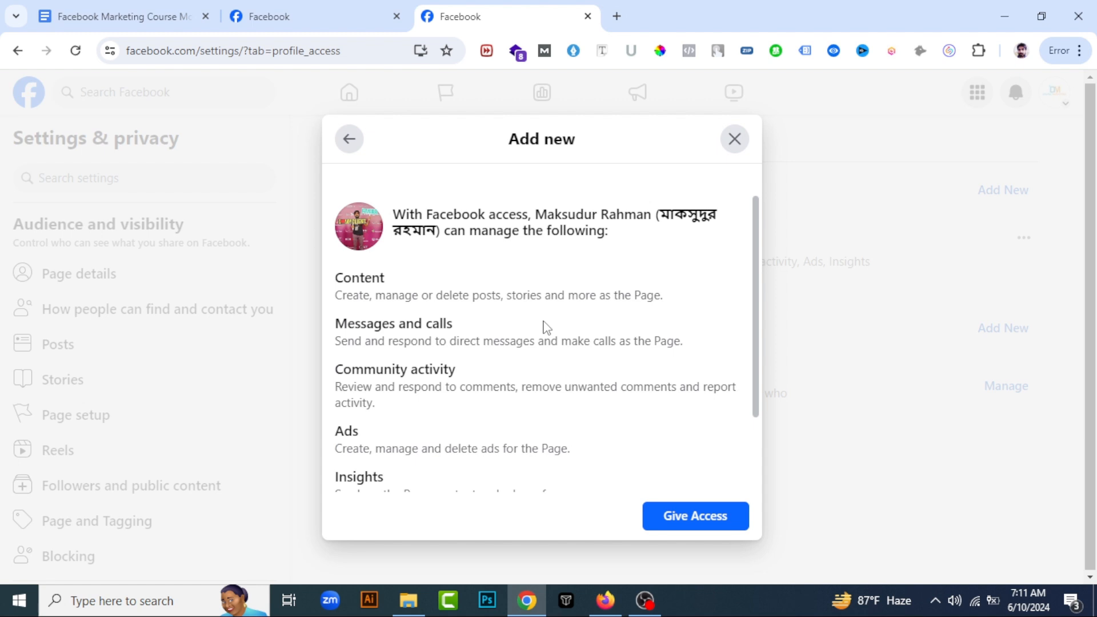
click(733, 140)
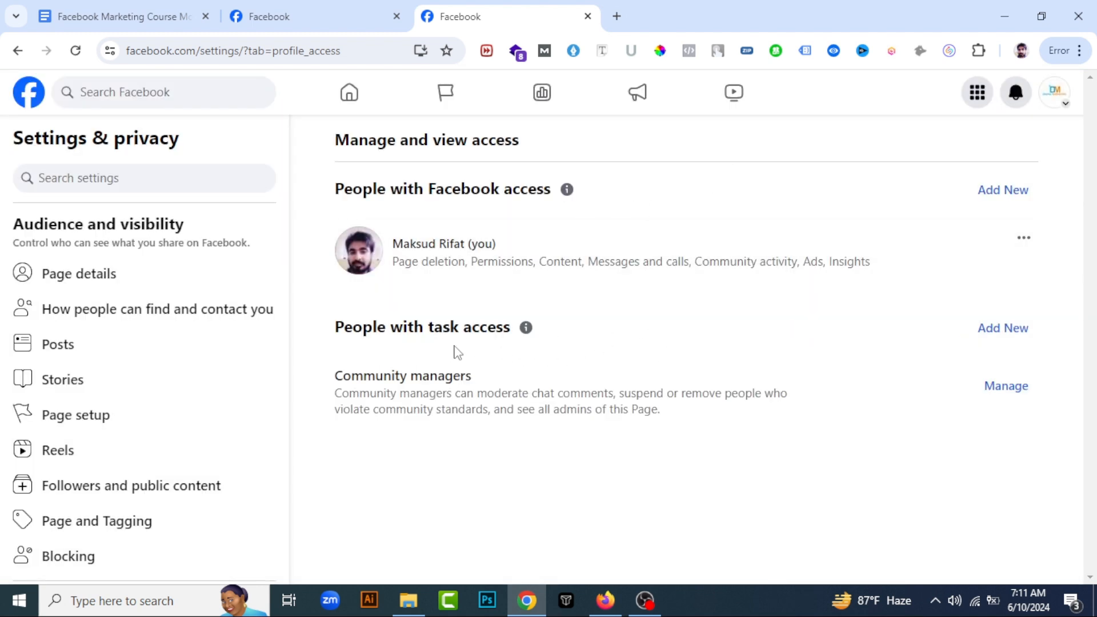
Bring up the same person's Facebook access permissions again, review the list, and close it without granting anything
click(1001, 193)
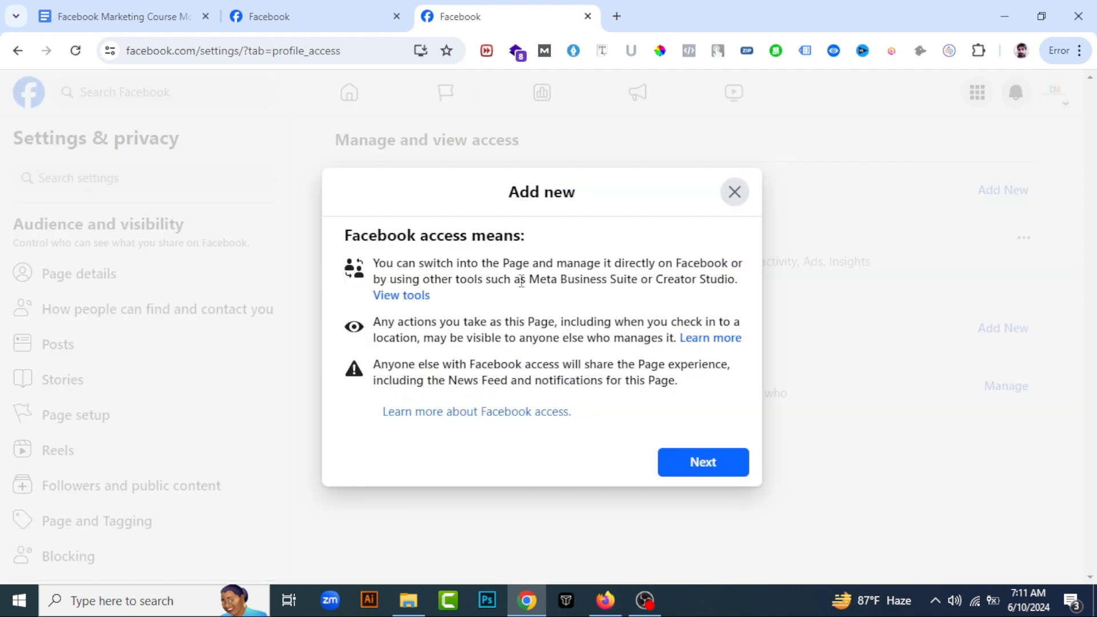
click(723, 457)
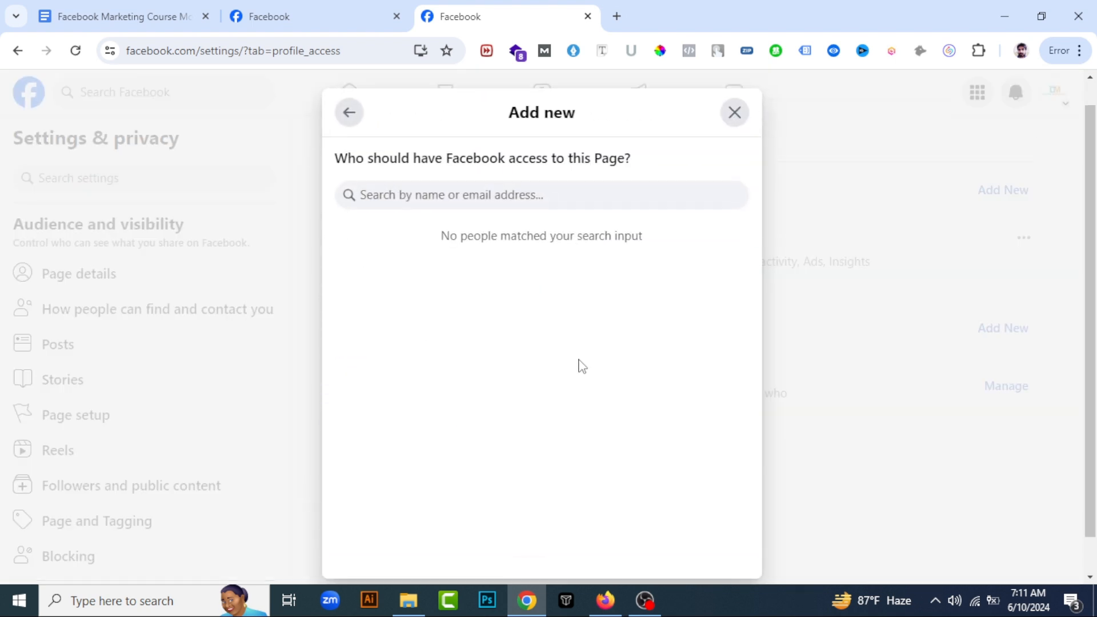
text(m)
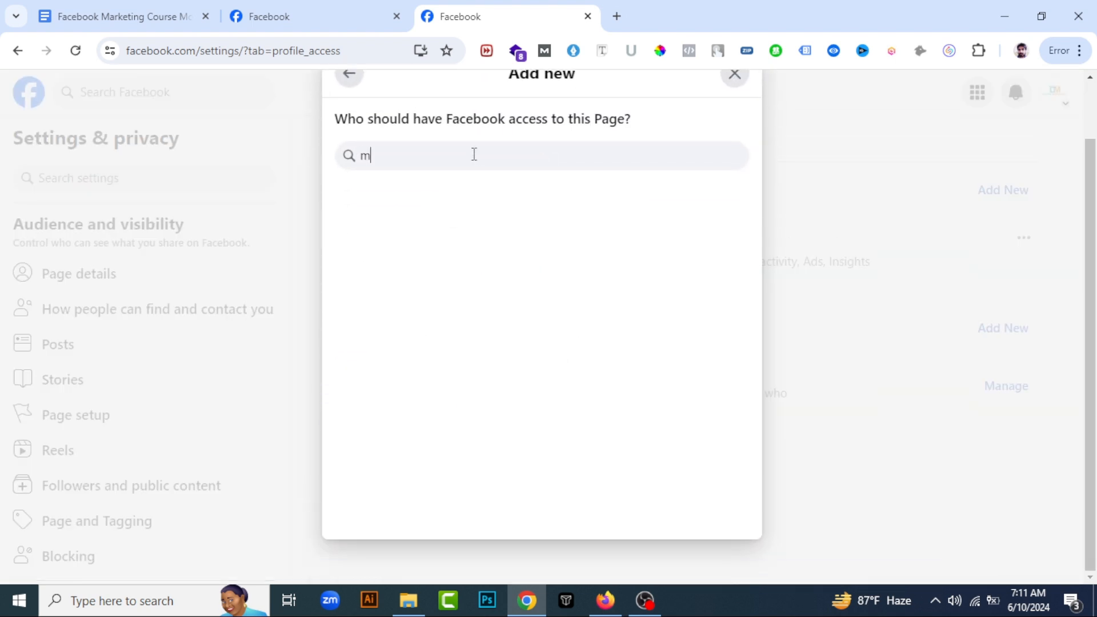
text(aksu)
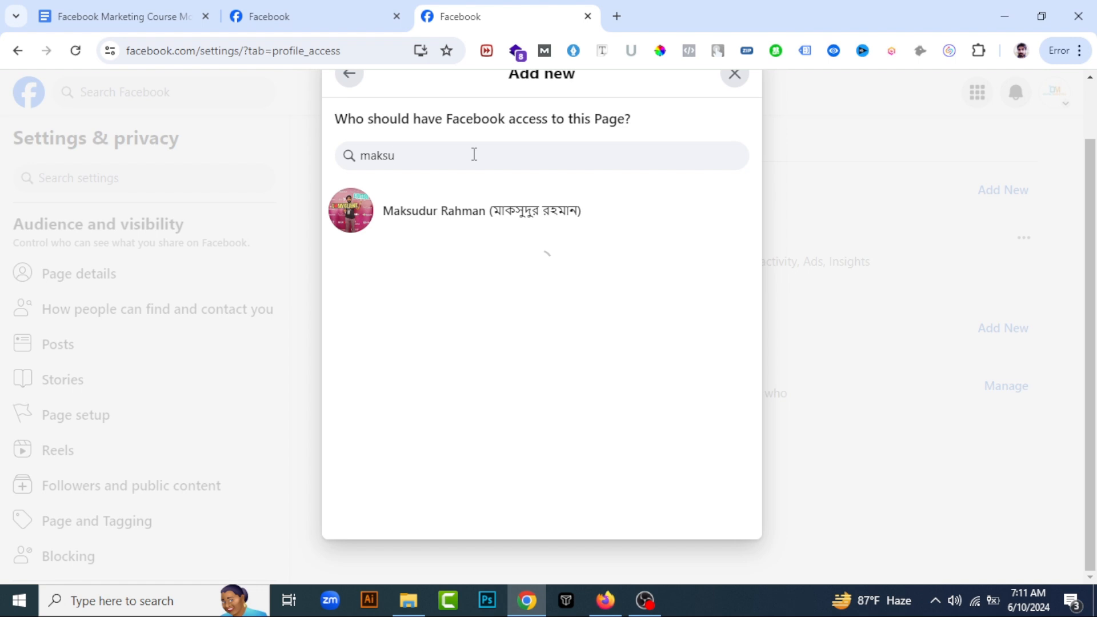
click(482, 210)
scroll(585, 354, up, 2)
scroll(588, 366, down, 2)
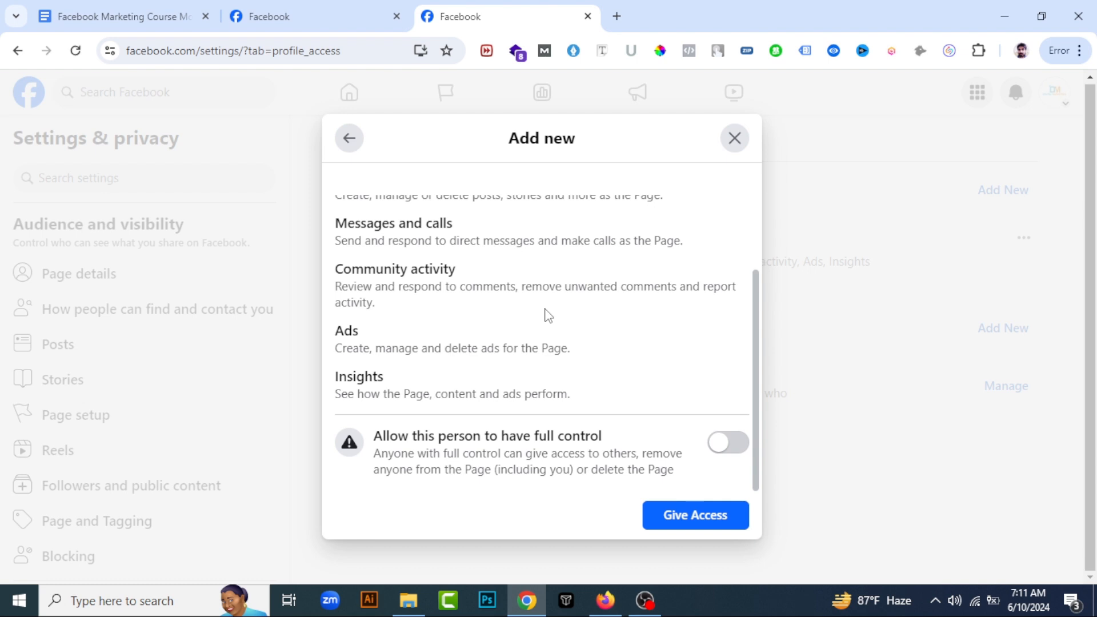
scroll(631, 241, up, 2)
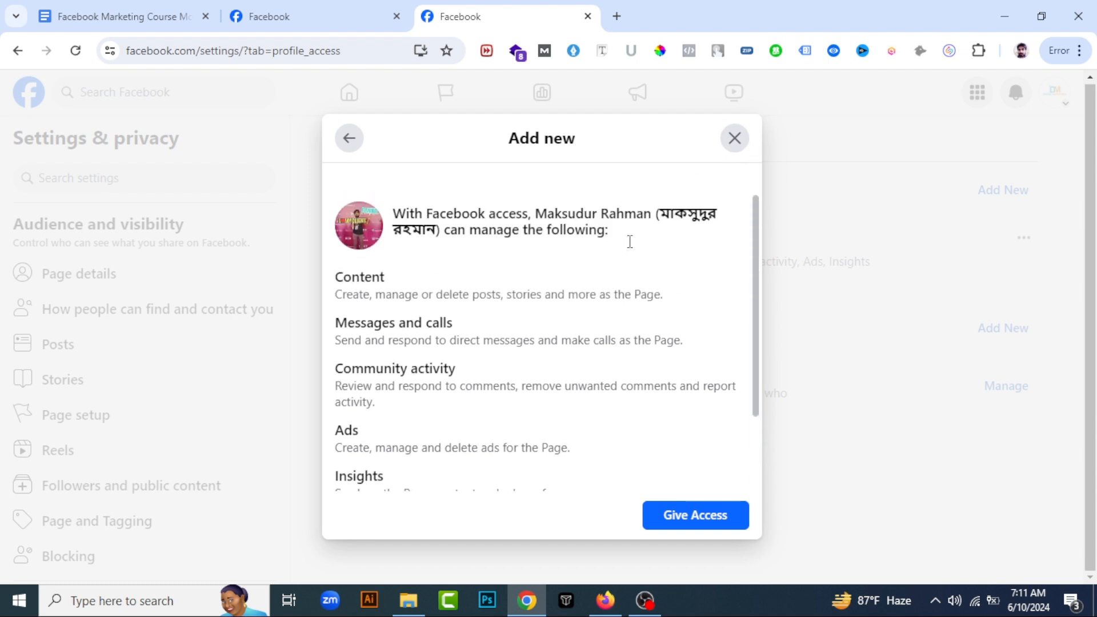
click(734, 138)
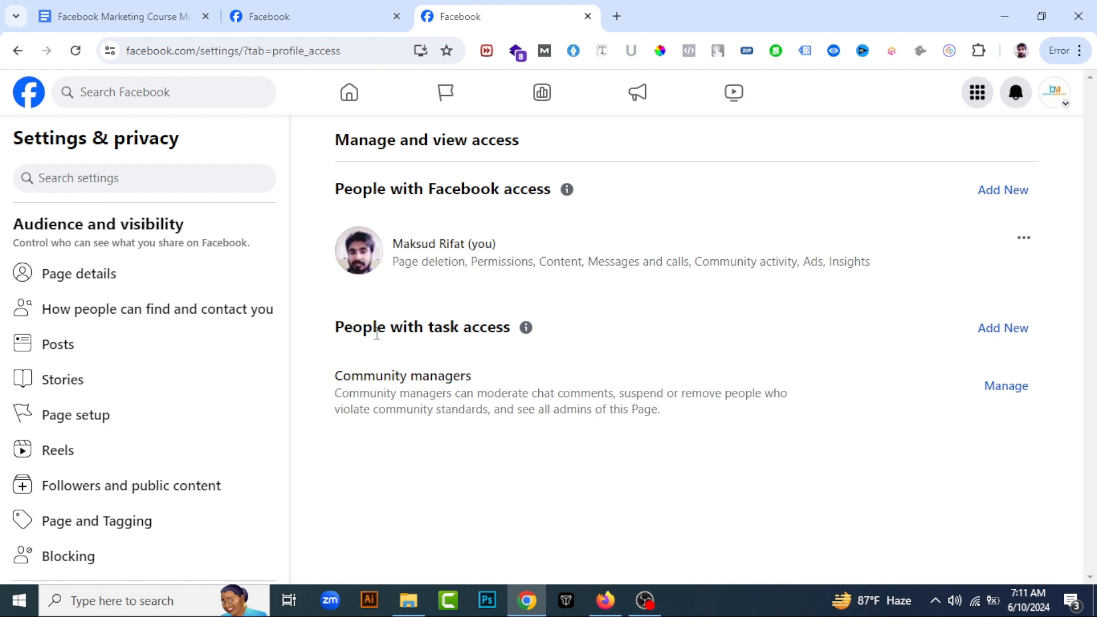
Start adding the same person under People with task access and review the individual tasks that can be assigned
click(1022, 335)
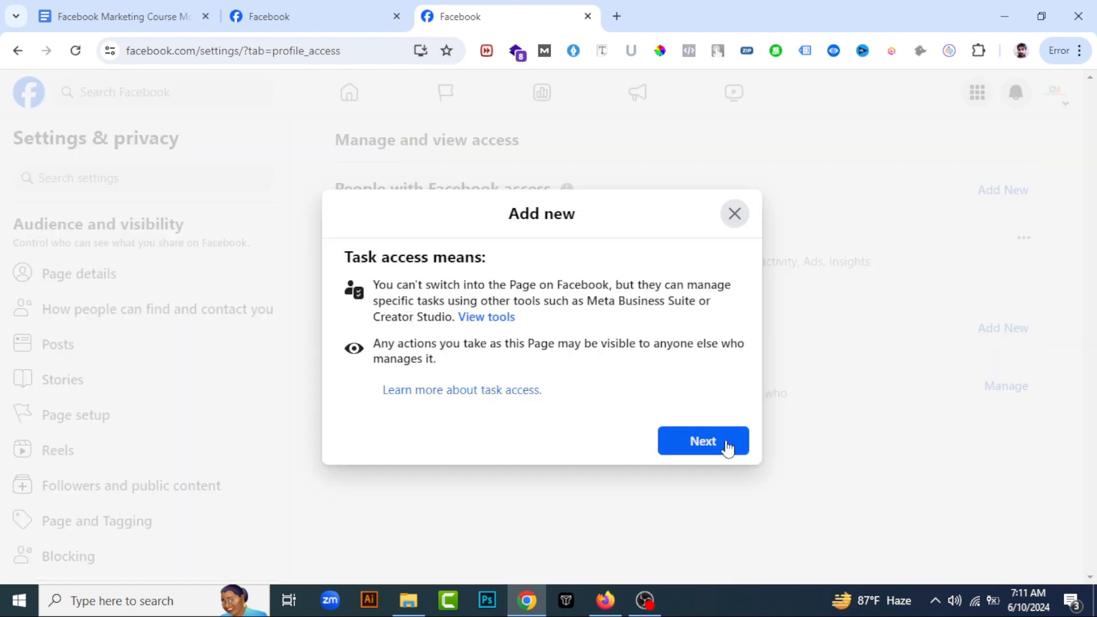
click(702, 441)
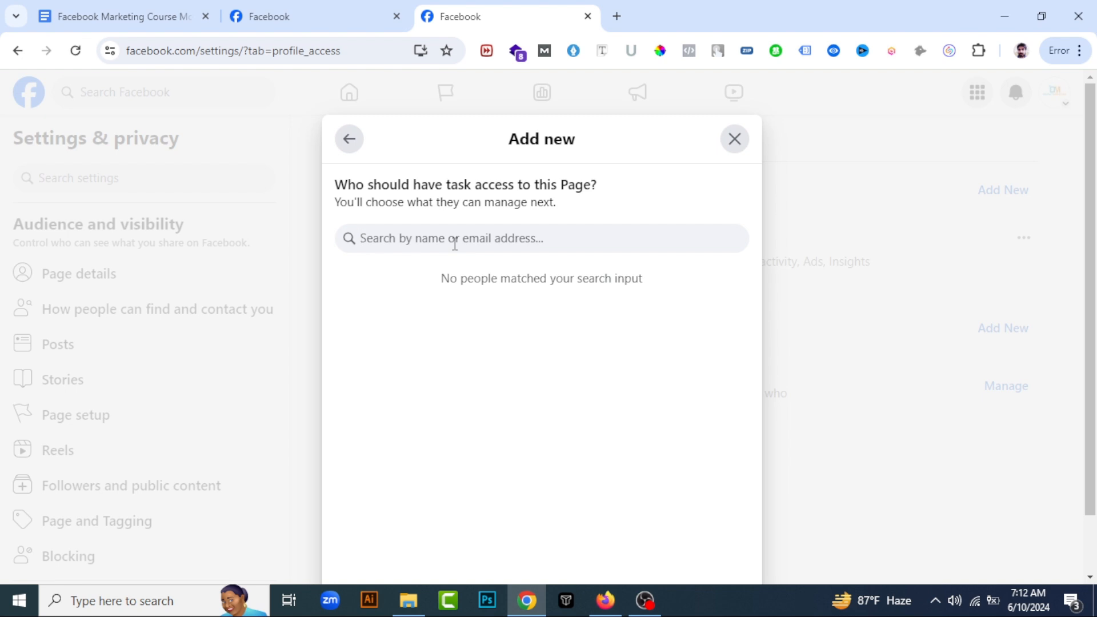
text(maksu)
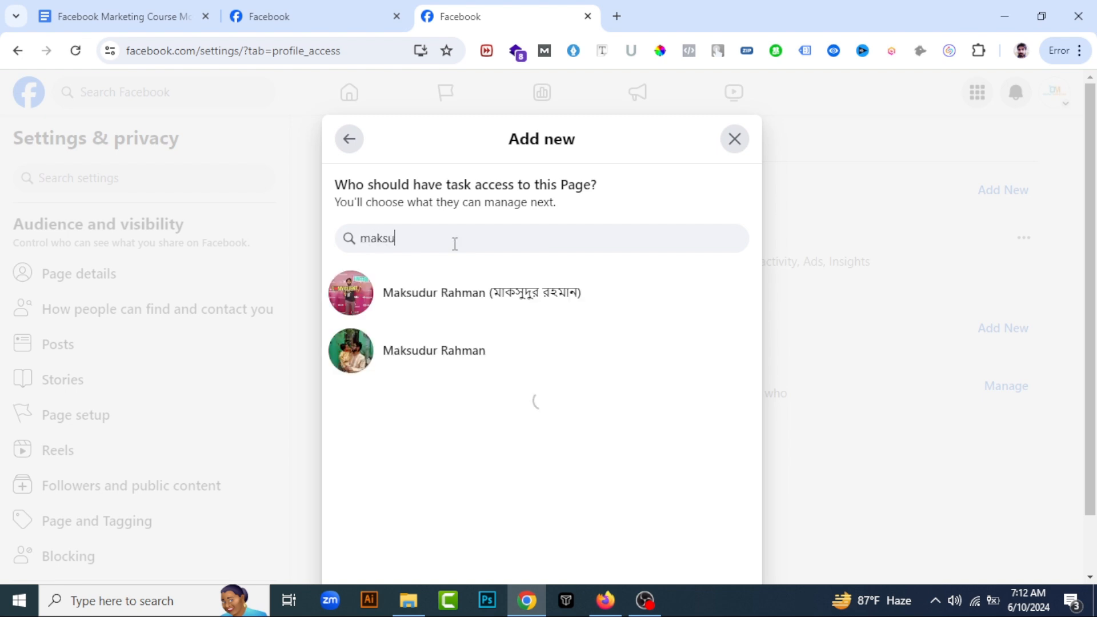
click(502, 309)
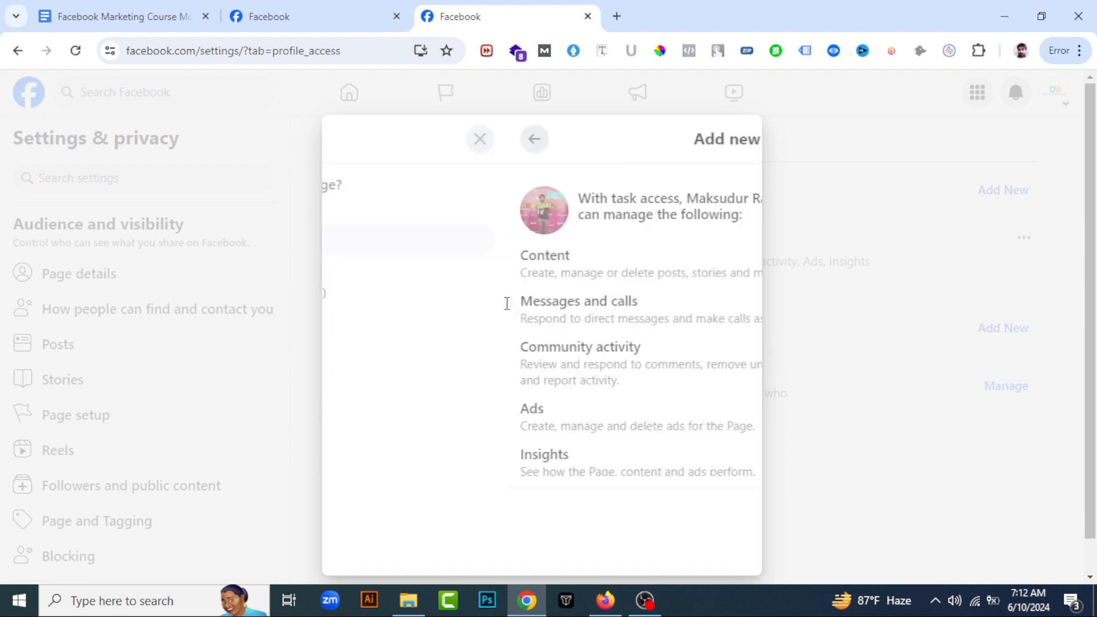
scroll(505, 308, down, 1)
scroll(417, 262, up, 1)
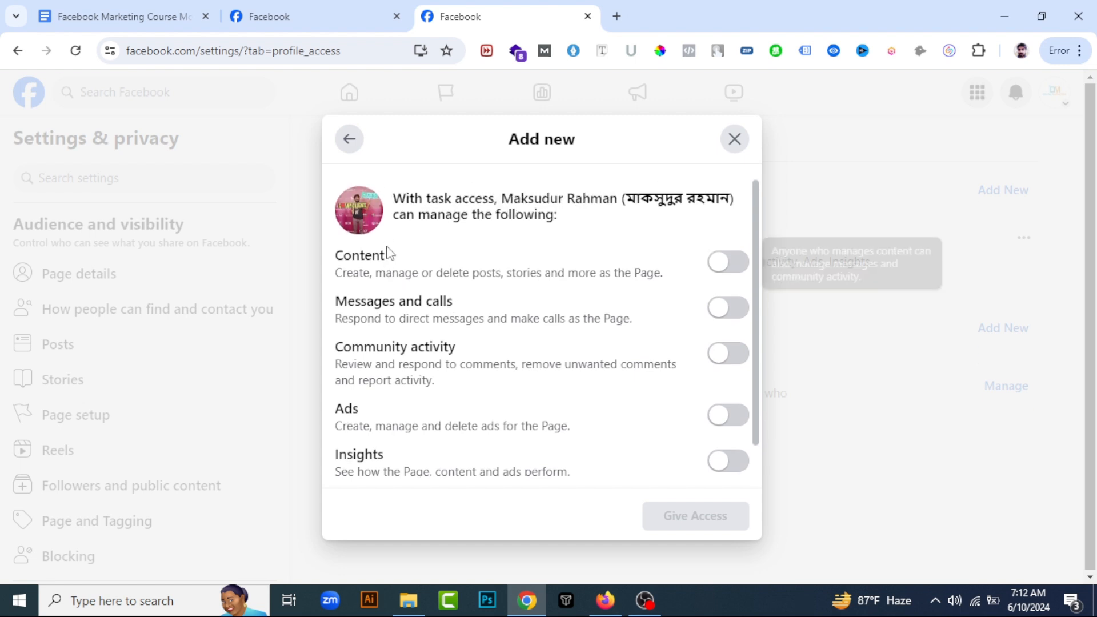
scroll(378, 286, down, 1)
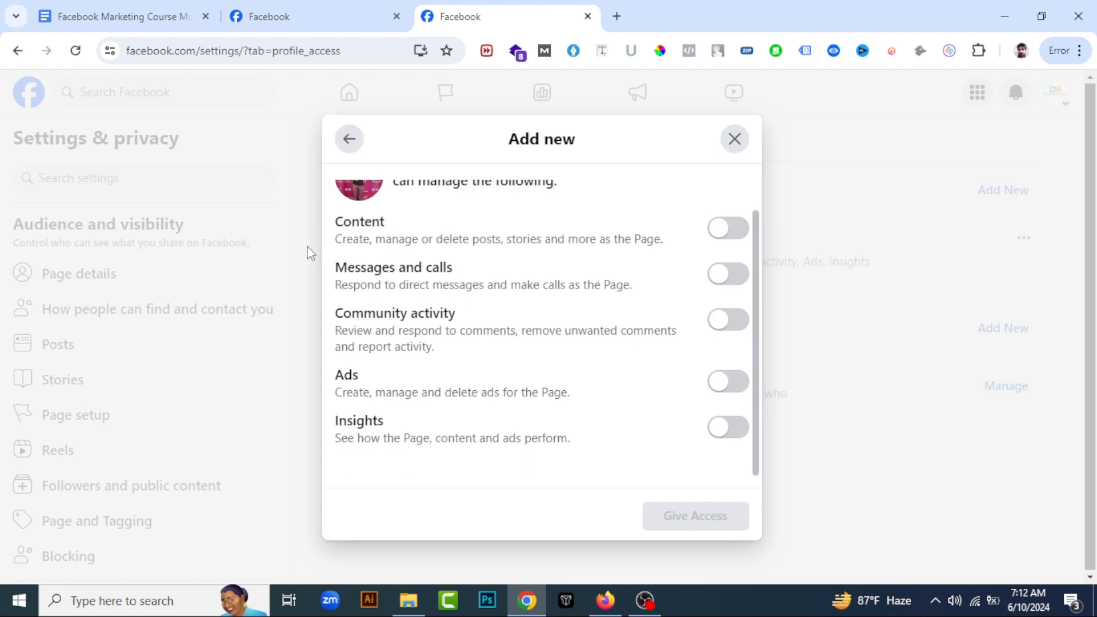
mouse_move(470, 231)
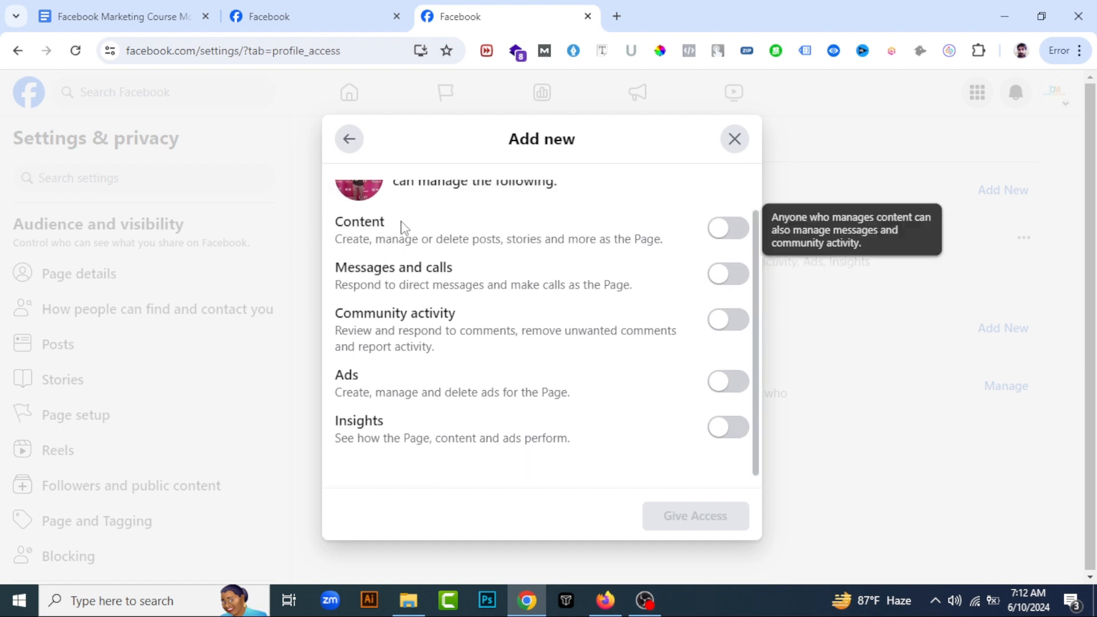
Enable Content, Messages and calls, Community activity, Ads and Insights for the person's task access
click(727, 228)
click(734, 277)
click(729, 321)
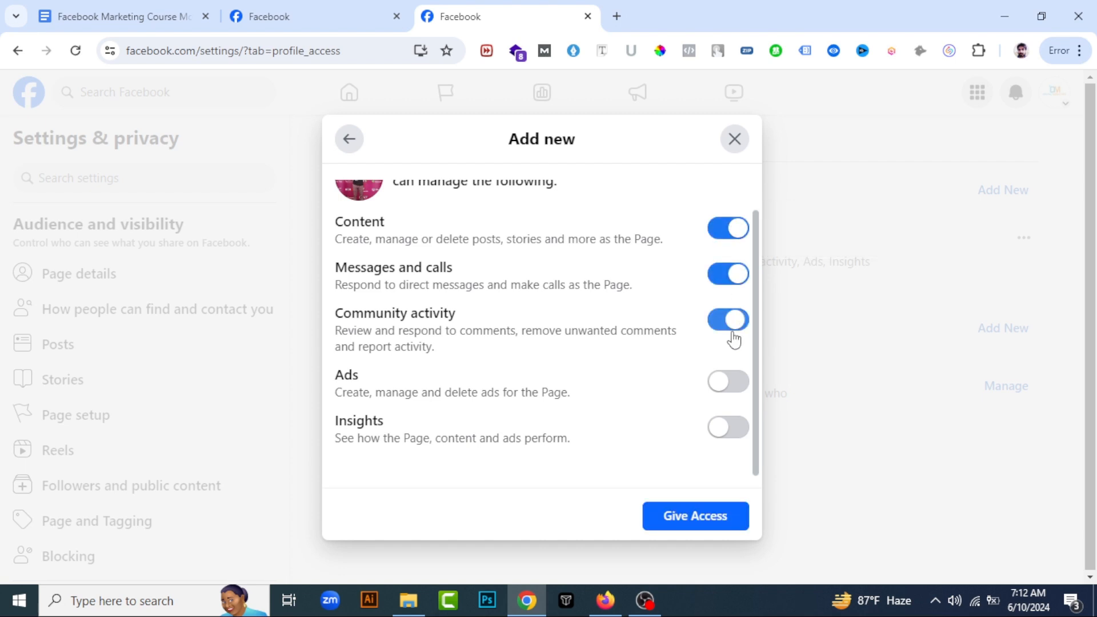
click(727, 381)
click(737, 428)
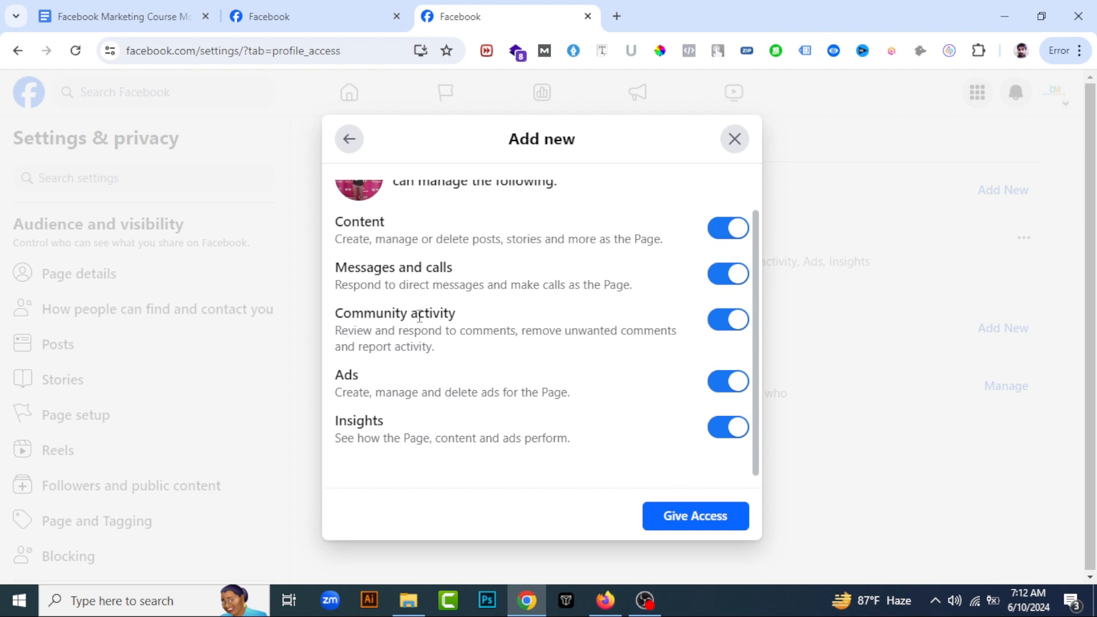
Disable Content, try switching Ads off and on again, and close the task access form without giving access
click(722, 235)
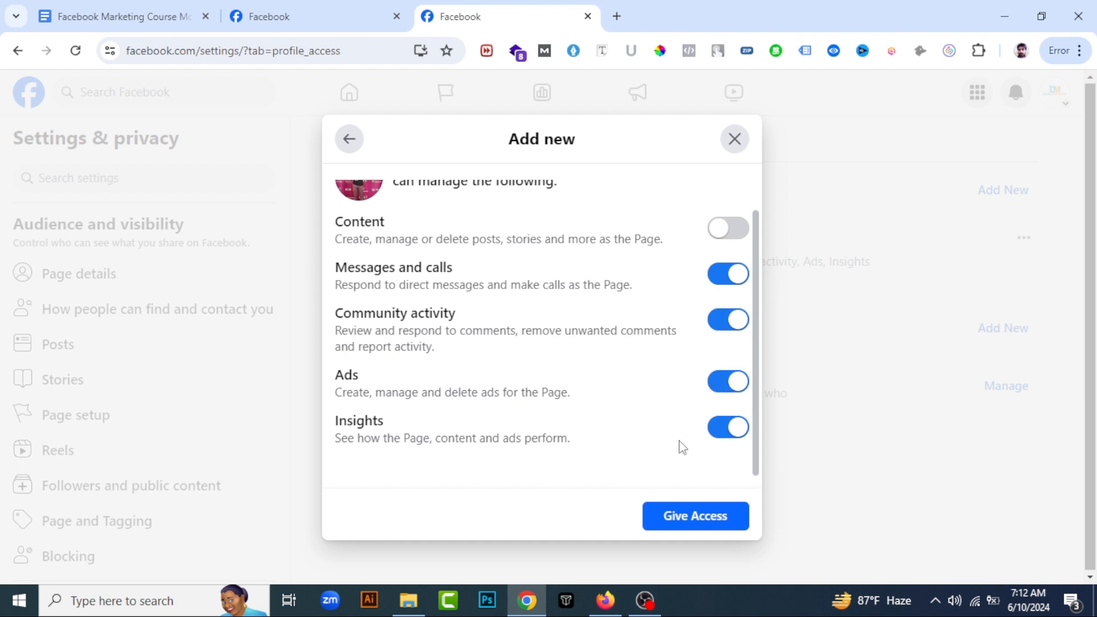
click(723, 390)
click(722, 390)
click(724, 392)
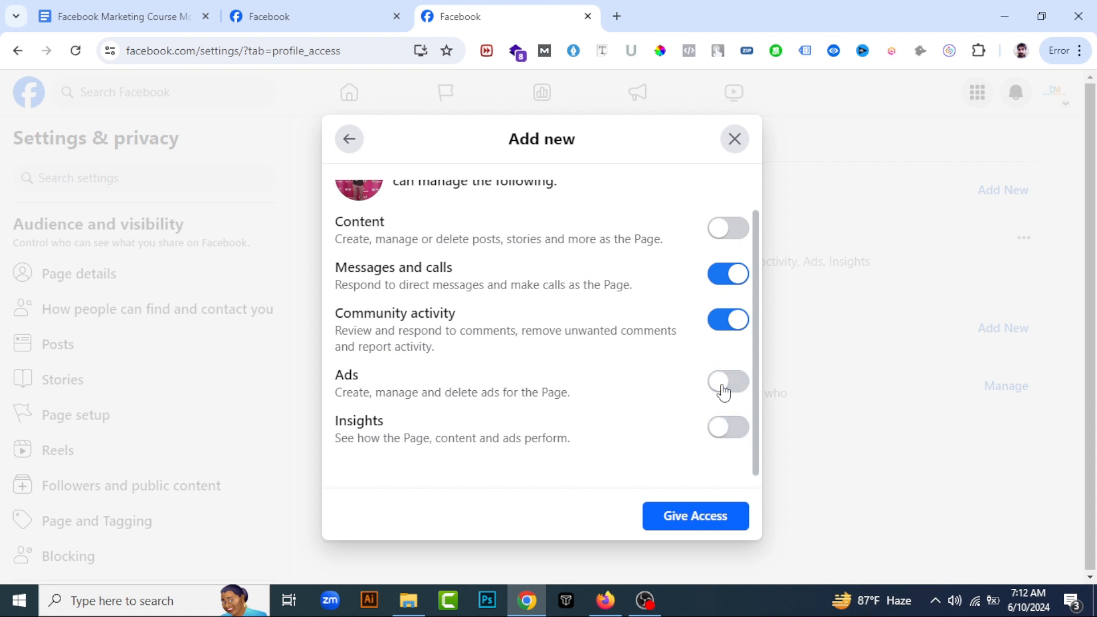
click(724, 392)
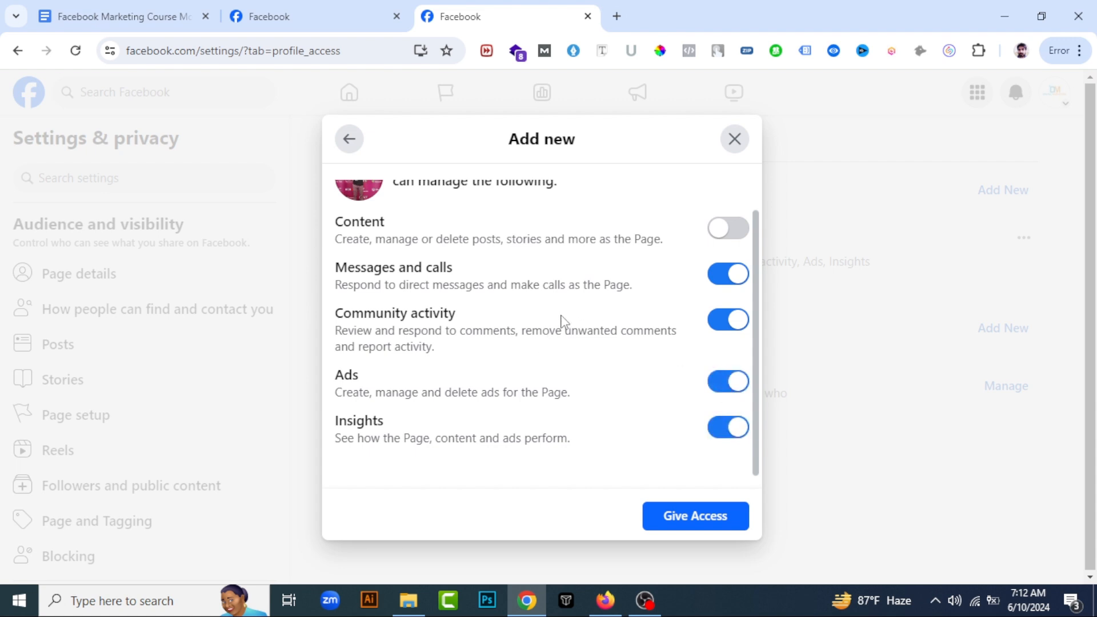
click(735, 139)
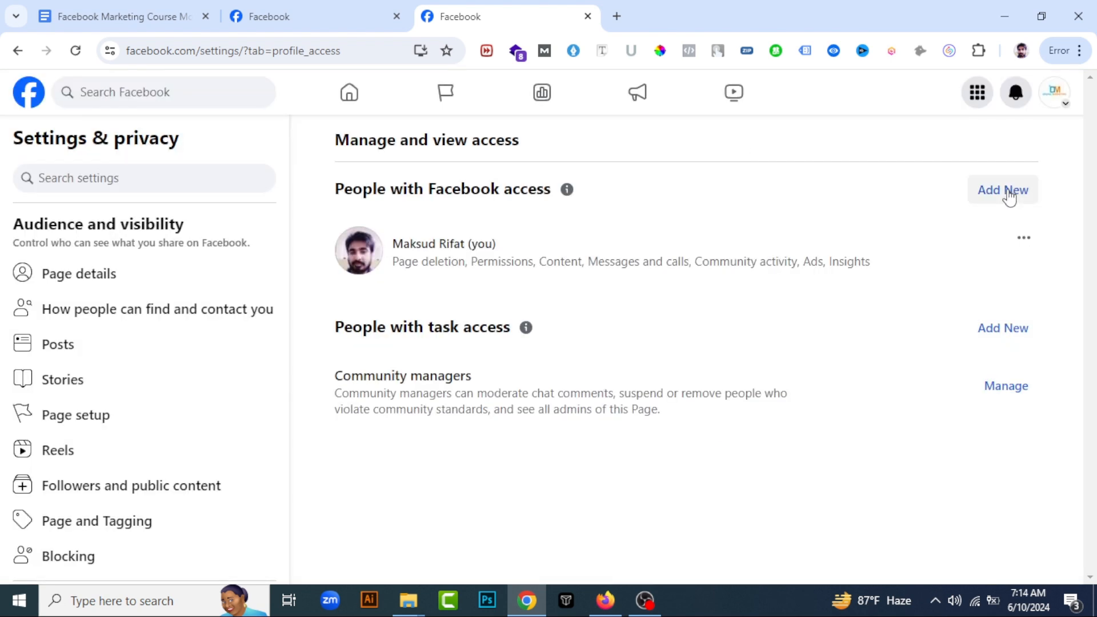
Start adding a person with Facebook access, searching by name and choosing the first matching profile
click(1009, 194)
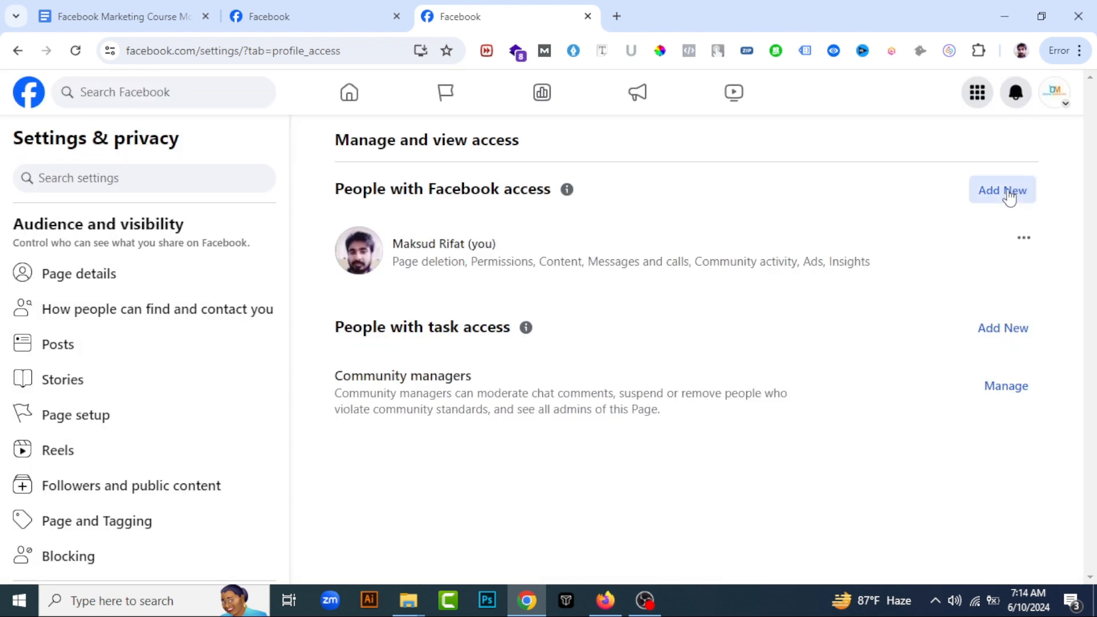
click(723, 451)
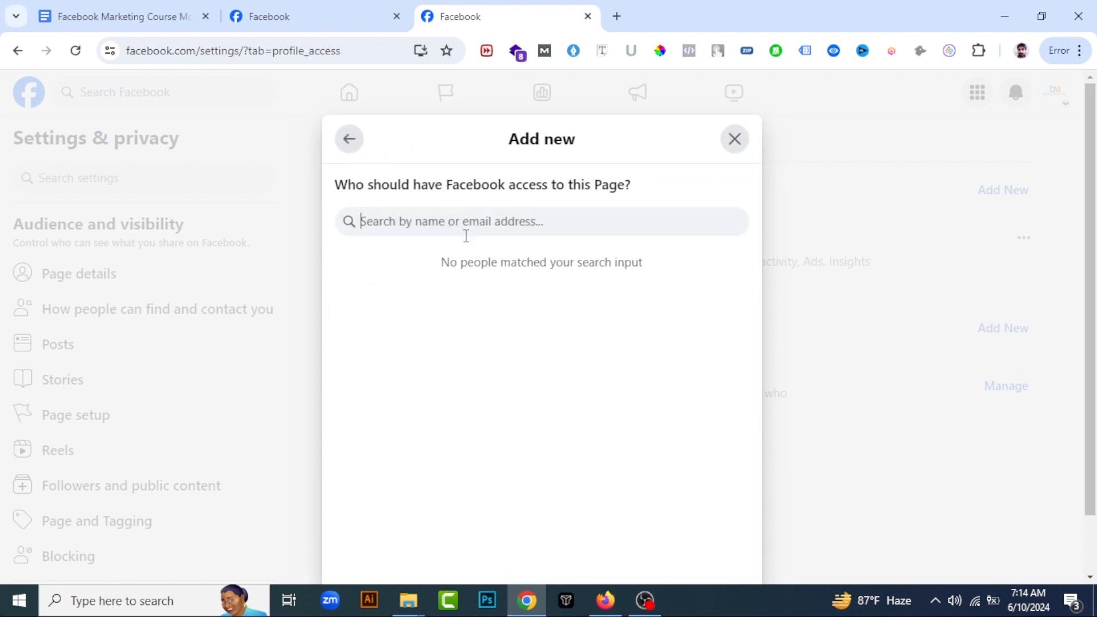
text(maksu)
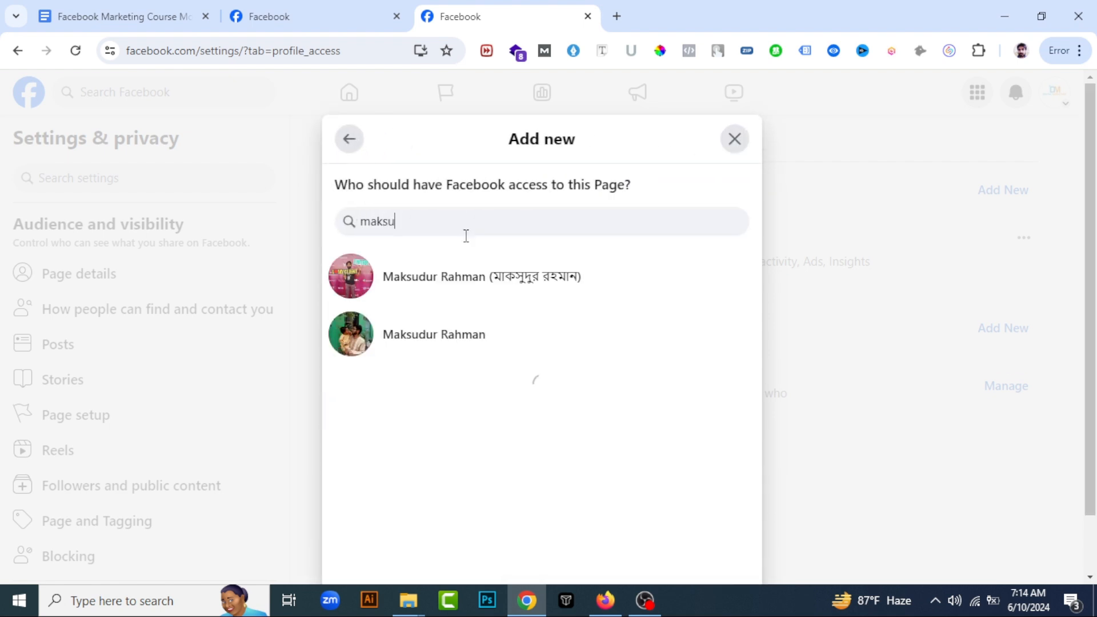
click(465, 276)
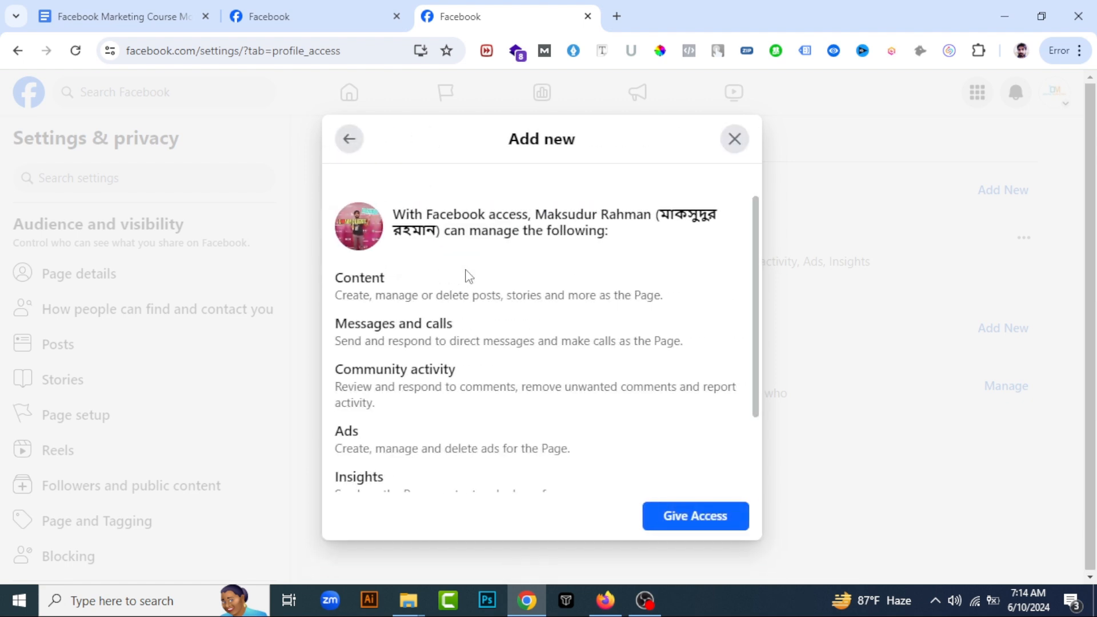
Allow the person full control and proceed to the password confirmation, going back without entering the password
scroll(588, 326, down, 2)
click(728, 444)
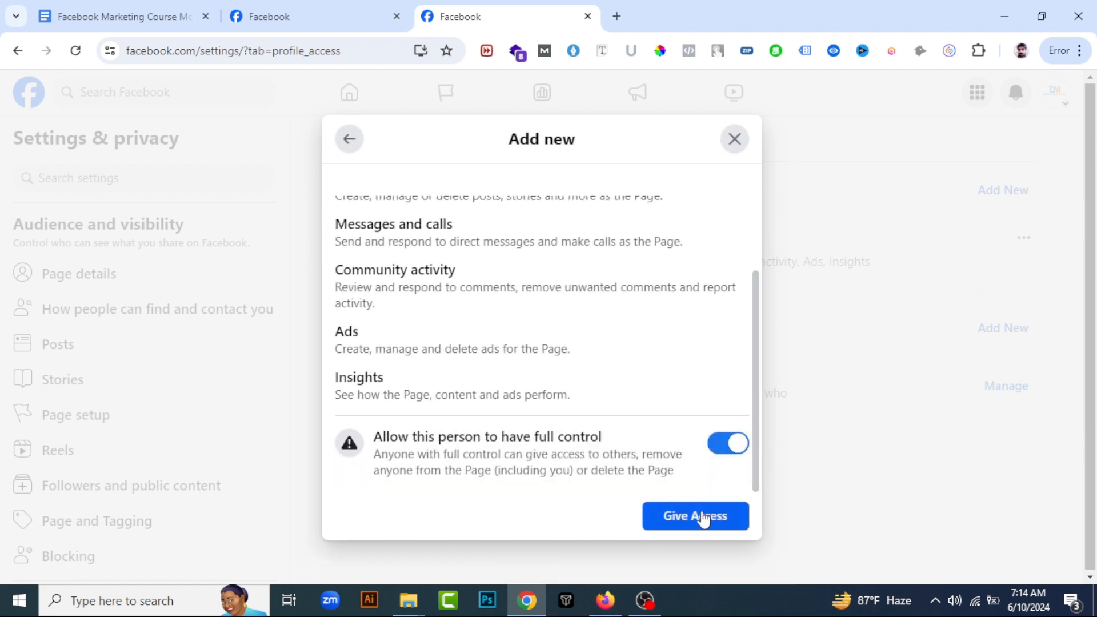
scroll(565, 345, up, 2)
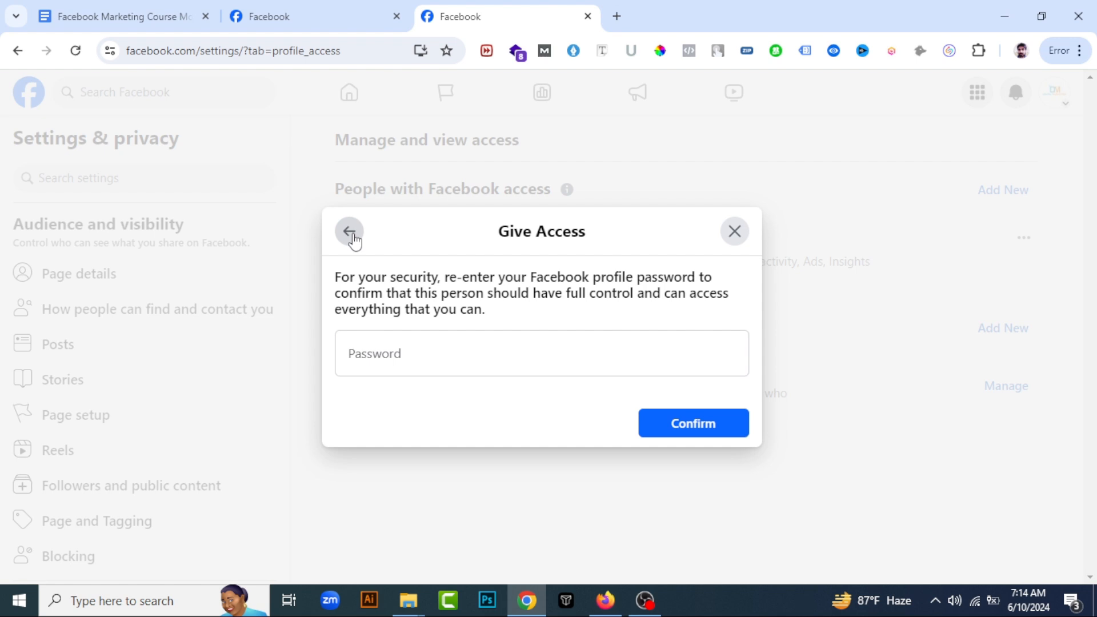
click(350, 234)
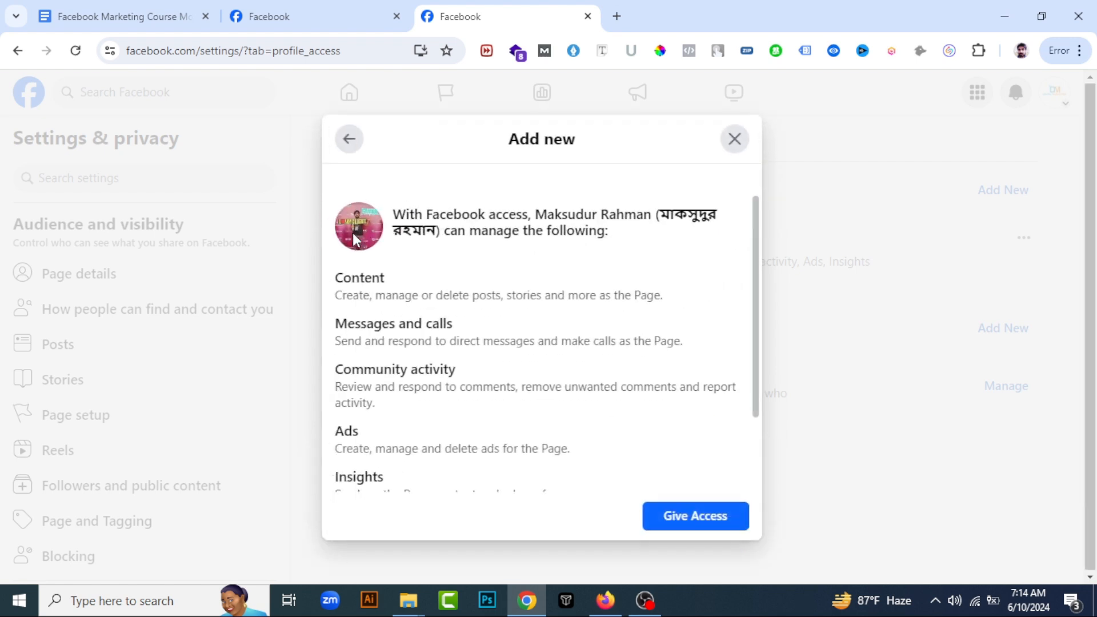
click(736, 148)
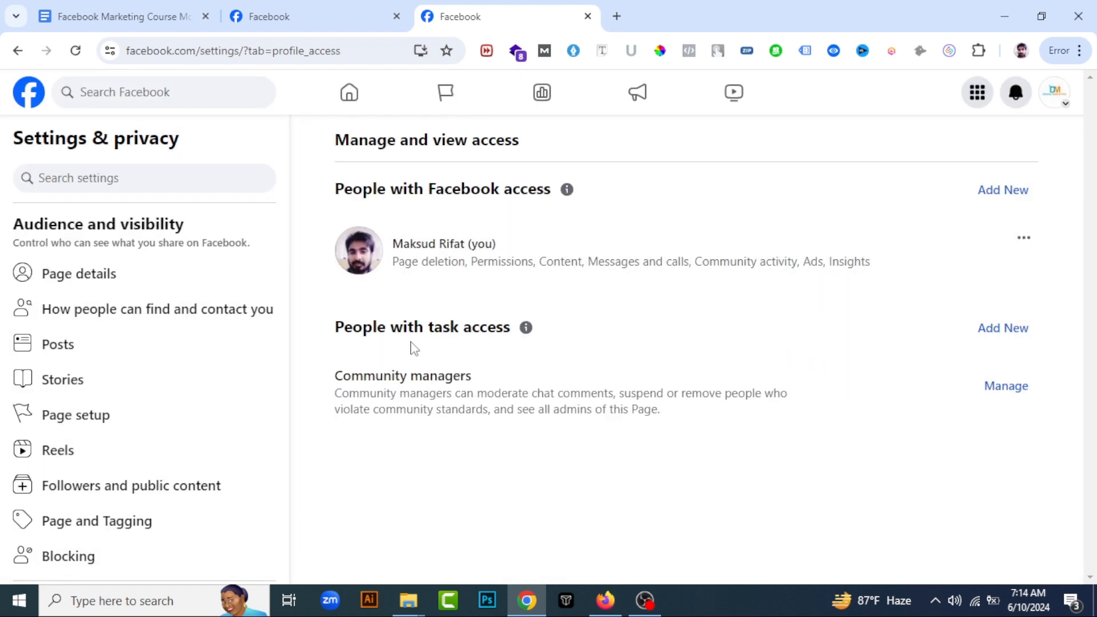
click(983, 330)
click(670, 442)
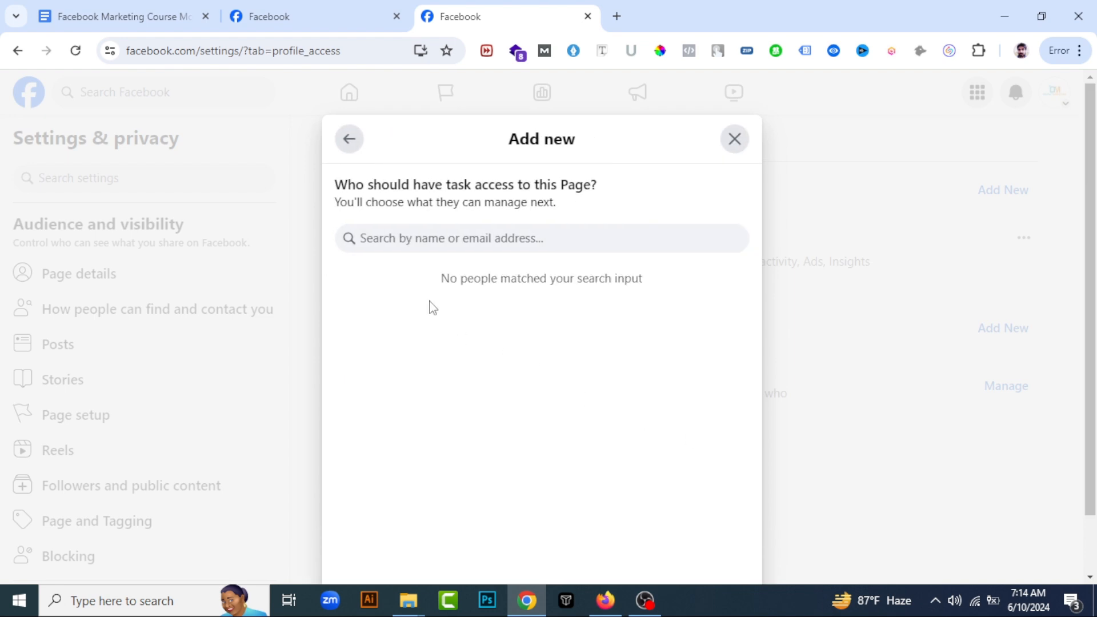
click(733, 144)
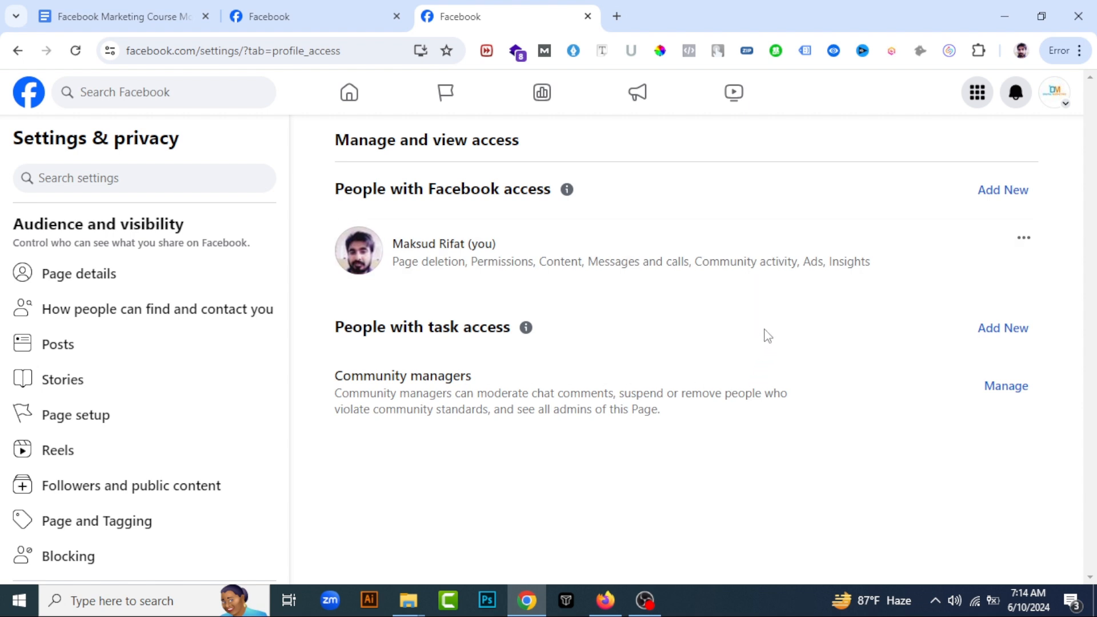
Start adding a person with Facebook access to the page, searching by name and choosing the first matching profile
click(1005, 195)
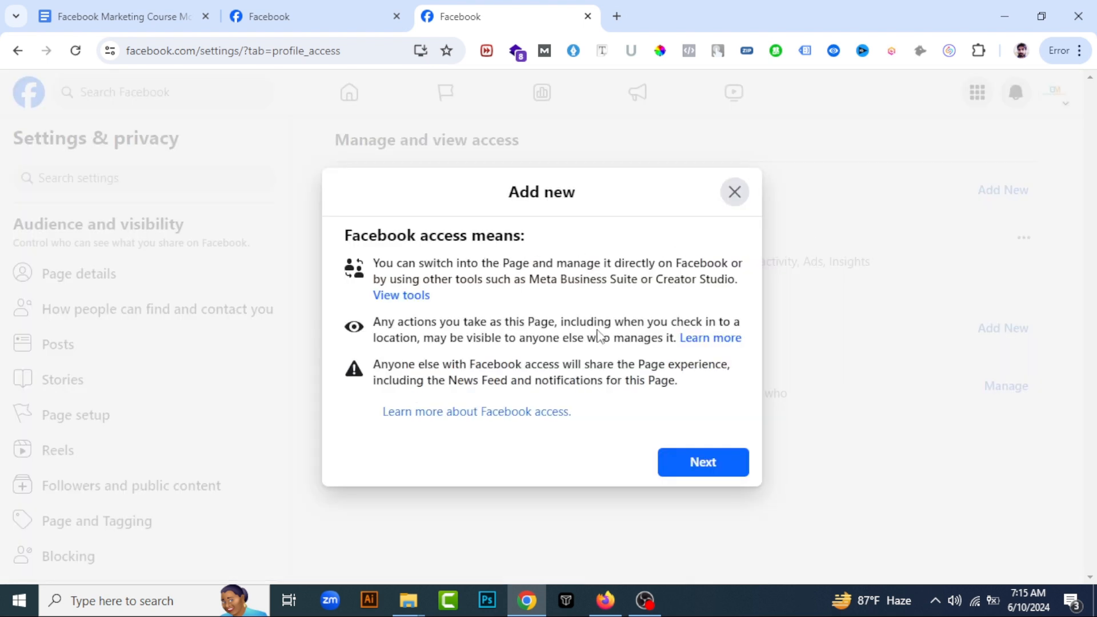
click(720, 470)
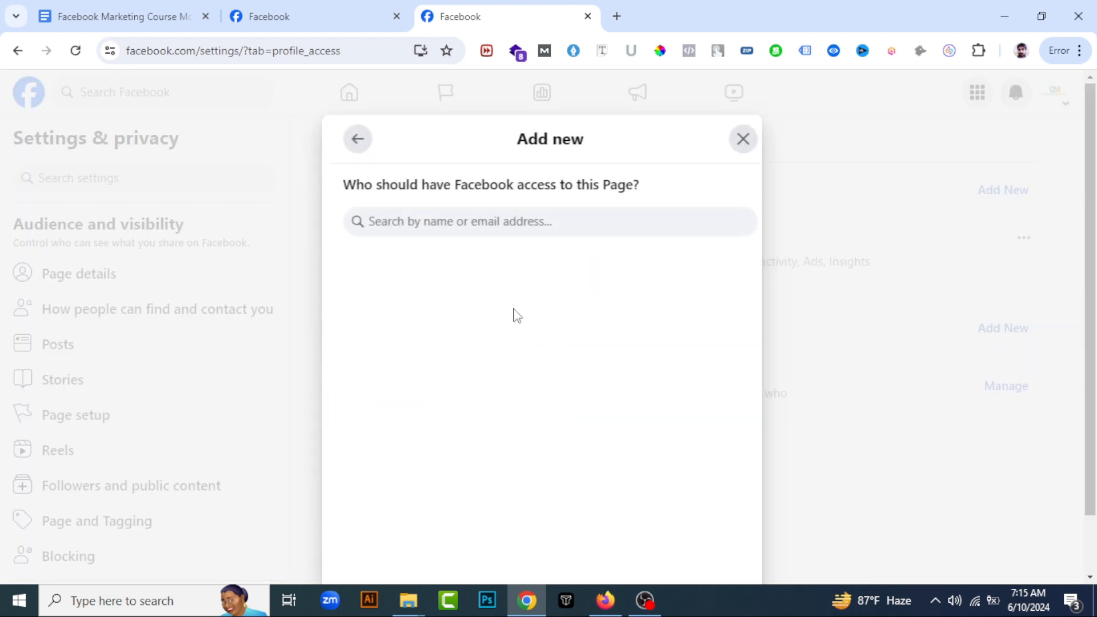
click(429, 221)
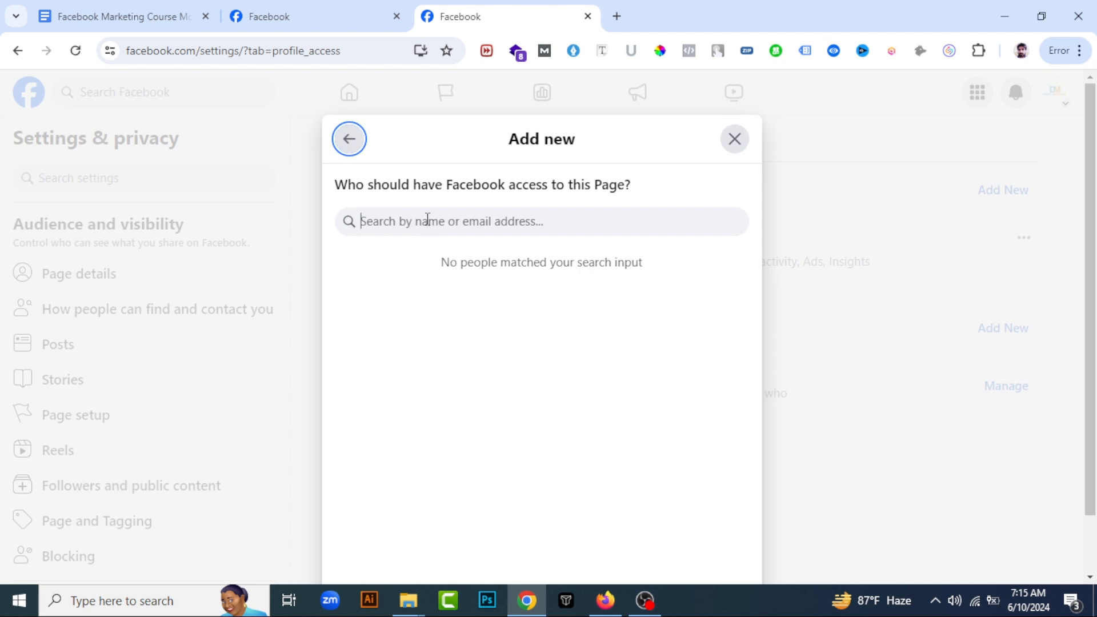
text(maks)
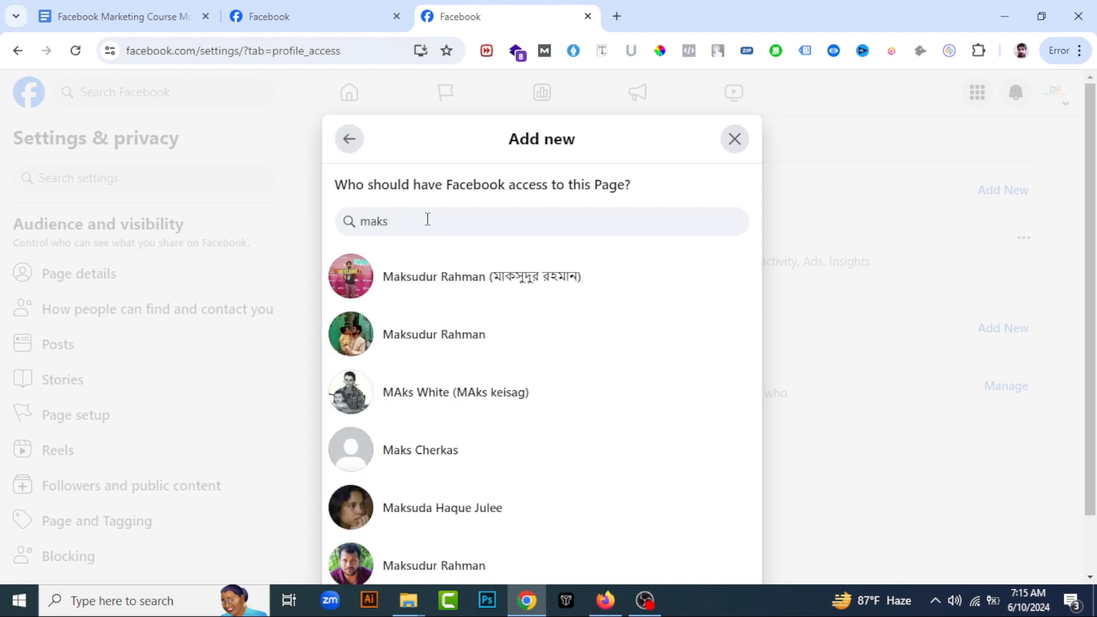
click(520, 280)
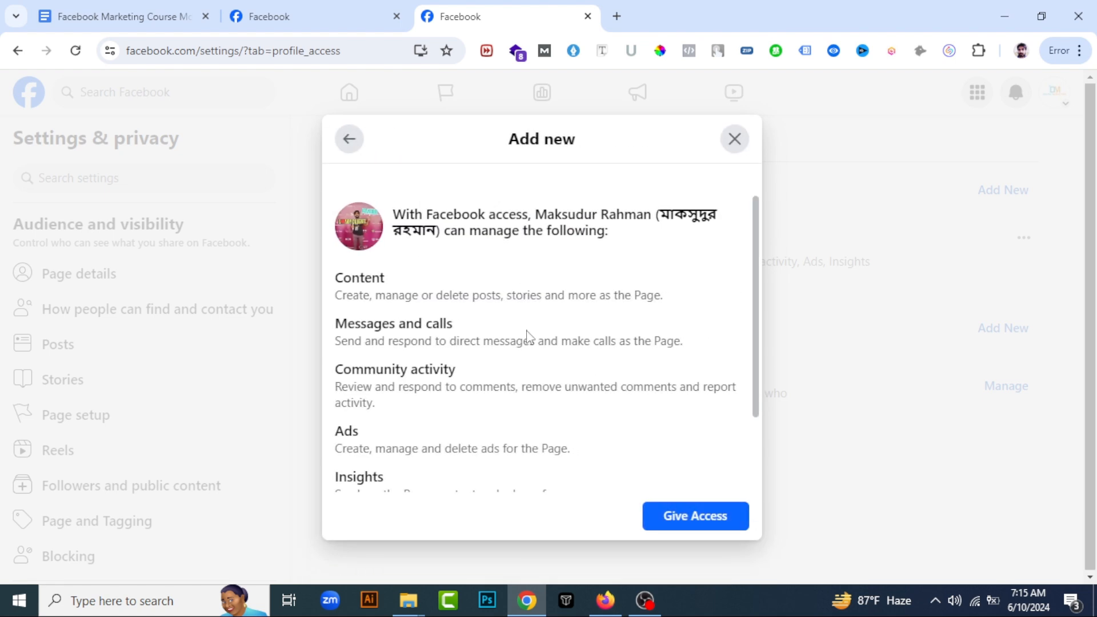
Allow the chosen person full control of the page and give them access
scroll(572, 372, down, 2)
click(737, 455)
click(715, 516)
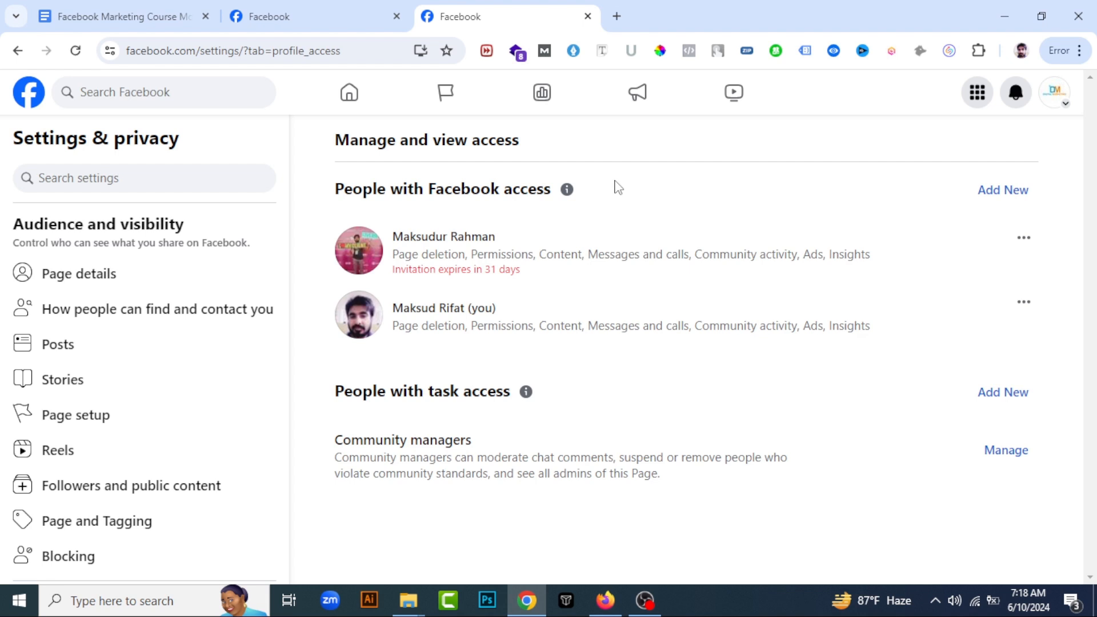
Switch to the invited person's account in Firefox, review the invitation and accept full control of the Digital Marketing page
click(606, 600)
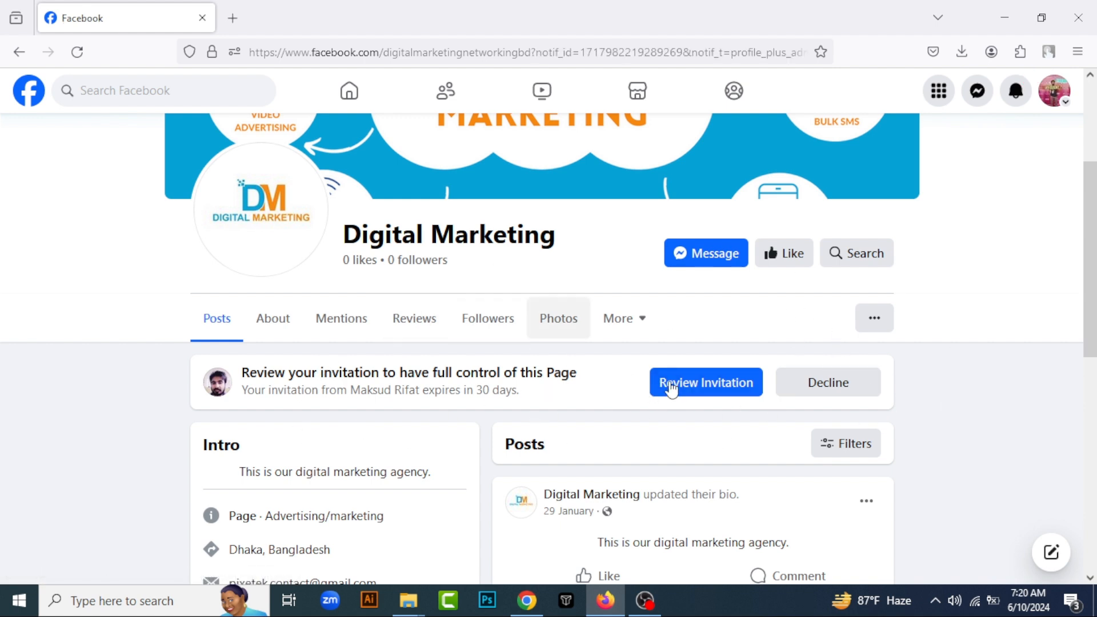
click(706, 383)
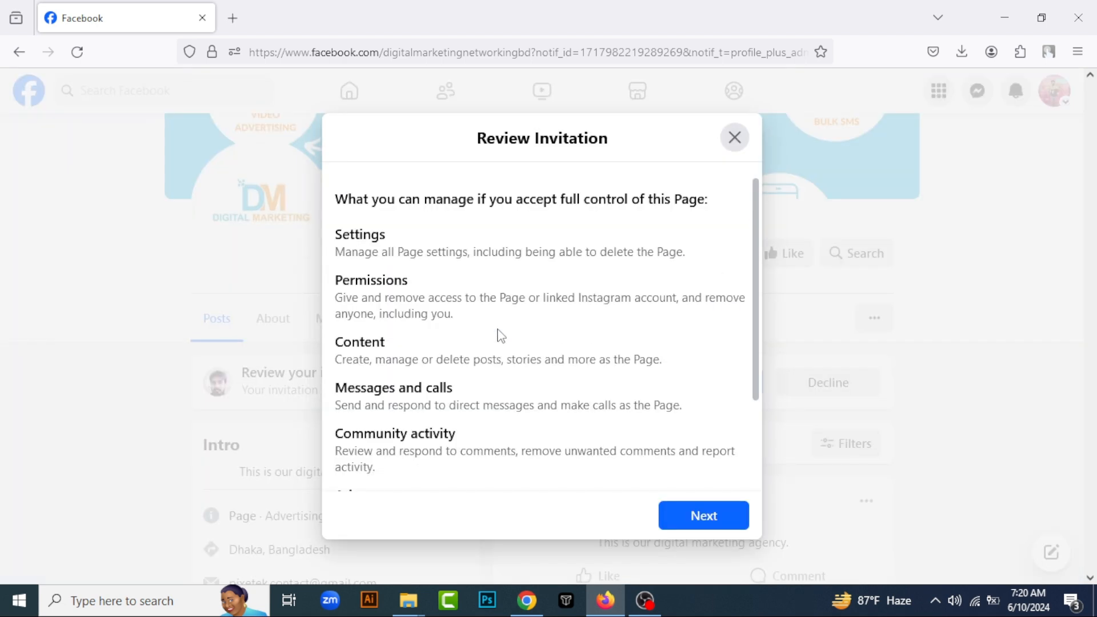
scroll(498, 336, down, 2)
click(700, 517)
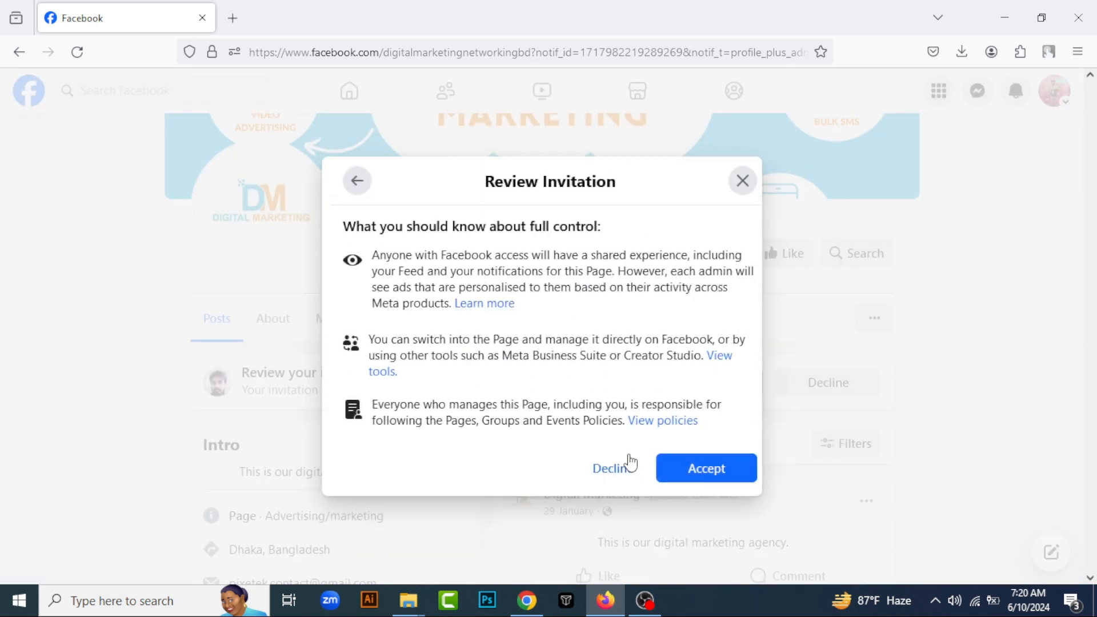
click(701, 471)
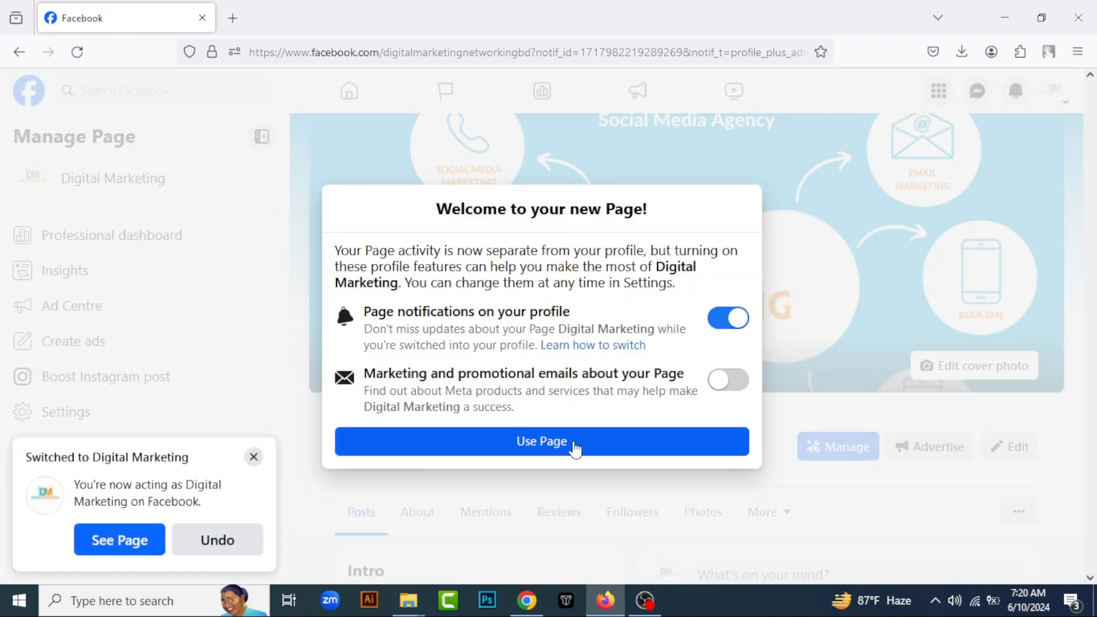
Start using the page with the default welcome options, dismiss the switch notice and open the page's own profile
click(575, 449)
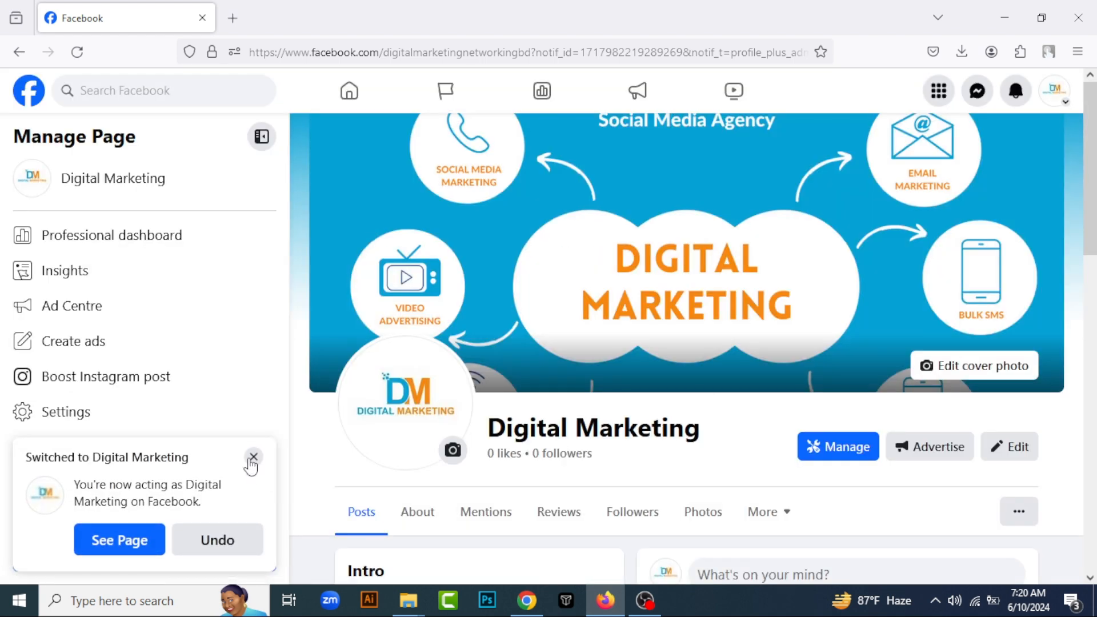
click(252, 458)
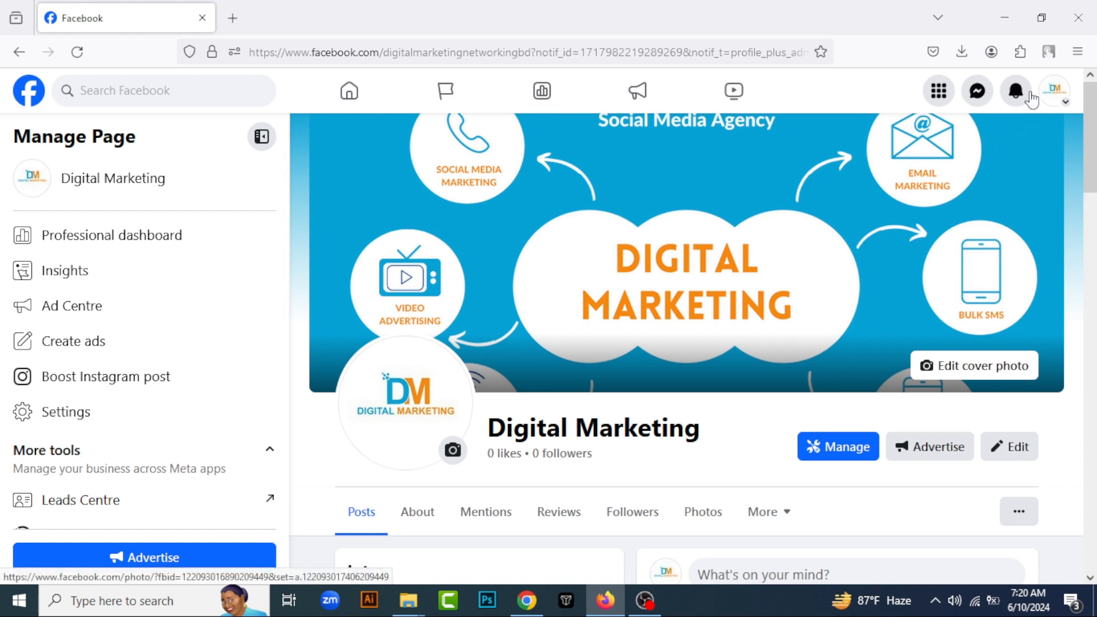
click(1054, 92)
click(865, 147)
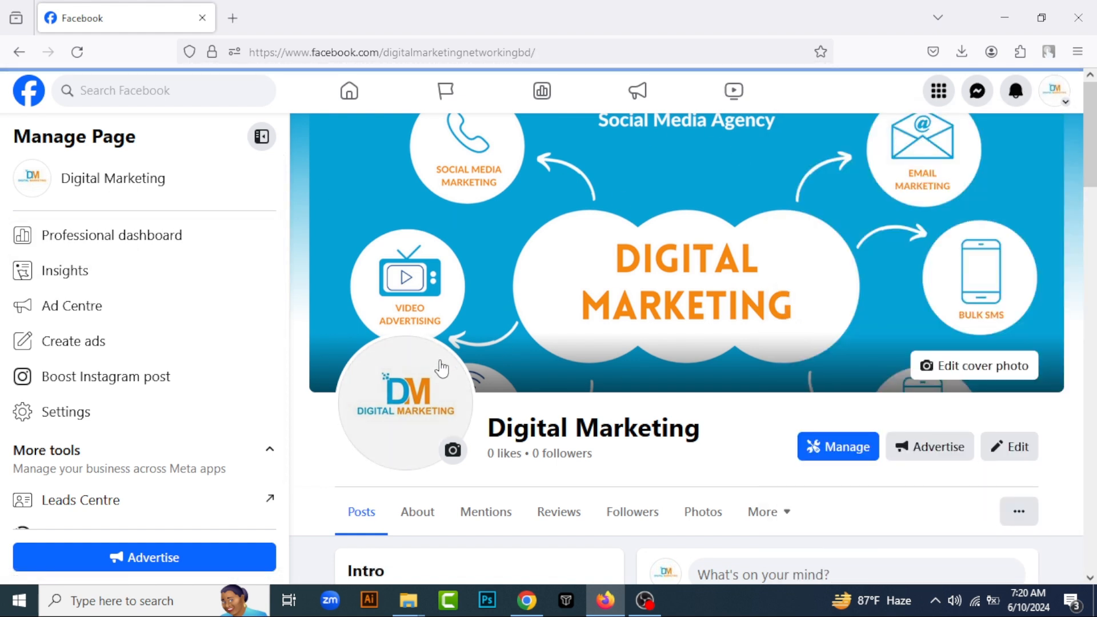
Examine the Digital Marketing page's profile and the overview and tools of its professional dashboard
scroll(135, 492, down, 1)
scroll(623, 357, down, 4)
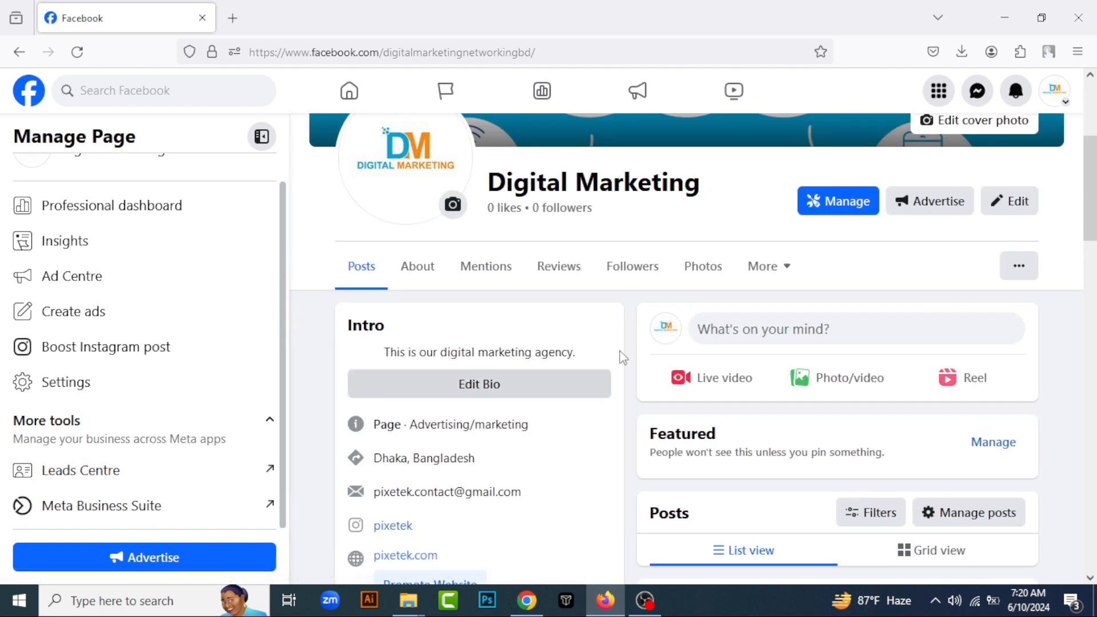
scroll(572, 343, down, 3)
scroll(135, 222, up, 1)
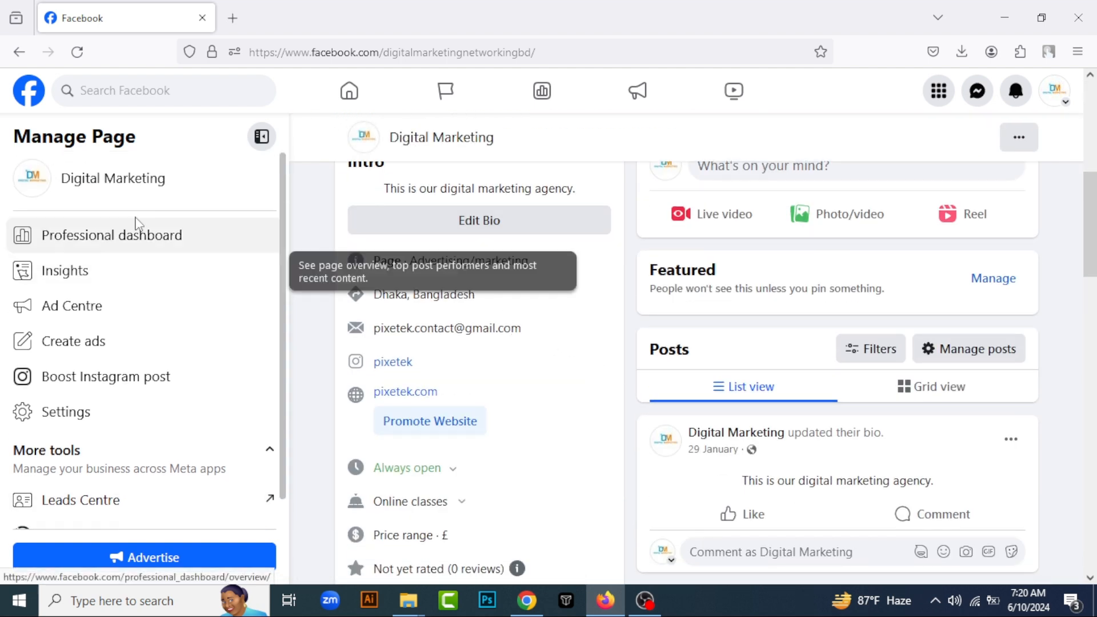
click(151, 252)
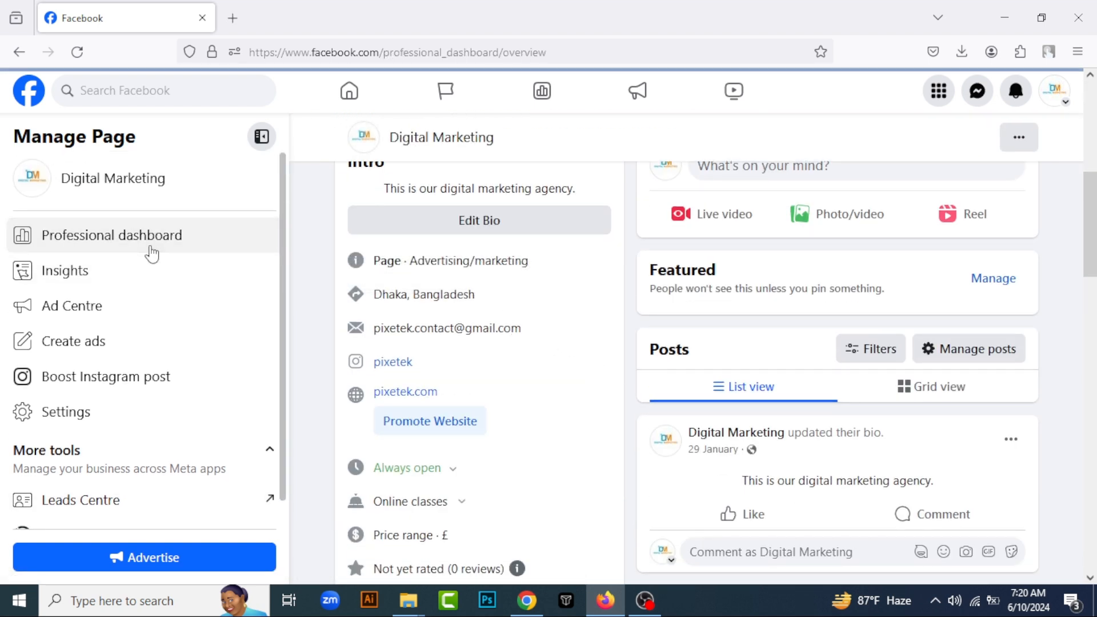
scroll(515, 303, down, 5)
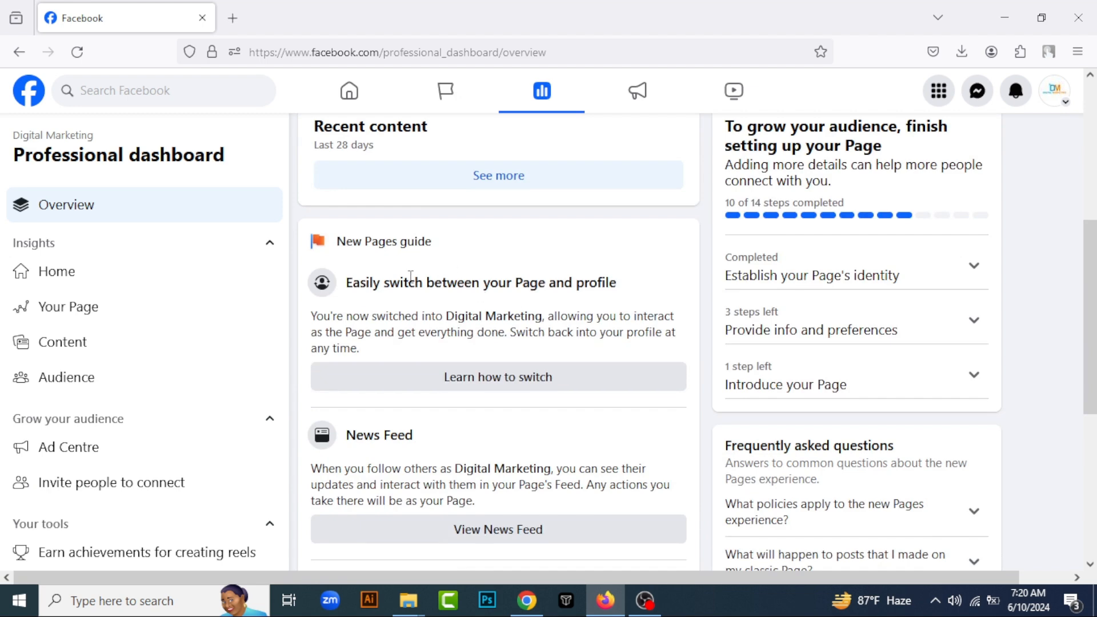
scroll(474, 332, down, 5)
scroll(89, 320, down, 3)
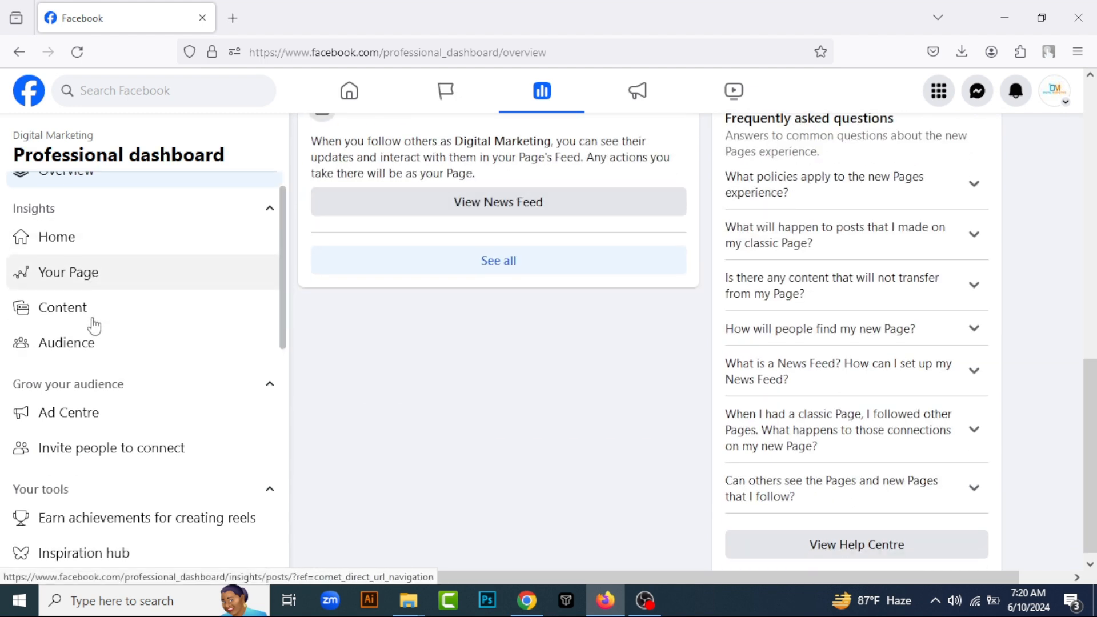
scroll(111, 320, up, 3)
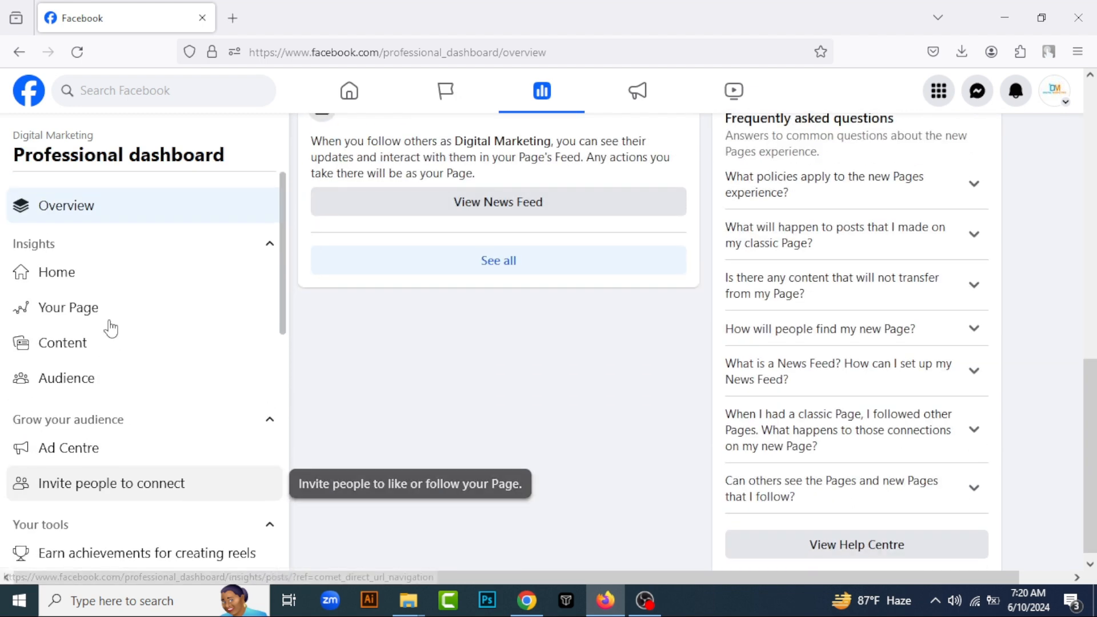
Start inviting people to connect from the personal profile, select the second and third listed friends and send the invitations
scroll(85, 372, down, 3)
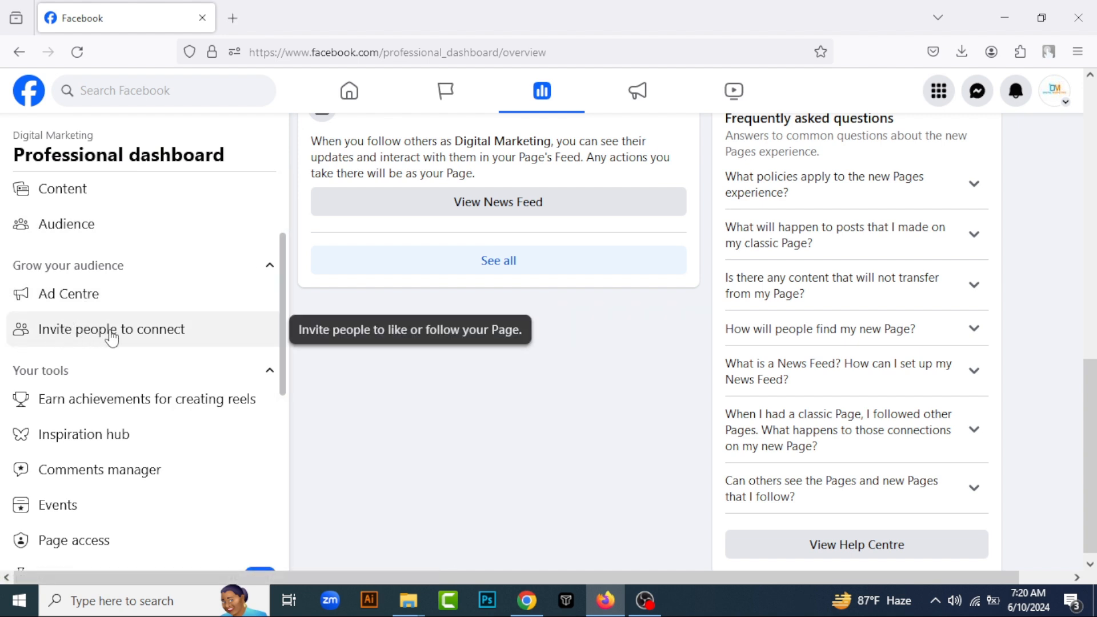
click(147, 336)
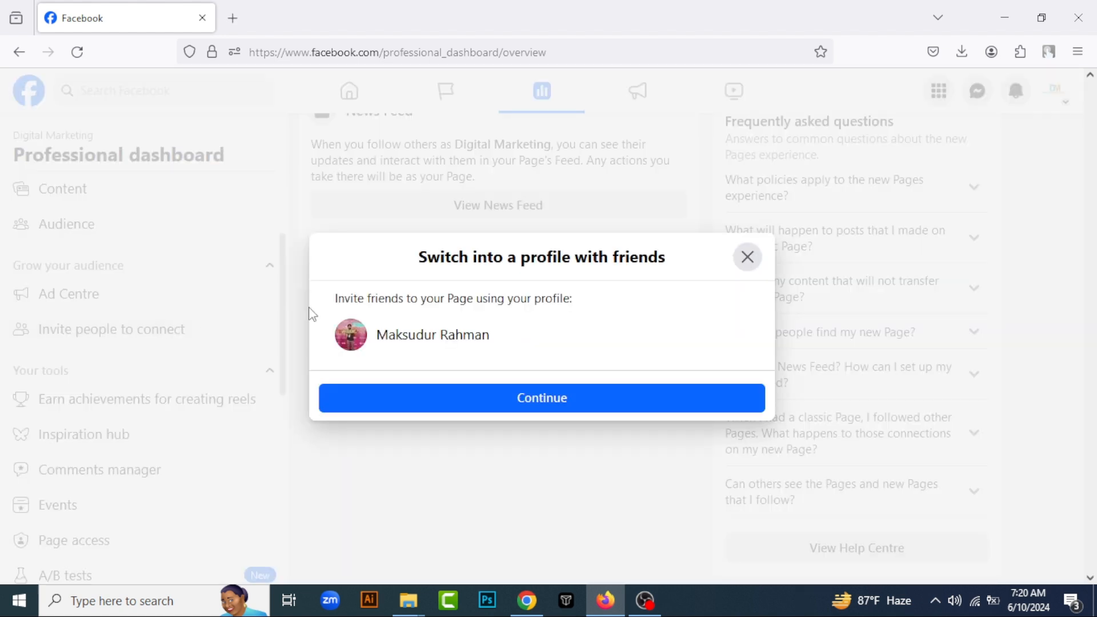
click(536, 405)
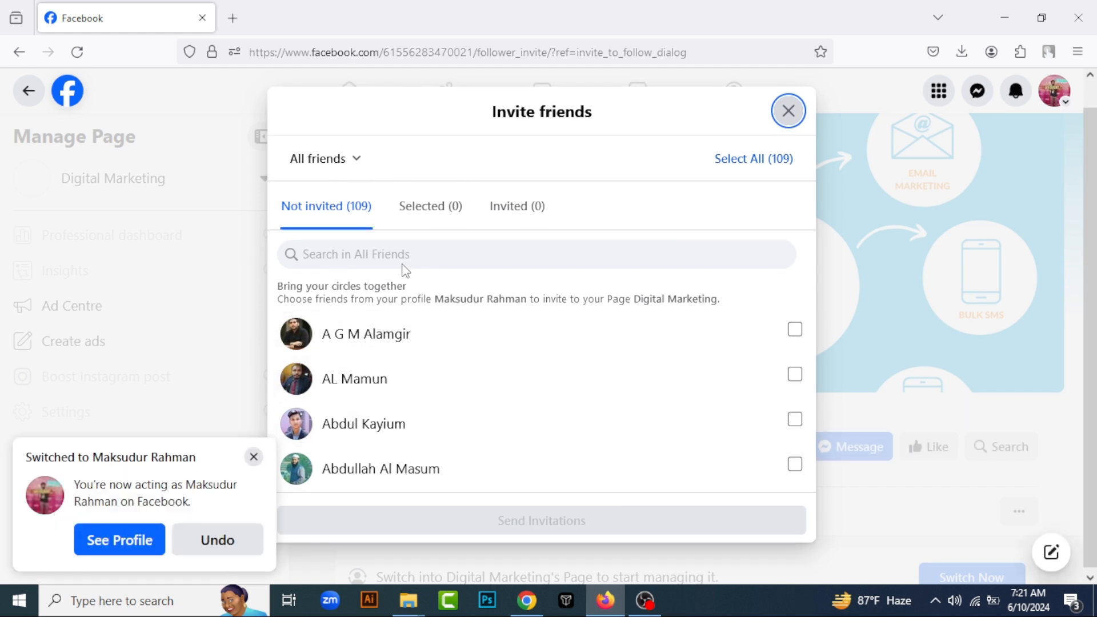
click(794, 421)
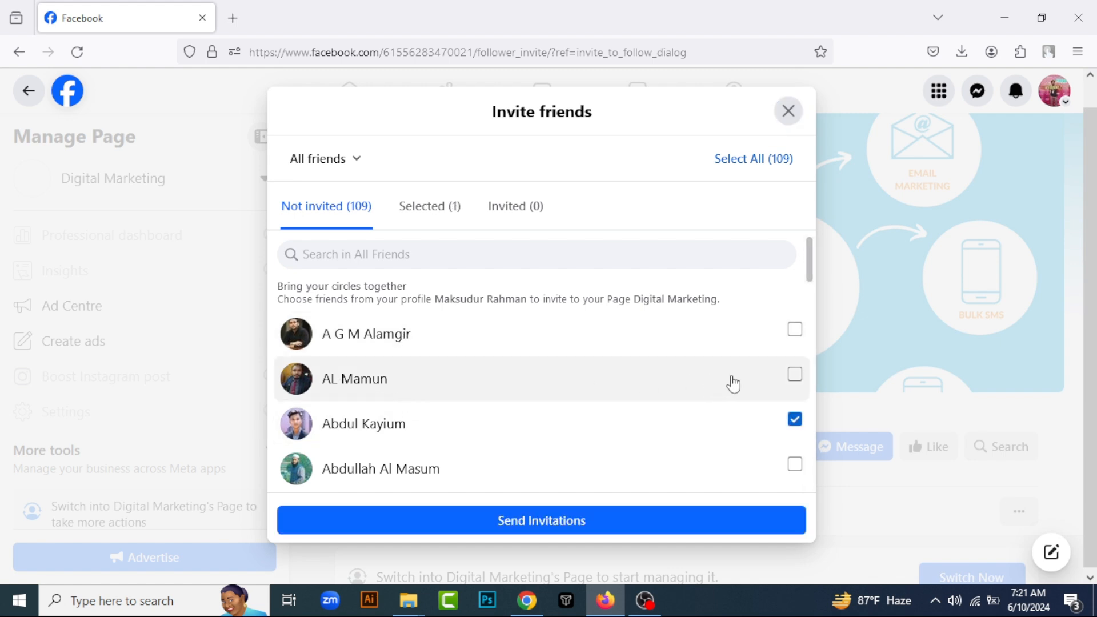
click(794, 375)
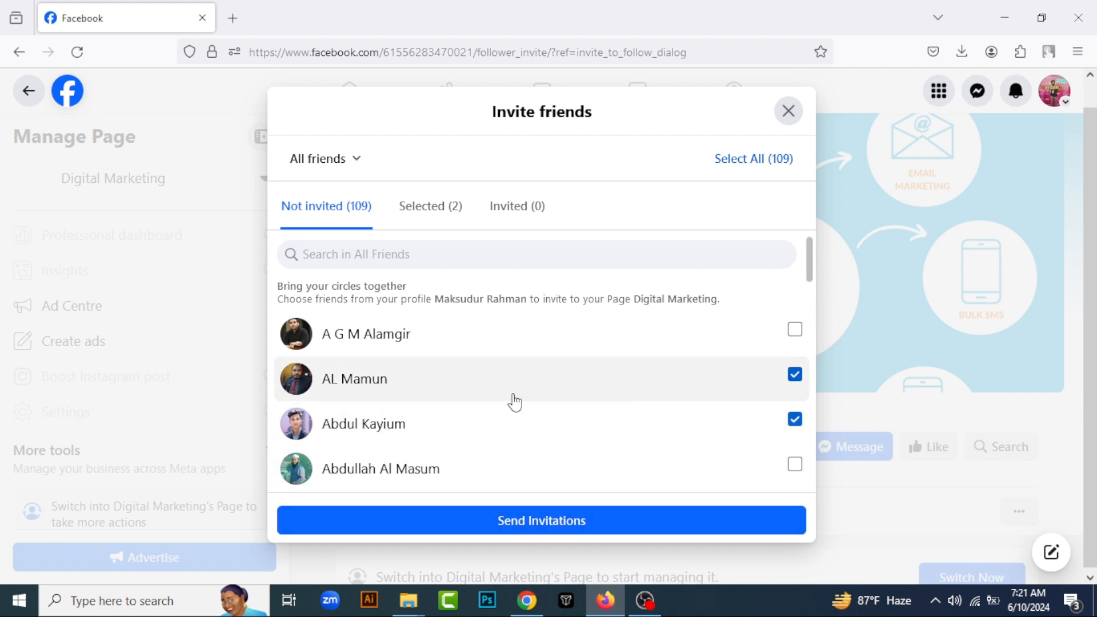
click(563, 523)
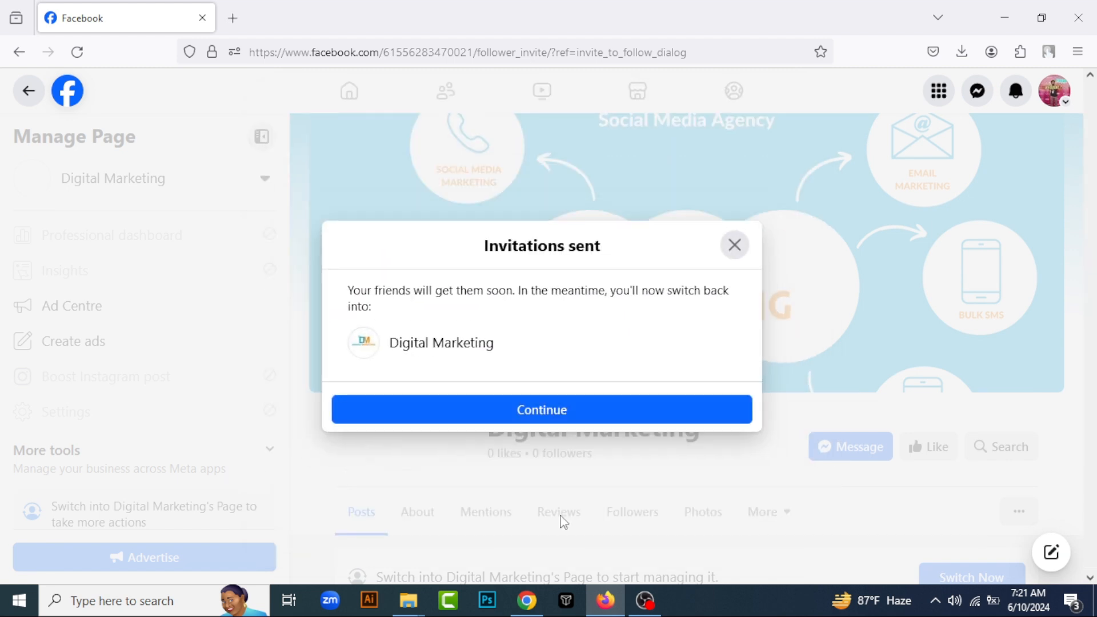
Switch back into the Digital Marketing page, dismiss the switch notice and look through the page management options
click(565, 419)
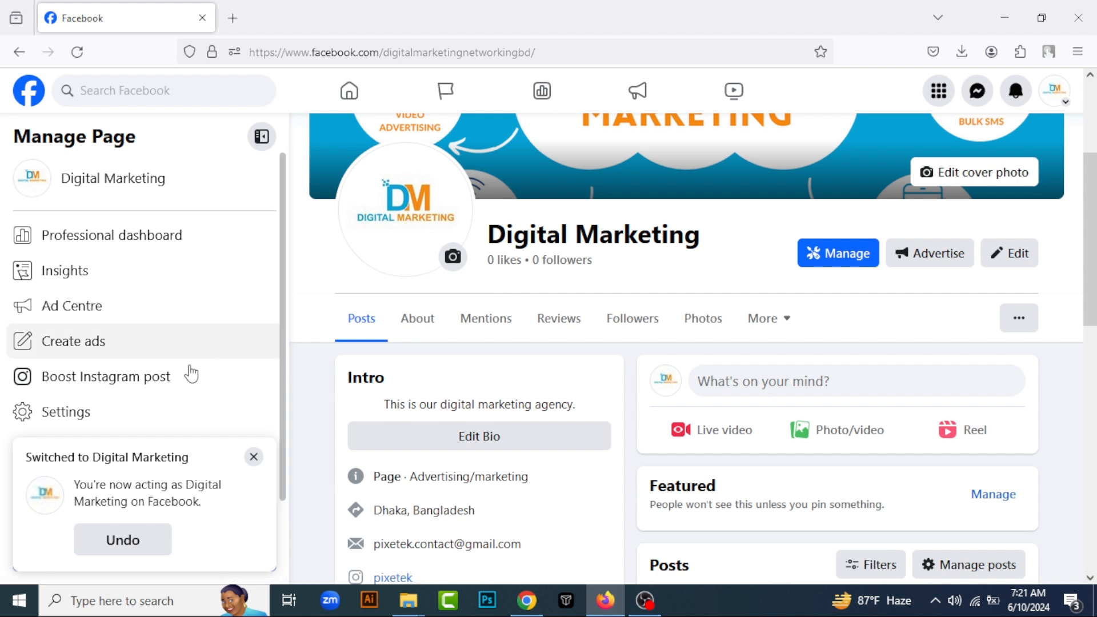
click(254, 457)
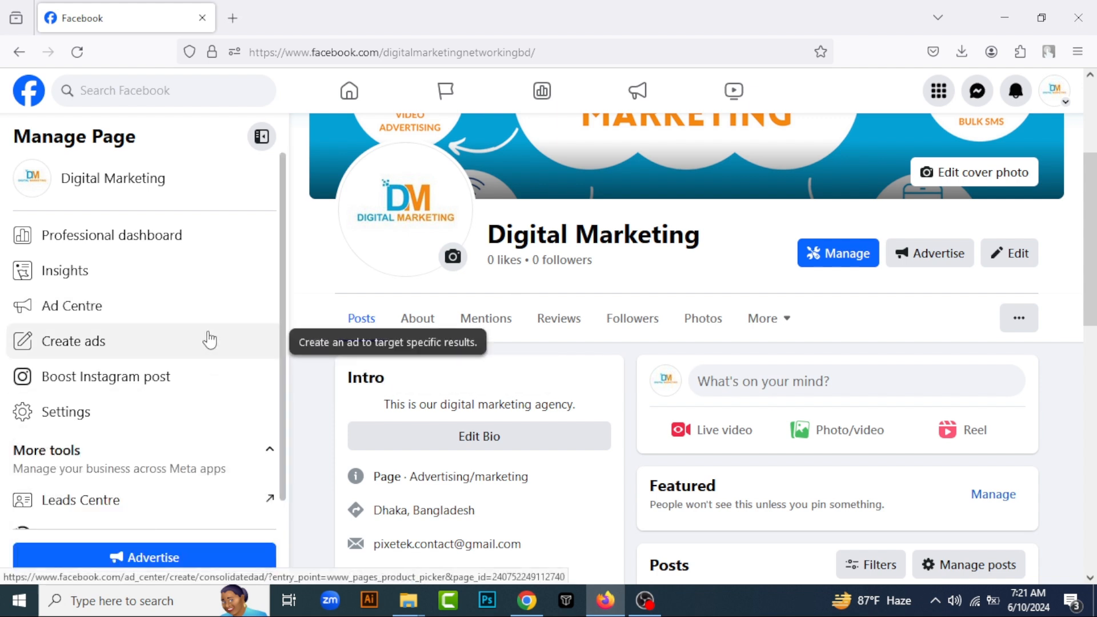
scroll(200, 354, down, 1)
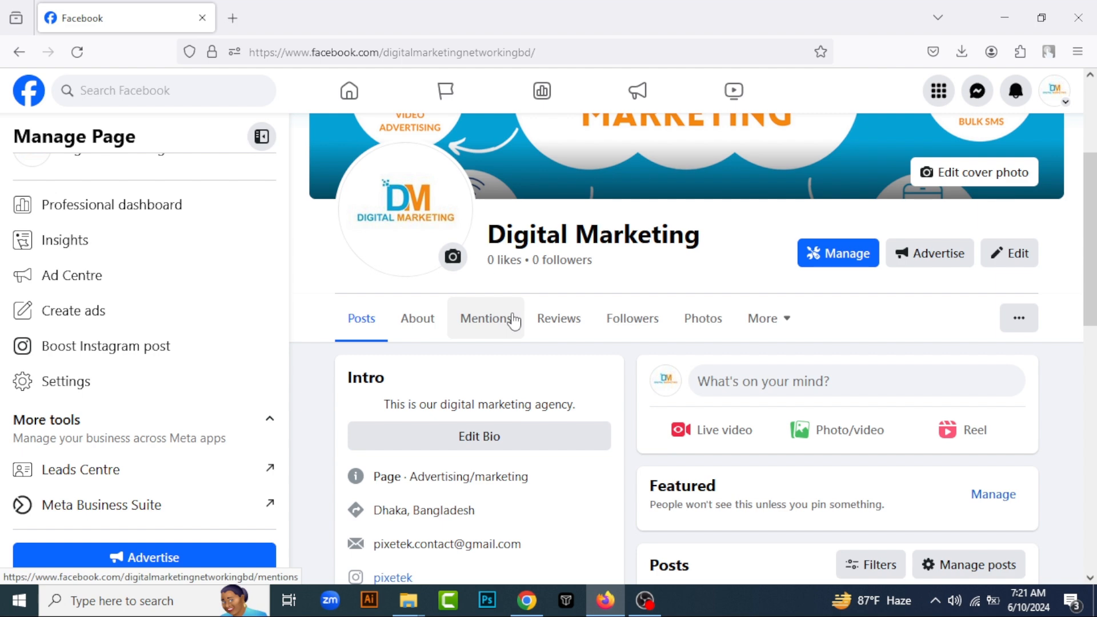
Return to the page owner's access settings in Chrome and reload them to check the people with Facebook access
click(527, 601)
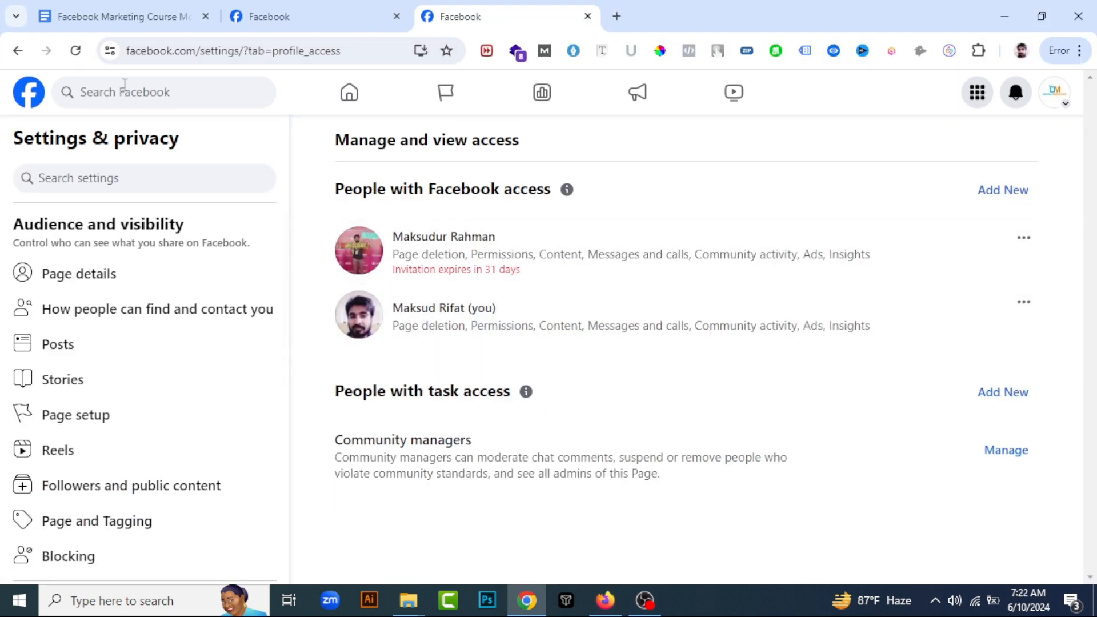
click(72, 55)
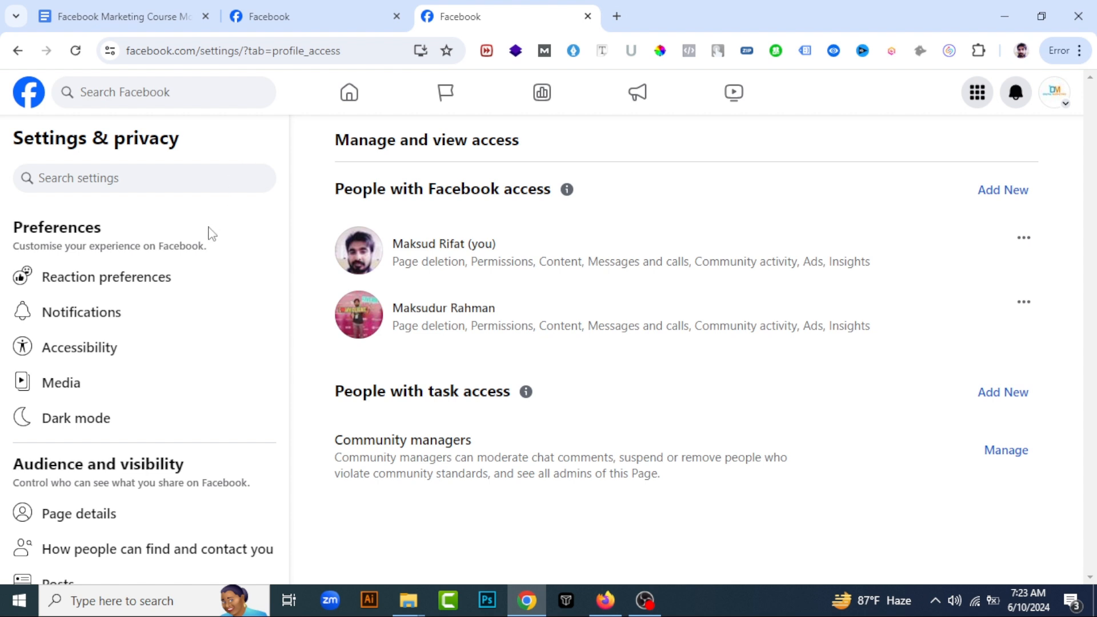
Switch back to Firefox, open the page's professional dashboard and look through its tools
click(605, 600)
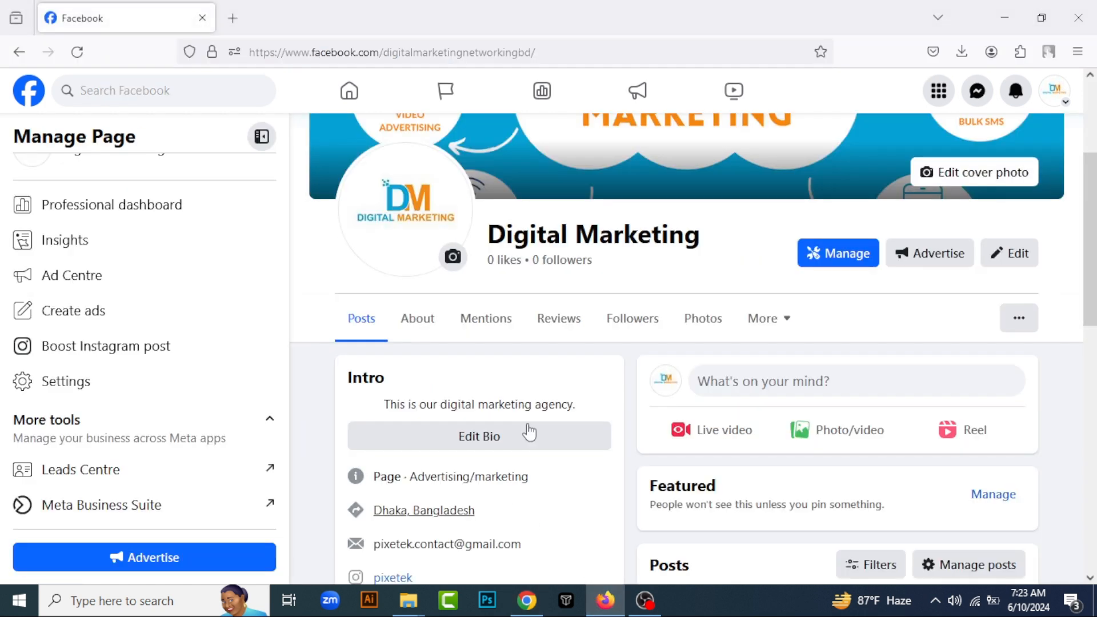
click(165, 208)
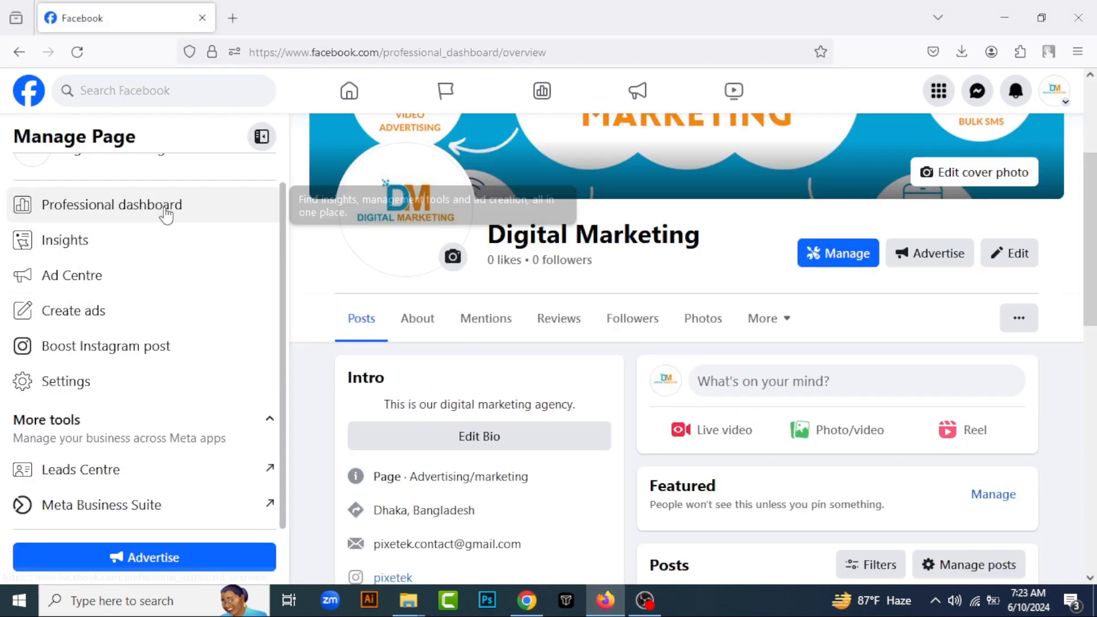
scroll(169, 389, down, 5)
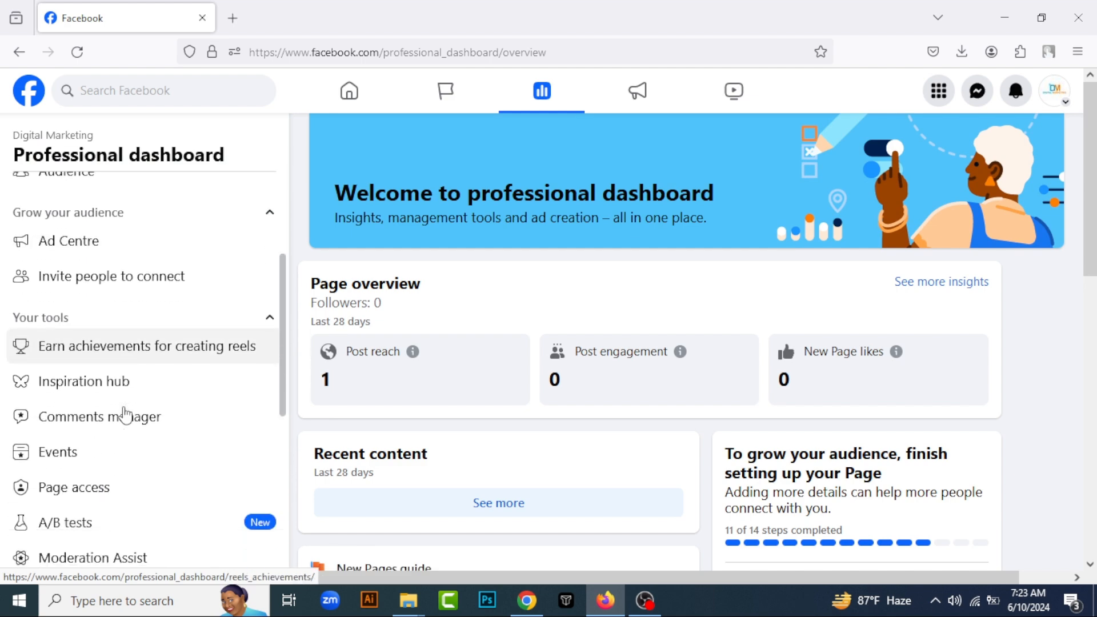
Look over the professional dashboard's tools list, from reels achievements to the help and guidance section
scroll(179, 354, down, 3)
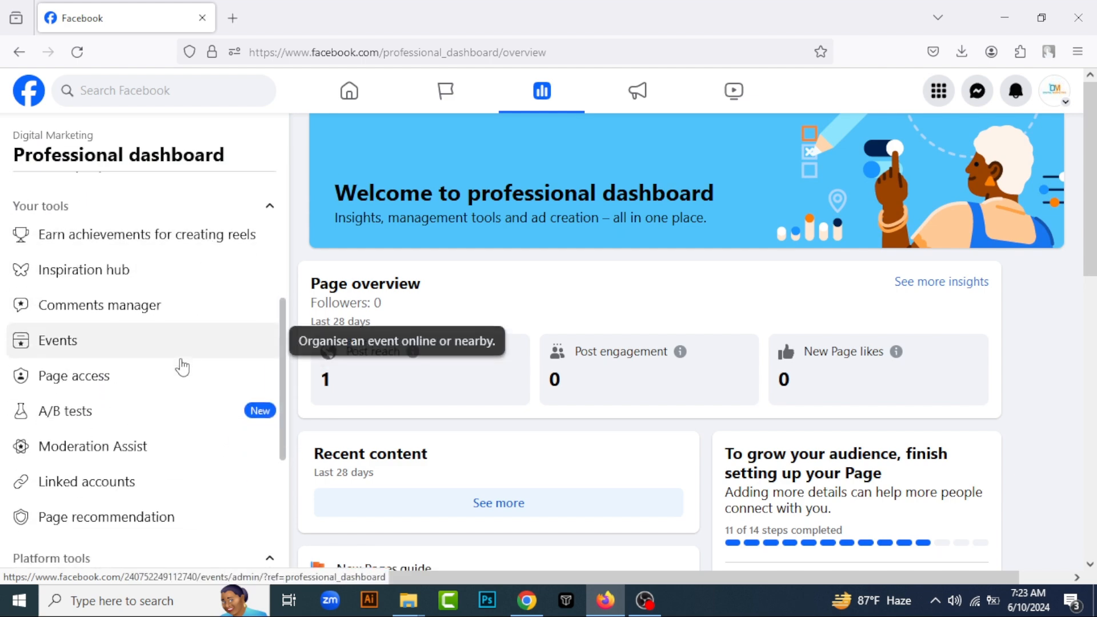
scroll(182, 328, down, 4)
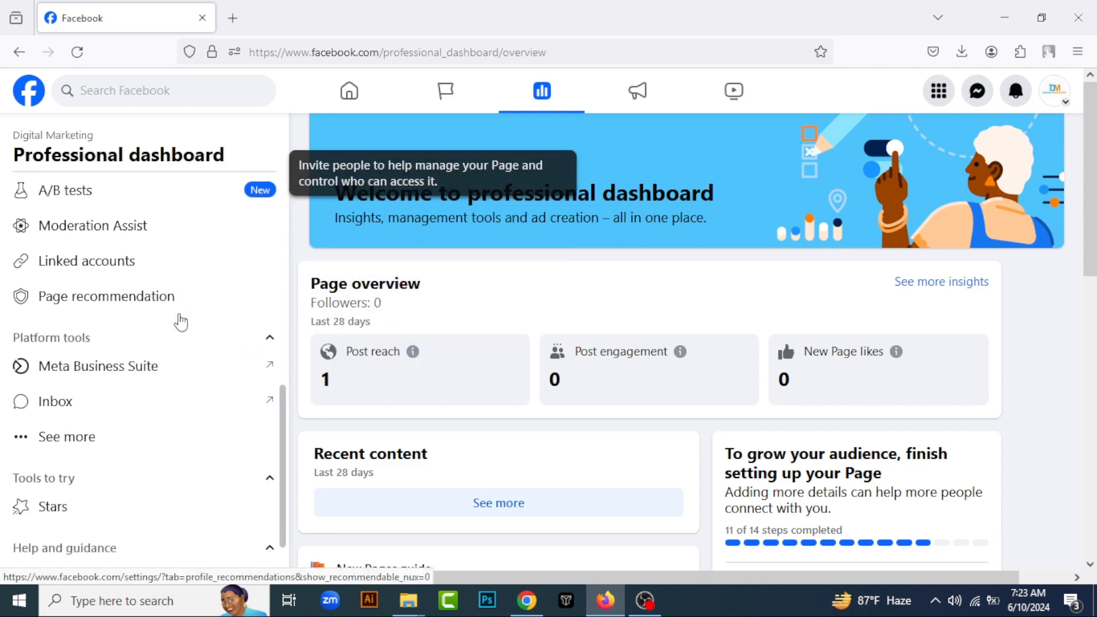
scroll(181, 322, up, 10)
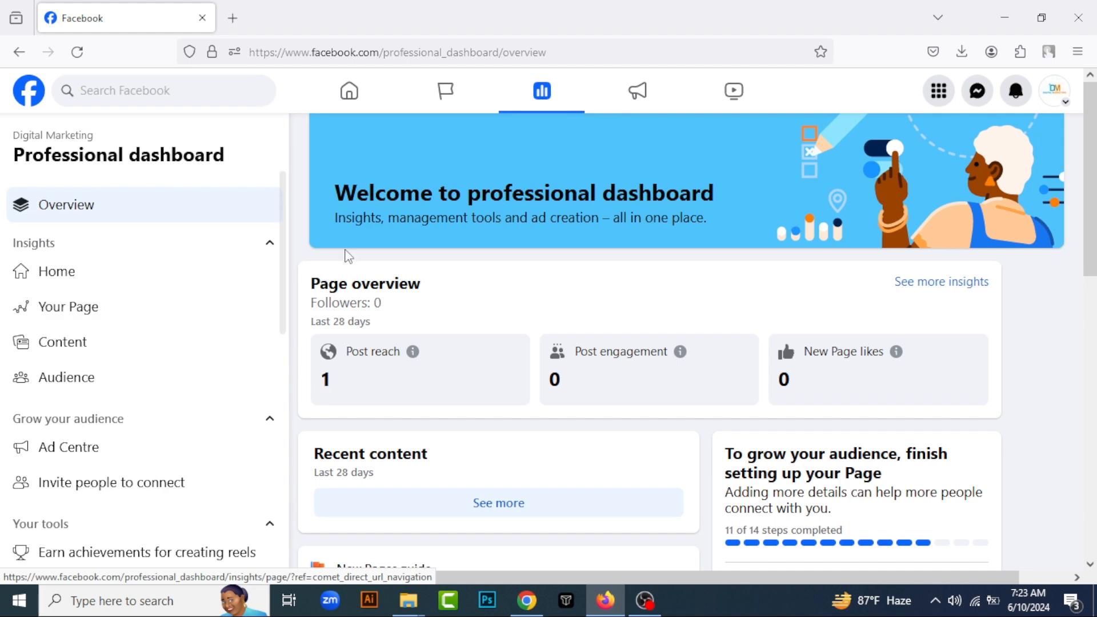
Switch to the Facebook Marketing Course Module document in Chrome and highlight the Page Access, Page Setup and Insight topics in turn
click(524, 601)
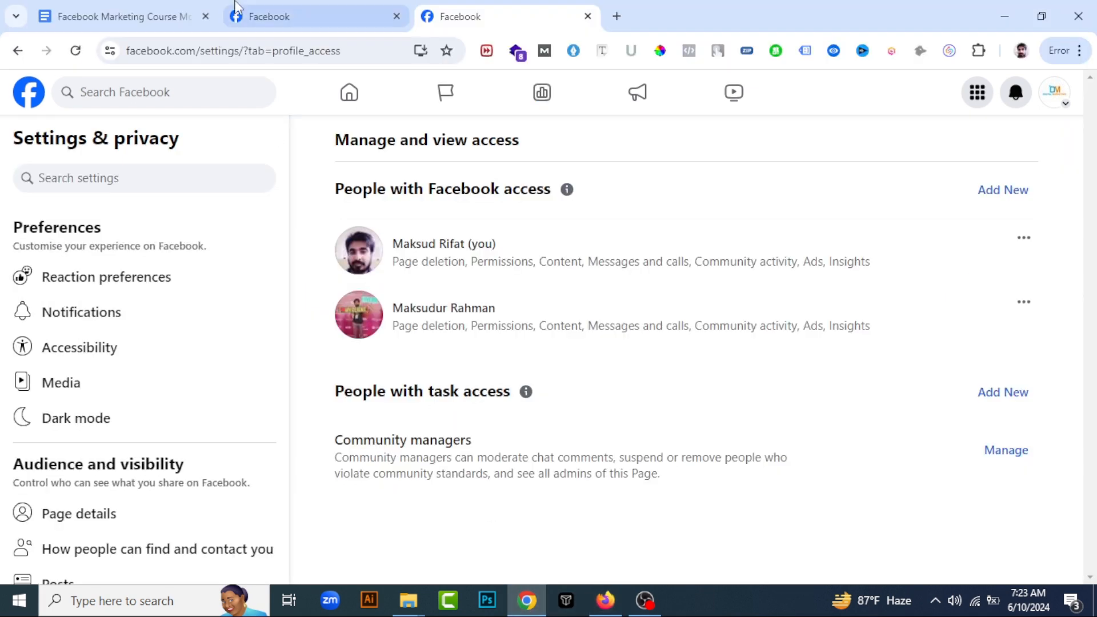
click(115, 16)
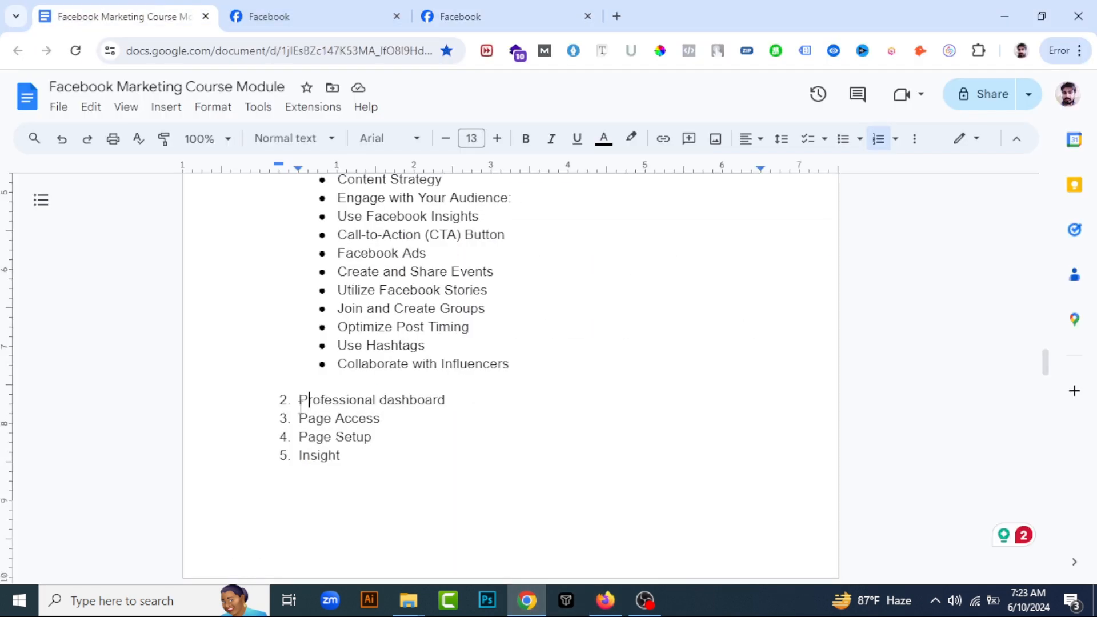
drag(310, 424, 381, 420)
drag(301, 439, 369, 438)
drag(298, 460, 360, 461)
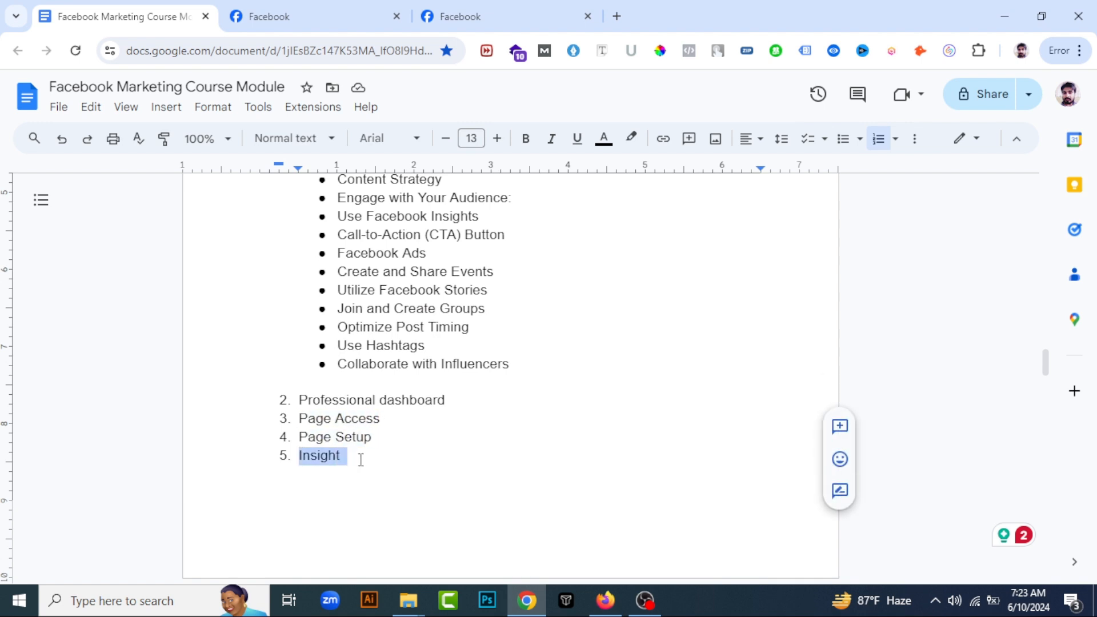
scroll(380, 406, down, 3)
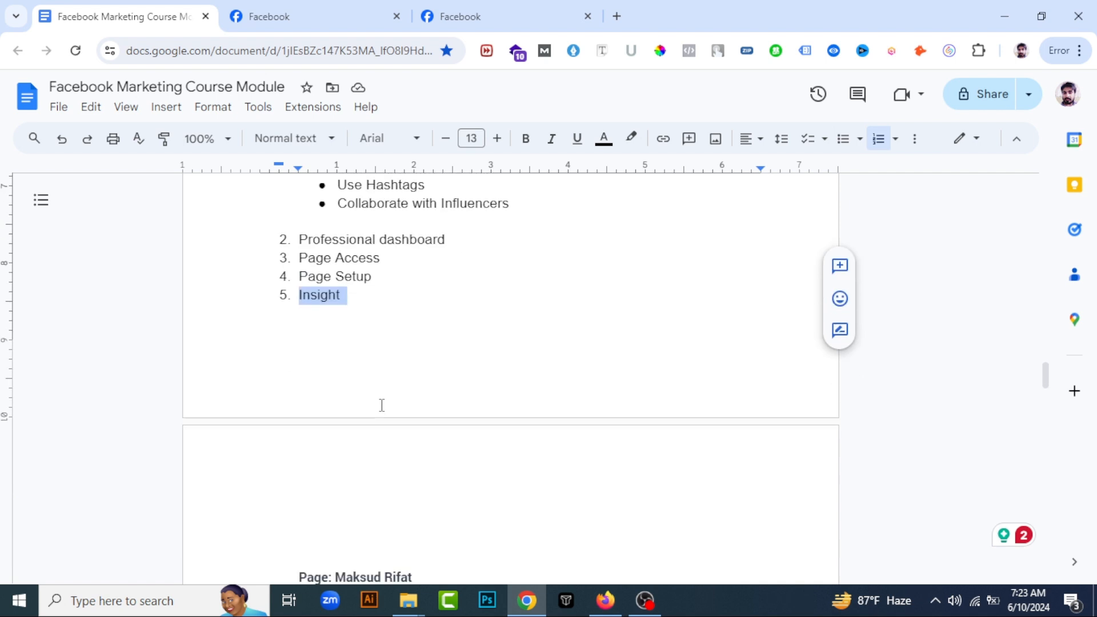
scroll(380, 406, up, 3)
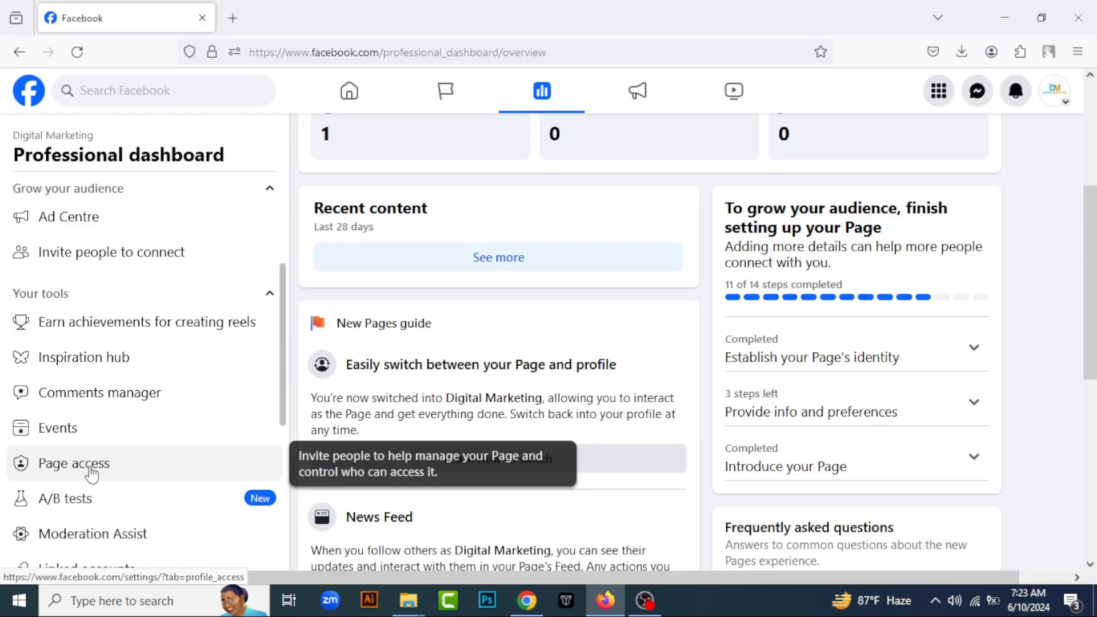
In Firefox, view the page access settings from the professional dashboard, return to it and expand the remaining platform tools
click(93, 472)
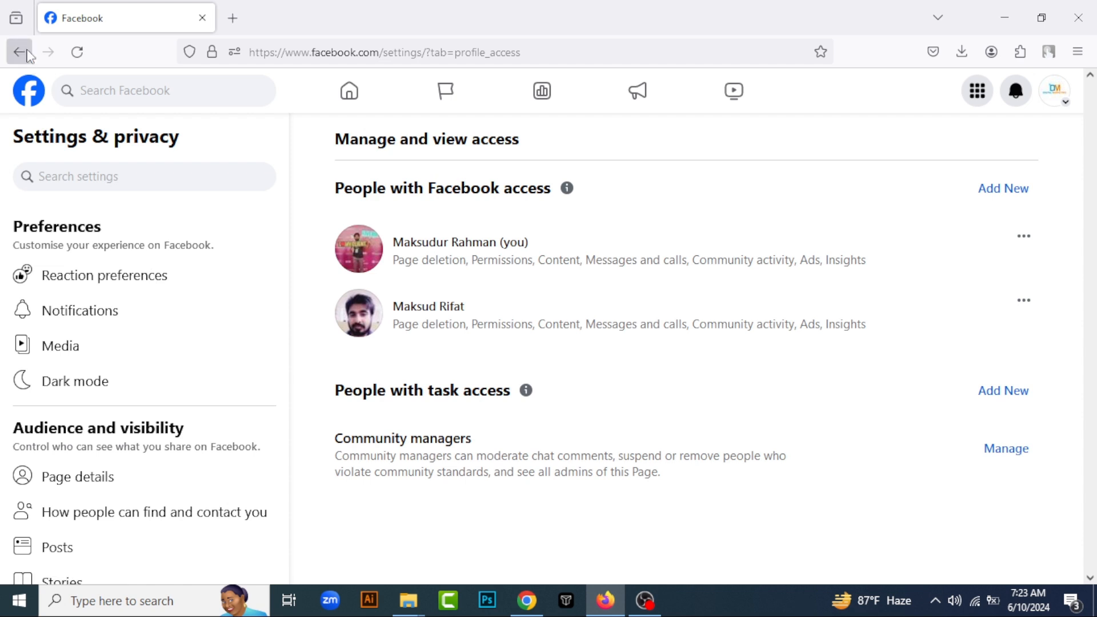
click(20, 52)
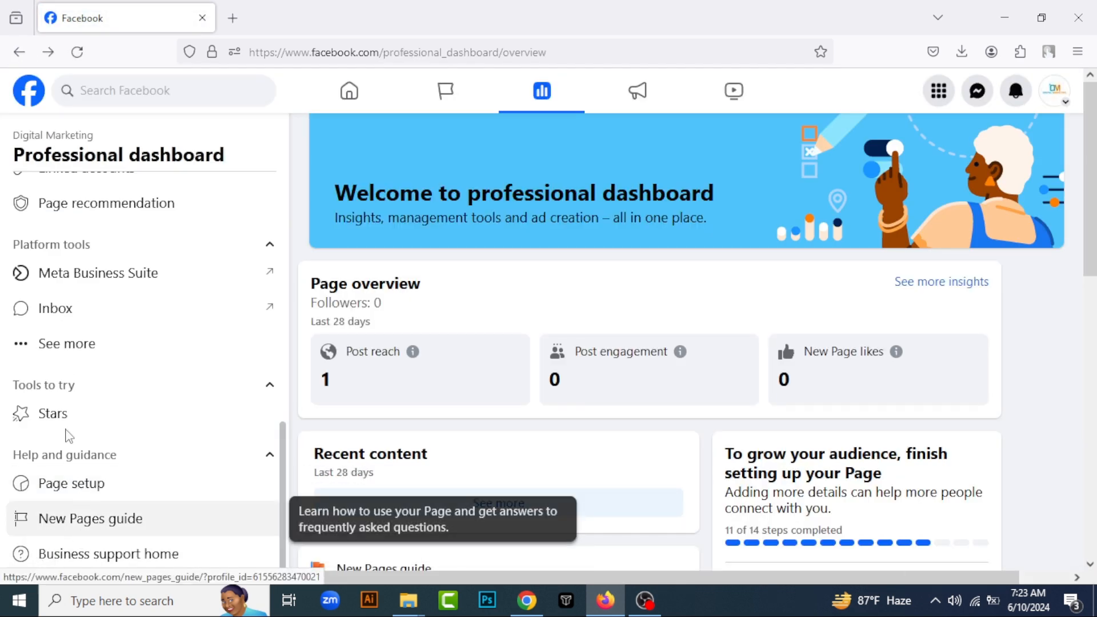
scroll(105, 333, up, 2)
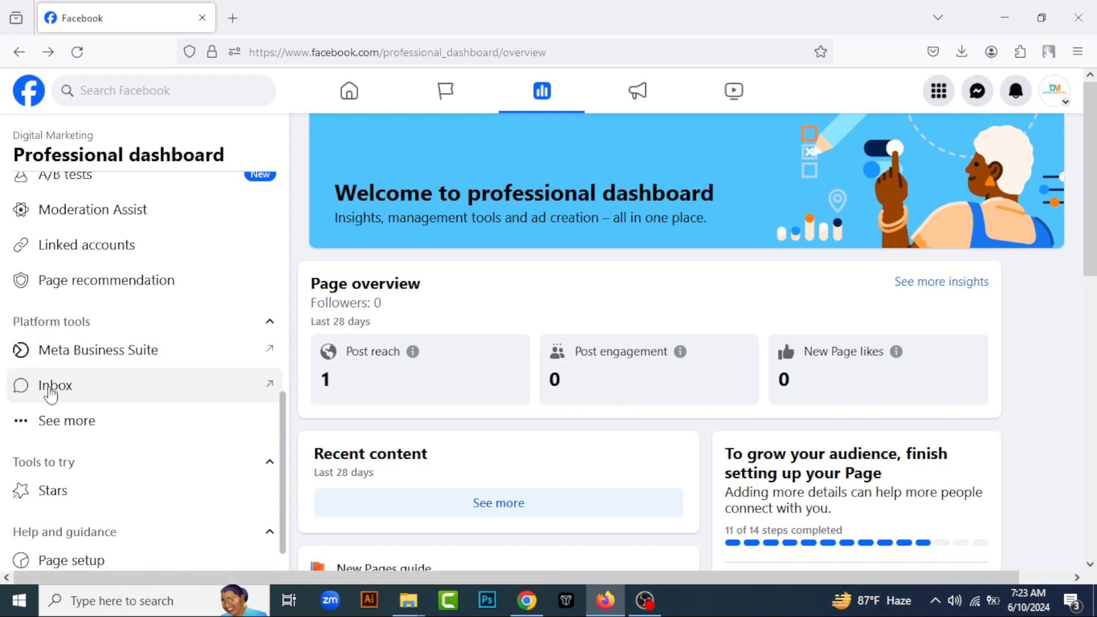
click(66, 425)
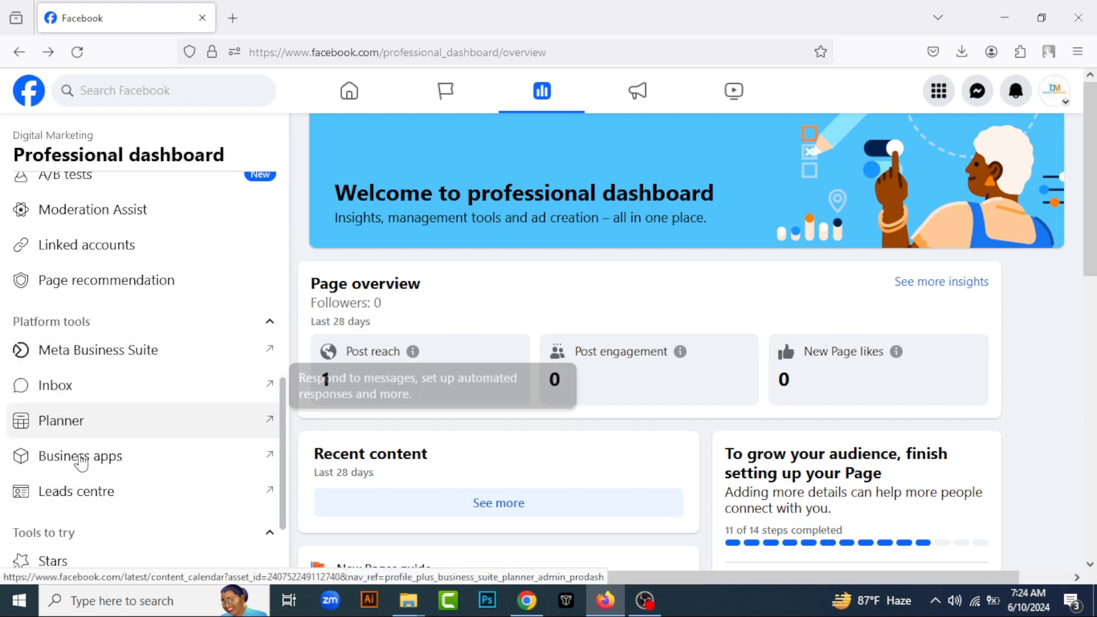
scroll(80, 394, up, 2)
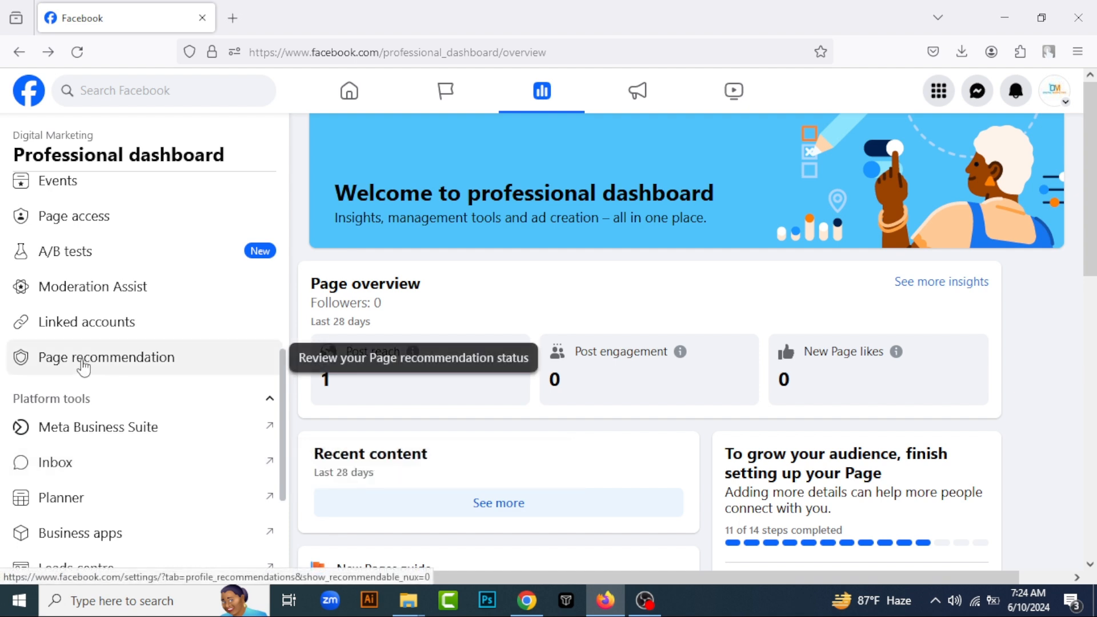
Open the Page recommendation settings and check the page status and admin management from there, returning after each one
click(83, 364)
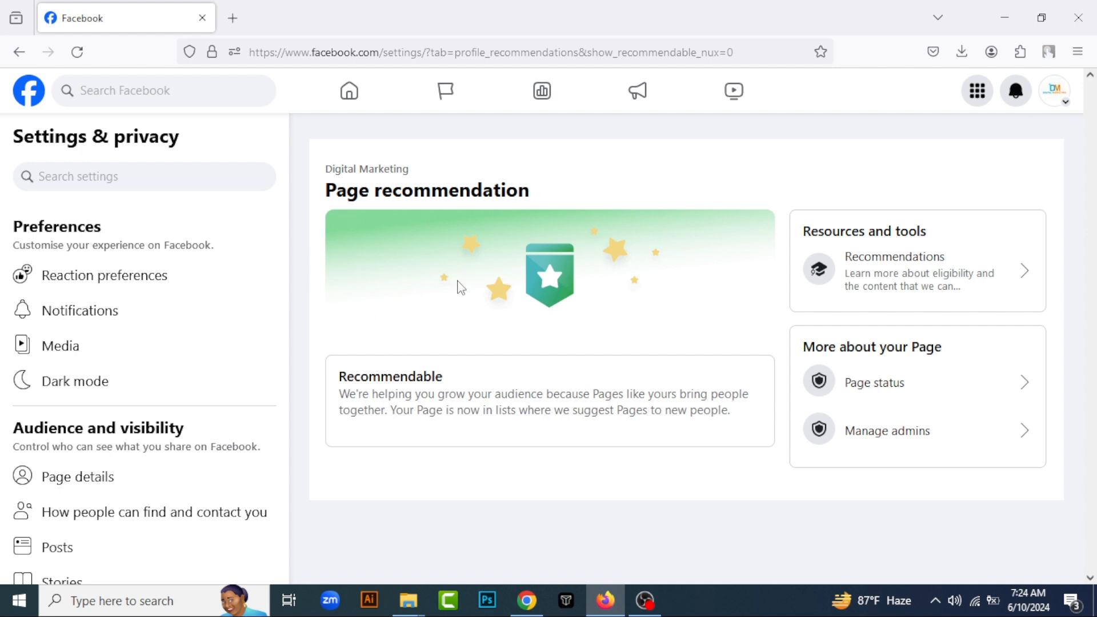
click(892, 398)
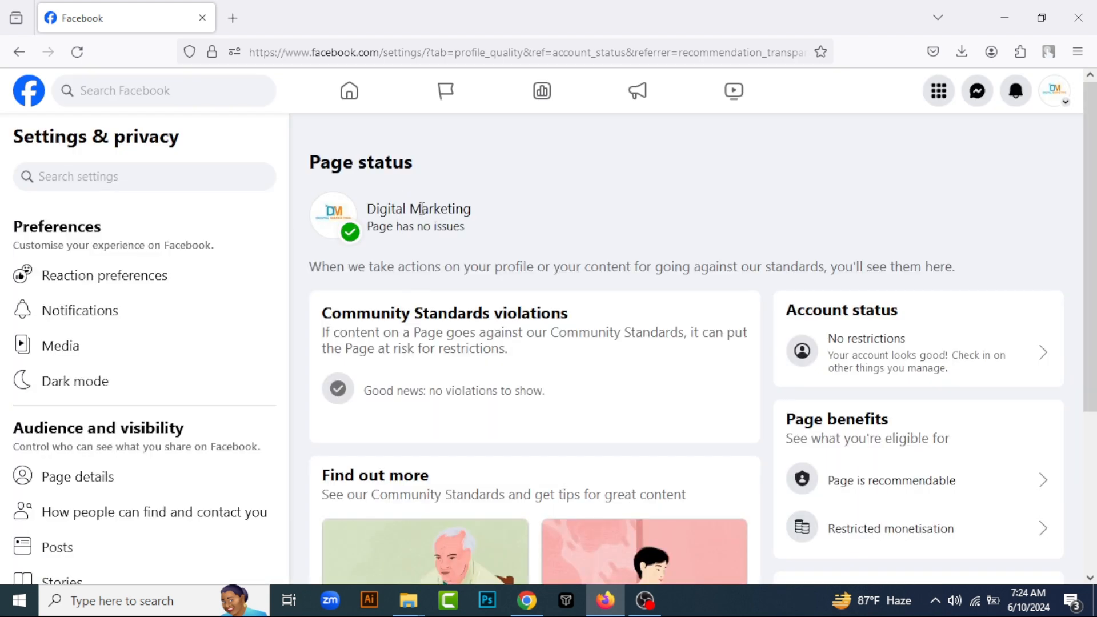
click(20, 52)
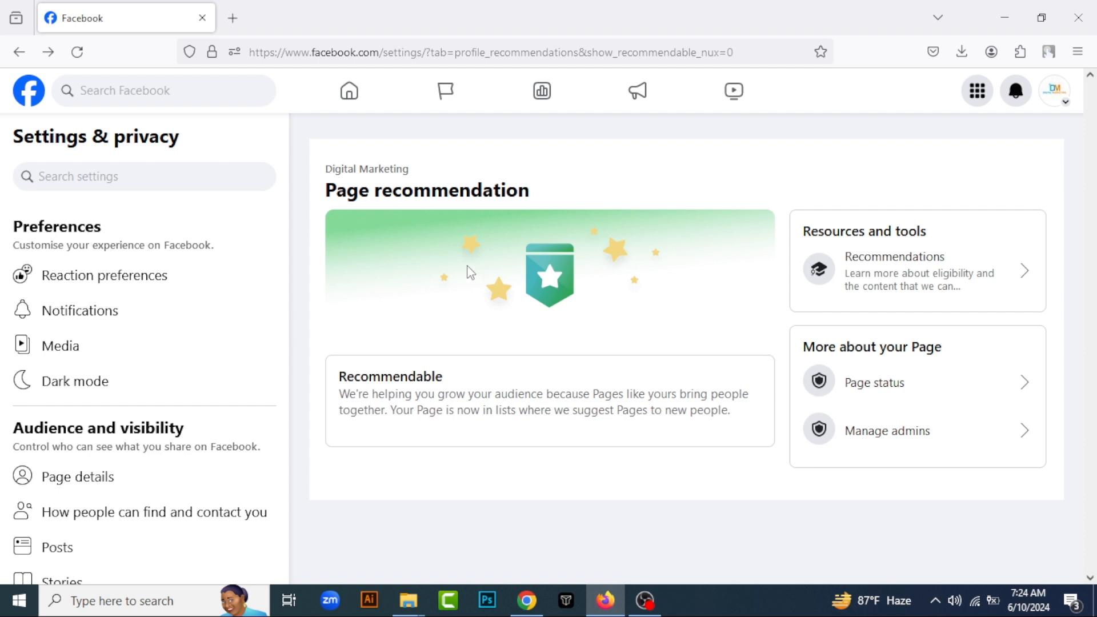
click(894, 433)
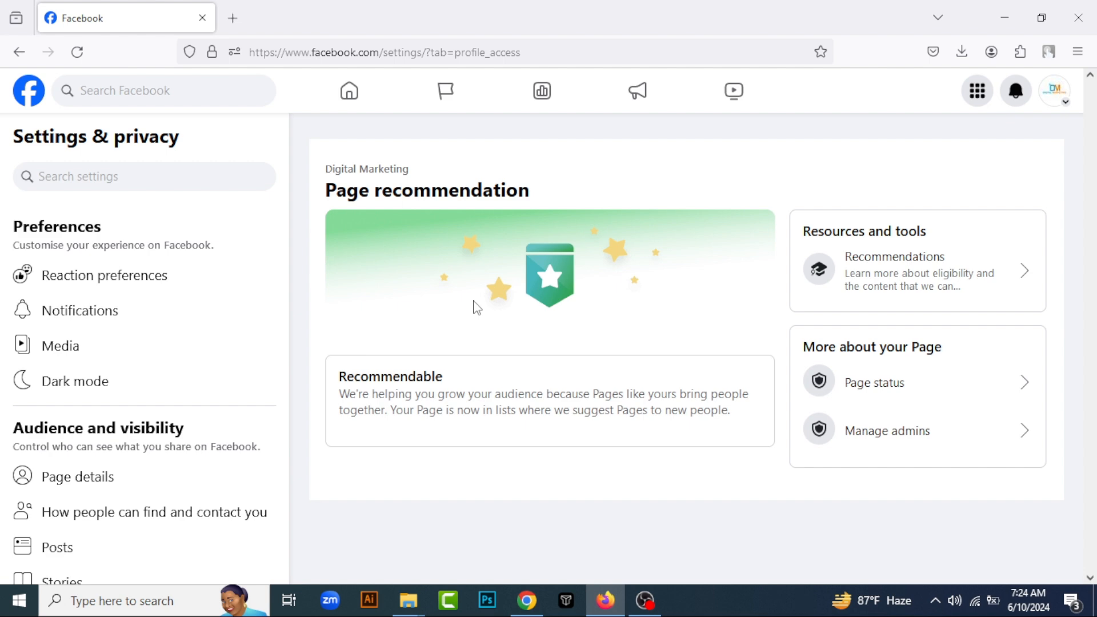
click(21, 51)
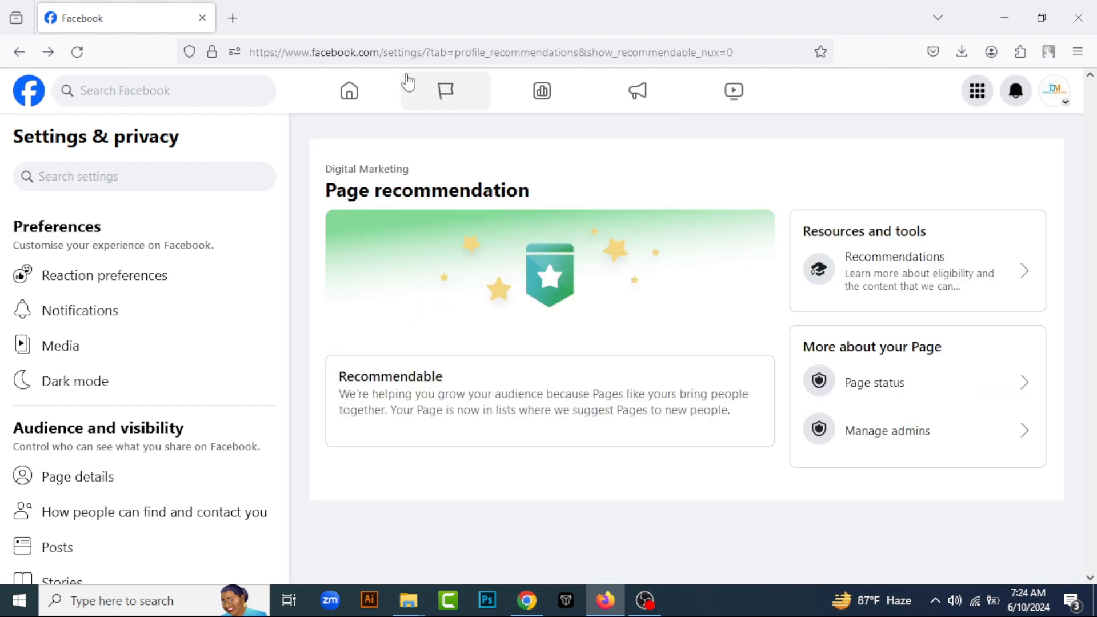
Open the Recommendations resource and skim through the explanation of how recommendations work
click(874, 293)
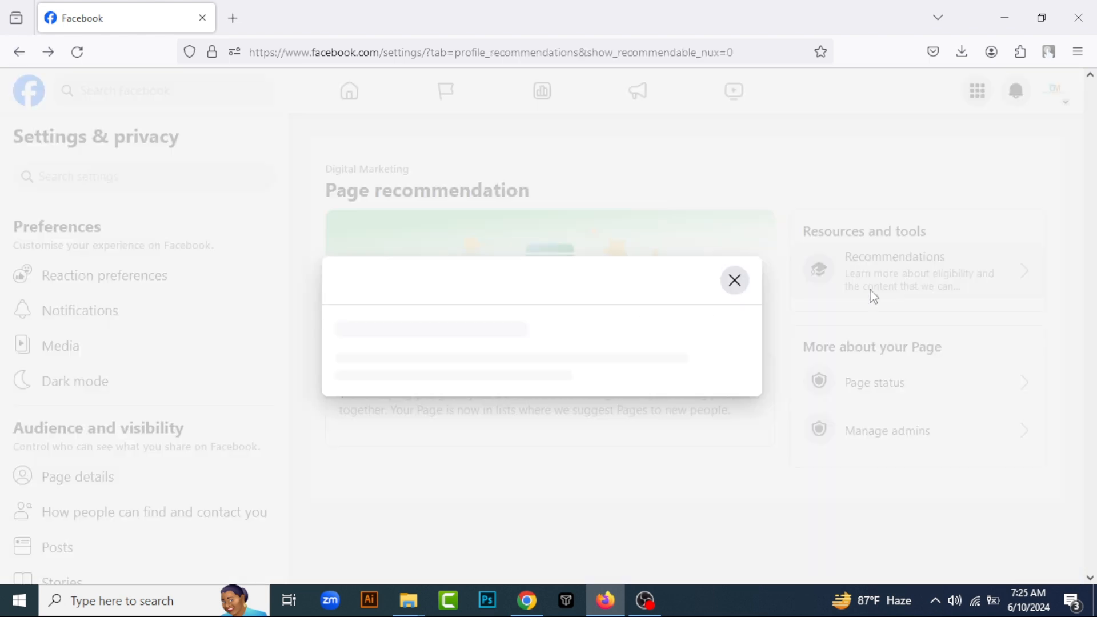
scroll(434, 343, down, 6)
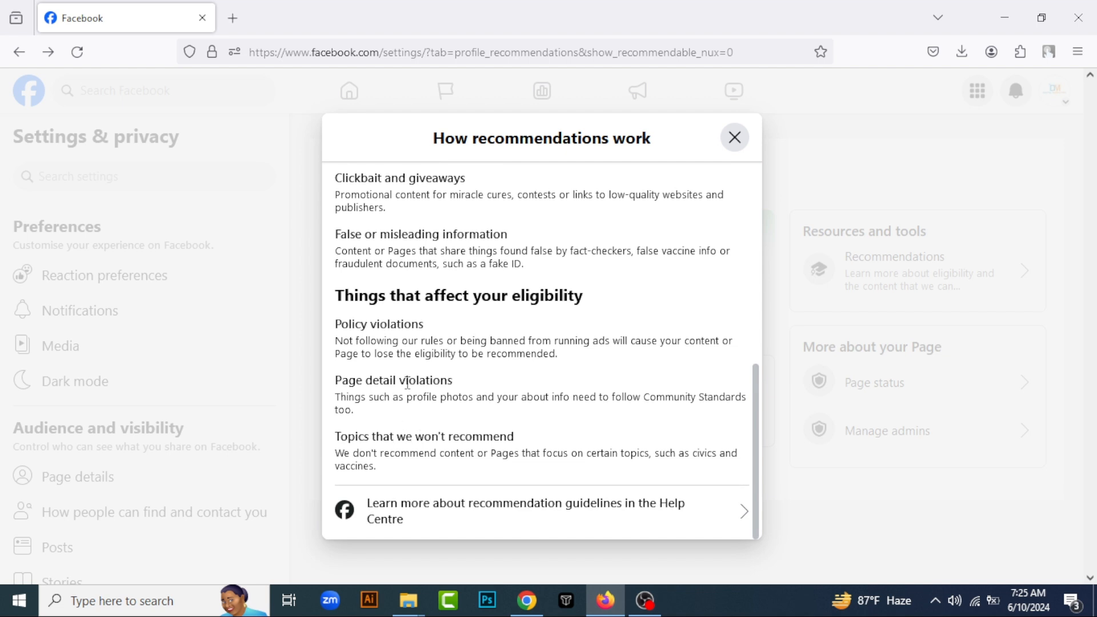
scroll(400, 355, up, 8)
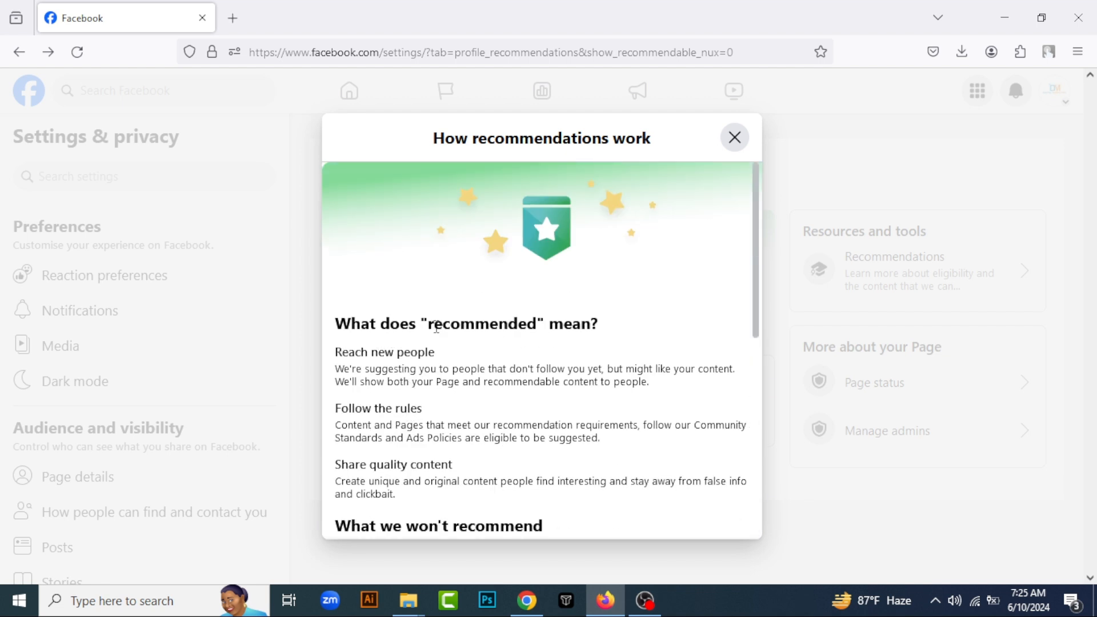
scroll(455, 384, down, 3)
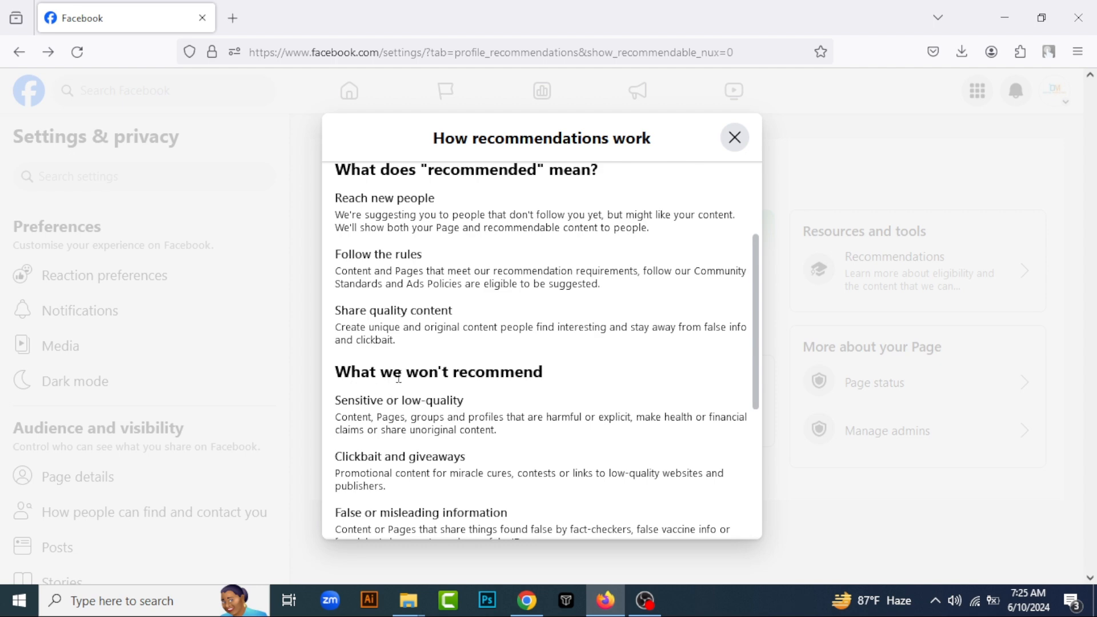
scroll(468, 397, down, 5)
scroll(356, 280, up, 7)
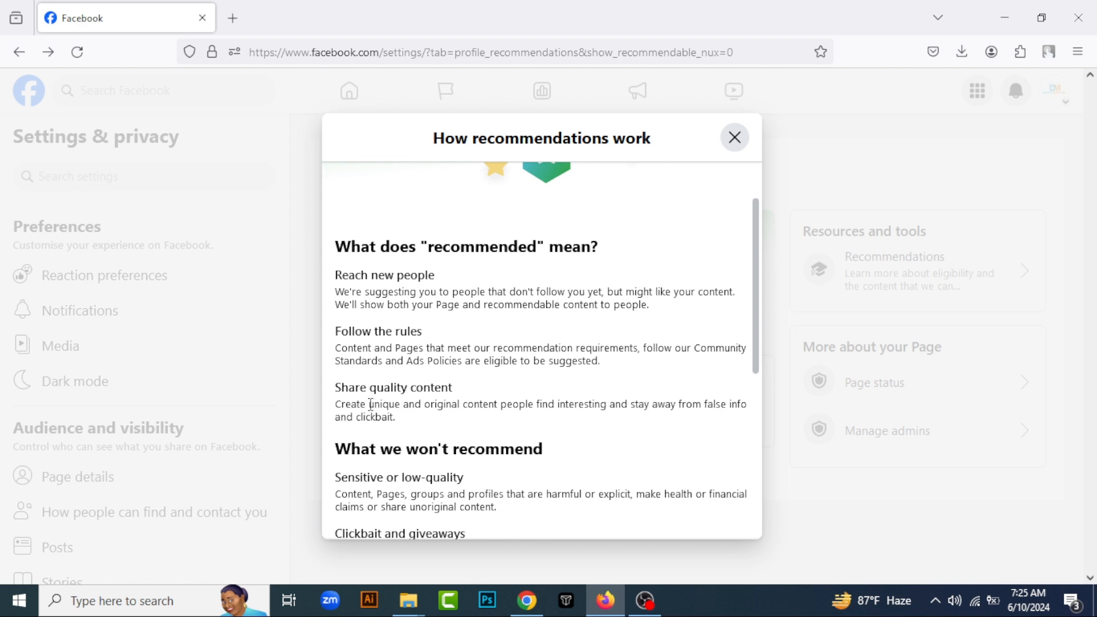
Highlight the criteria for being recommended, read the sections on excluded content and eligibility, and close the explanation
triple_click(345, 321)
scroll(355, 328, down, 2)
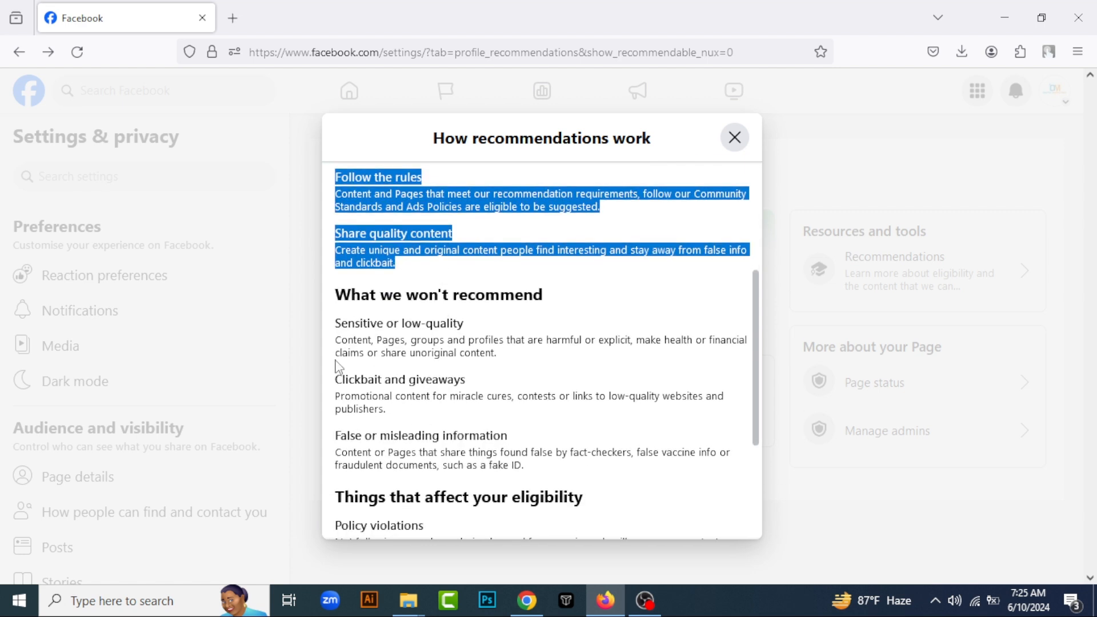
scroll(389, 340, down, 2)
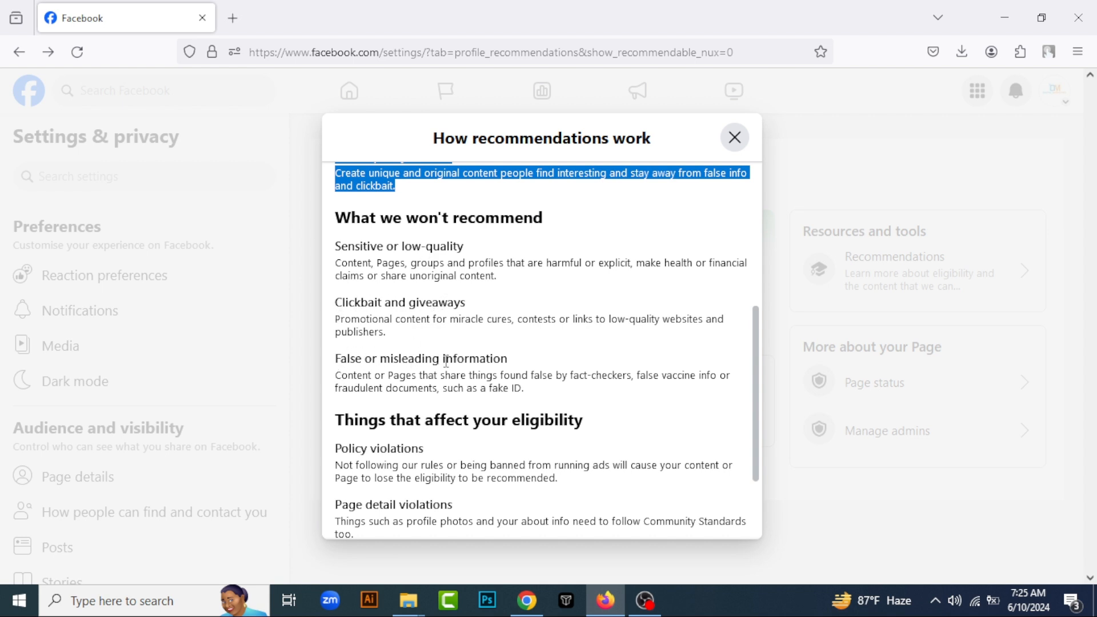
scroll(480, 362, down, 2)
scroll(341, 345, down, 1)
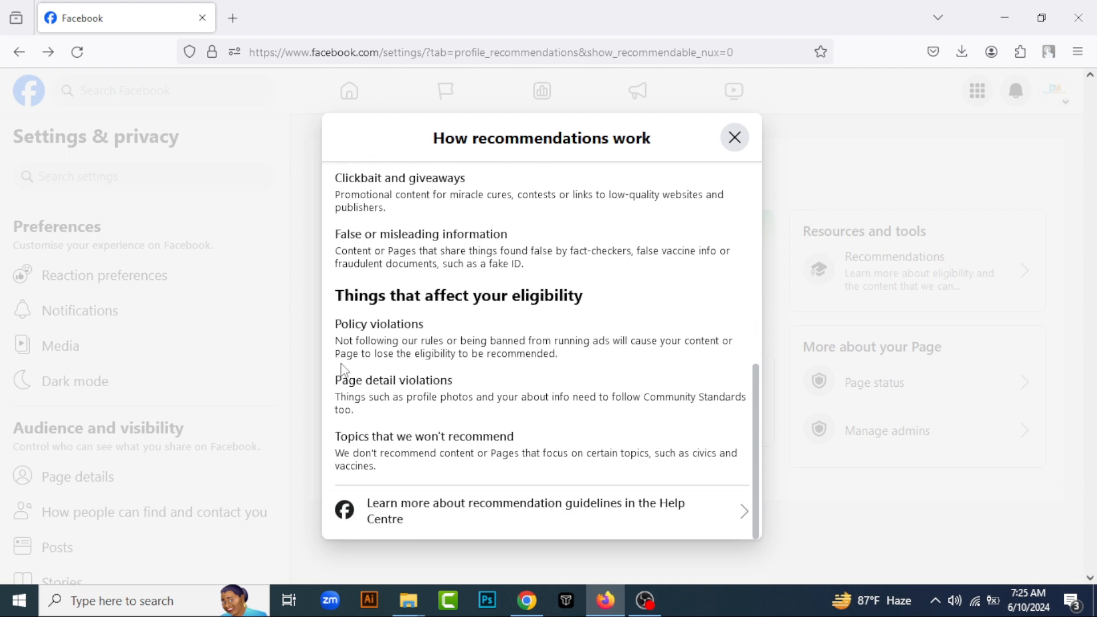
scroll(583, 281, up, 10)
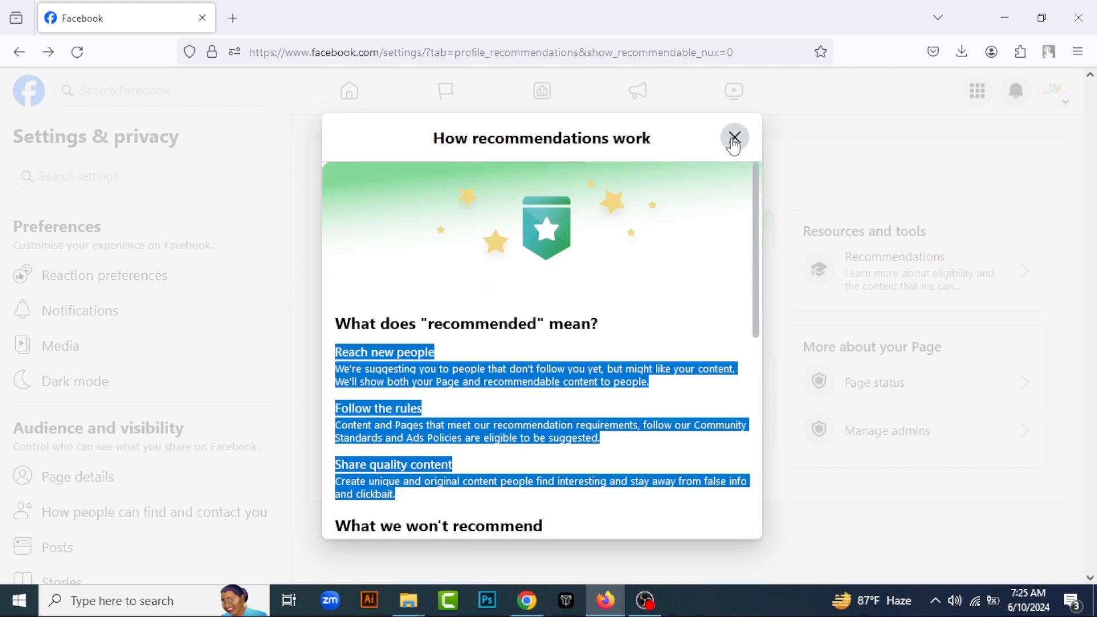
click(733, 138)
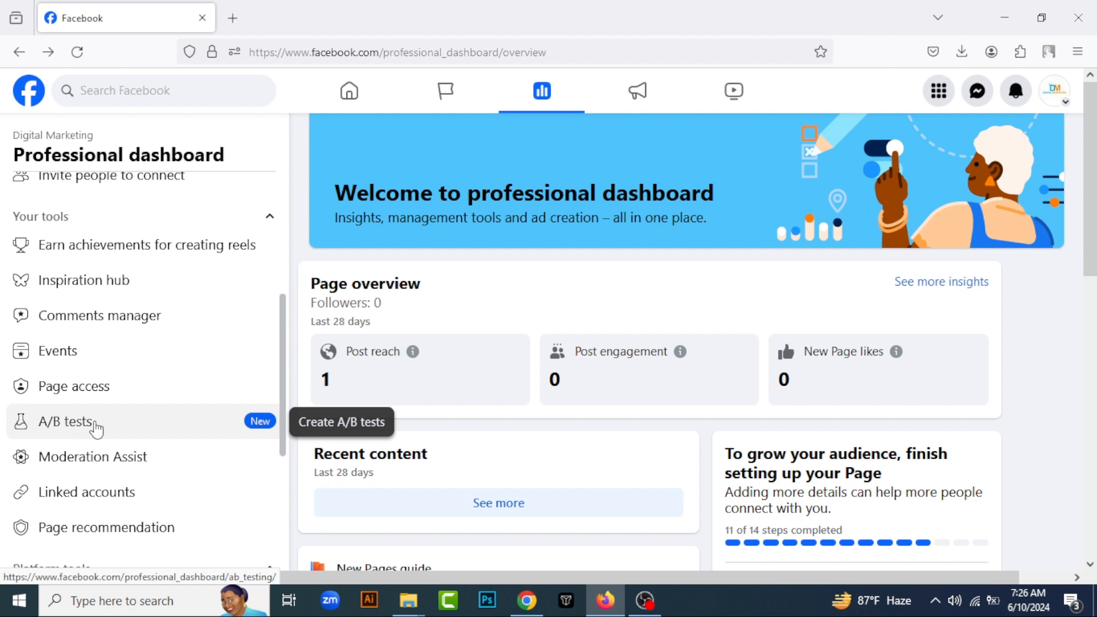
Open the Events tool from the professional dashboard and review its insights, recommended actions and event list
click(57, 351)
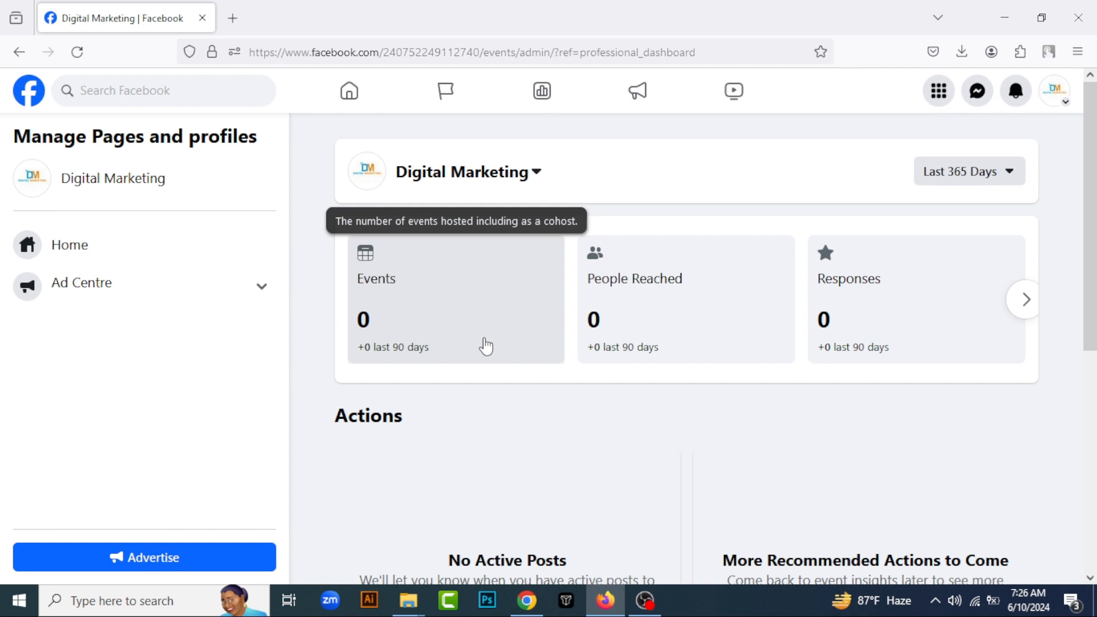
scroll(486, 345, down, 6)
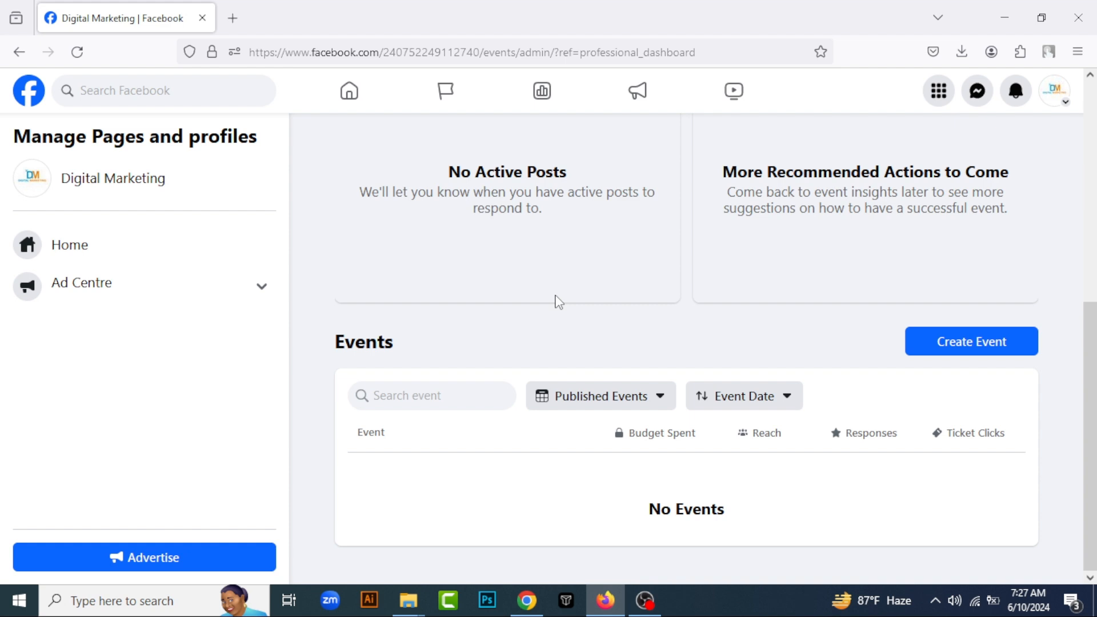
scroll(392, 280, up, 5)
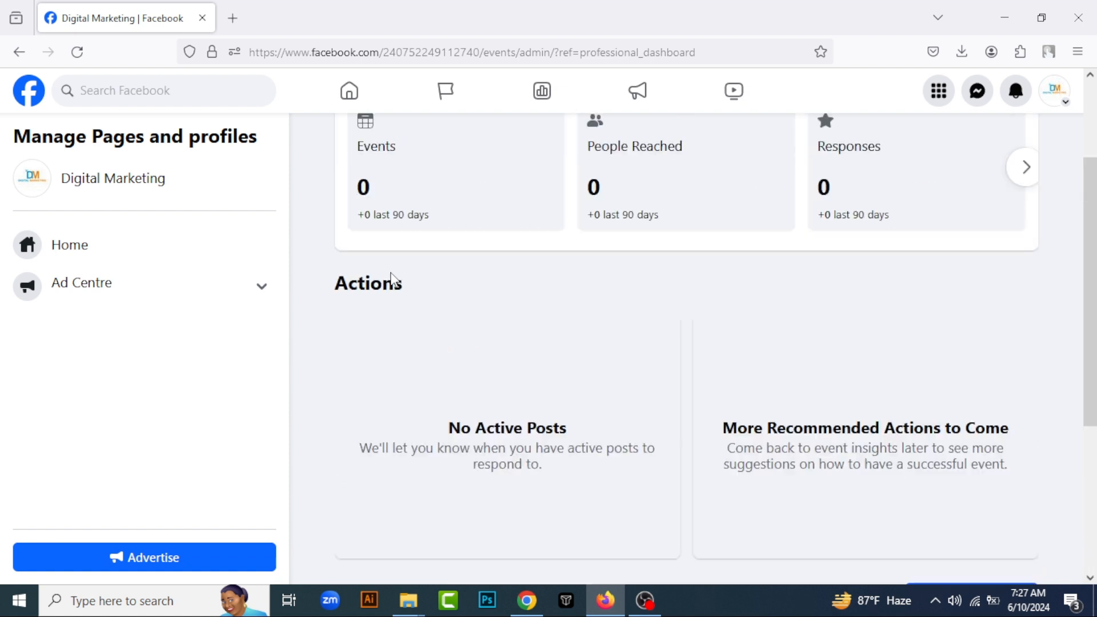
scroll(394, 283, down, 3)
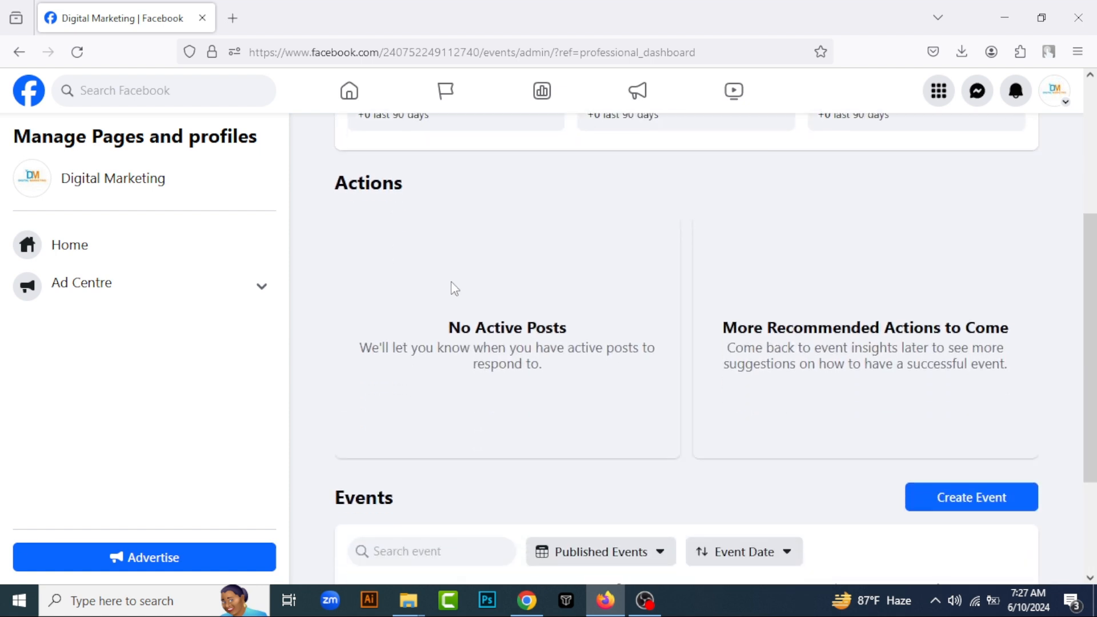
scroll(451, 281, down, 3)
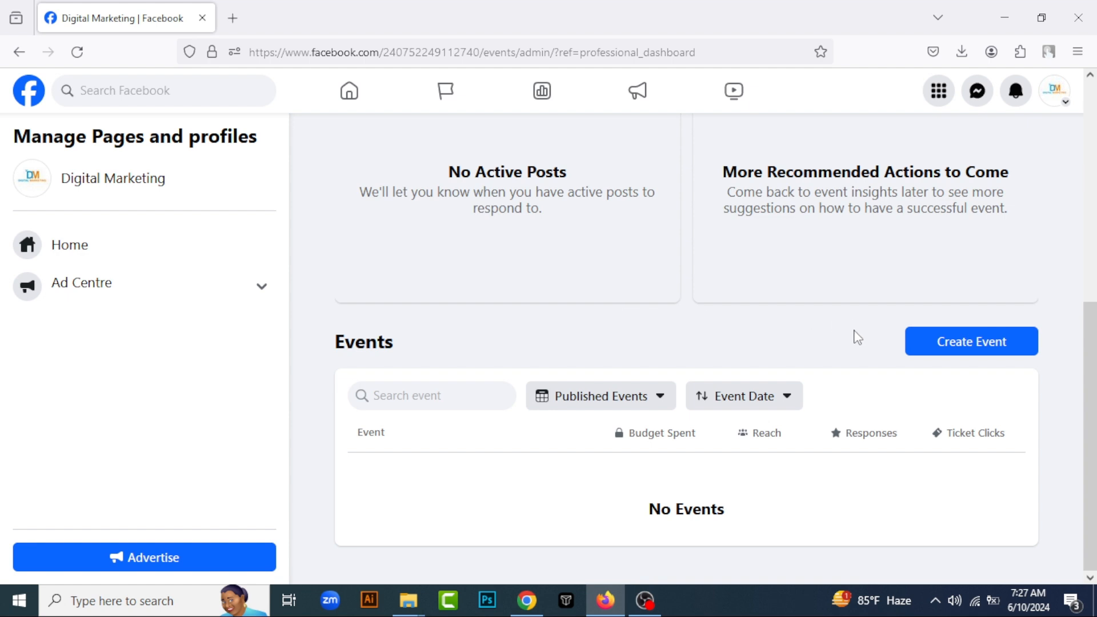
click(964, 341)
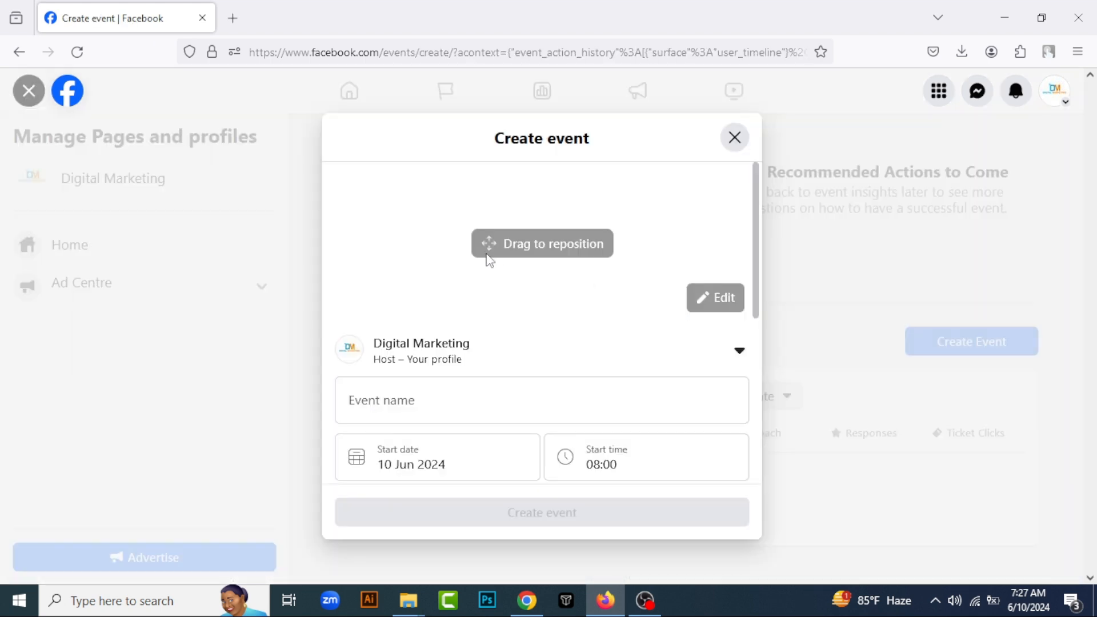
click(736, 139)
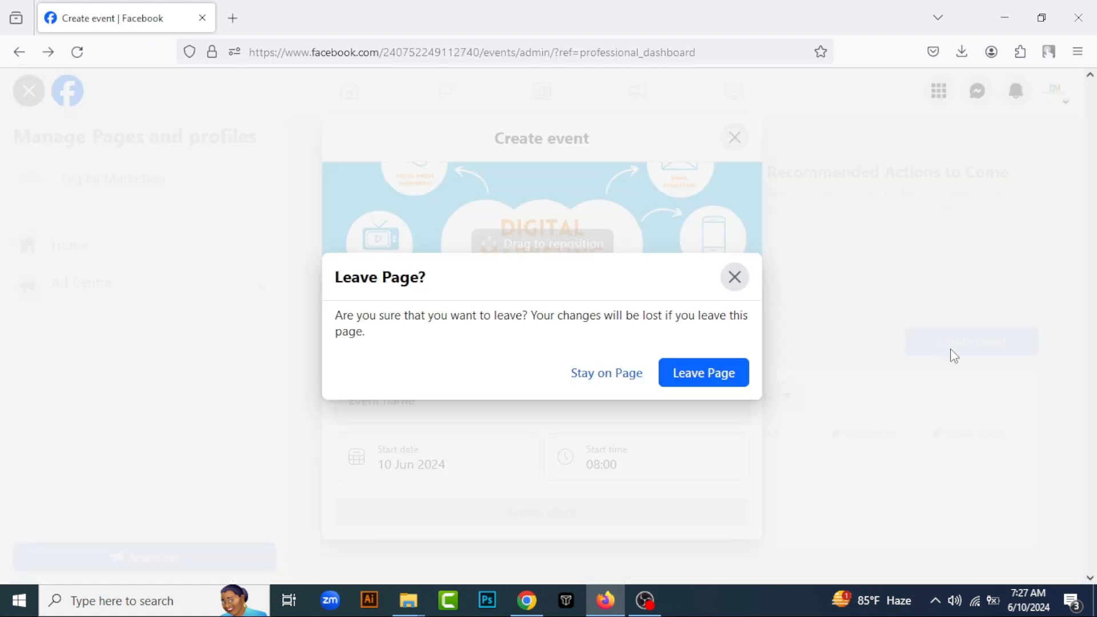
click(704, 378)
Switch the event insights period to Last 7 Days, and set it back to Last 365 Days
scroll(883, 309, up, 6)
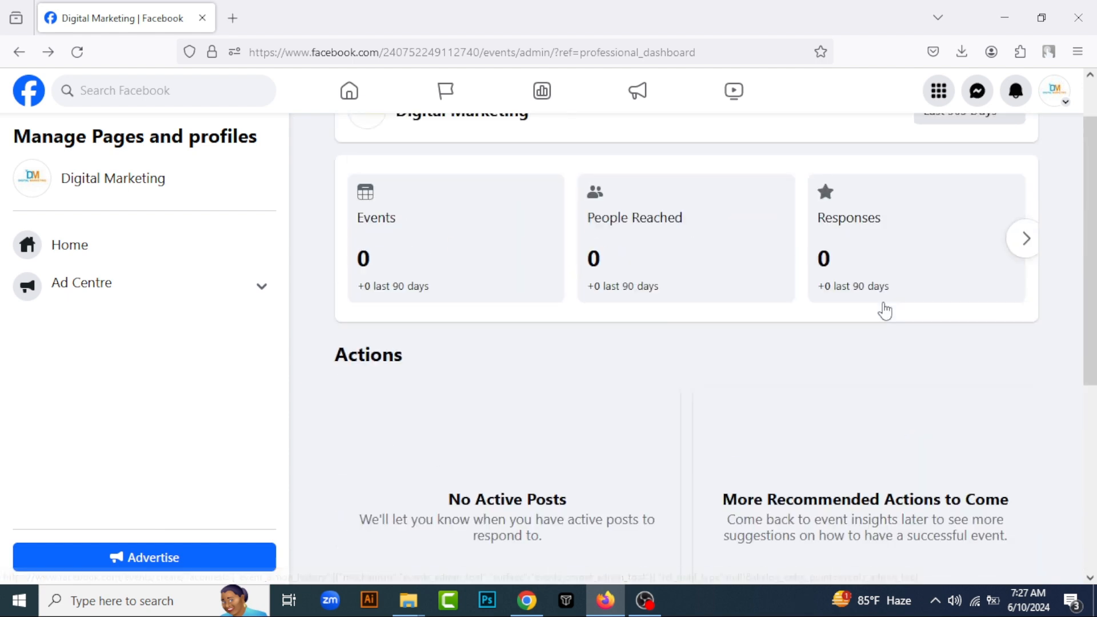
scroll(831, 288, down, 4)
scroll(829, 286, up, 4)
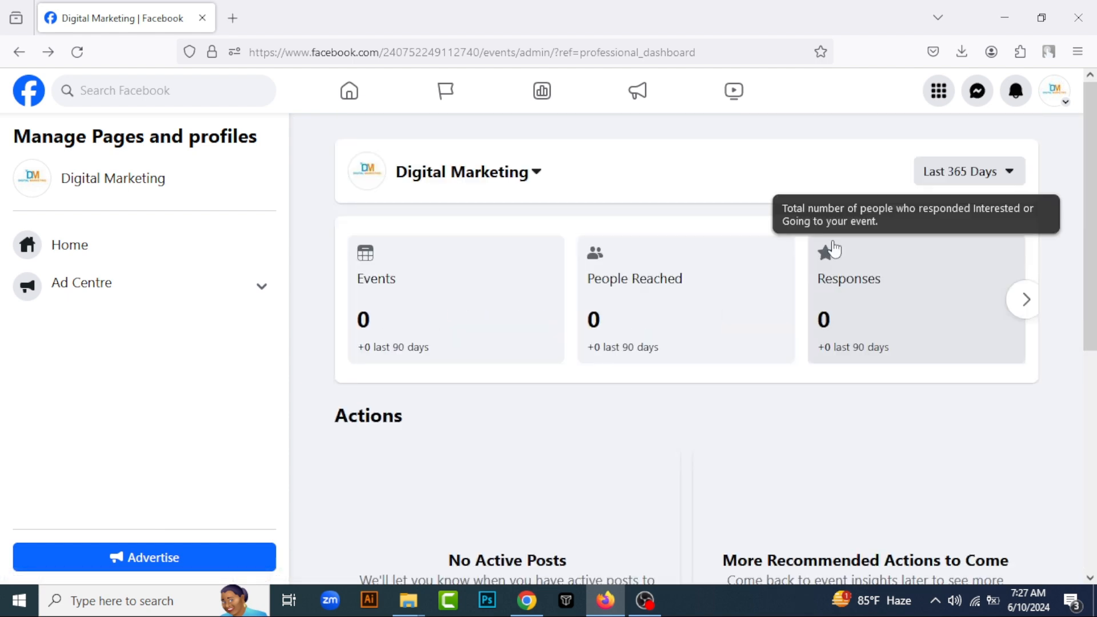
click(994, 172)
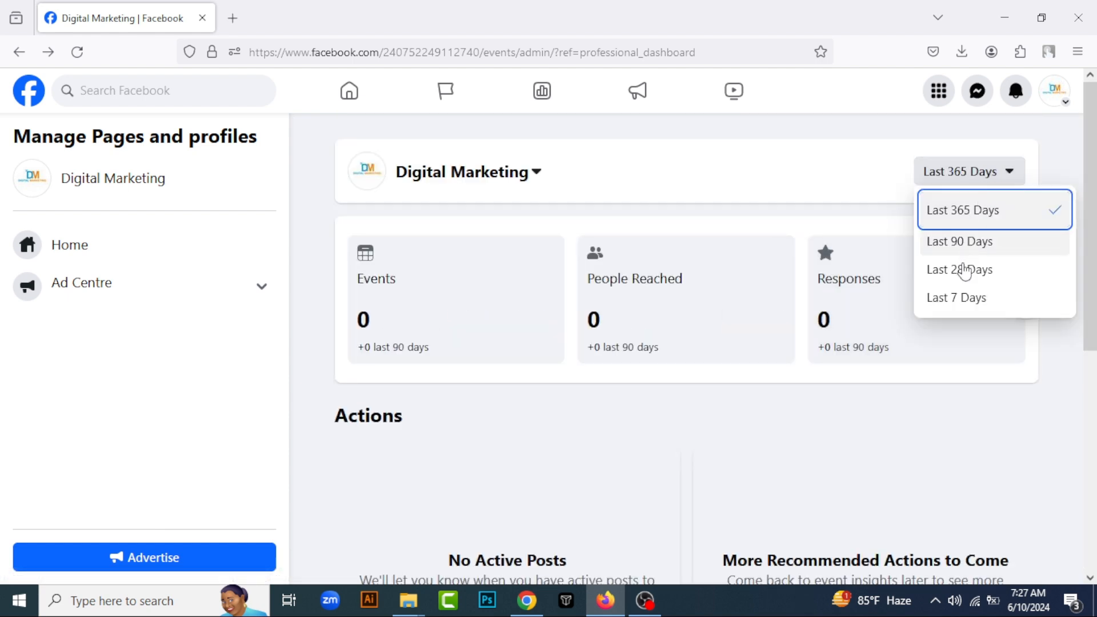
click(955, 298)
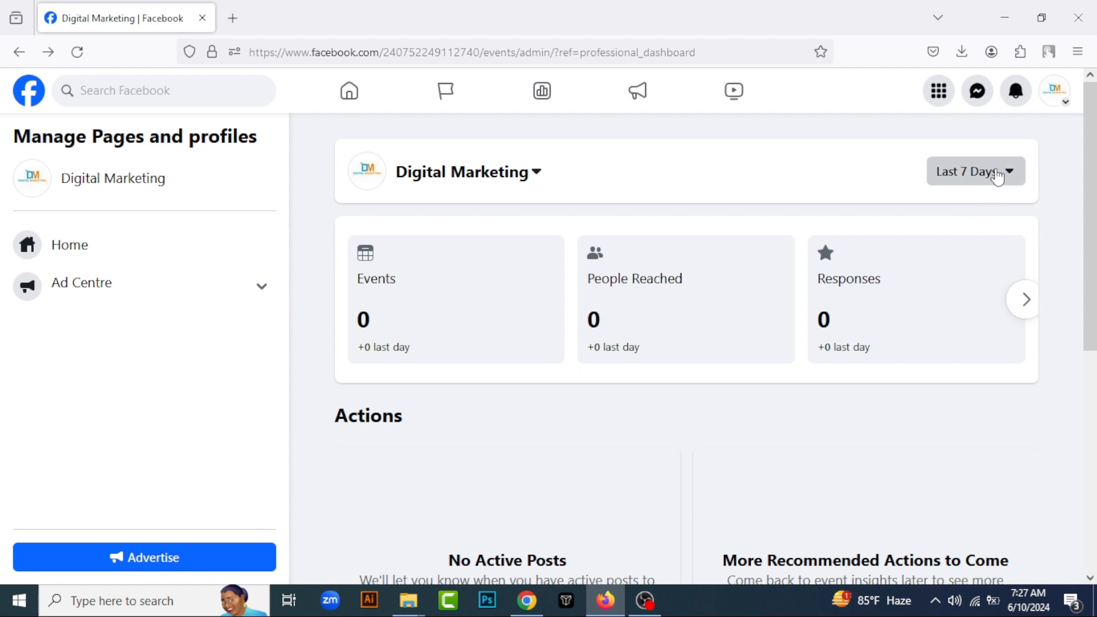
click(992, 172)
click(982, 210)
Start creating a new event, look through its form and view the start date calendar without picking another date
scroll(676, 263, down, 6)
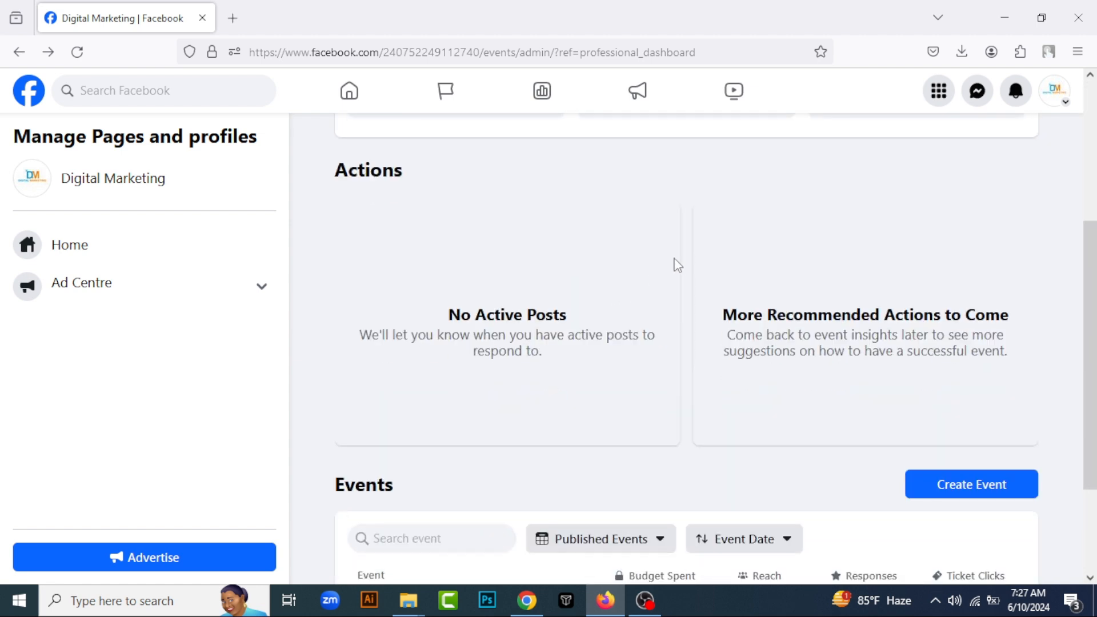
click(964, 346)
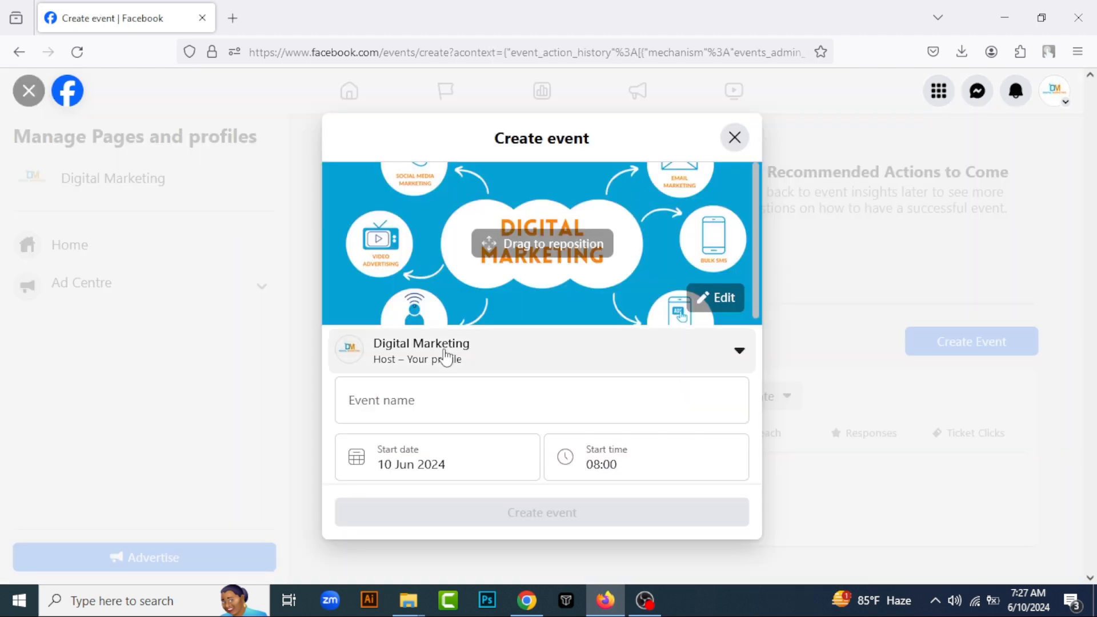
scroll(446, 360, down, 1)
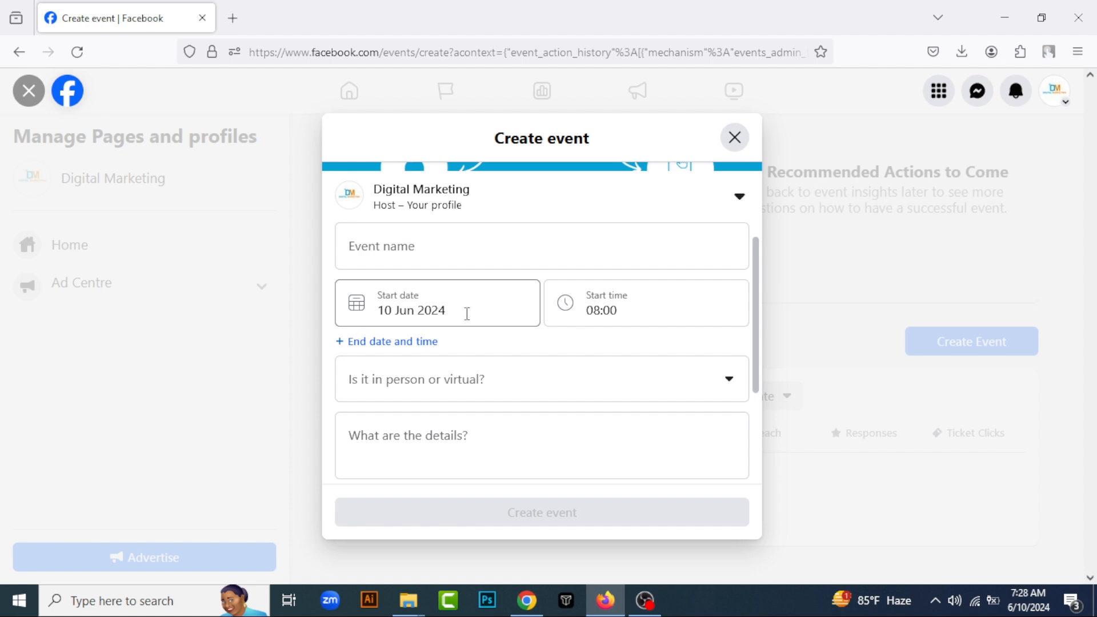
scroll(467, 313, down, 1)
click(465, 229)
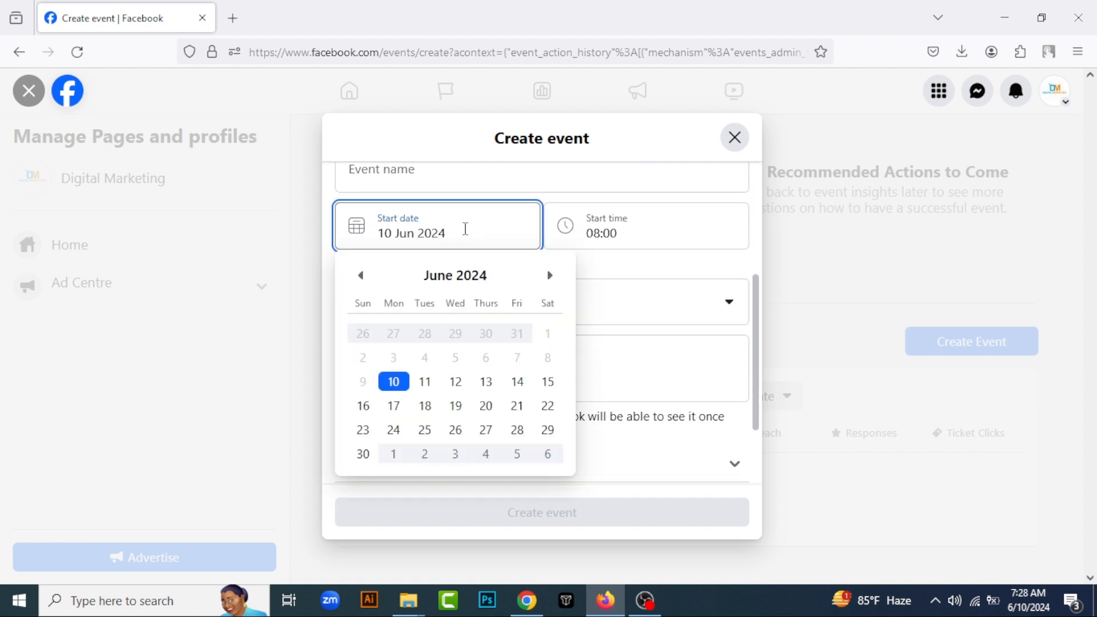
click(565, 186)
Try the Virtual option for the event's format, and set it to In person instead
click(486, 321)
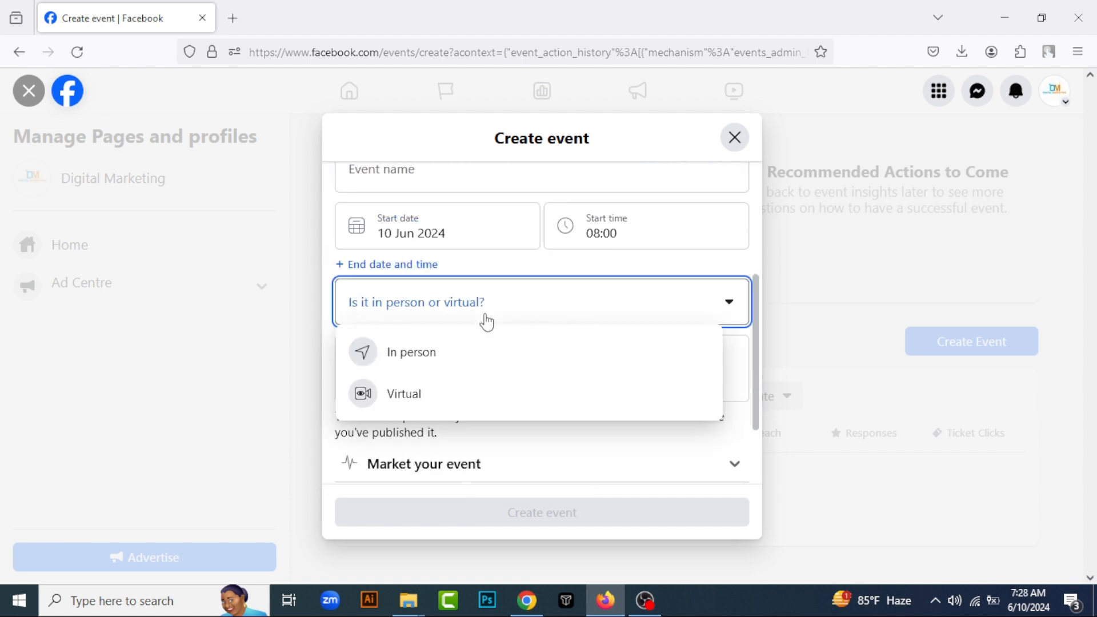
click(444, 404)
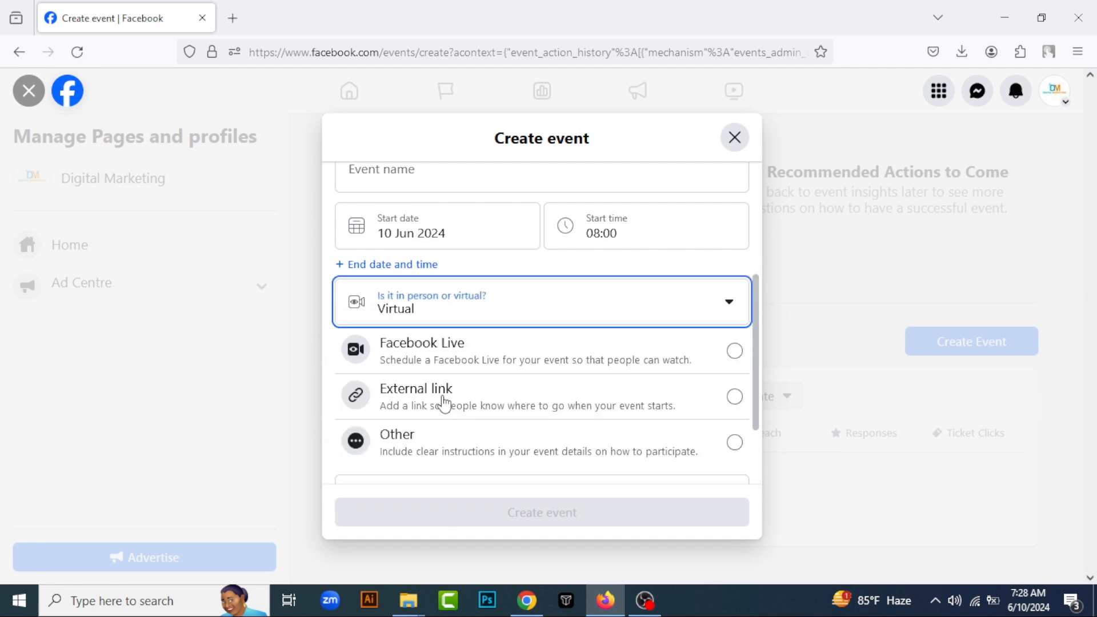
click(464, 310)
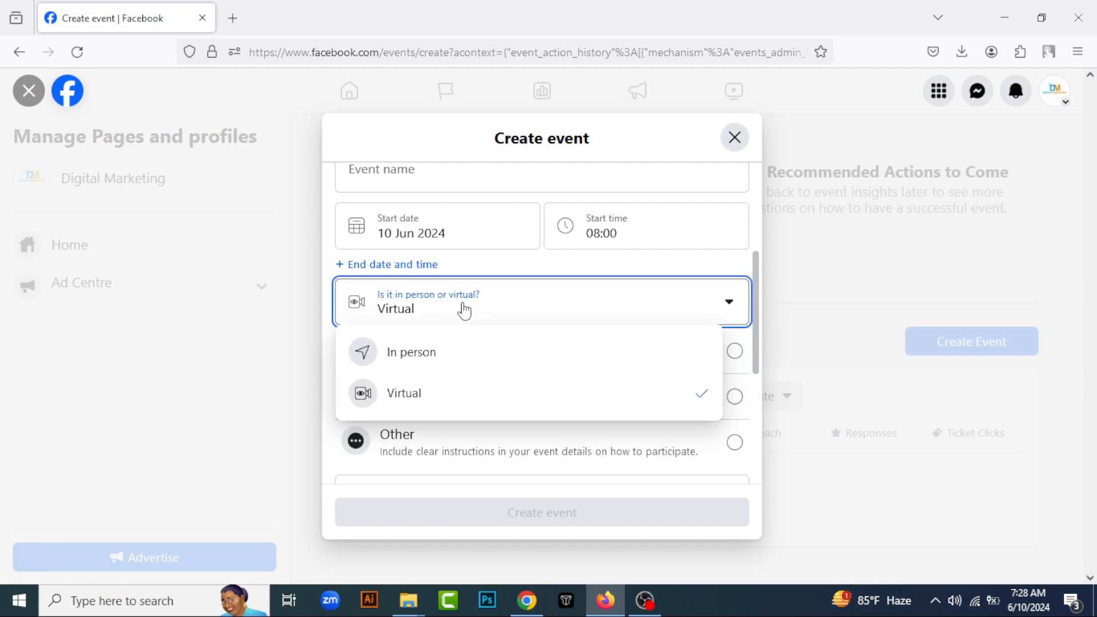
click(454, 352)
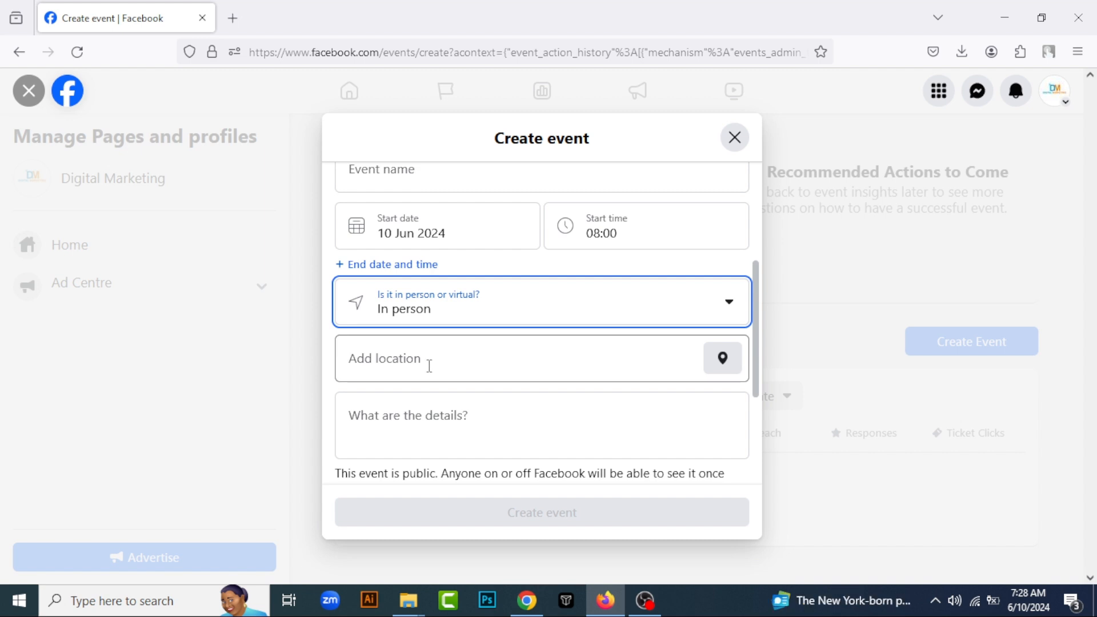
click(446, 309)
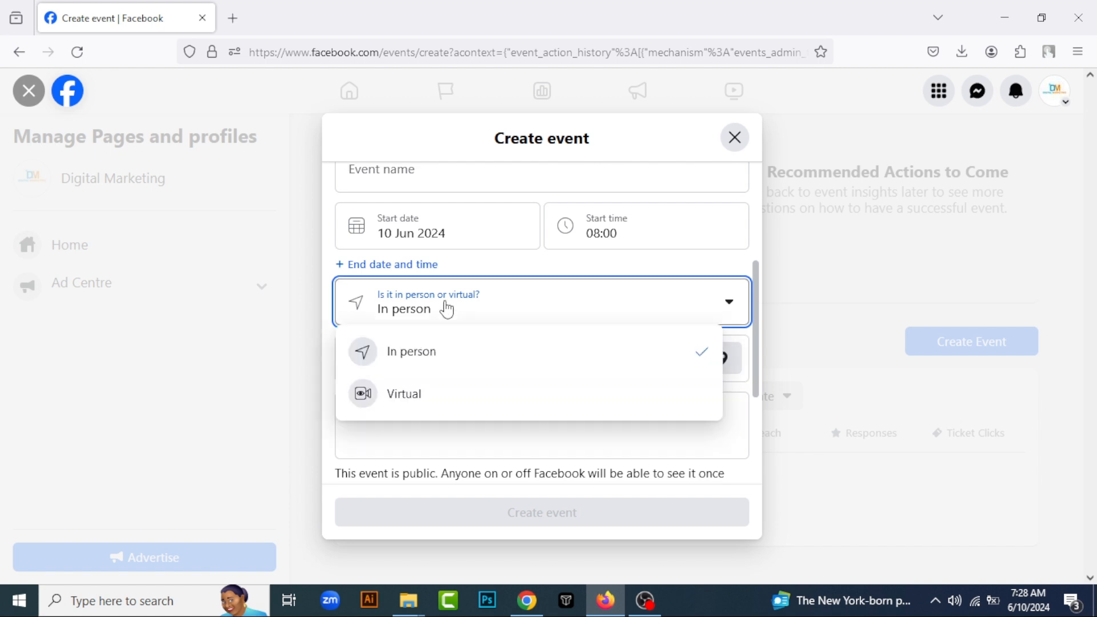
click(427, 347)
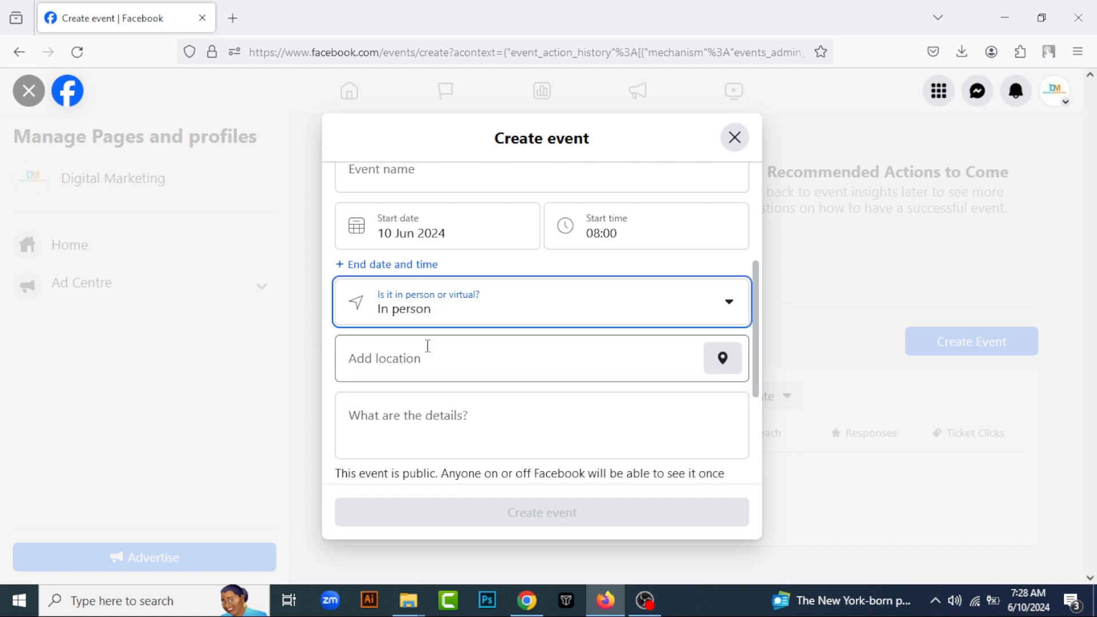
Search for "Dhaka" as the event's location and choose Dhaka Bisshobiddaloy
click(491, 375)
text(Dhaka)
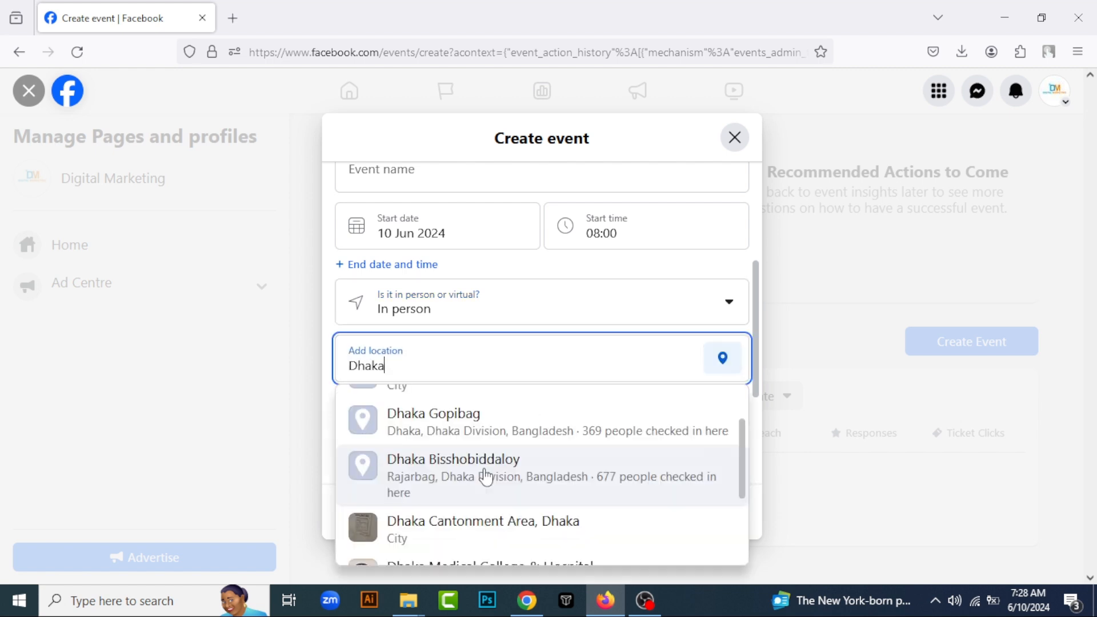
click(486, 476)
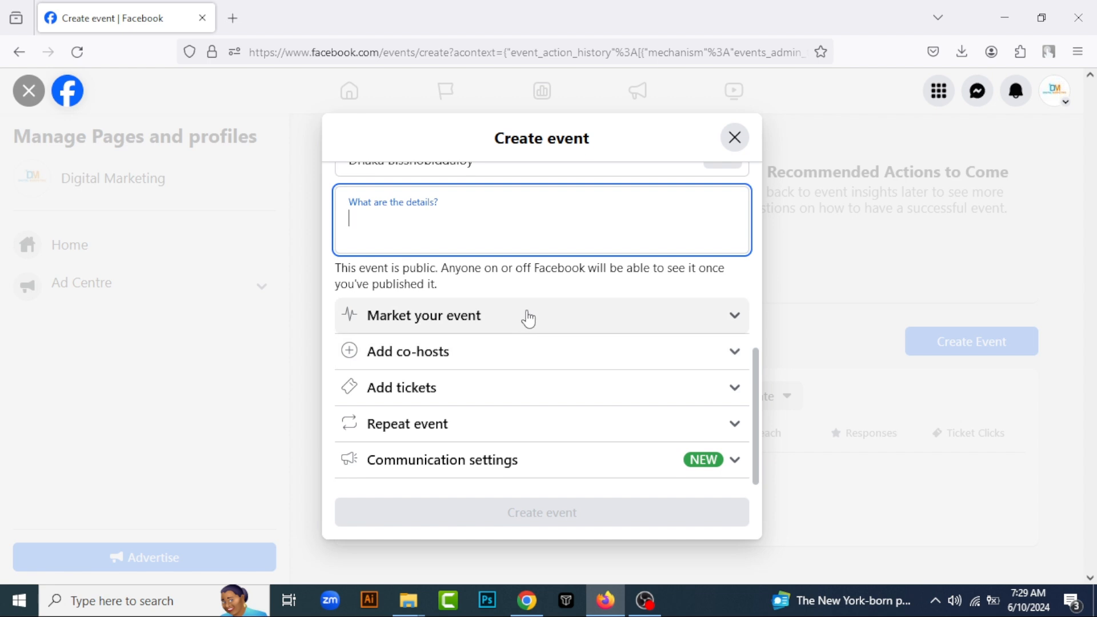
Expand the event's marketing section and set its category to Professional networking
click(735, 319)
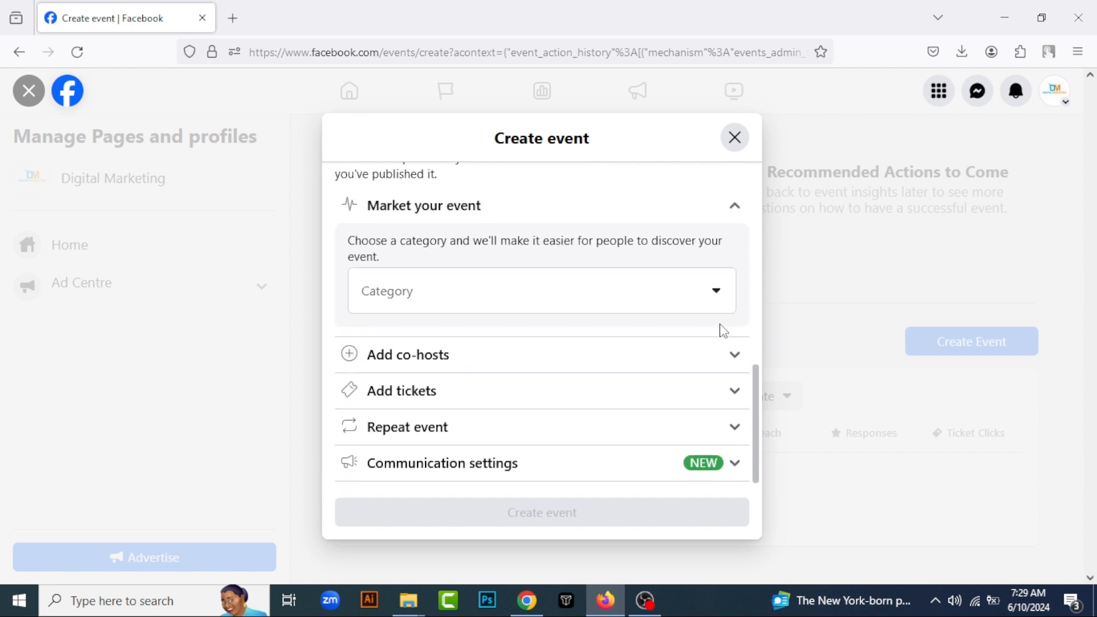
click(412, 287)
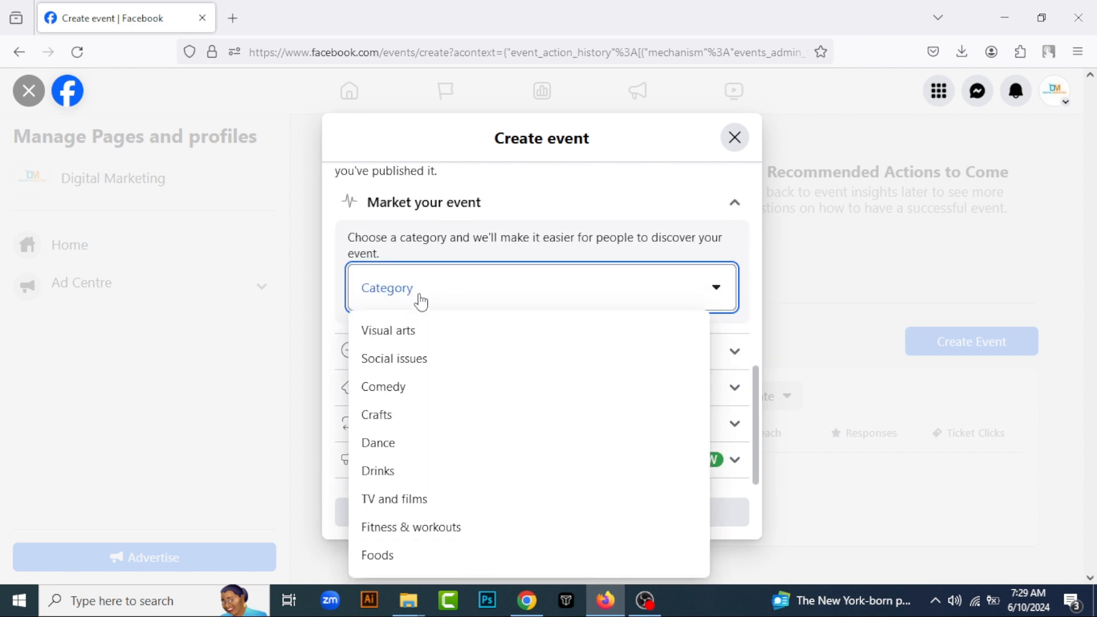
scroll(380, 503, down, 5)
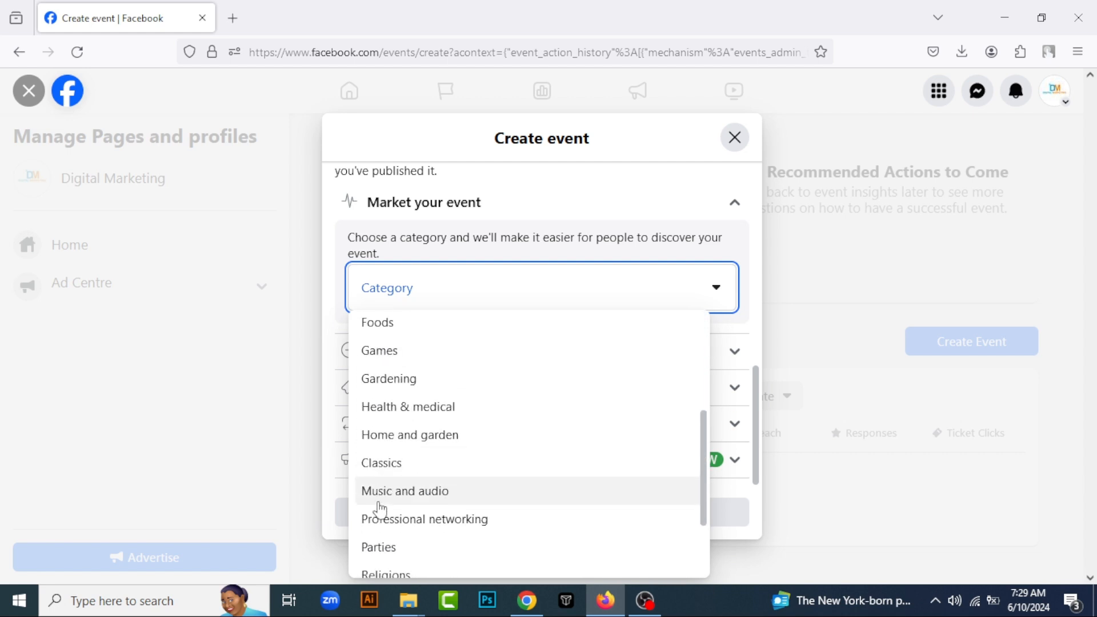
scroll(397, 480, down, 2)
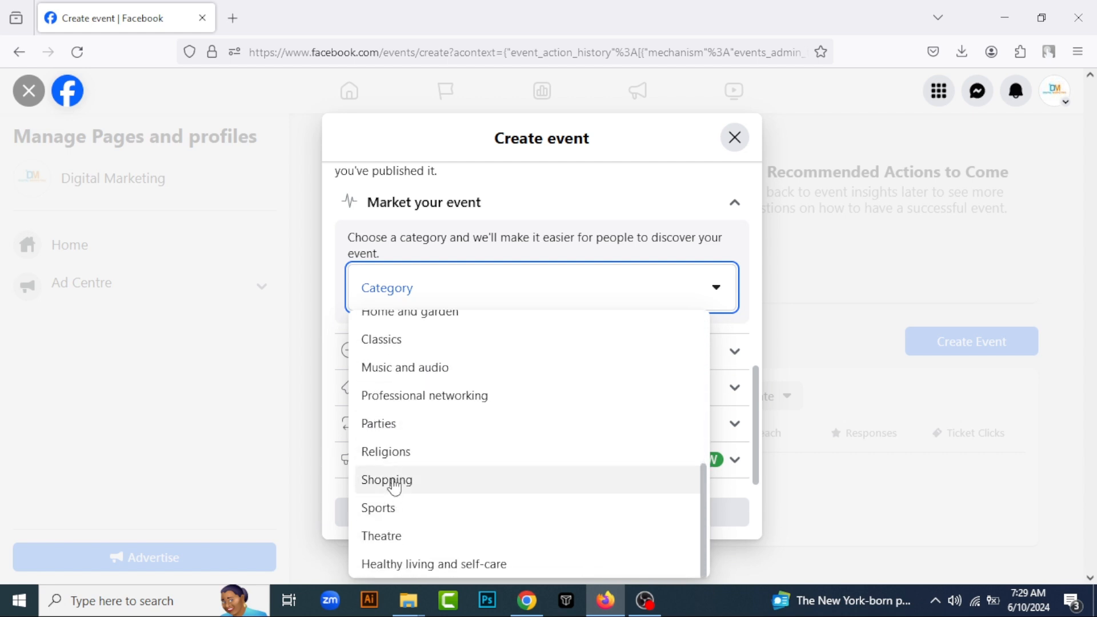
click(461, 403)
Expand the co-hosts section, search for "d" and add the second suggested person as a co-host
click(497, 361)
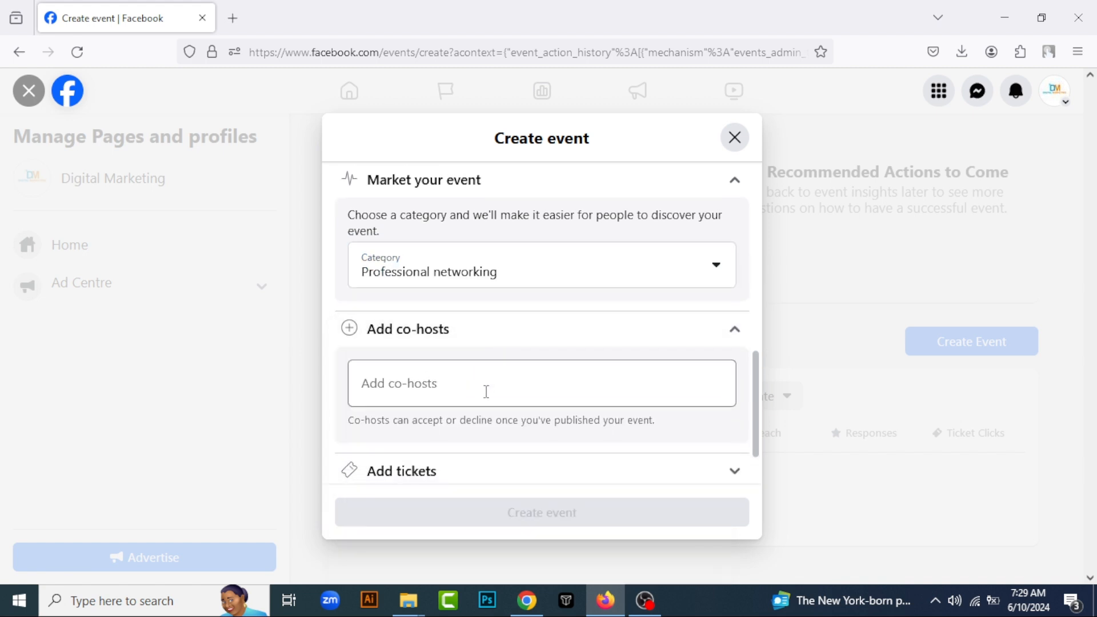
click(485, 391)
text(d)
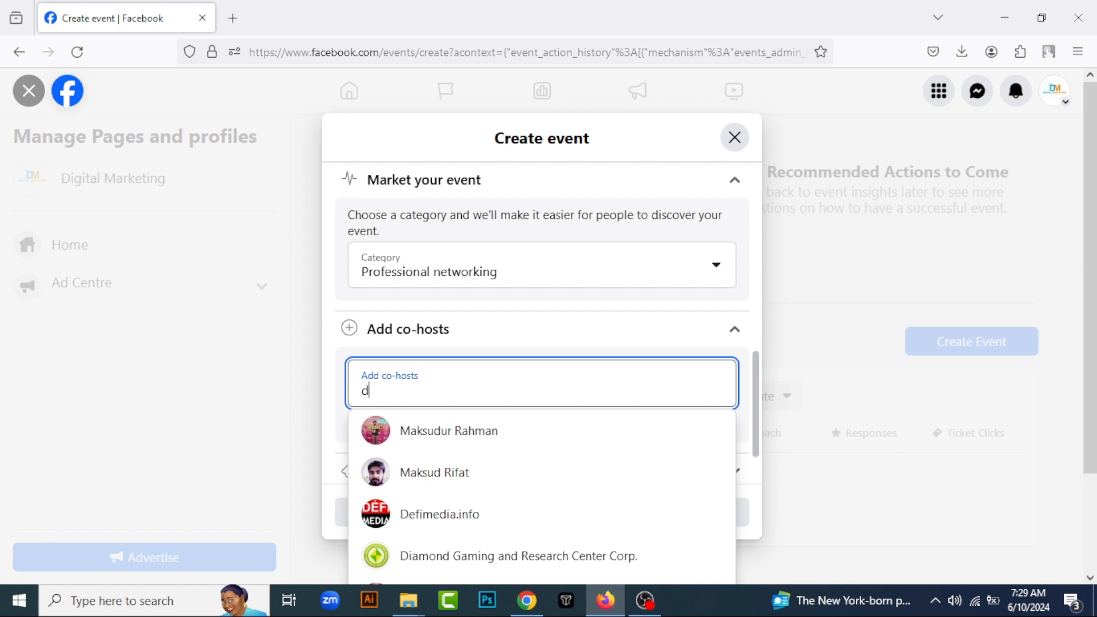
click(436, 482)
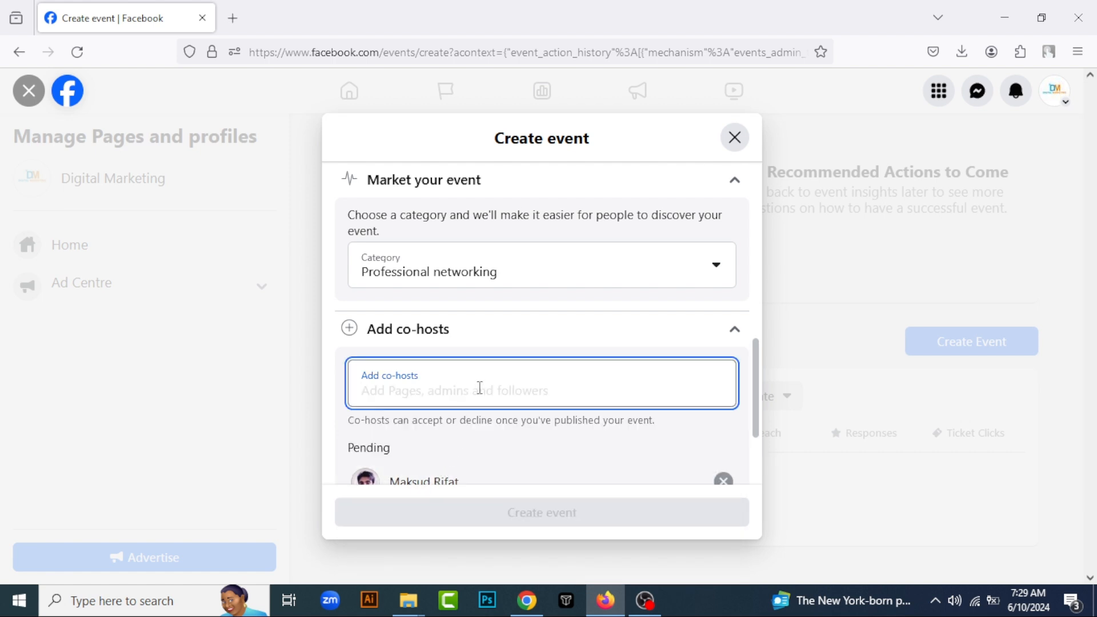
View the event's ticket link section and repeat frequency options, and collapse the Repeat event section
scroll(480, 391, up, 1)
scroll(480, 394, down, 1)
scroll(454, 377, down, 3)
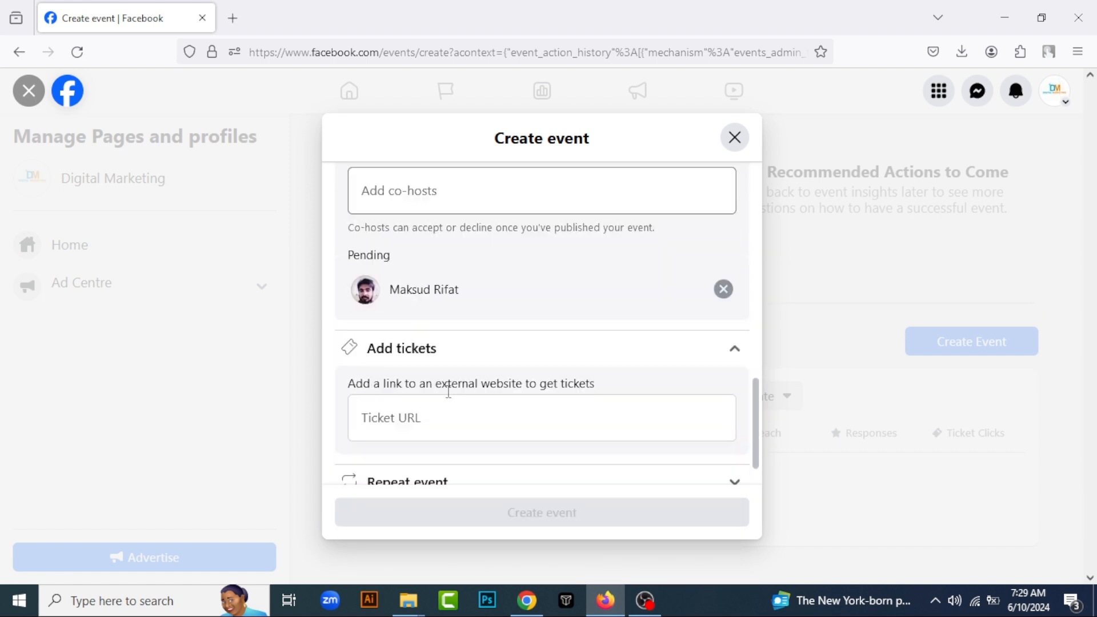
scroll(448, 391, down, 2)
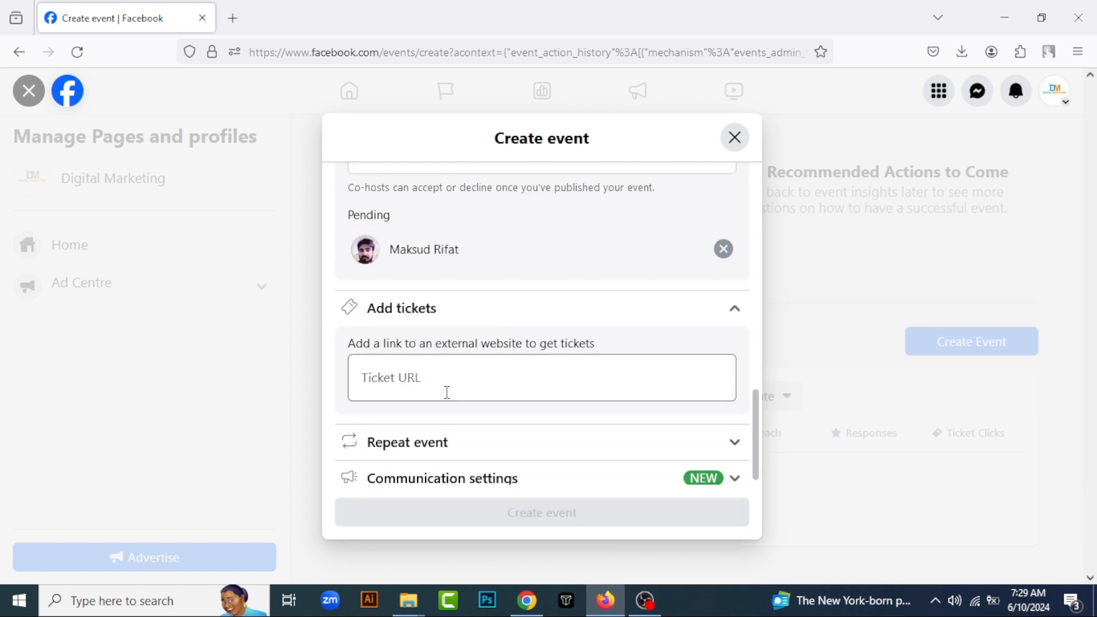
click(495, 431)
scroll(489, 420, down, 2)
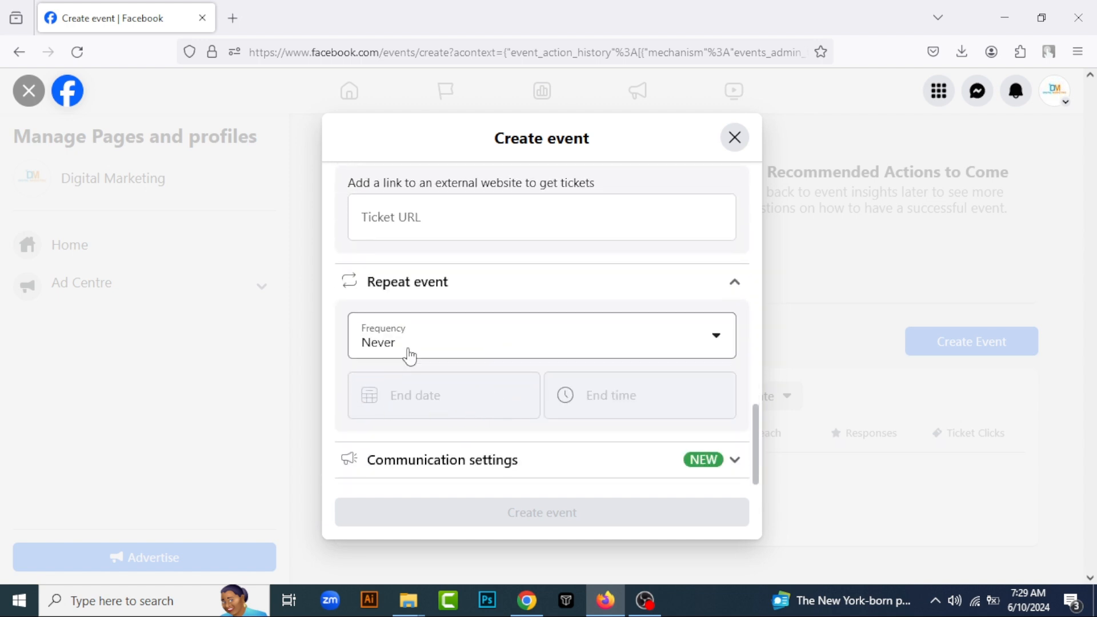
click(480, 345)
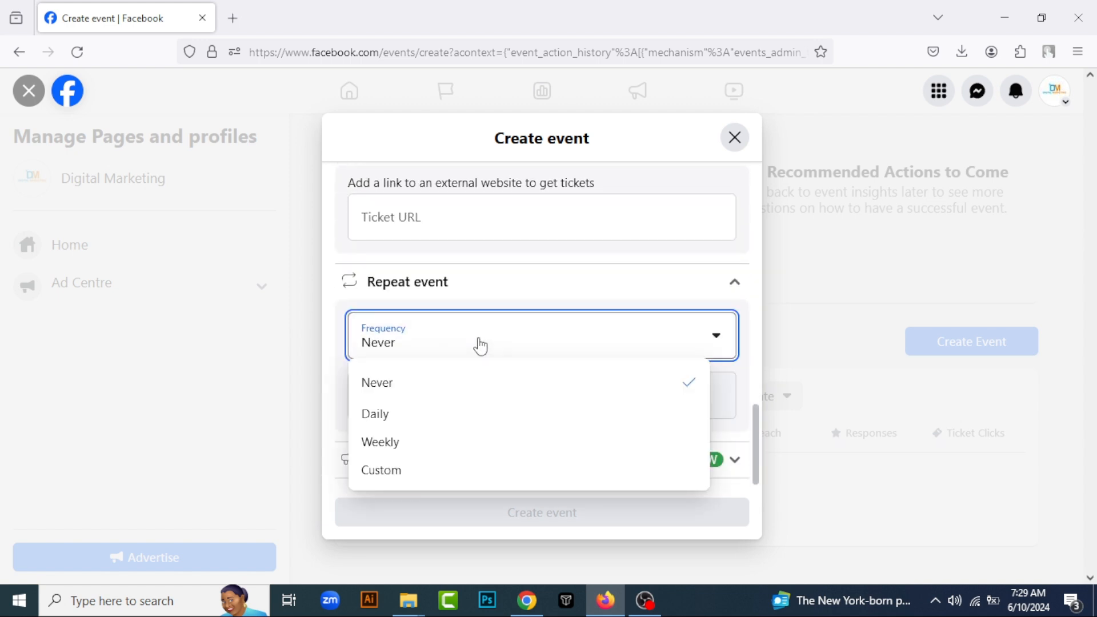
click(526, 293)
click(526, 293)
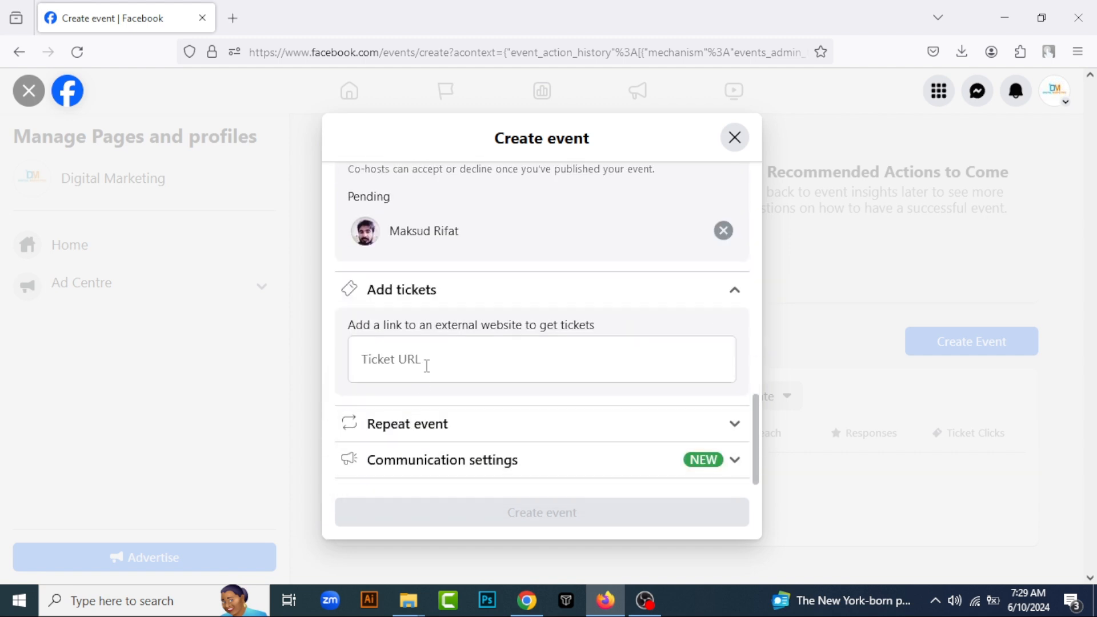
Expand the event's communication settings and toggle the options for host-only posting and host approval of posts
click(514, 464)
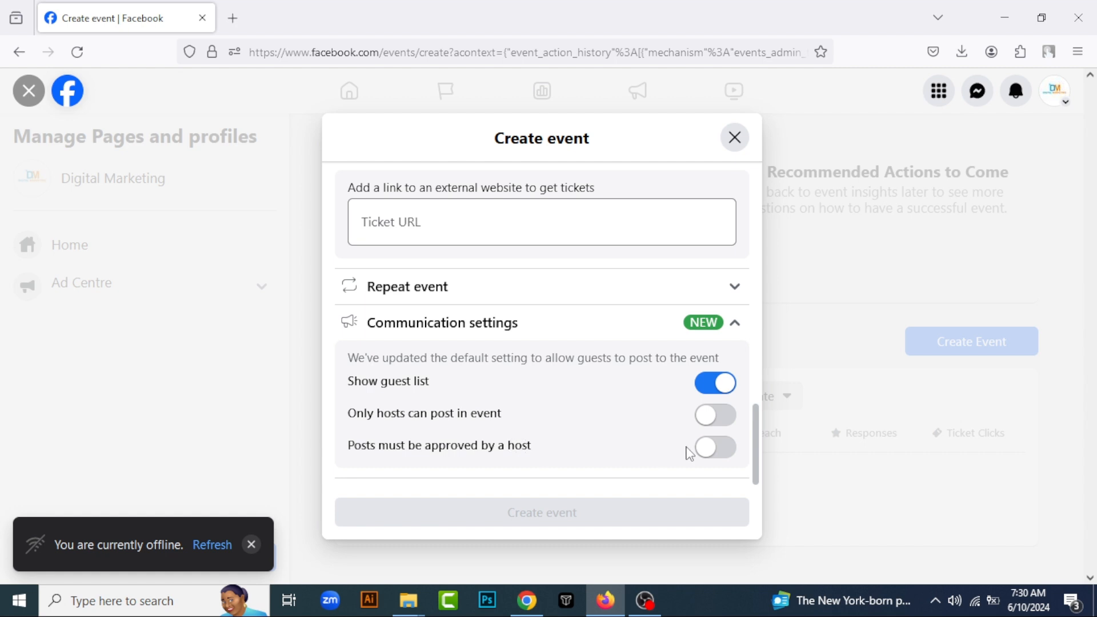
click(724, 450)
click(703, 451)
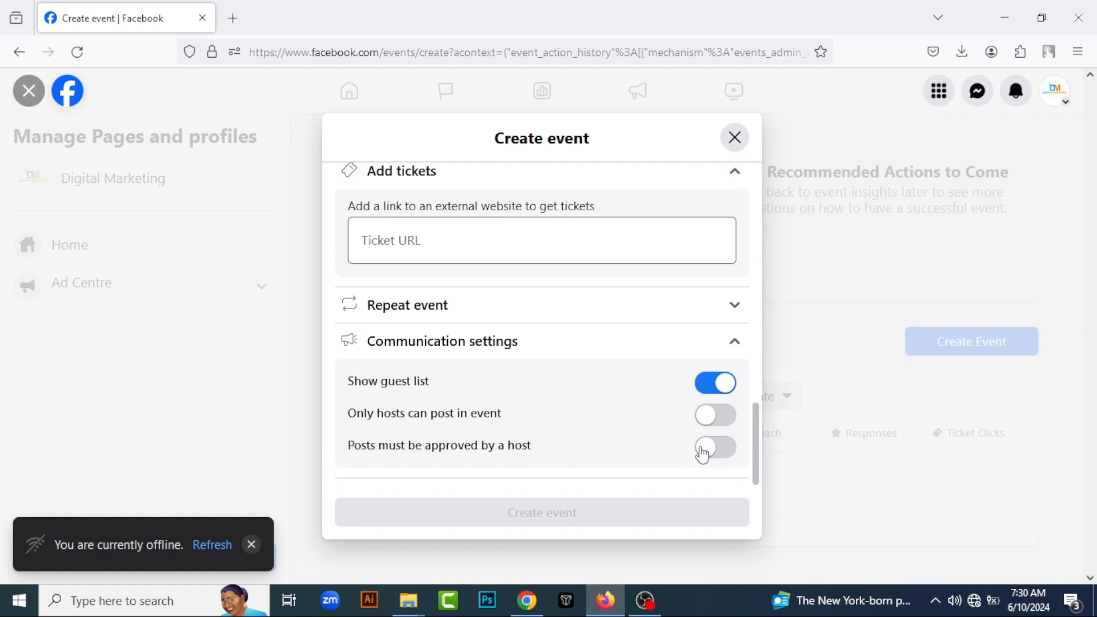
click(710, 423)
click(703, 451)
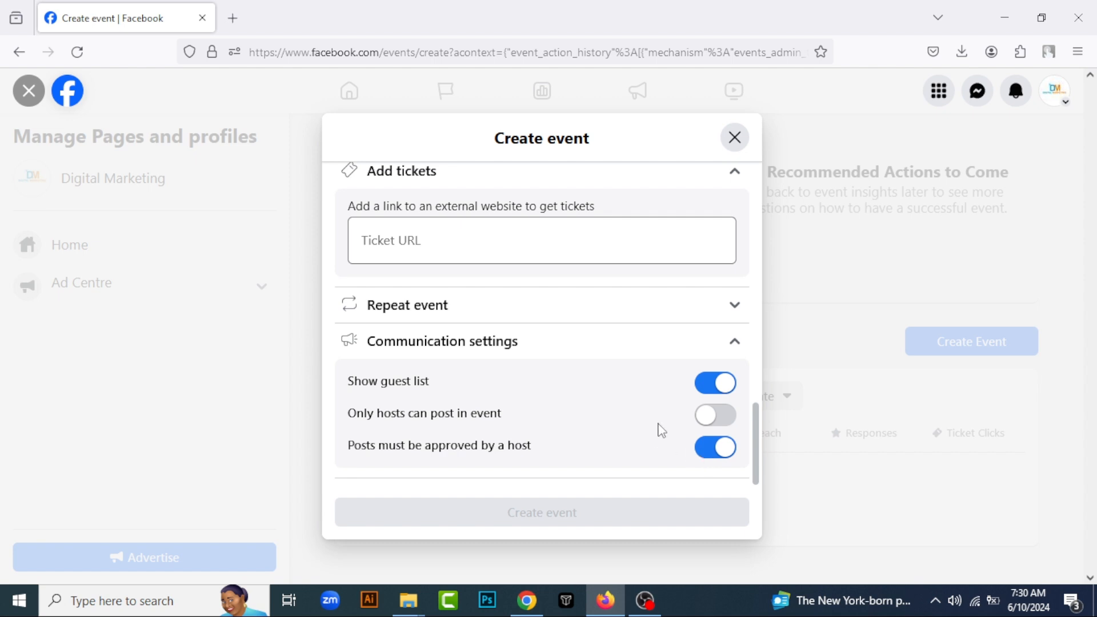
click(728, 417)
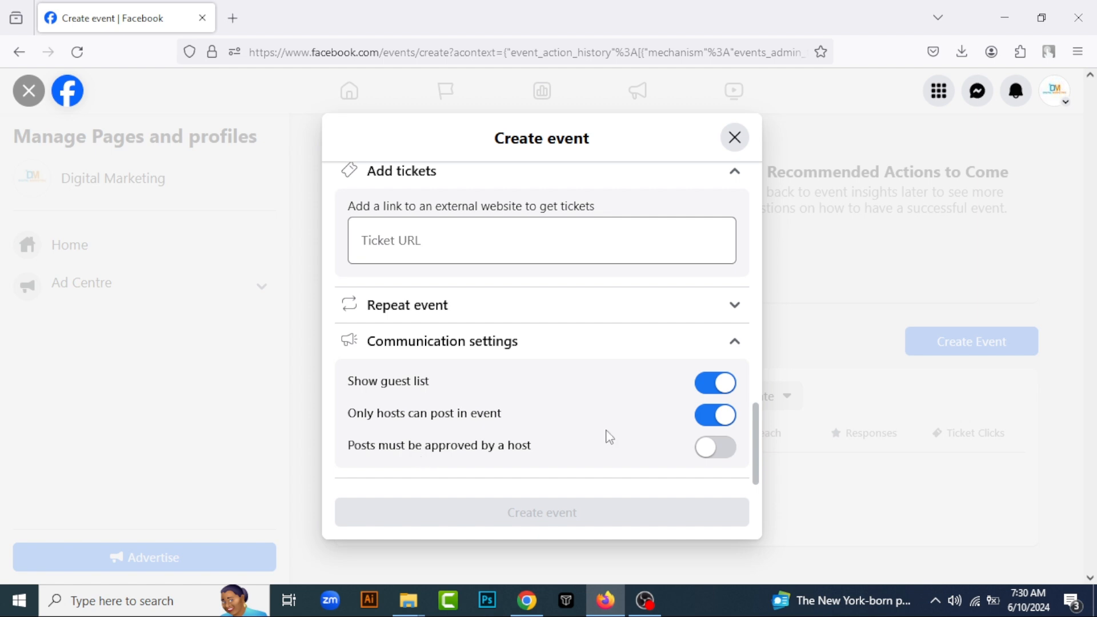
click(713, 417)
click(712, 448)
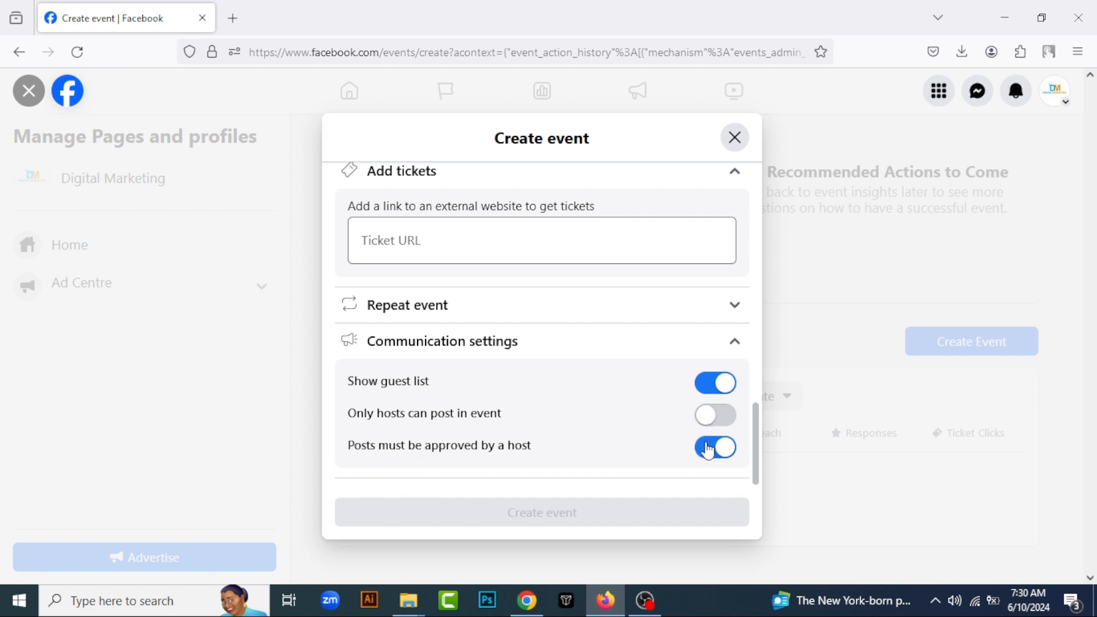
scroll(546, 459, up, 3)
scroll(543, 457, down, 3)
click(715, 448)
Enter "Networking Event" as the event name
scroll(556, 438, up, 6)
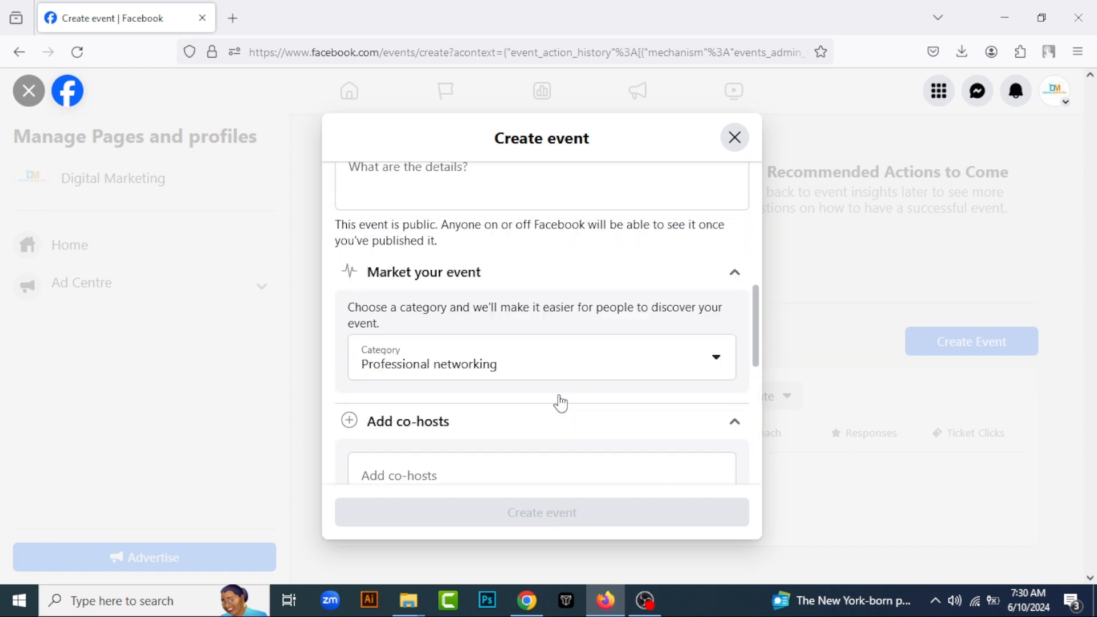
scroll(559, 400, up, 10)
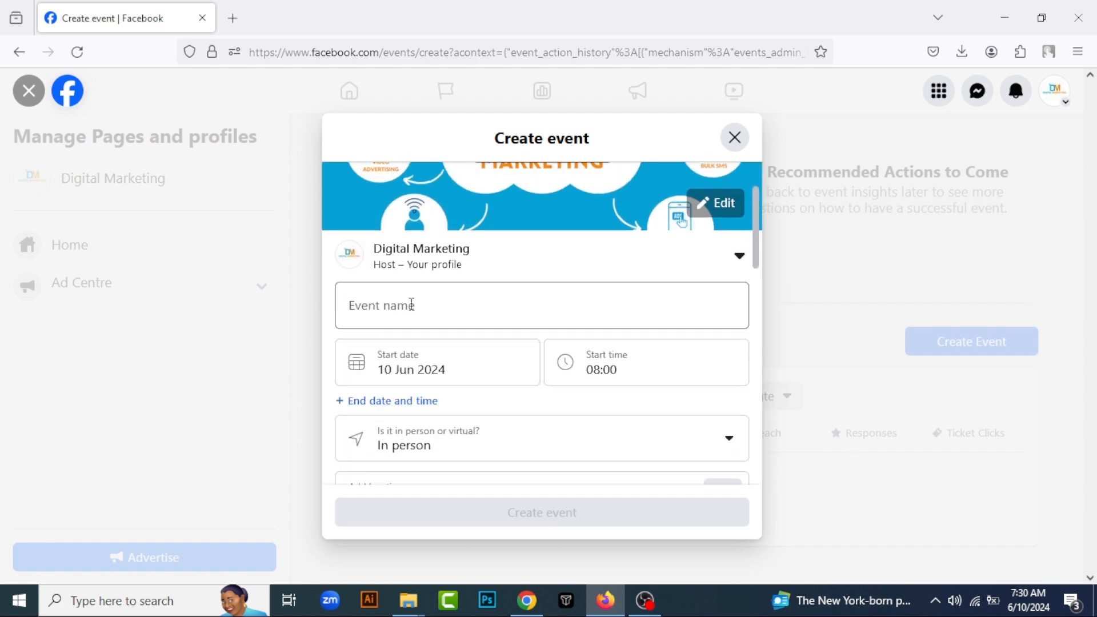
click(411, 305)
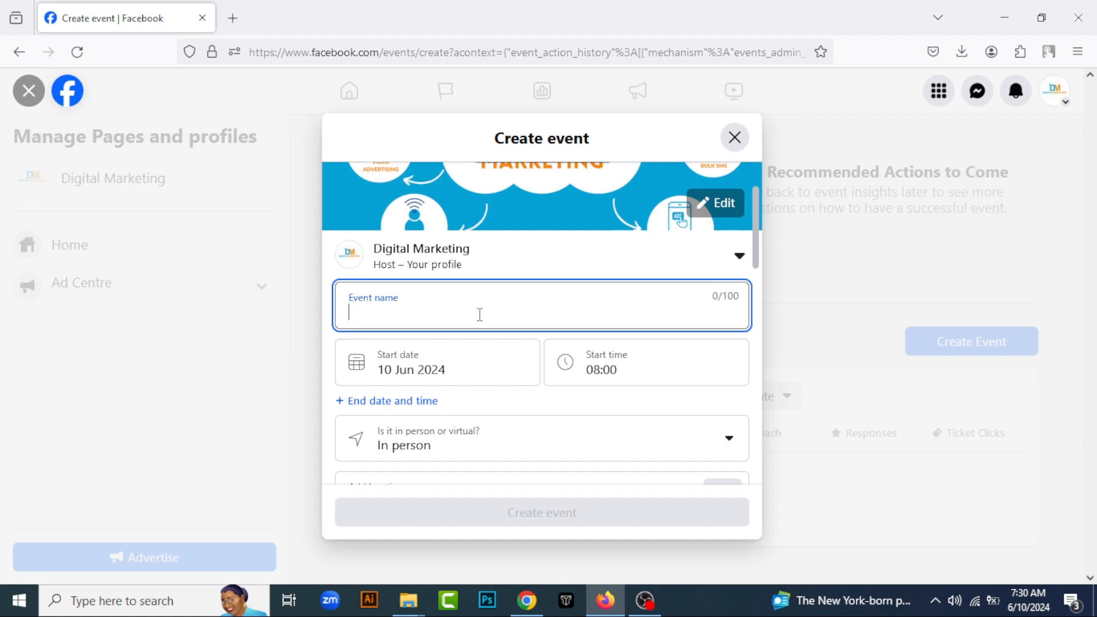
text(Networking)
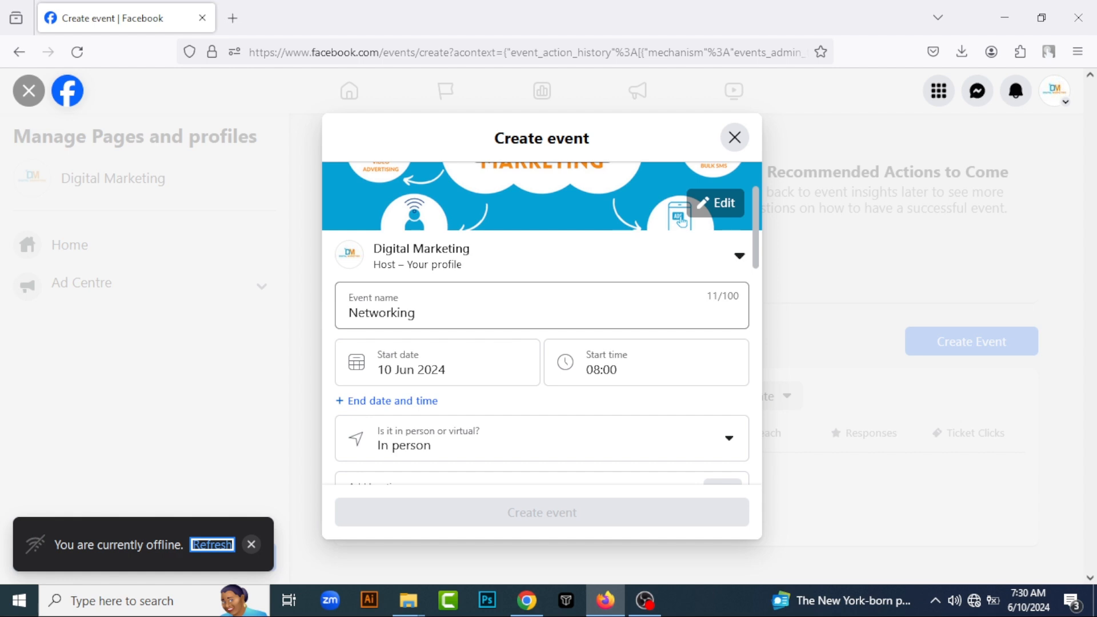
click(489, 310)
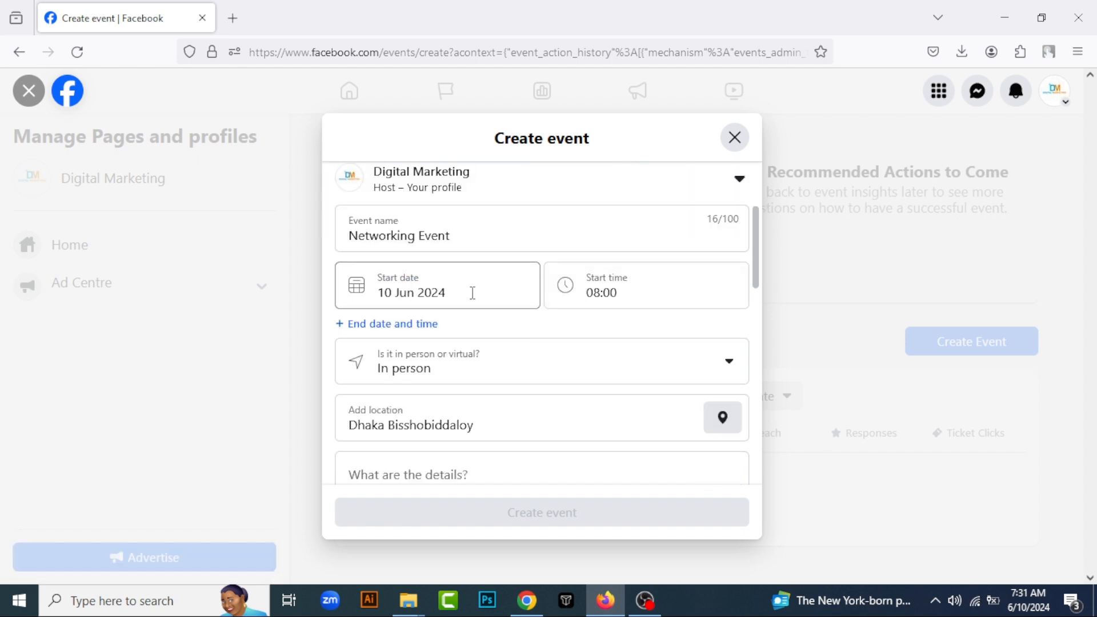
Set the event's start date to 14 Jun 2024 and its start time to 09:00
click(472, 293)
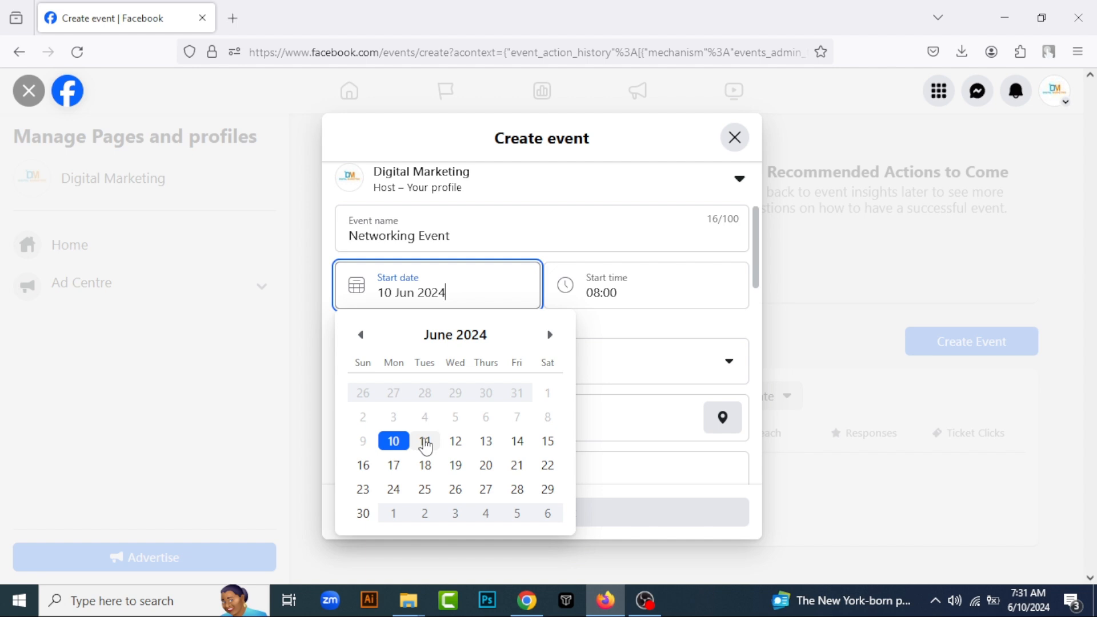
click(518, 443)
click(620, 300)
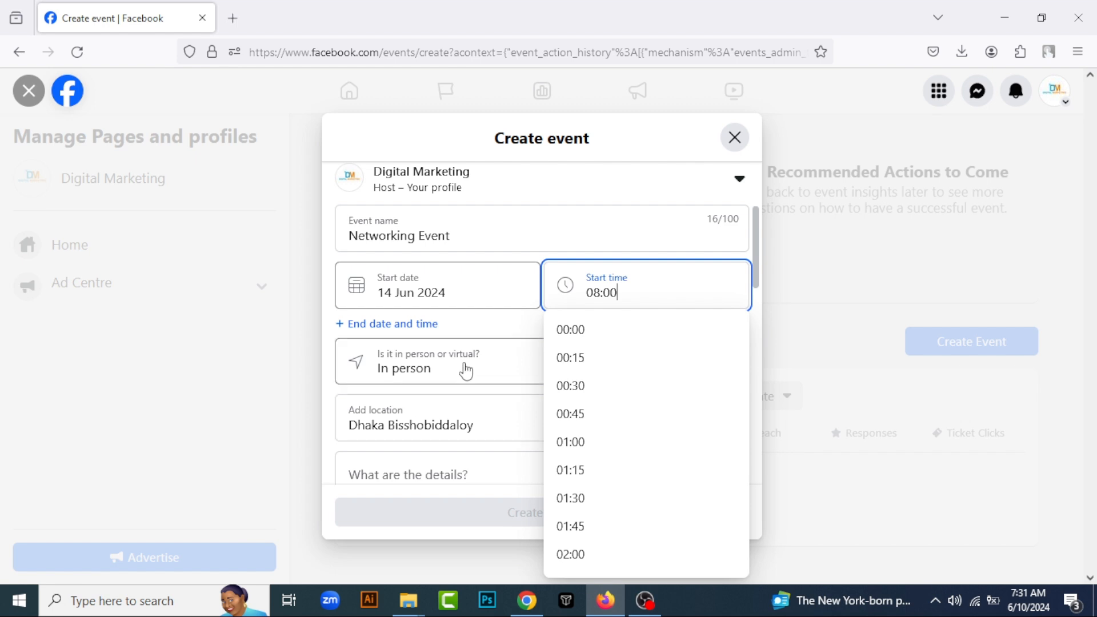
scroll(582, 468, down, 7)
scroll(613, 364, up, 7)
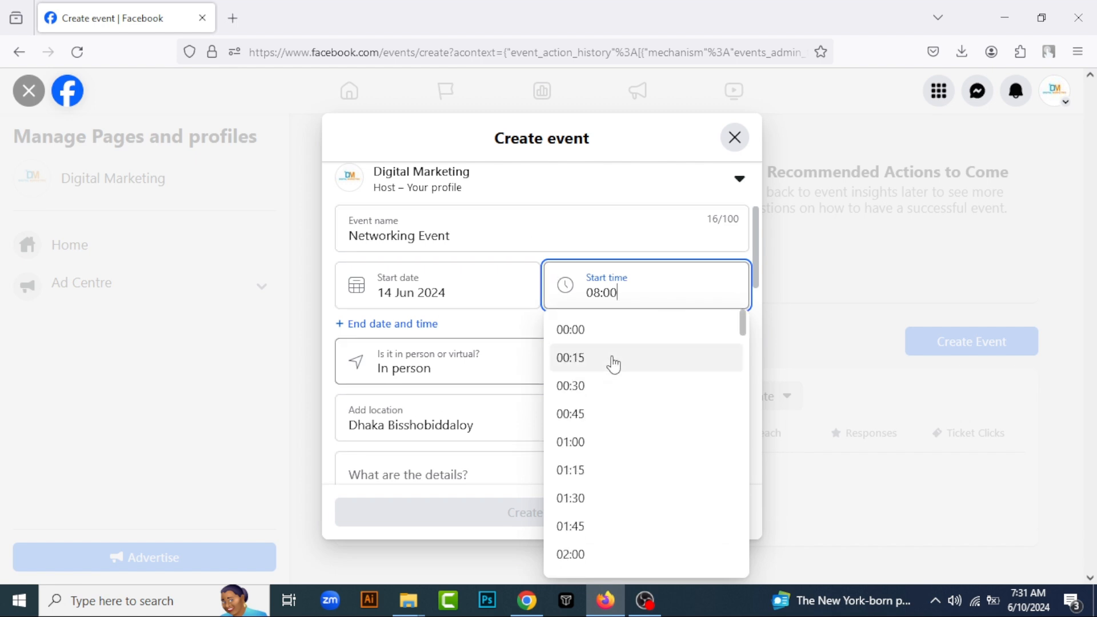
scroll(597, 457, down, 15)
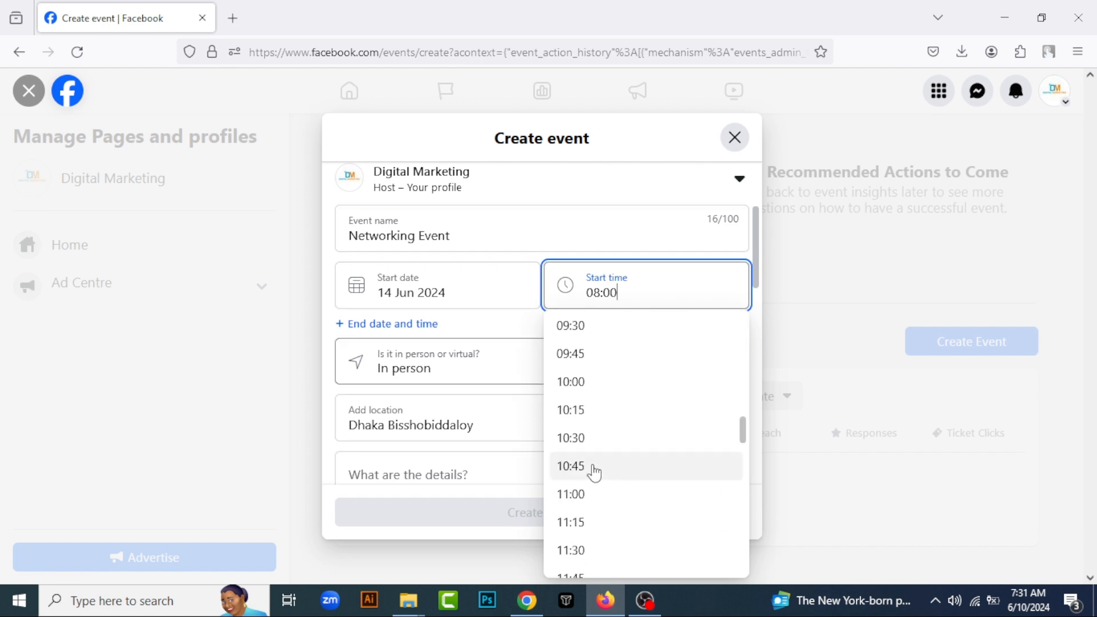
scroll(595, 386, up, 3)
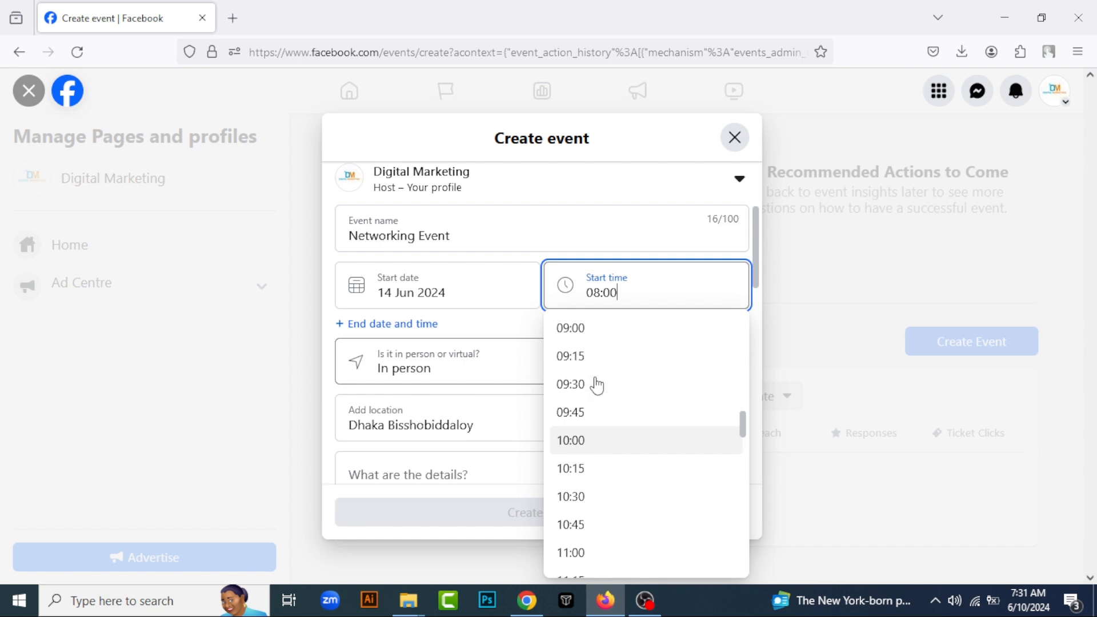
click(588, 423)
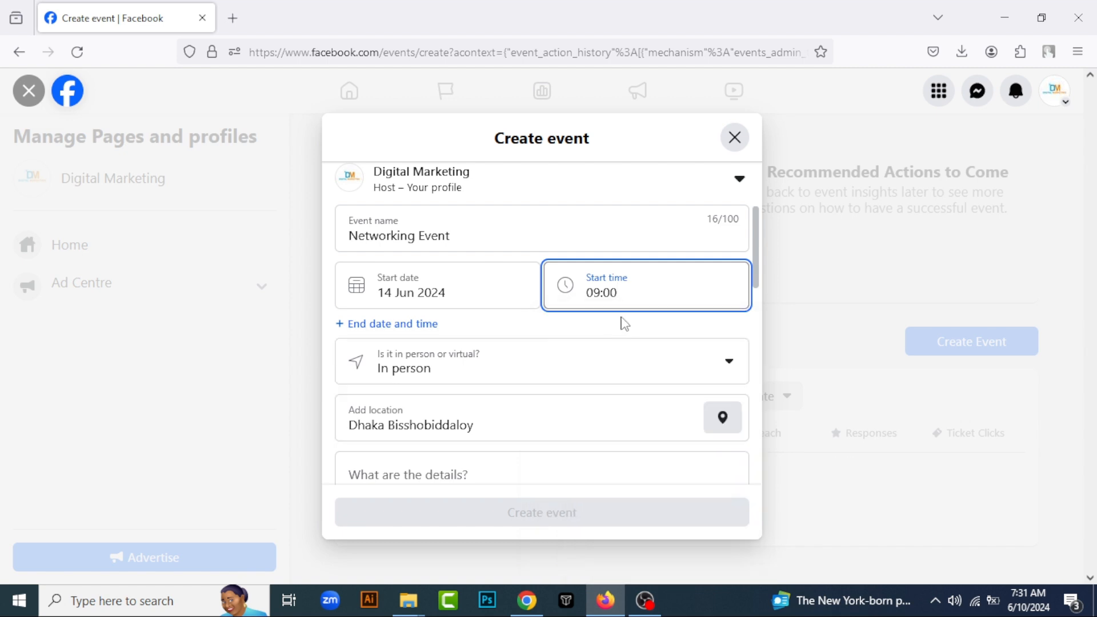
Copy the "What is Lorem Ipsum?" passage from lipsum.com in a new tab and paste it into the event's details
scroll(586, 424, down, 2)
scroll(587, 423, down, 5)
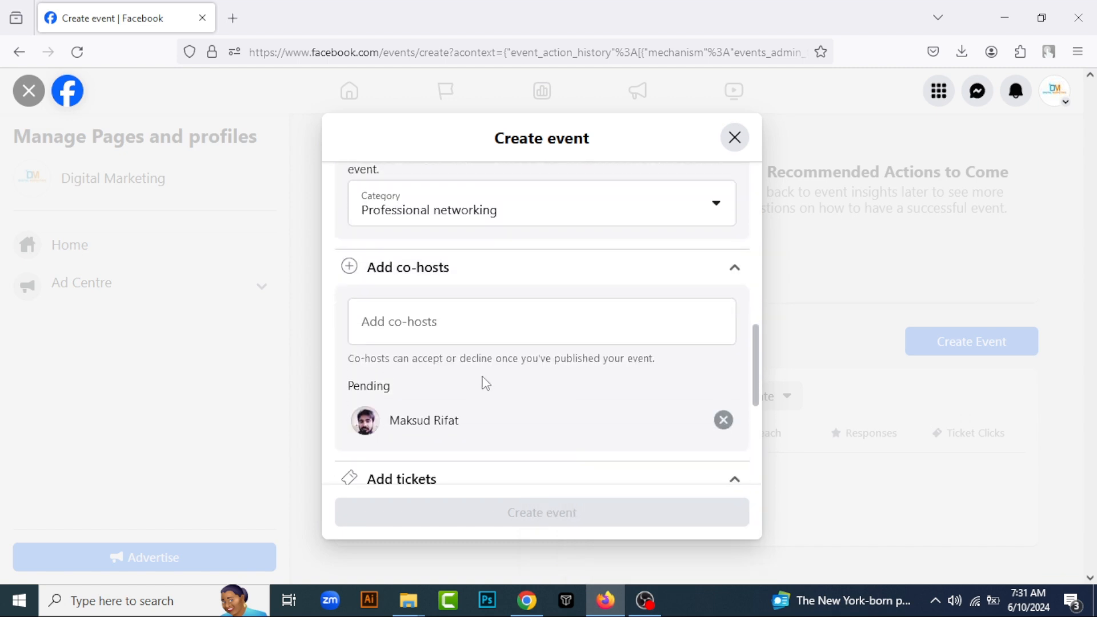
scroll(500, 371, up, 10)
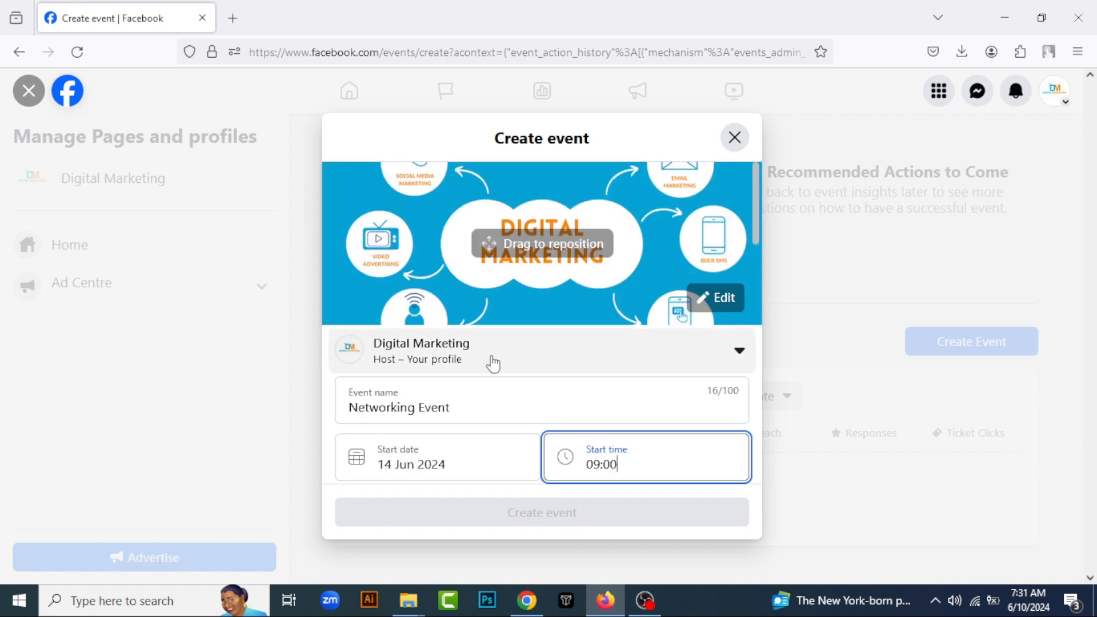
scroll(495, 366, down, 6)
scroll(489, 374, down, 2)
scroll(490, 371, up, 4)
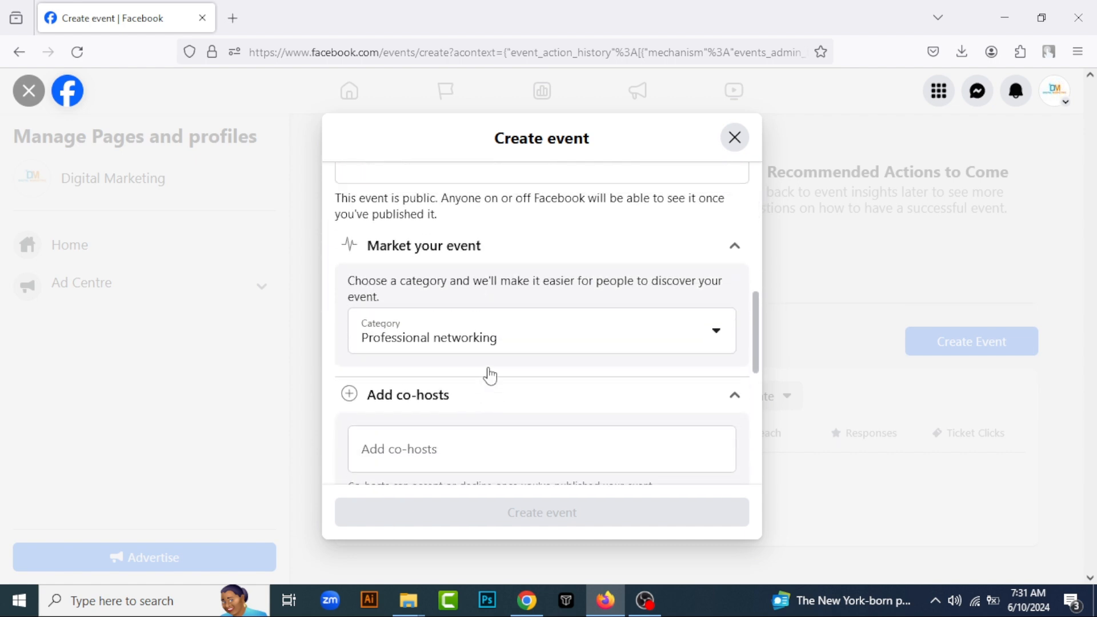
click(485, 343)
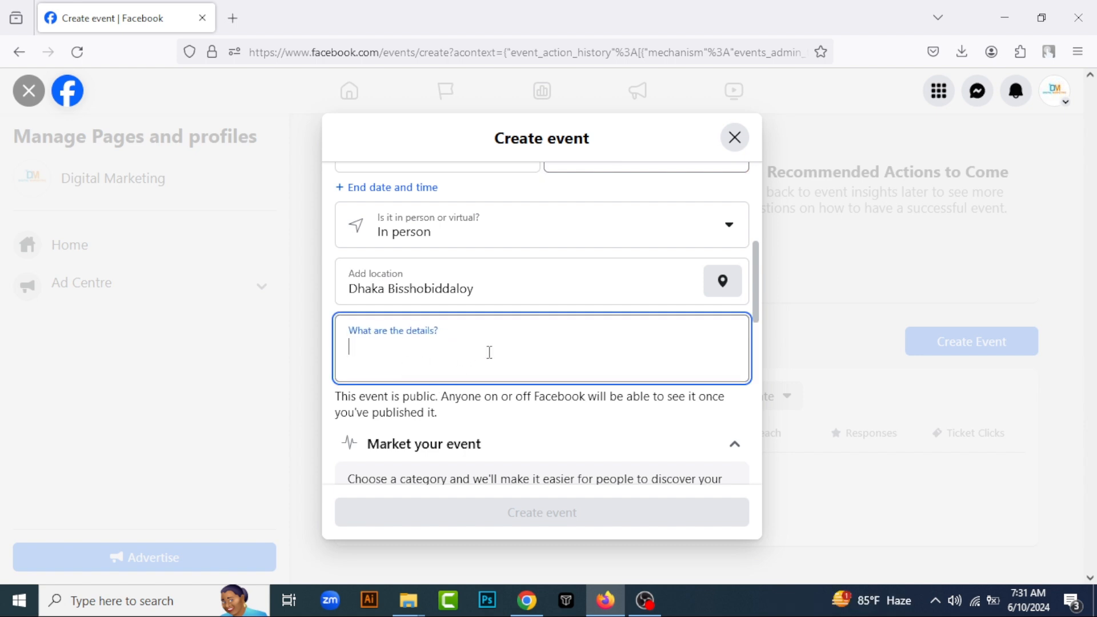
click(232, 19)
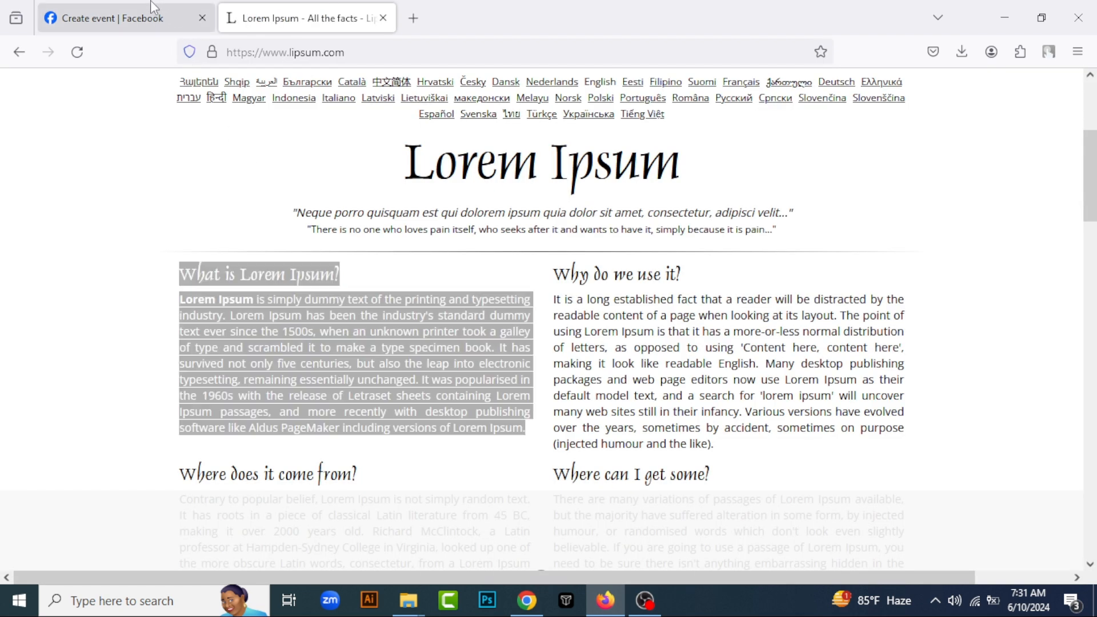
click(115, 19)
text(What is Lorem Ipsum?  Lorem Ipsum is simply dummy text of the printing and typesetting industry. Lorem Ipsum has been the industry's standard dummy text ever since the 1500s, when an unknown printer took a galley of type and scrambled it to make a type specimen book. It has survived not only five centuries, but also the leap into electronic typesetting, remaining essentially unchanged. It was popularised in the 1960s with the release of Letraset sheets containing Lorem Ipsum passages, and more recently with desktop publishing software like Aldus PageMaker including versions of Lorem Ipsum.)
Clear the event's details and paste the Lorem Ipsum passage again
scroll(450, 281, down, 4)
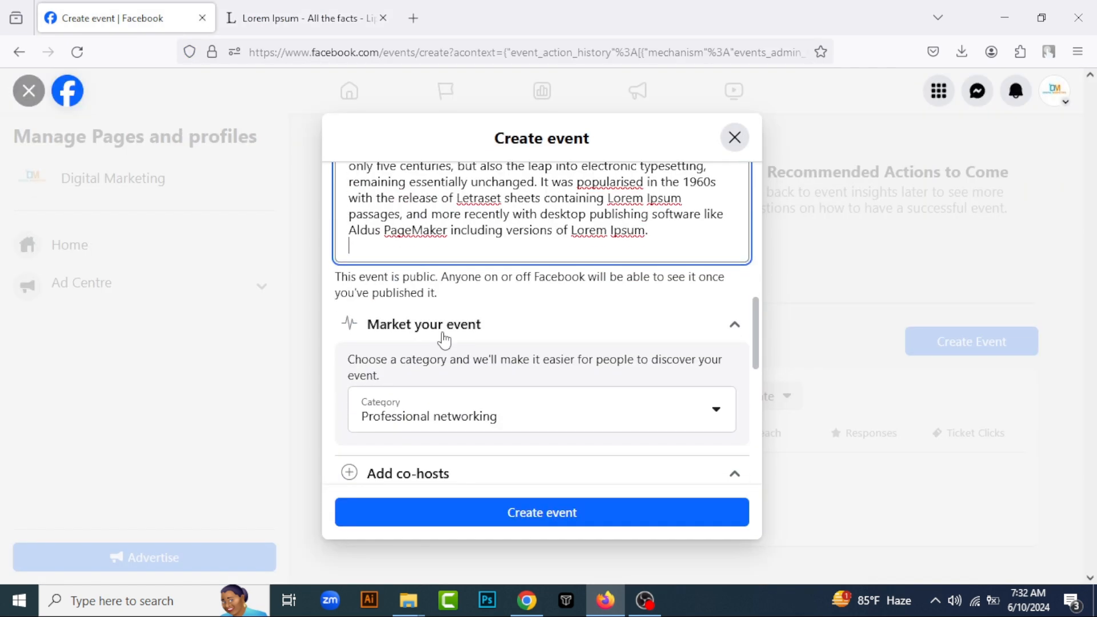
scroll(441, 340, up, 4)
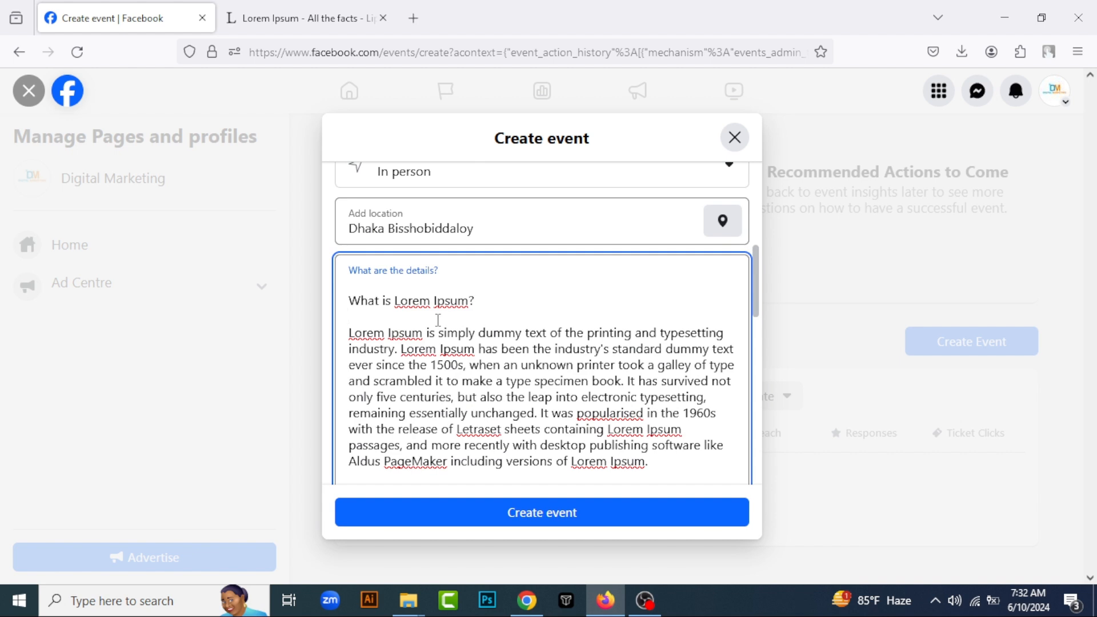
key(ctrl+a)
key(ctrl+c)
key(BackSpace)
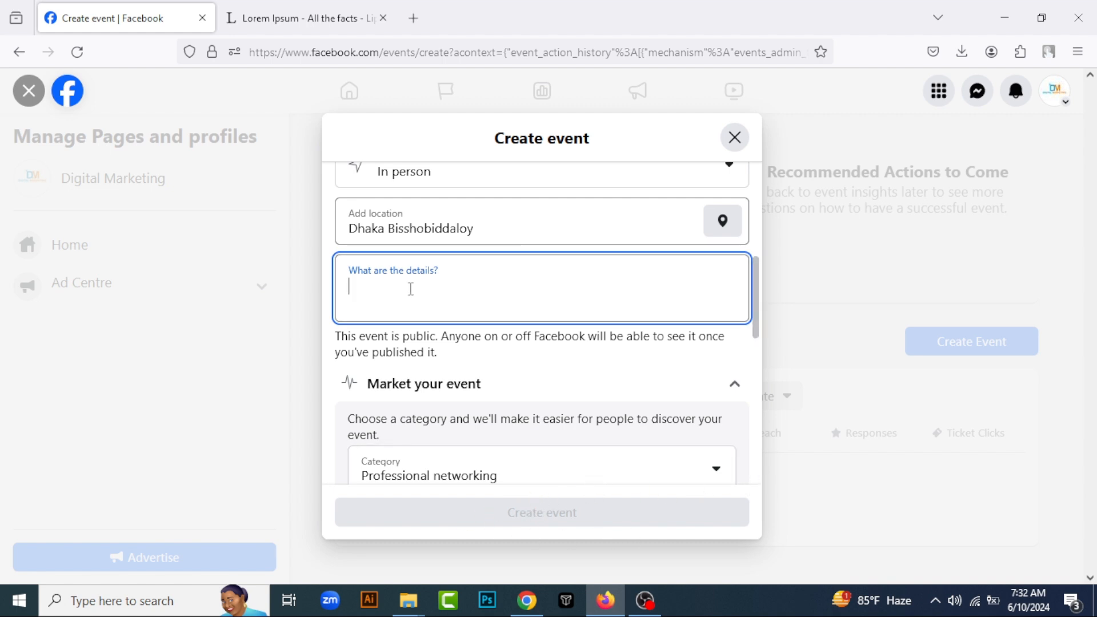
key(ctrl+v)
Review the filled-in event details and create the event
scroll(474, 400, down, 3)
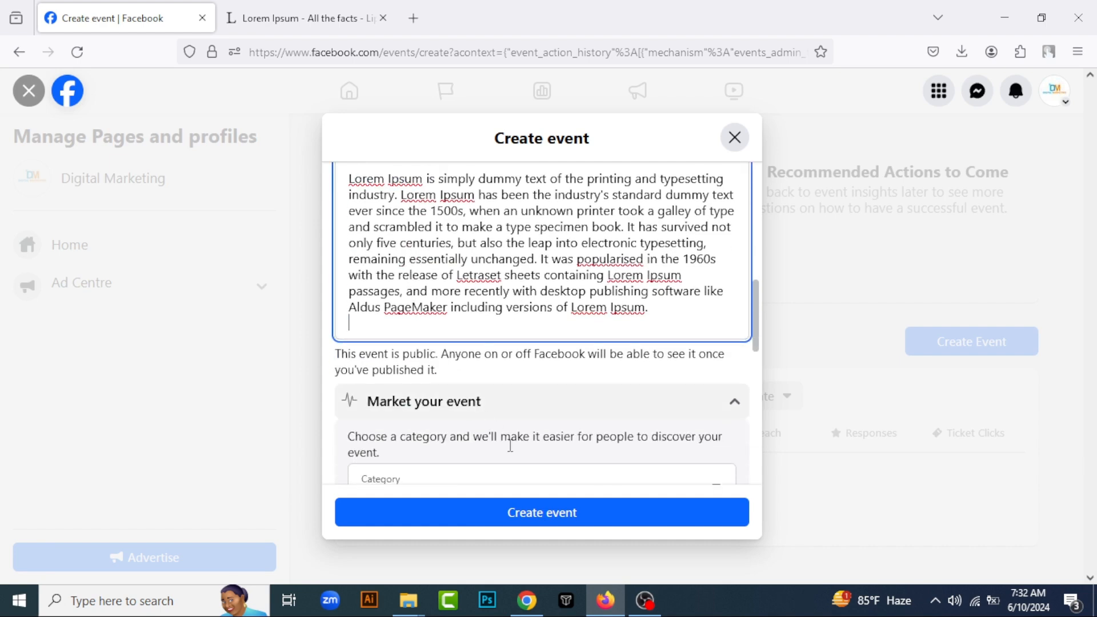
scroll(343, 414, up, 4)
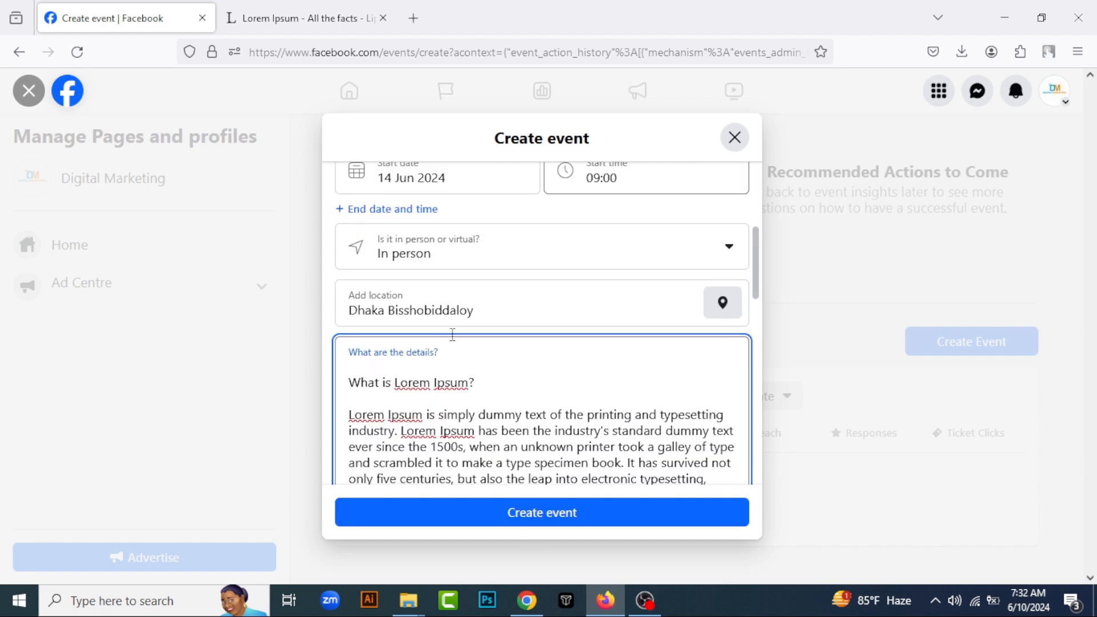
scroll(406, 384, up, 4)
scroll(514, 428, down, 6)
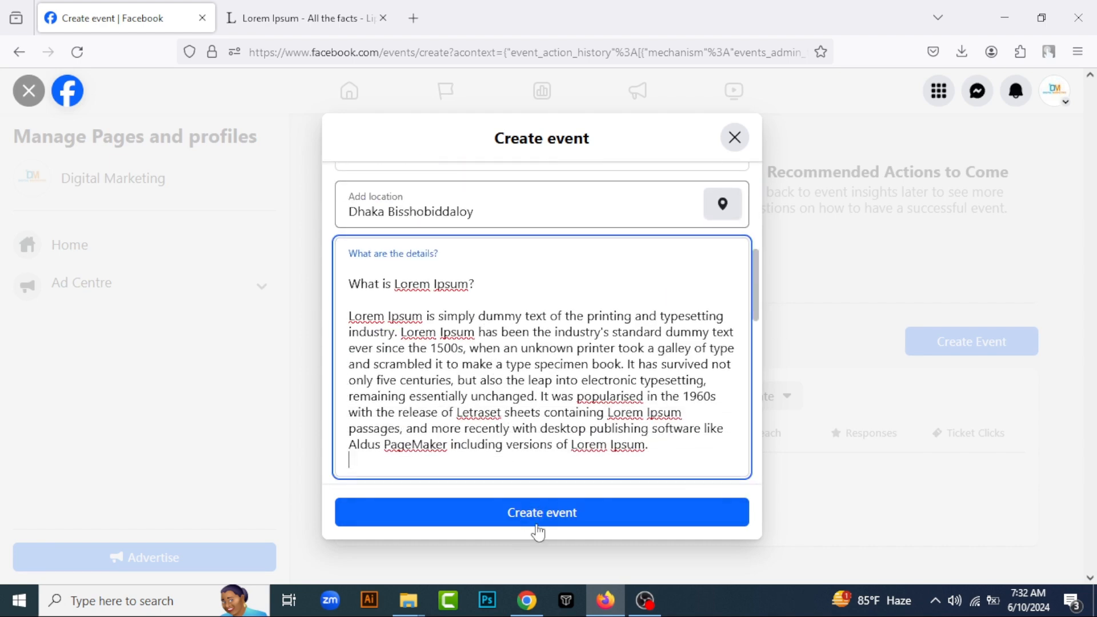
click(566, 517)
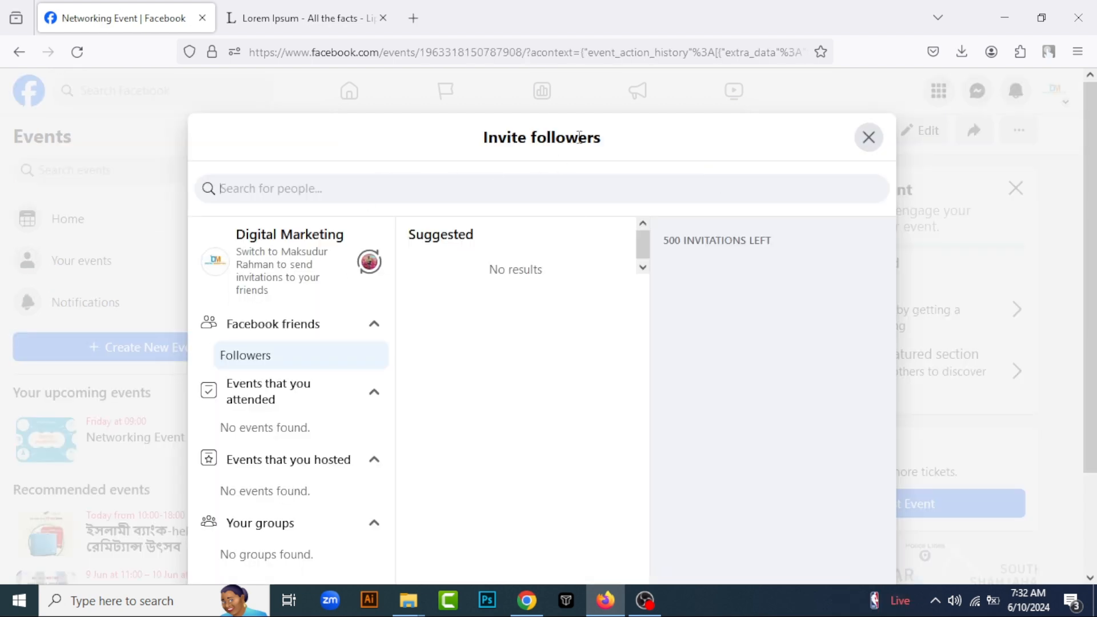
Look through the Invite followers dialog and switch to the personal profile for sending event invitations to friends
scroll(274, 367, down, 2)
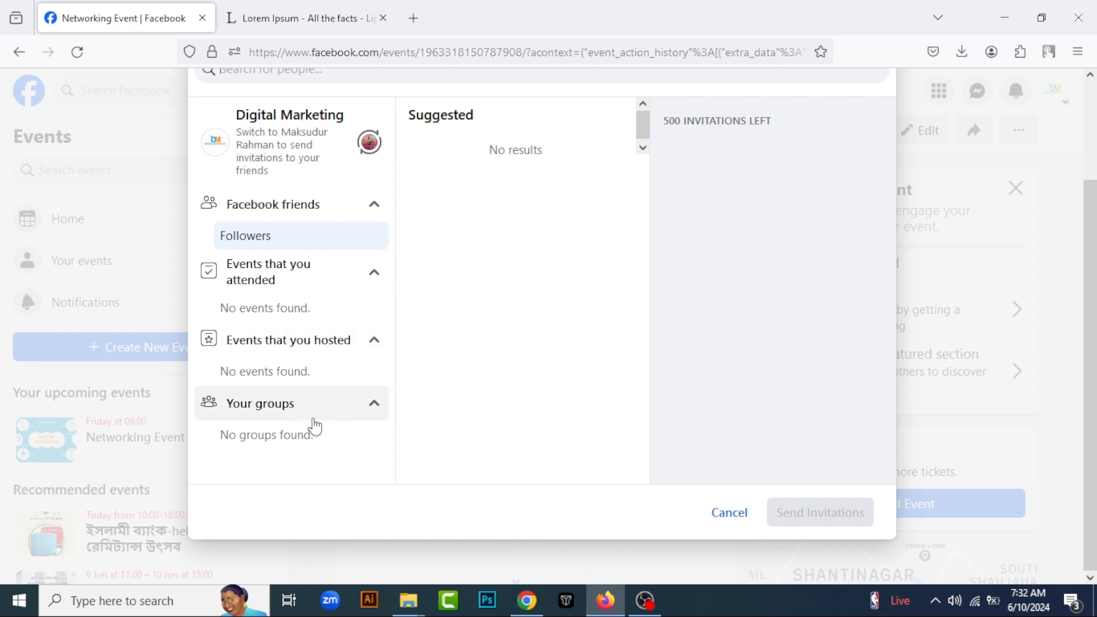
scroll(349, 368, up, 2)
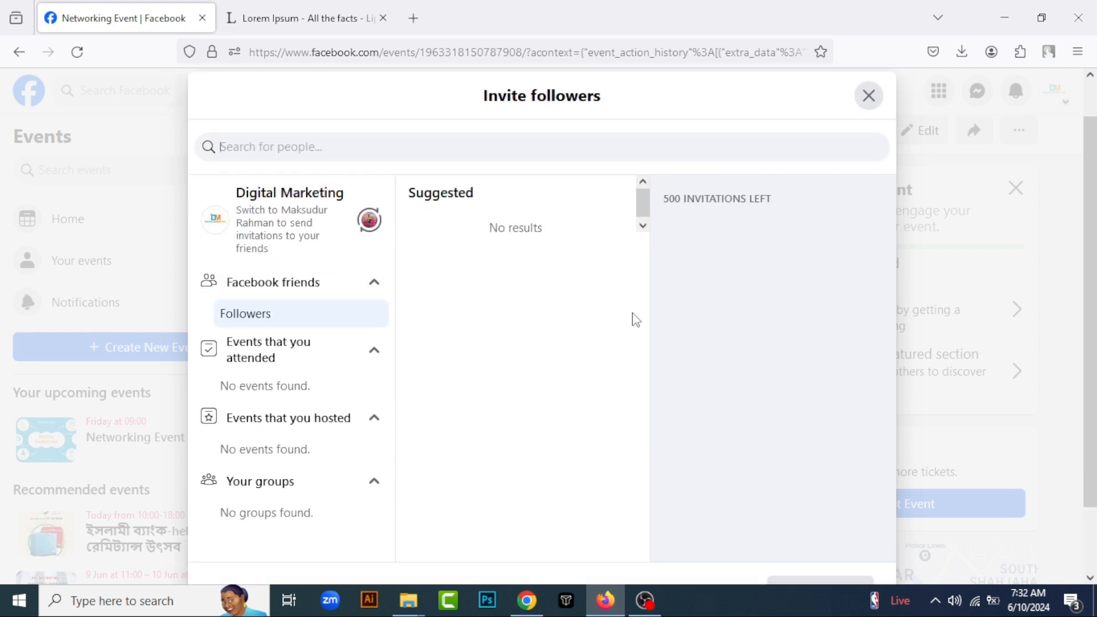
text(maks)
click(369, 261)
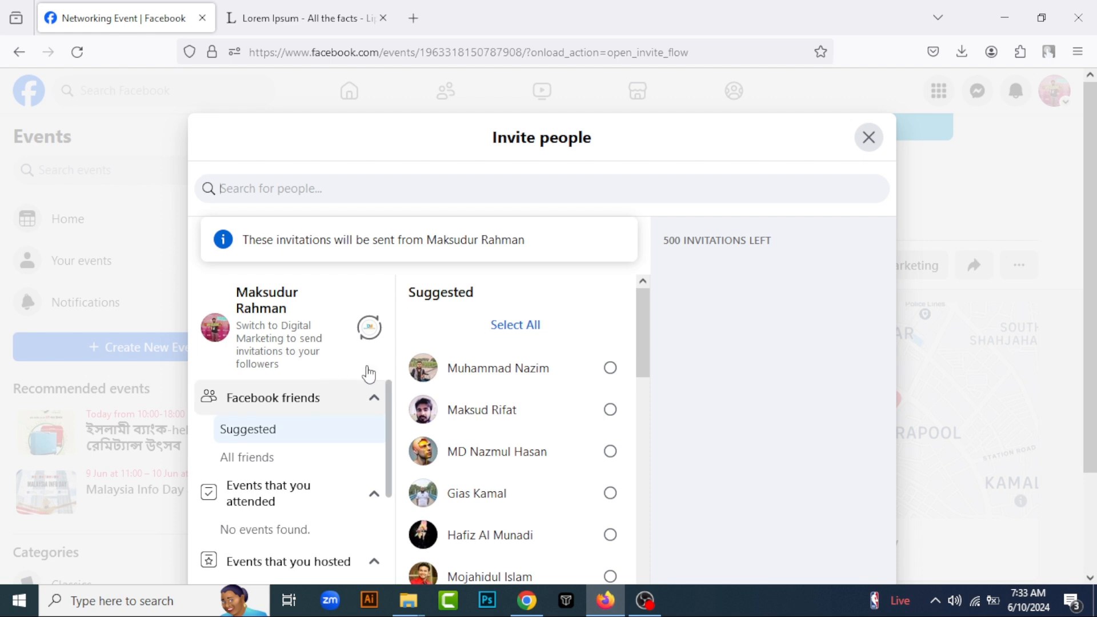
Search for a friend by name in the Invite people dialog and select the first result as an invitee
scroll(480, 303, down, 2)
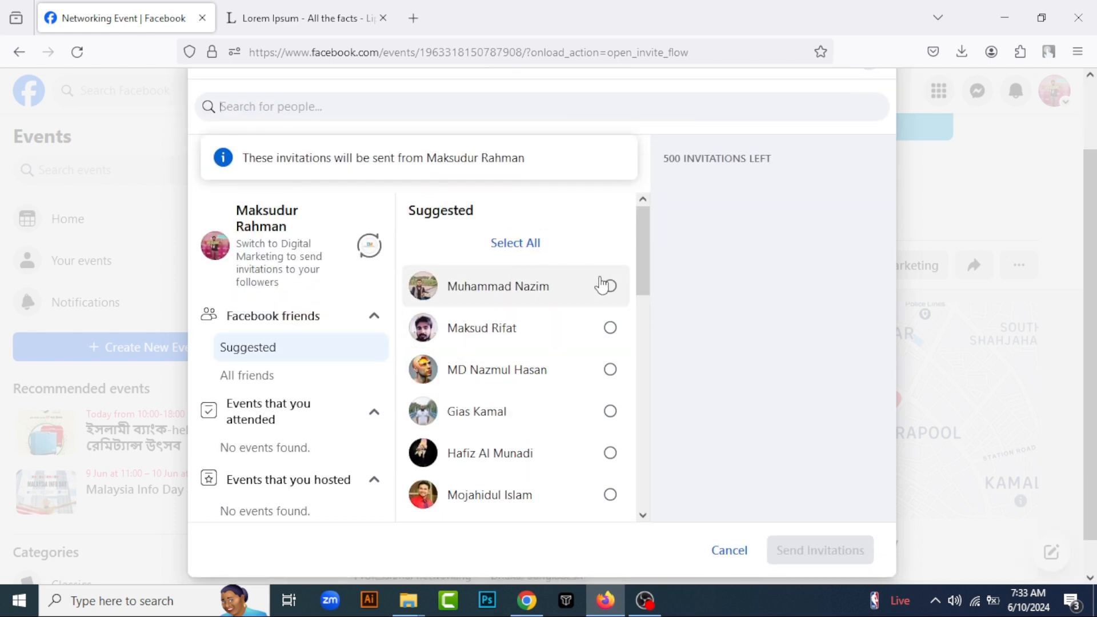
click(610, 286)
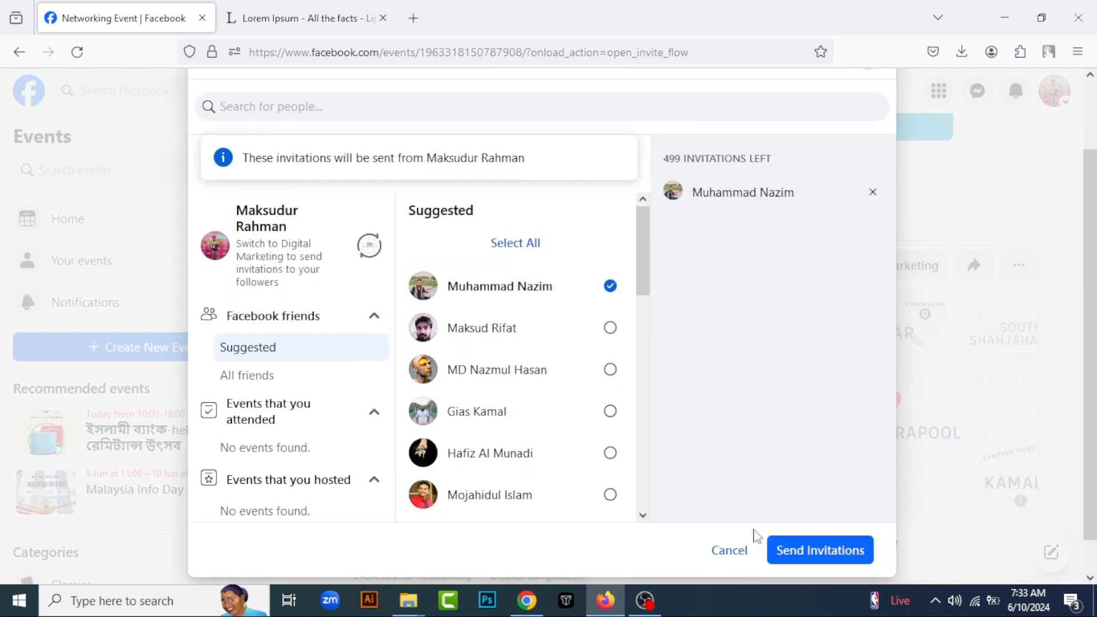
text(maksud)
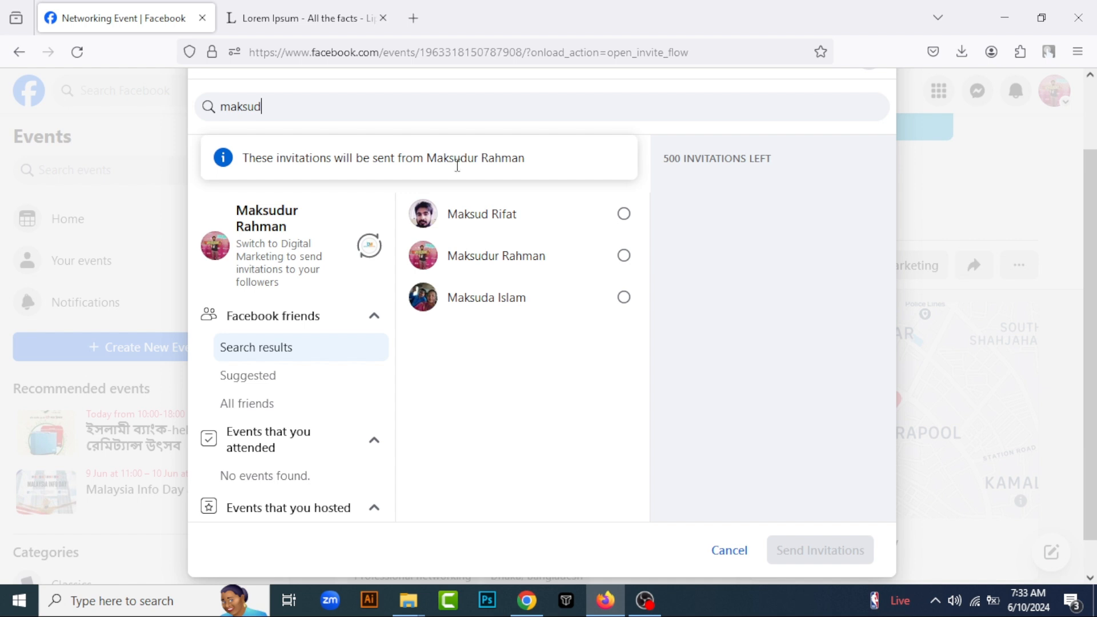
click(630, 219)
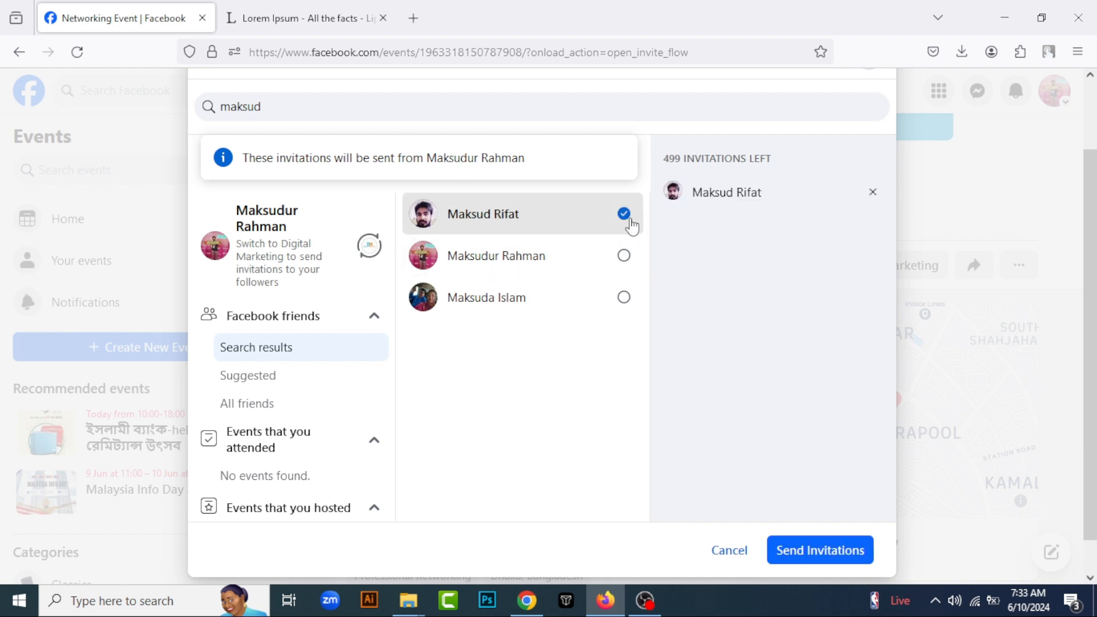
Send the event invitation to the selected friend
click(832, 552)
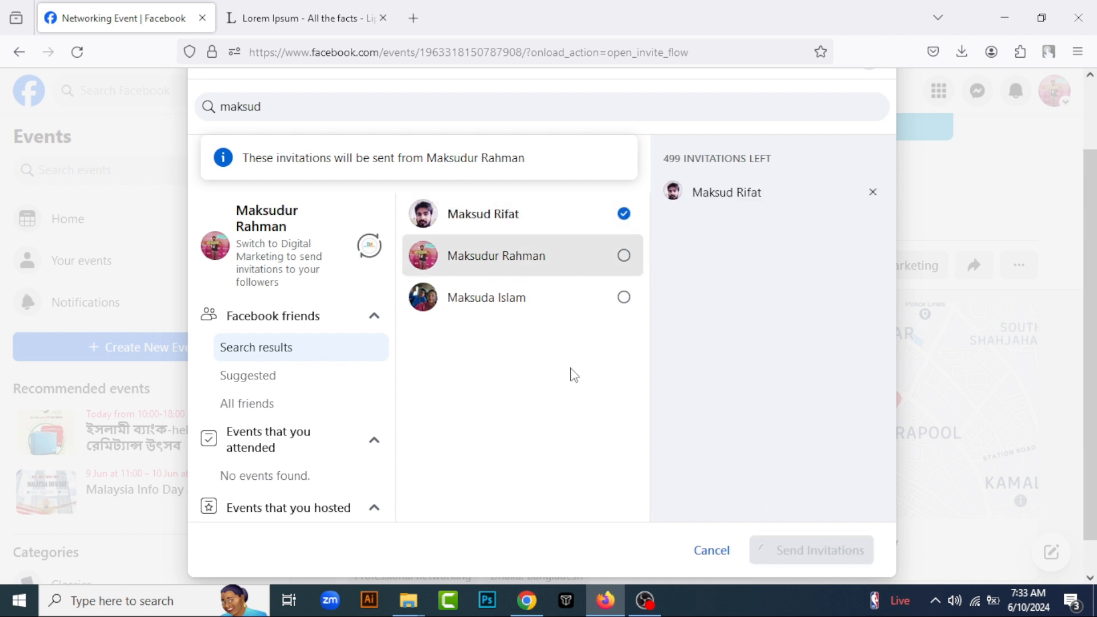
scroll(708, 362, down, 3)
scroll(572, 369, up, 3)
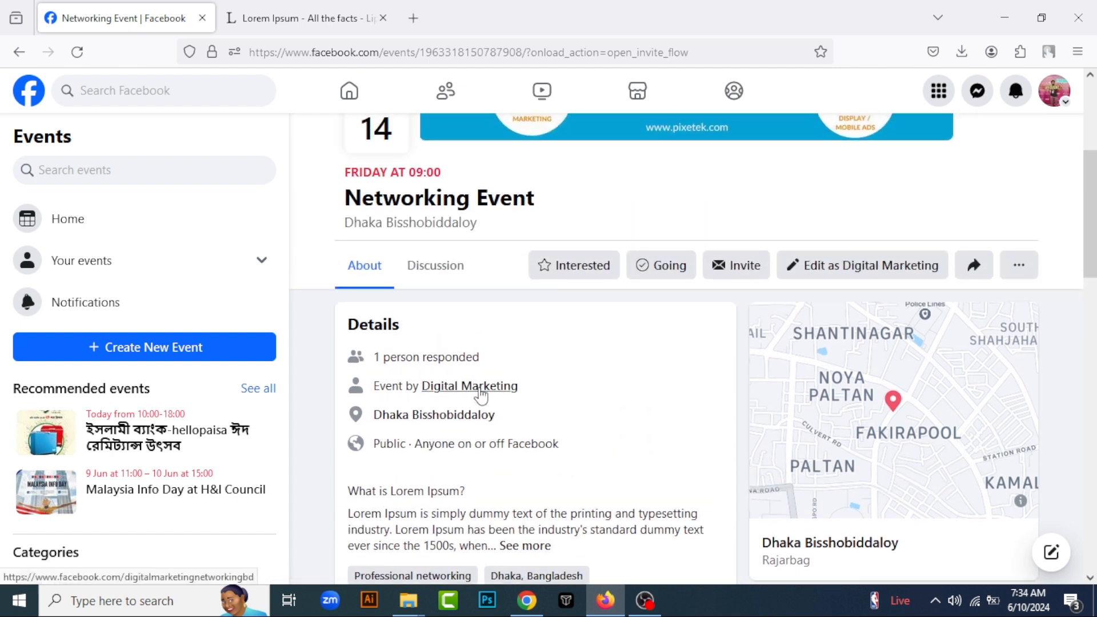
View the Digital Marketing host page from the event details and return to the event, dismissing the Invite people dialog
click(481, 389)
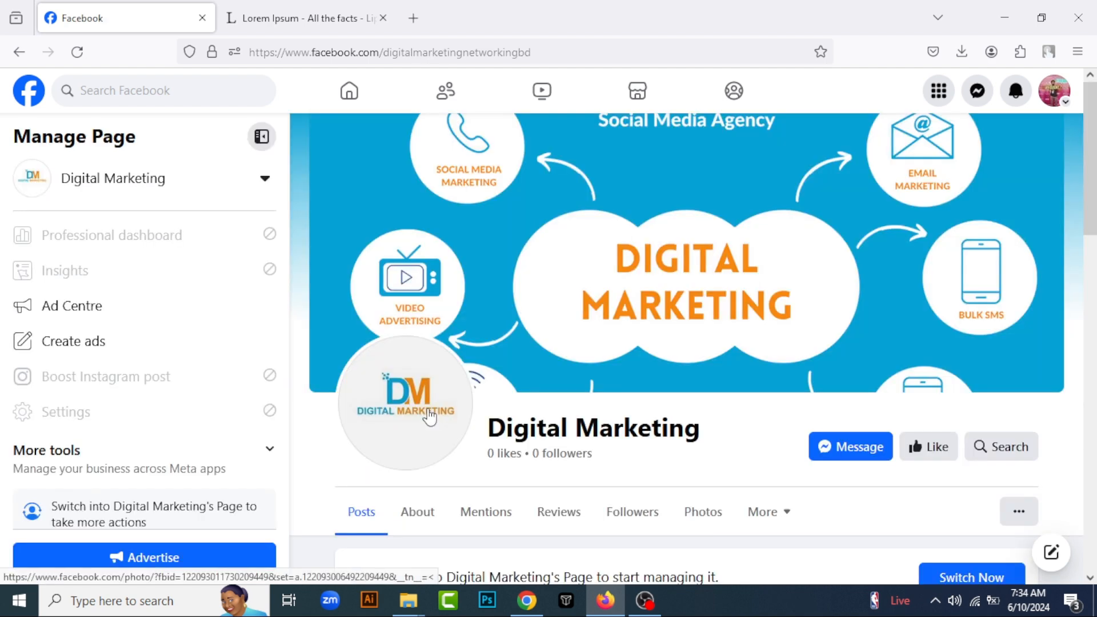
scroll(469, 408, down, 1)
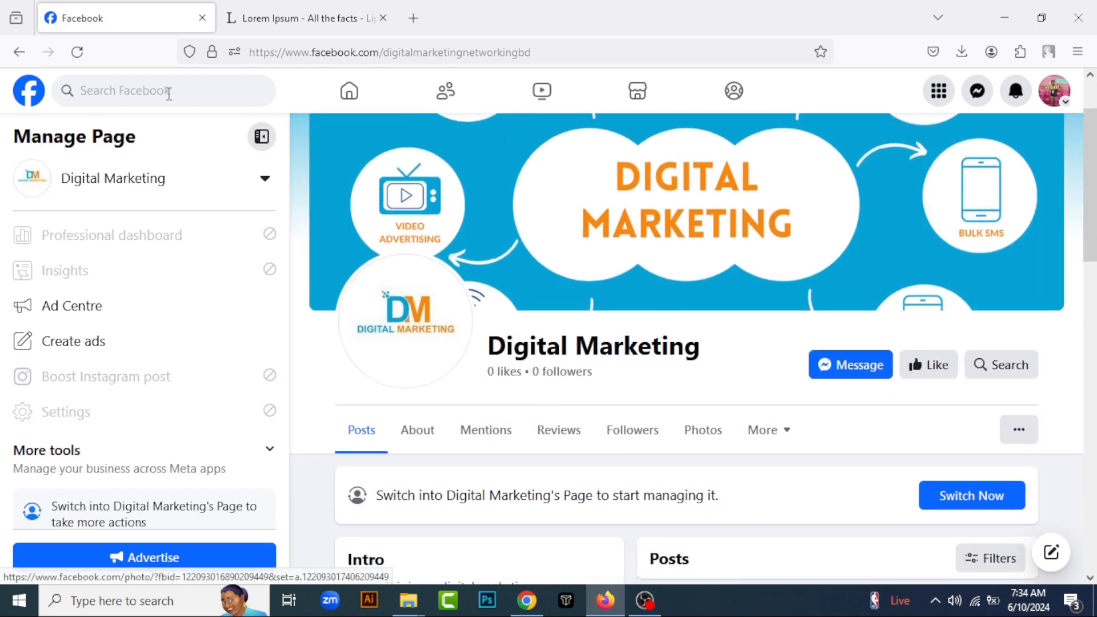
click(19, 52)
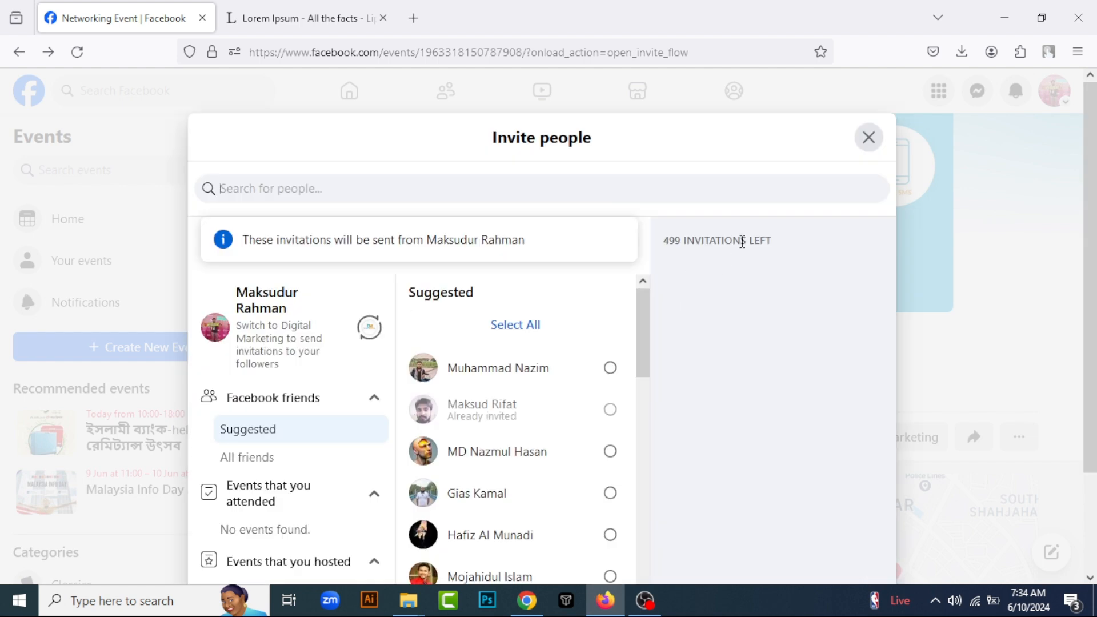
click(869, 137)
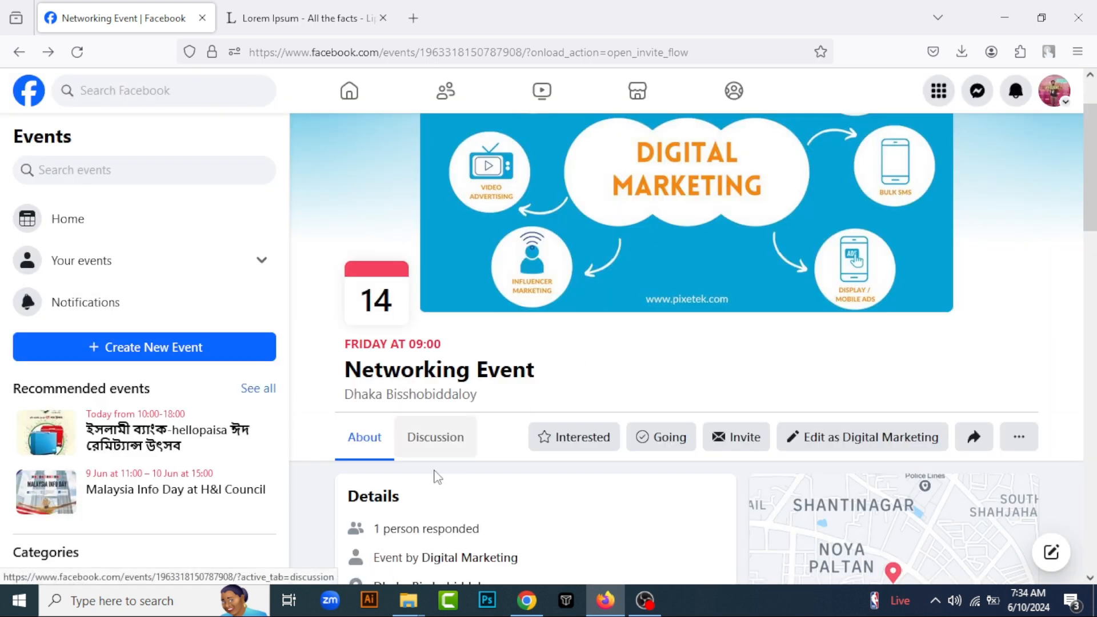
Look through the Networking Event's details, host and guest sections, and its discussion area with recent activity
scroll(446, 400, down, 4)
scroll(394, 417, down, 3)
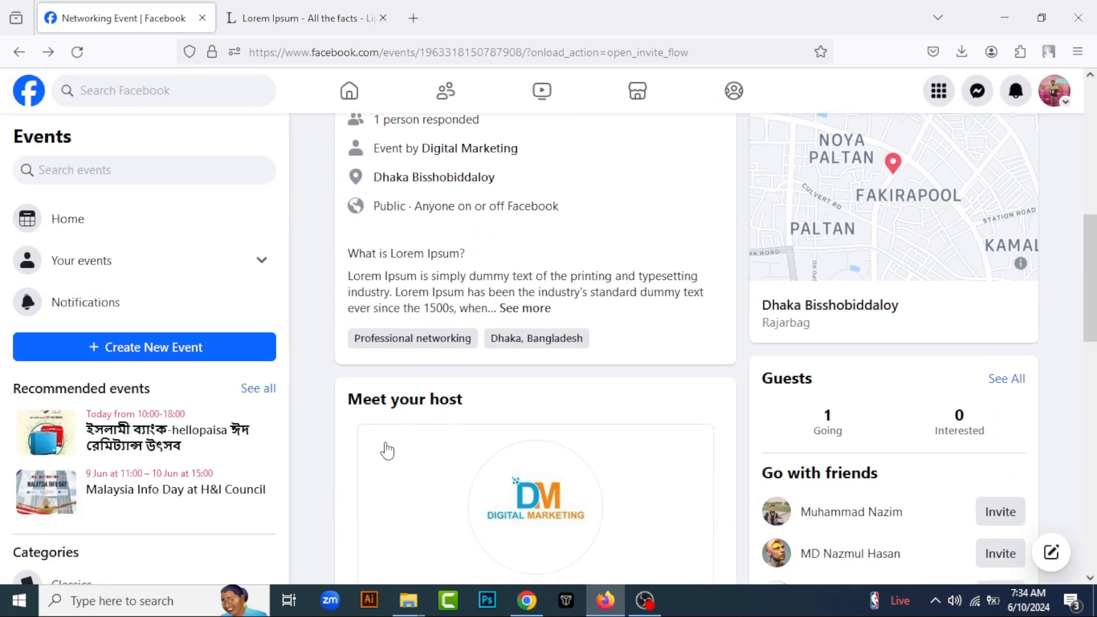
scroll(537, 457, down, 4)
scroll(525, 400, up, 10)
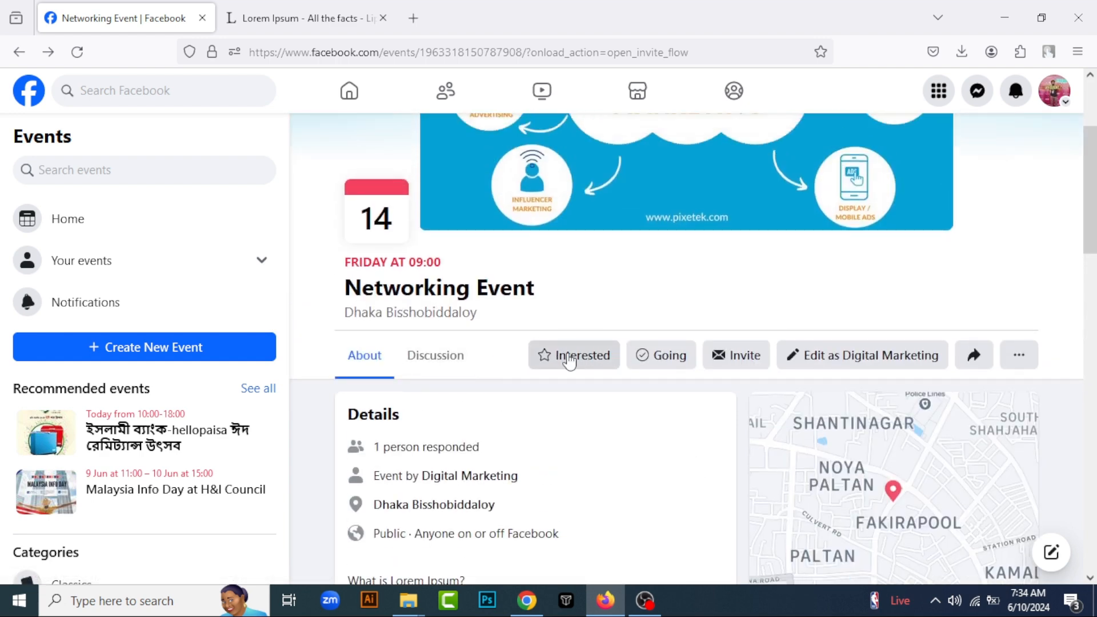
click(441, 366)
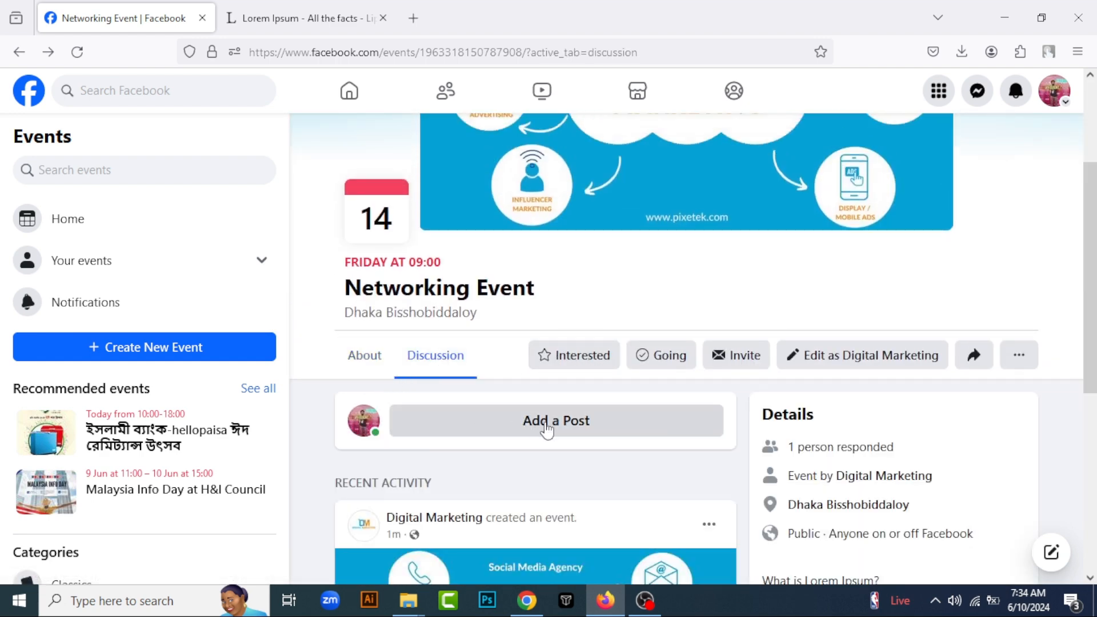
scroll(544, 428, down, 4)
click(611, 184)
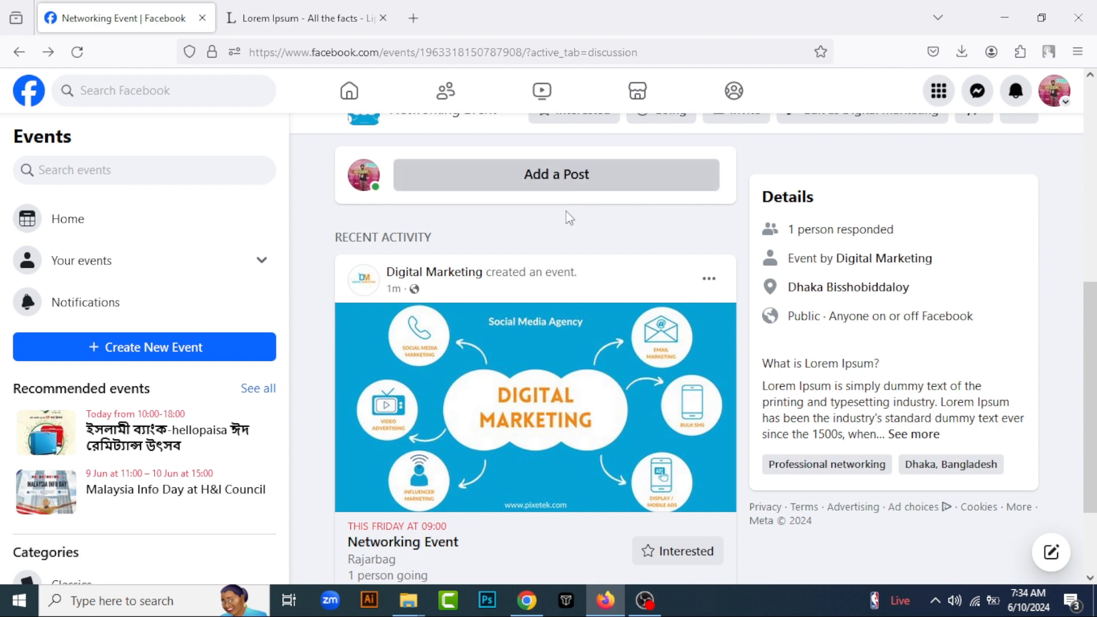
click(717, 159)
scroll(608, 323, up, 3)
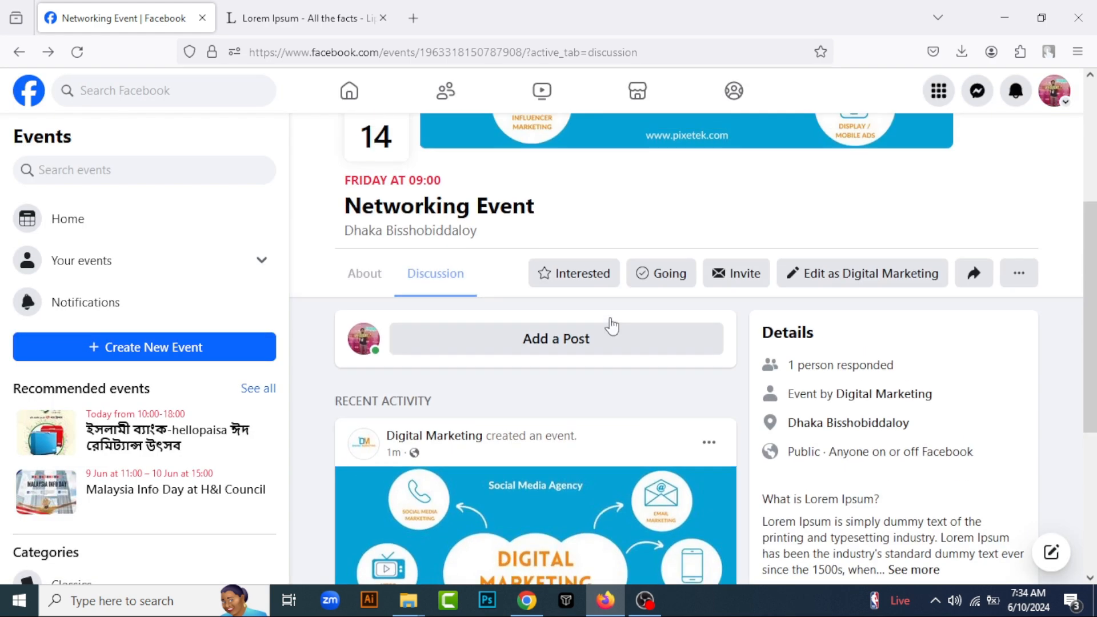
Respond to the Networking Event as Interested and change the response to Going
click(575, 286)
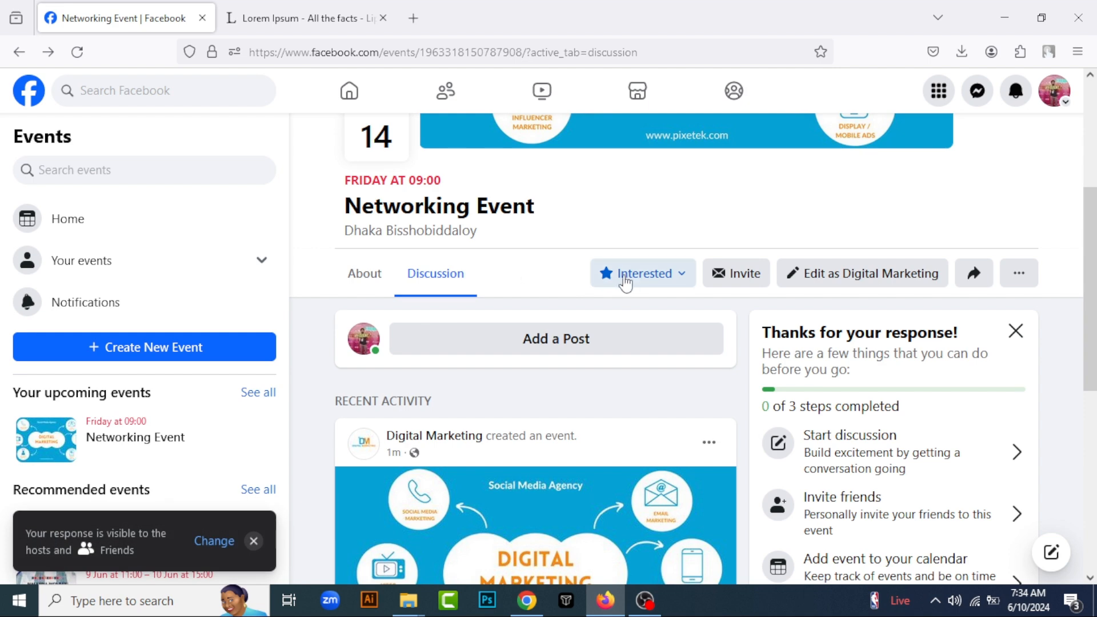
click(647, 280)
click(516, 361)
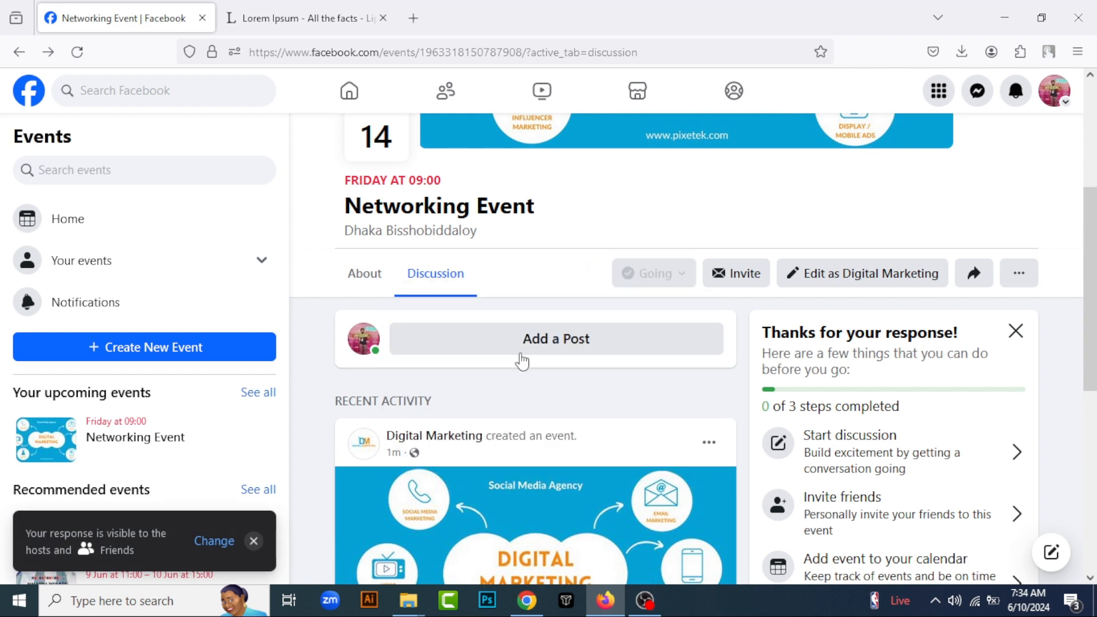
Try selecting all suggested friends in the Invite people dialog and close it without sending invitations
click(747, 279)
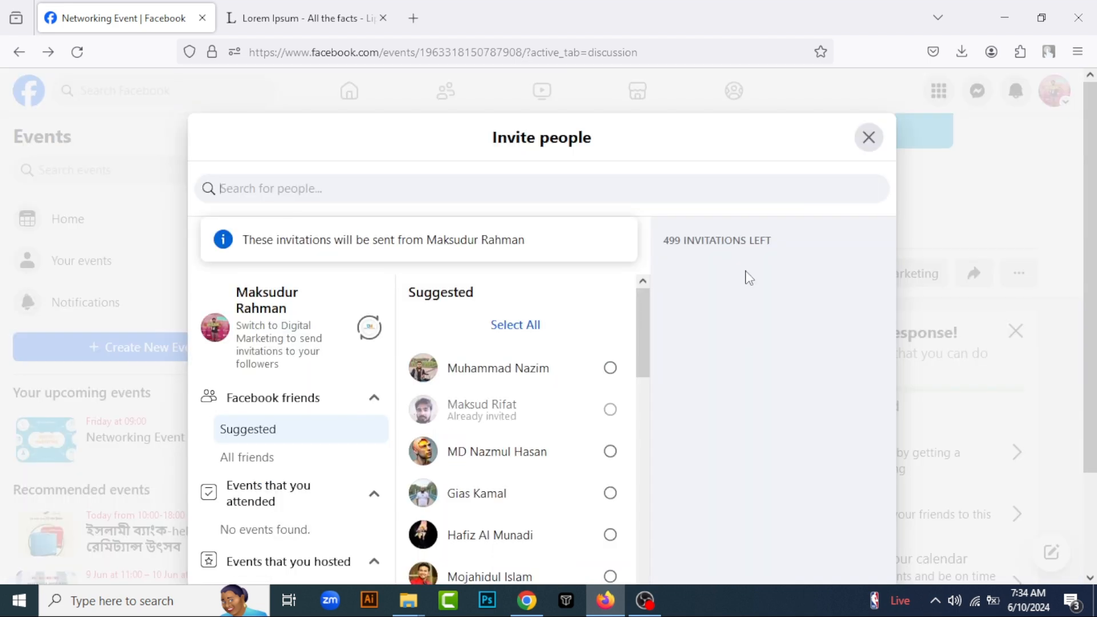
scroll(451, 317, down, 6)
scroll(525, 430, up, 6)
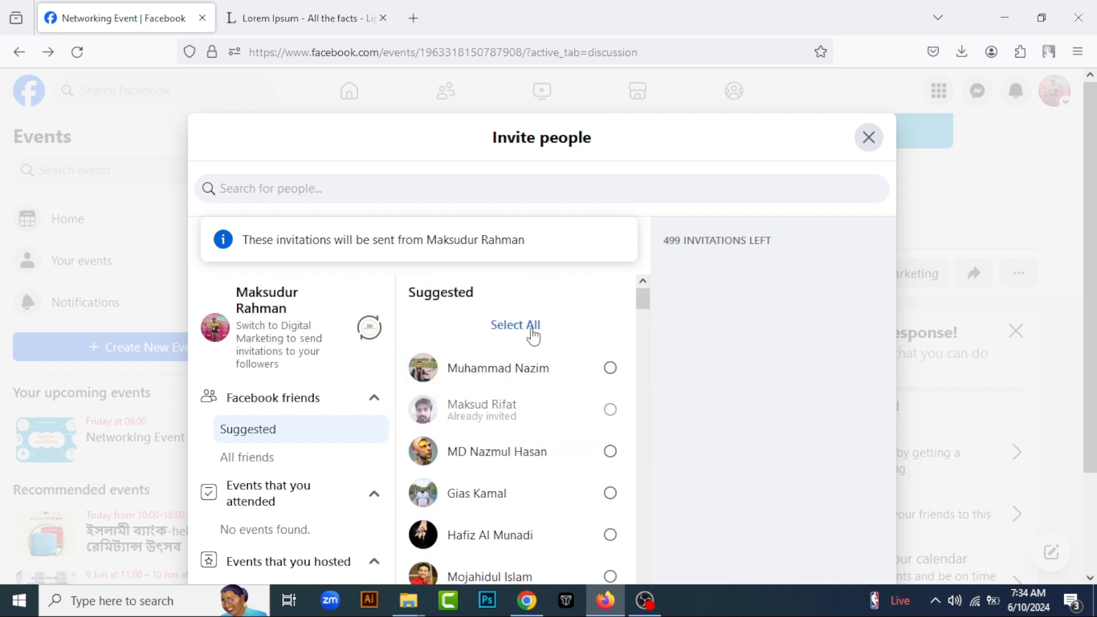
click(533, 337)
scroll(629, 434, down, 6)
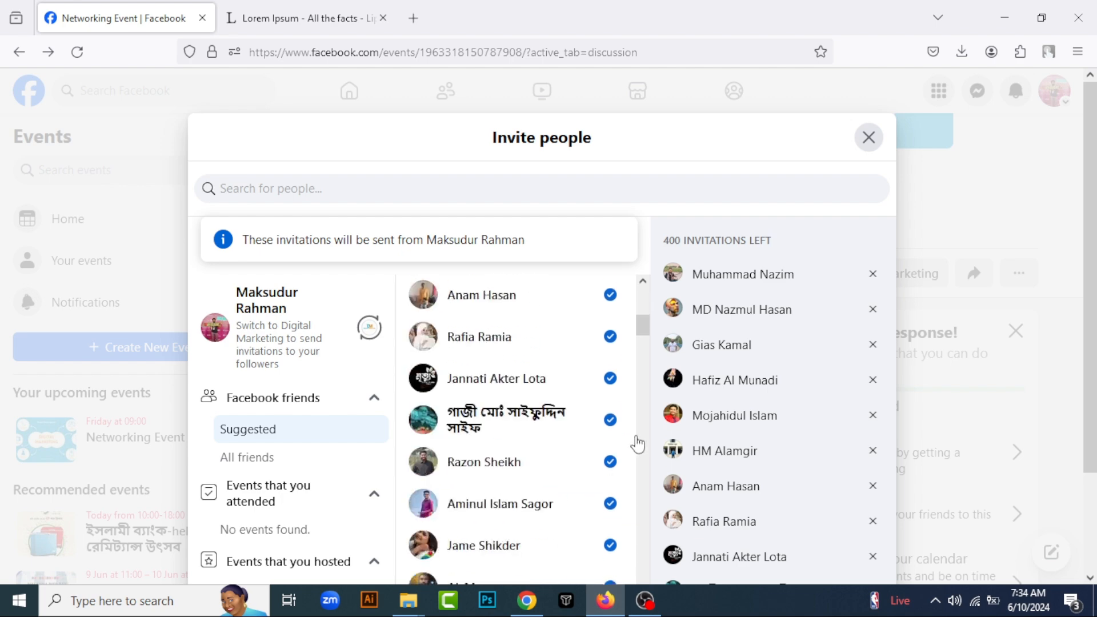
scroll(517, 407, up, 6)
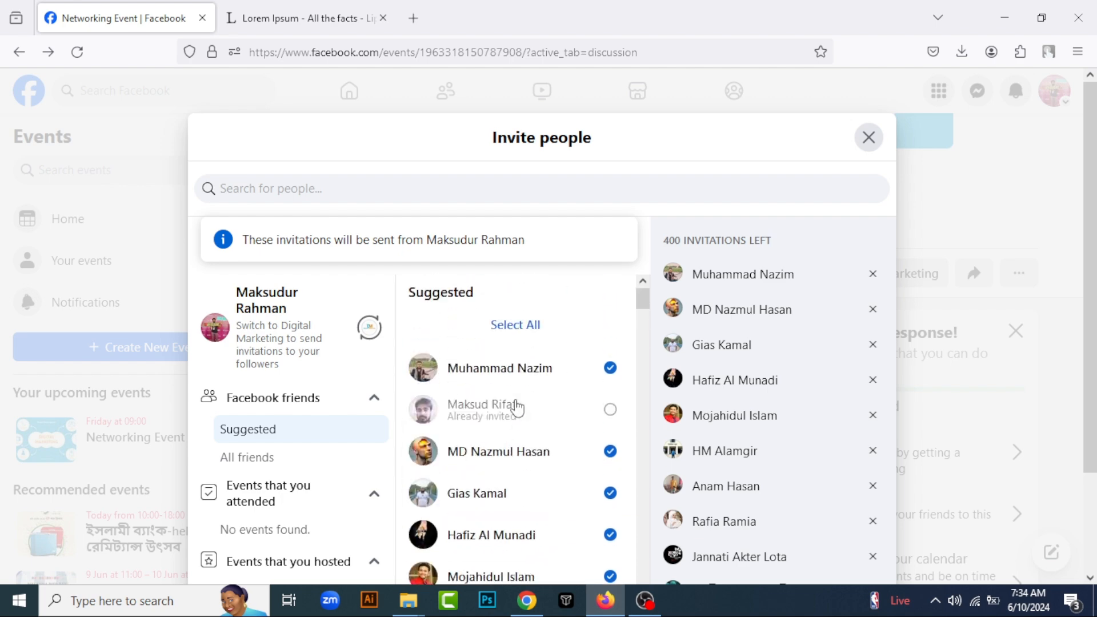
click(868, 137)
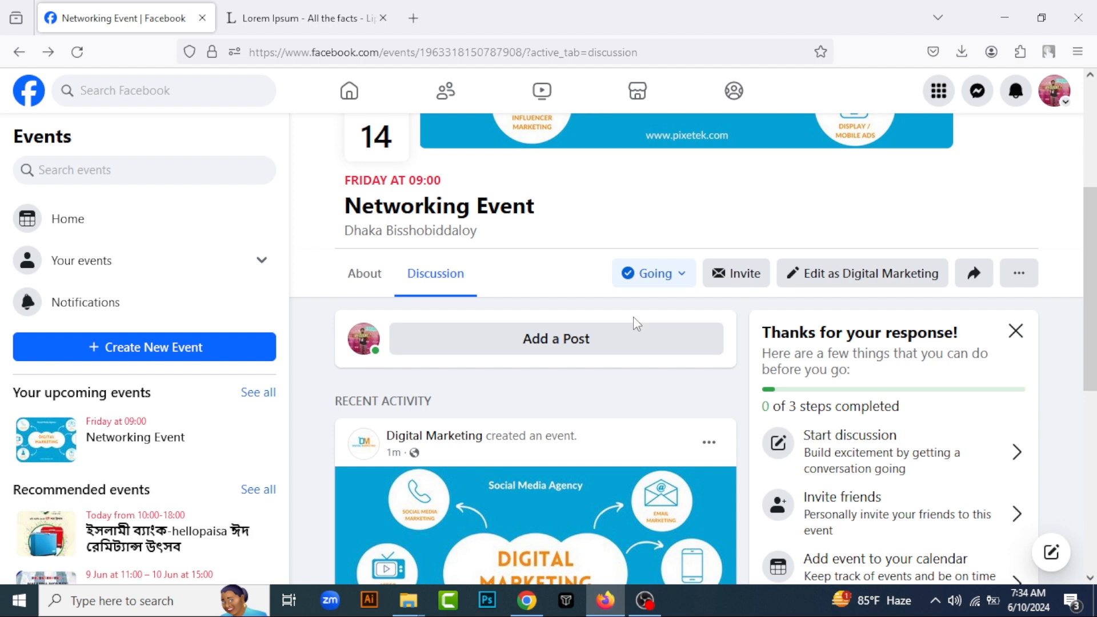
Examine the event's Share dialog, its additional options and the Add to Page dialog
click(973, 277)
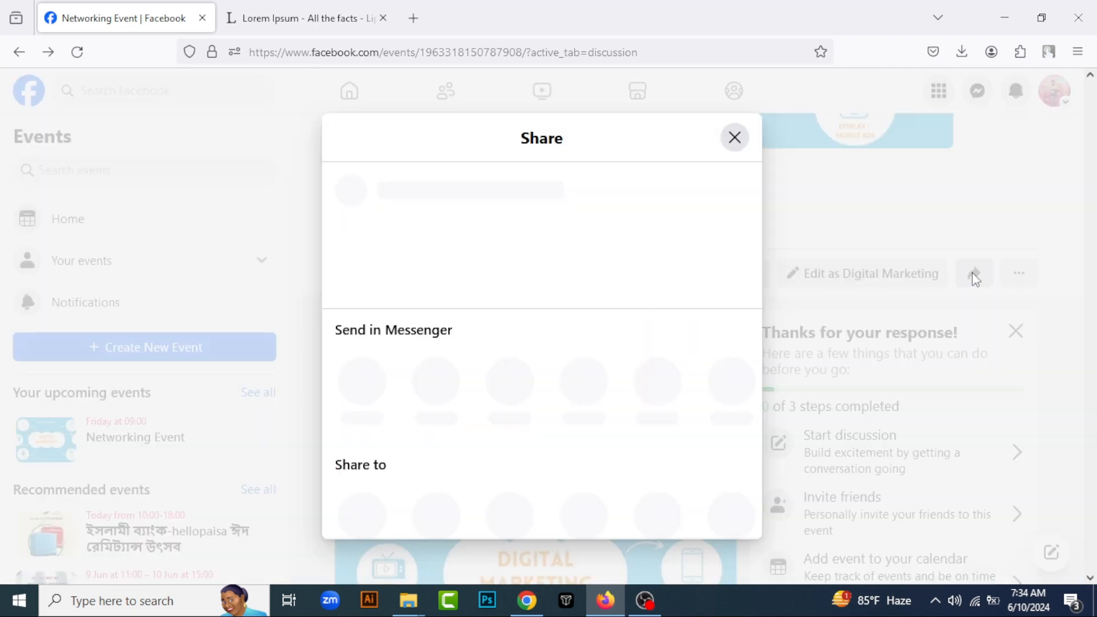
click(735, 139)
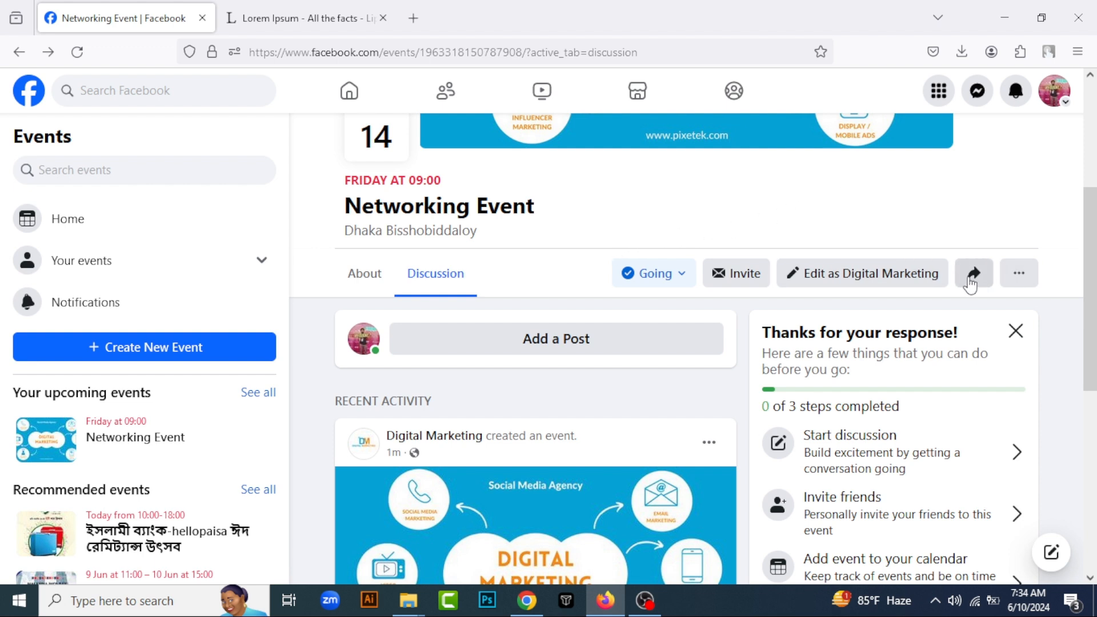
click(1024, 278)
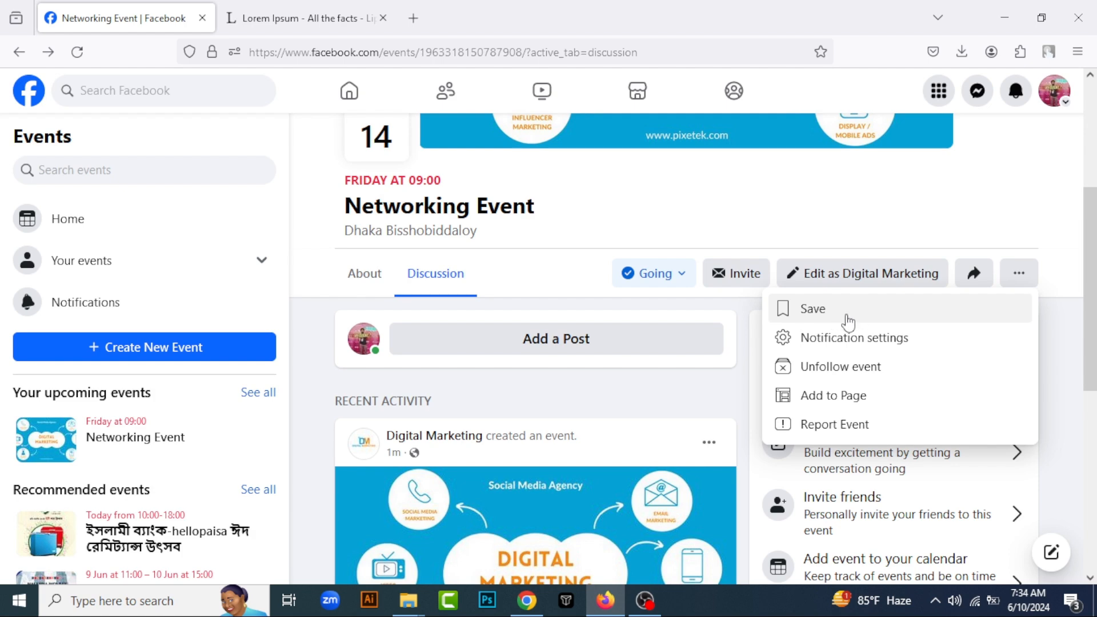
click(829, 400)
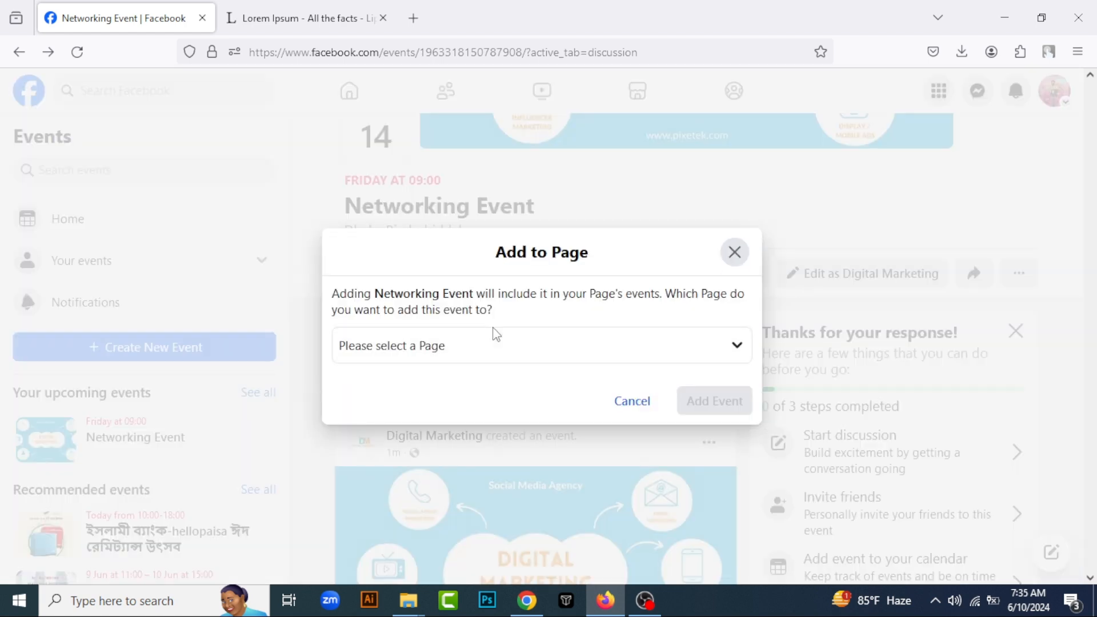
click(529, 343)
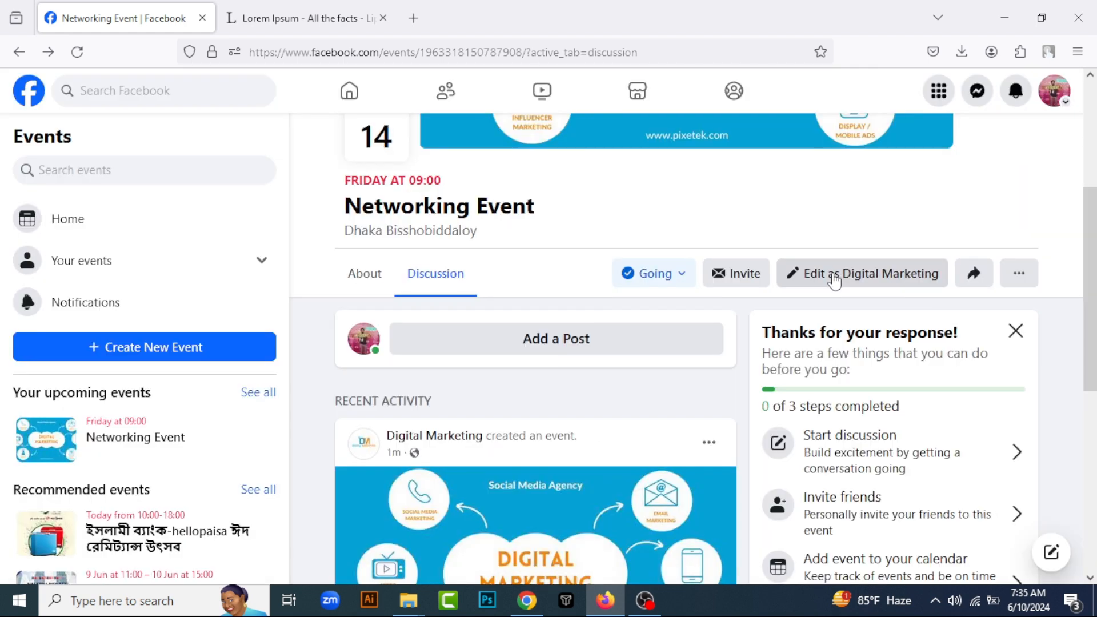
Switch to managing the Networking Event as Digital Marketing and bring up its promotion suggestions
click(834, 278)
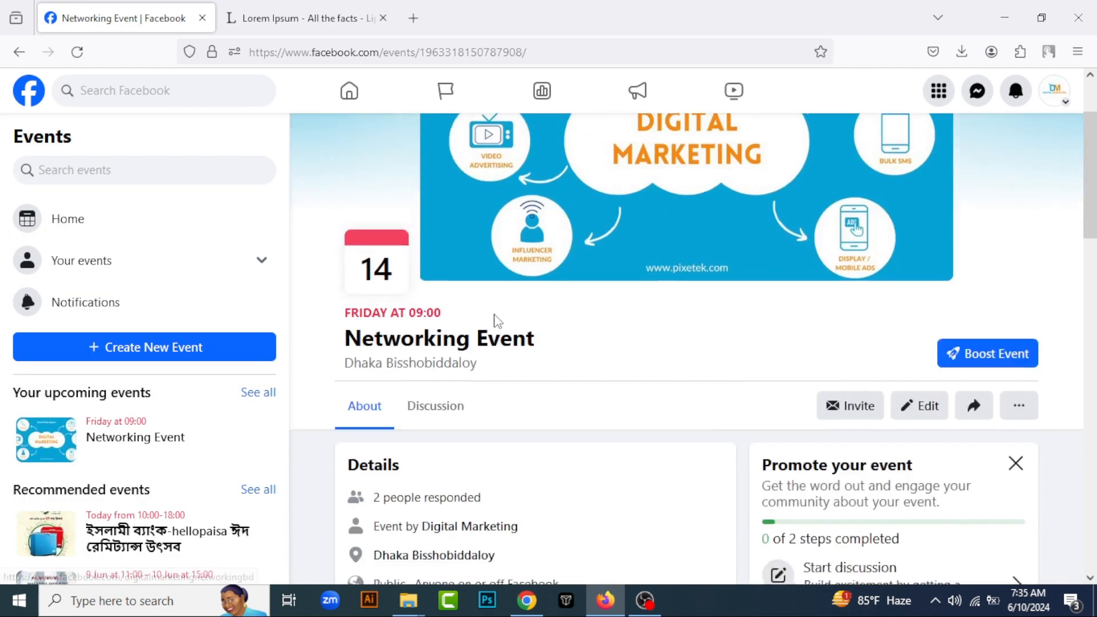
scroll(497, 322, down, 4)
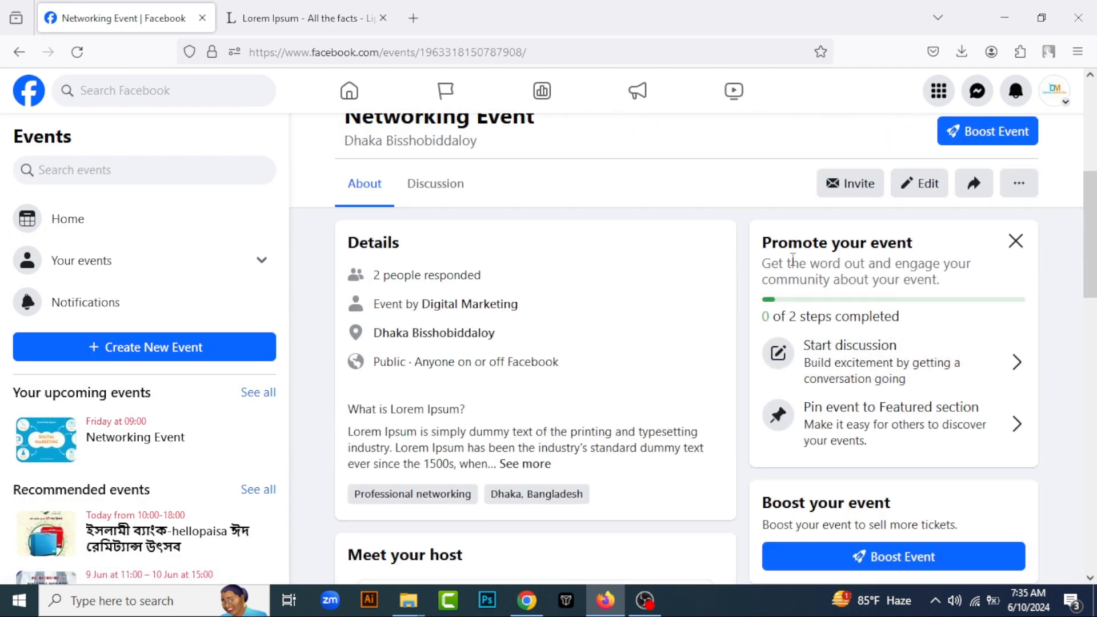
scroll(800, 331, down, 2)
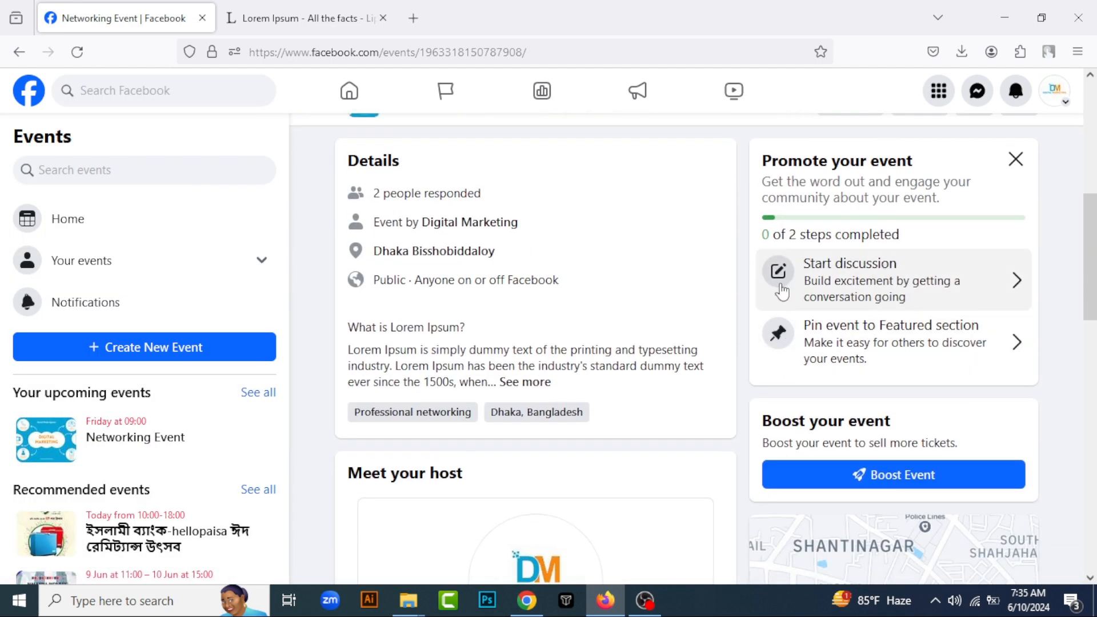
Start the event discussion by publishing a post containing the copied Lorem Ipsum passage as Digital Marketing
click(873, 282)
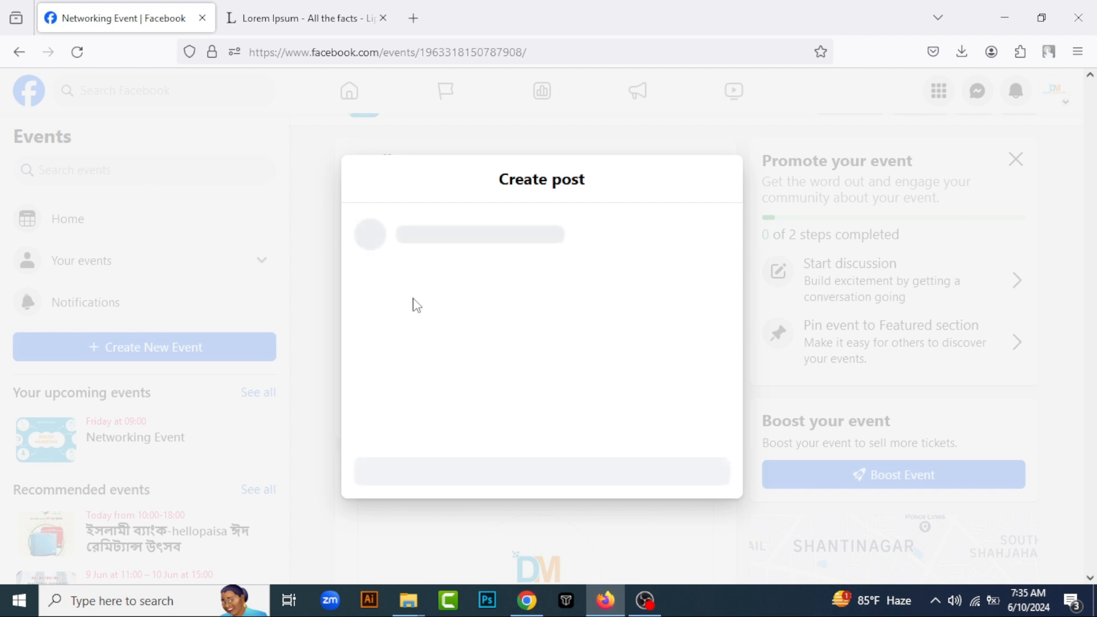
click(449, 309)
text(What is Lorem Ipsum?  Lorem Ipsum is simply dummy text of the printing and typesetting industry. Lorem Ipsum has been the industry's standard dummy text ever since the 1500s, when an unknown printer took a galley of type and scrambled it to make a type specimen book. It has survived not only five centuries, but also the leap into electronic typesetting, remaining essentially unchanged. It was popularised in the 1960s with the release of Letraset sheets containing Lorem Ipsum passages, and more recently with desktop publishing software like Aldus PageMaker including versions of Lorem Ipsum.)
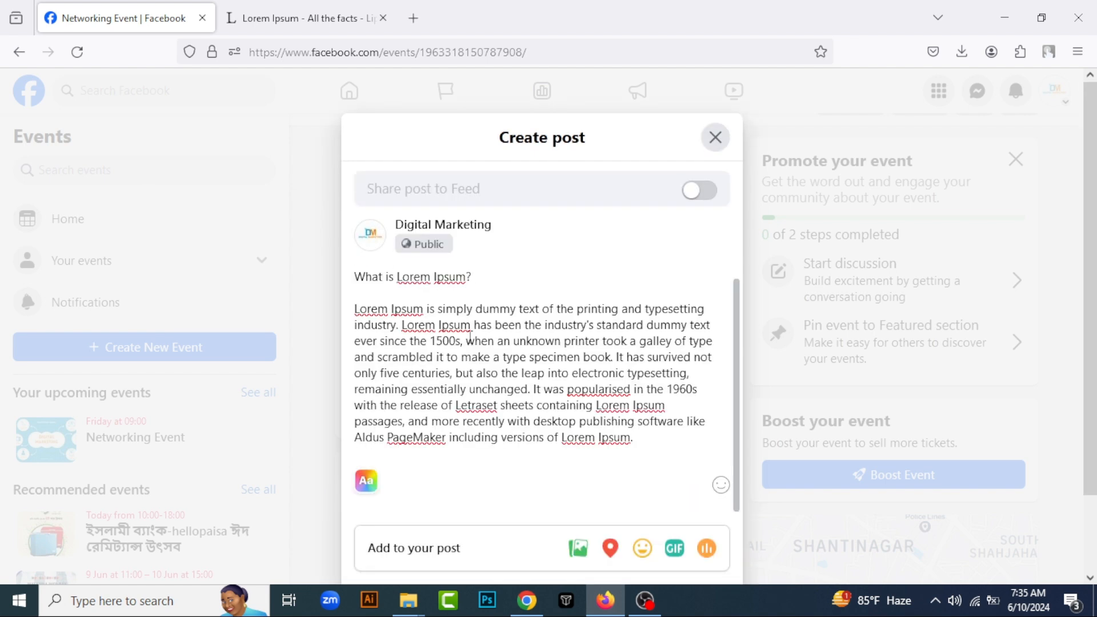
scroll(706, 415, down, 2)
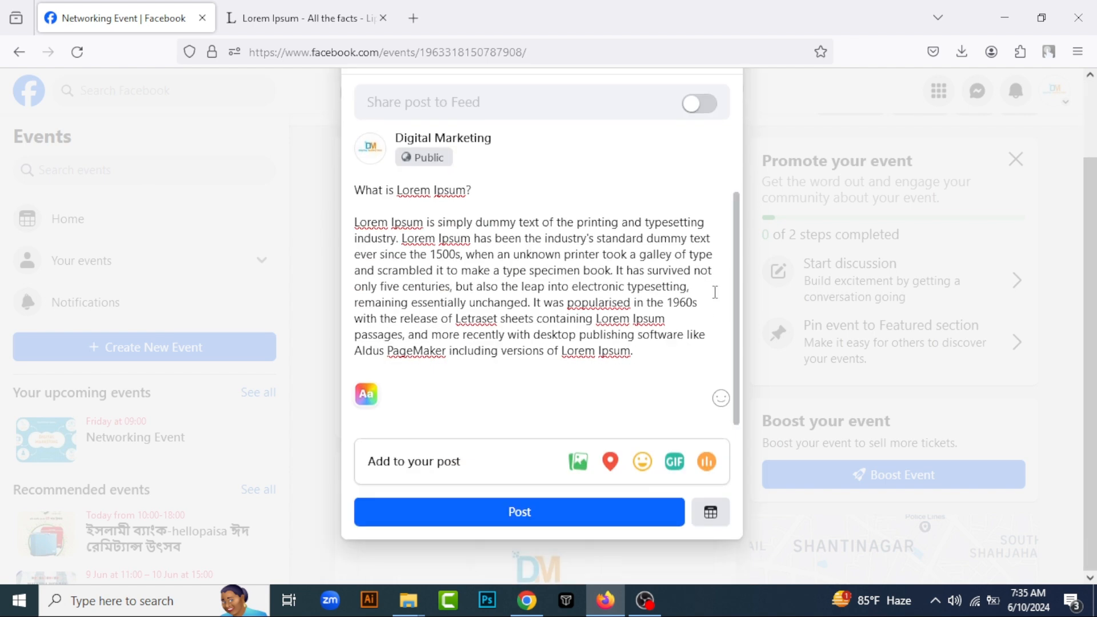
click(578, 512)
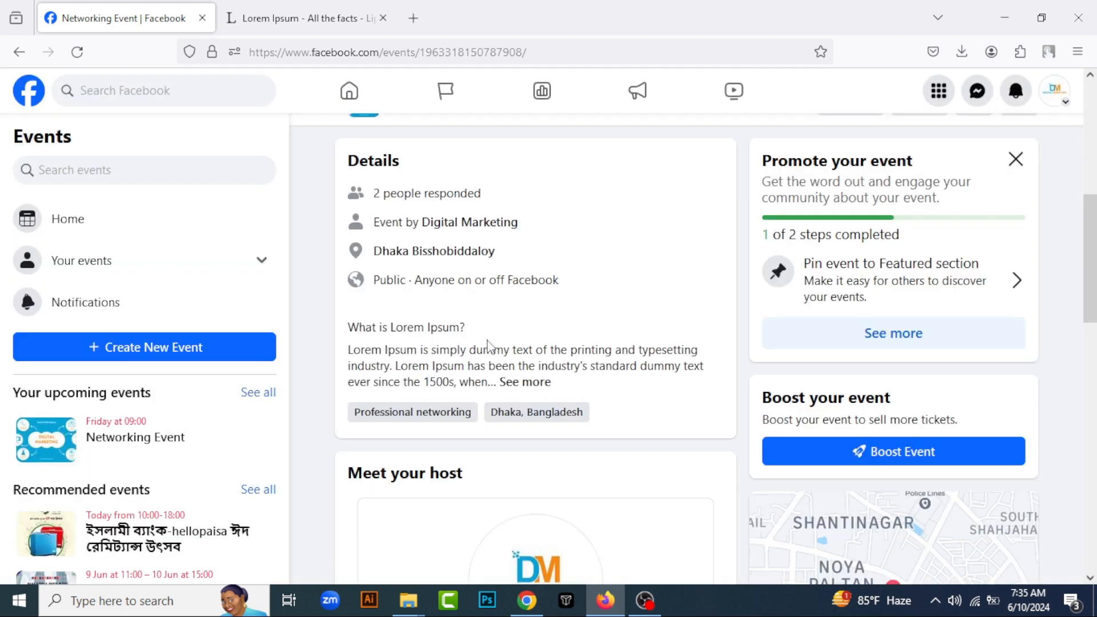
Pin the Networking Event to the page's Featured section and look over the event page
click(893, 283)
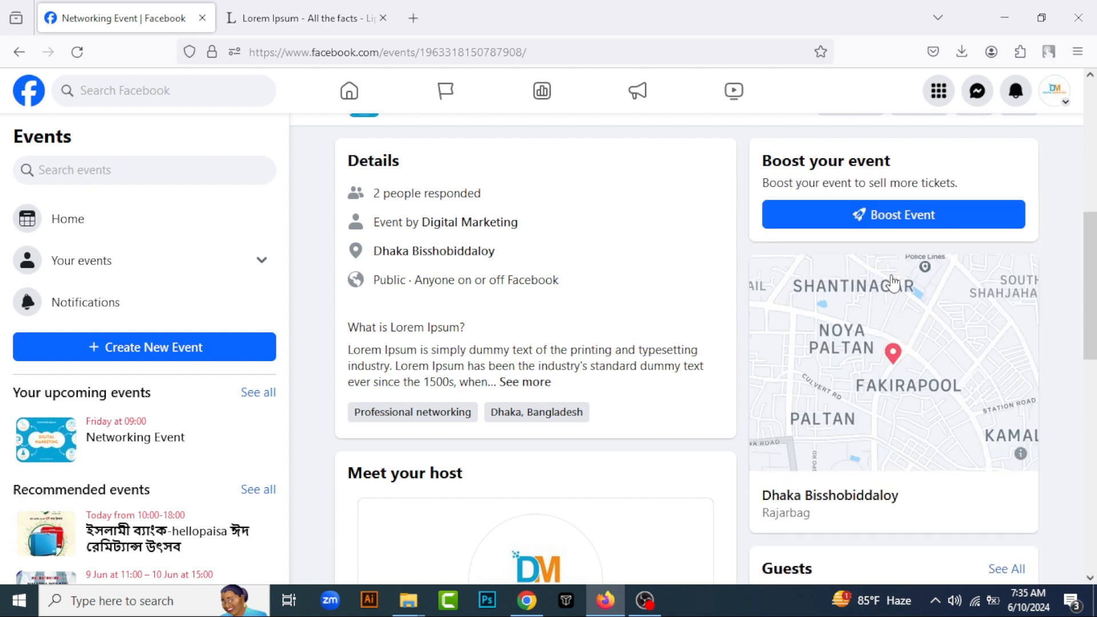
scroll(645, 327, down, 4)
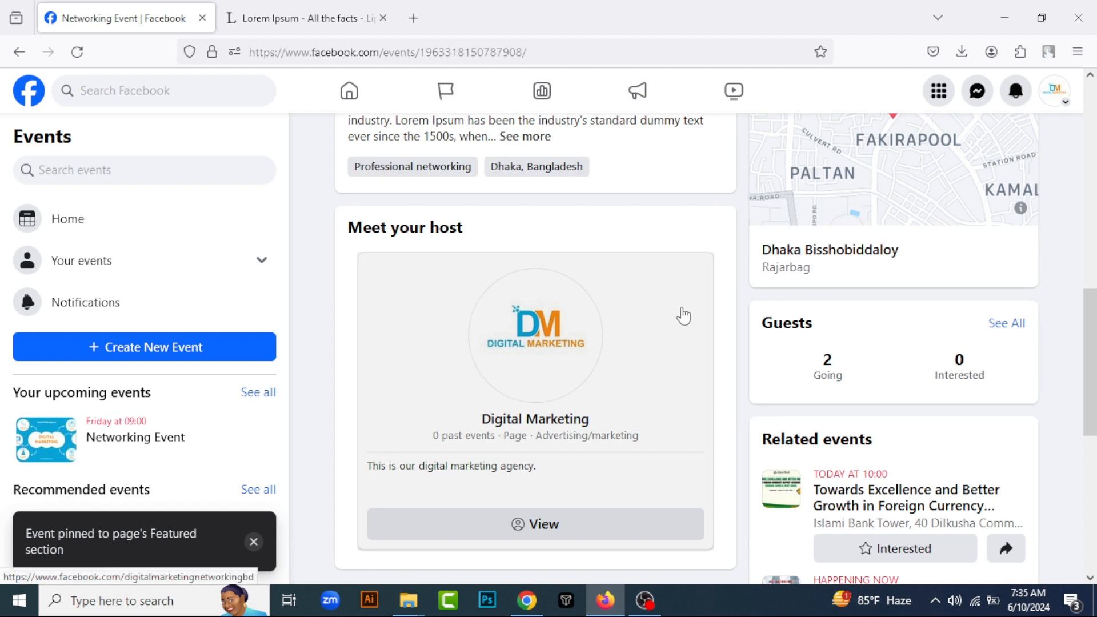
scroll(698, 309, down, 4)
scroll(690, 307, up, 10)
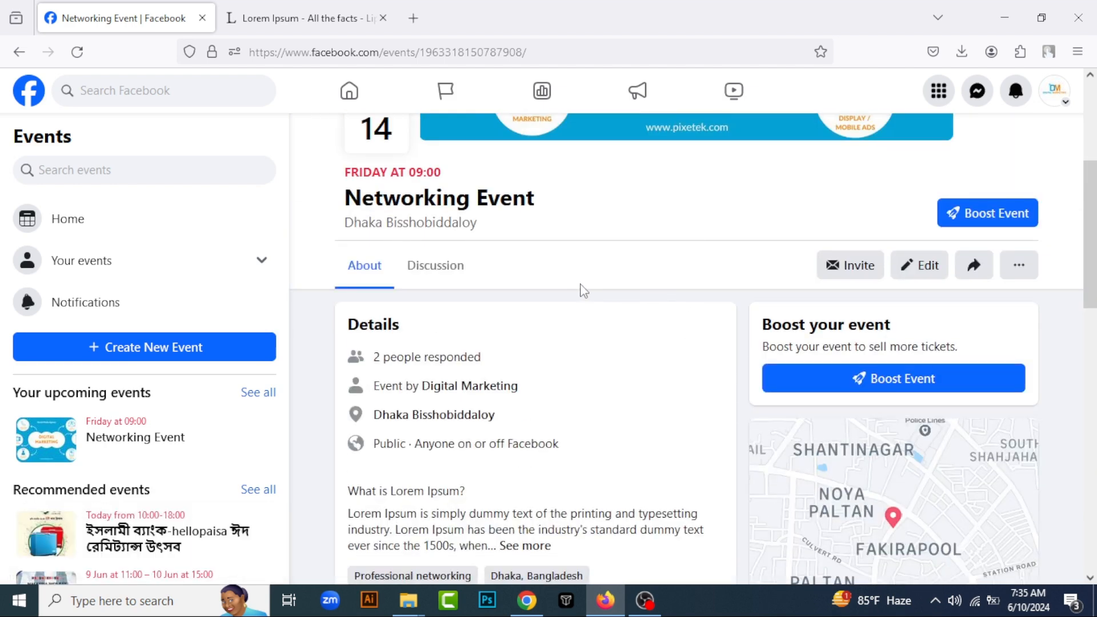
Edit the Networking Event so that its start time is 08:00, and save the change
click(932, 265)
scroll(503, 337, down, 9)
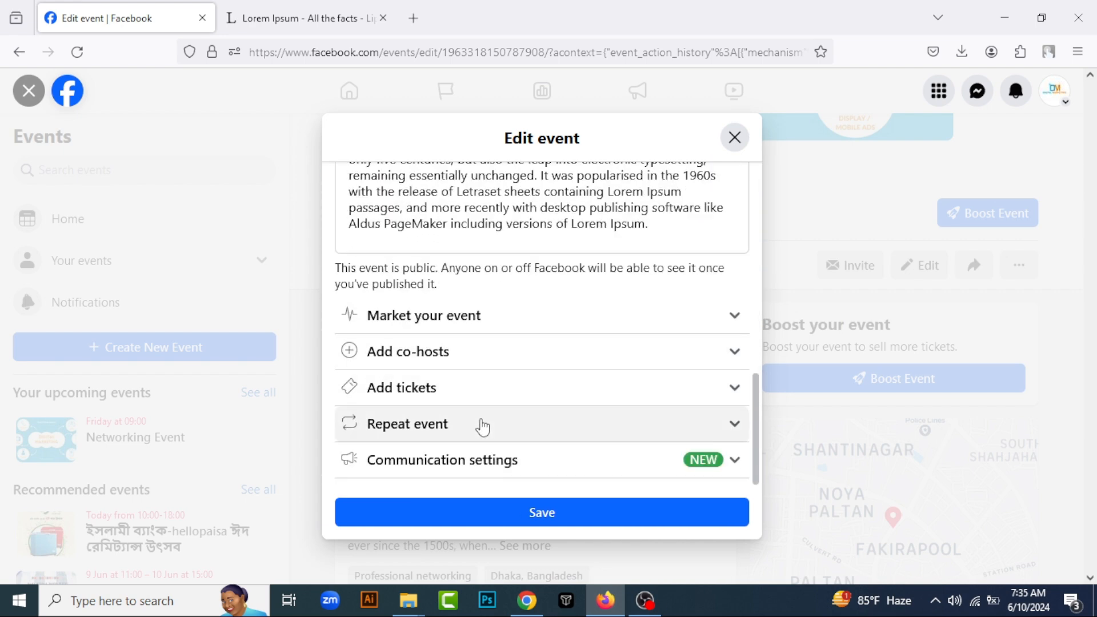
scroll(502, 303, up, 10)
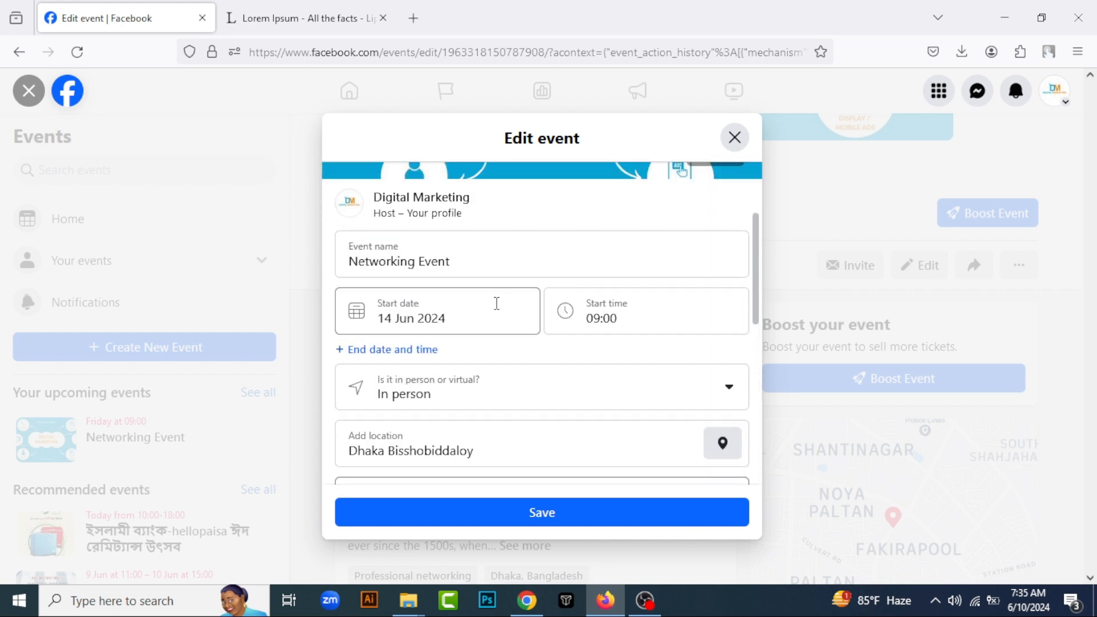
click(612, 317)
scroll(594, 428, down, 3)
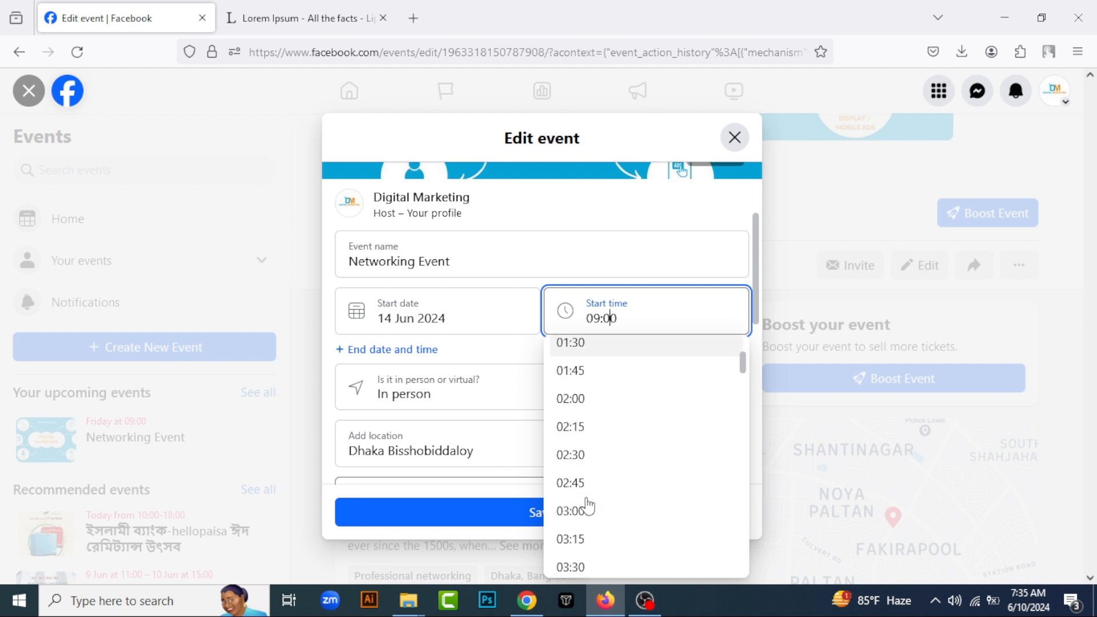
scroll(588, 506, down, 8)
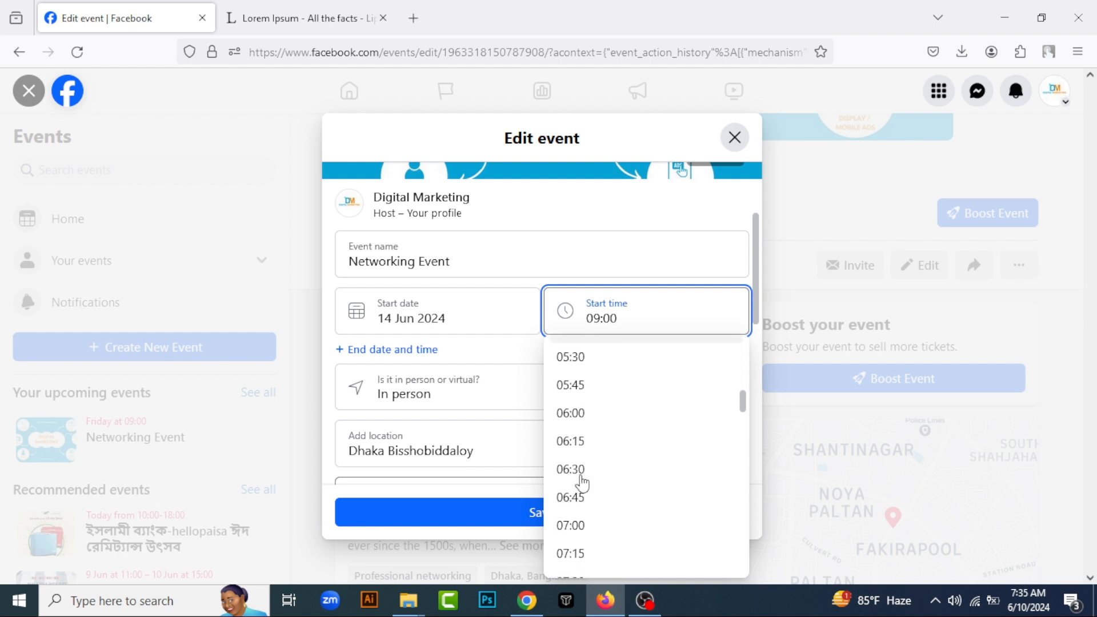
scroll(583, 485, down, 3)
click(583, 484)
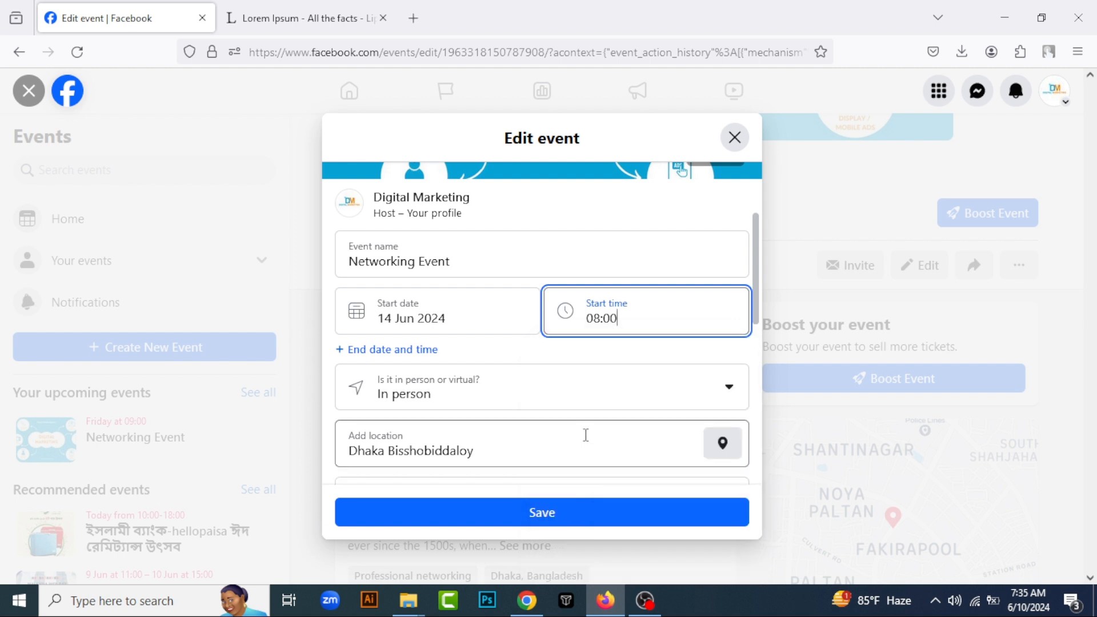
click(558, 520)
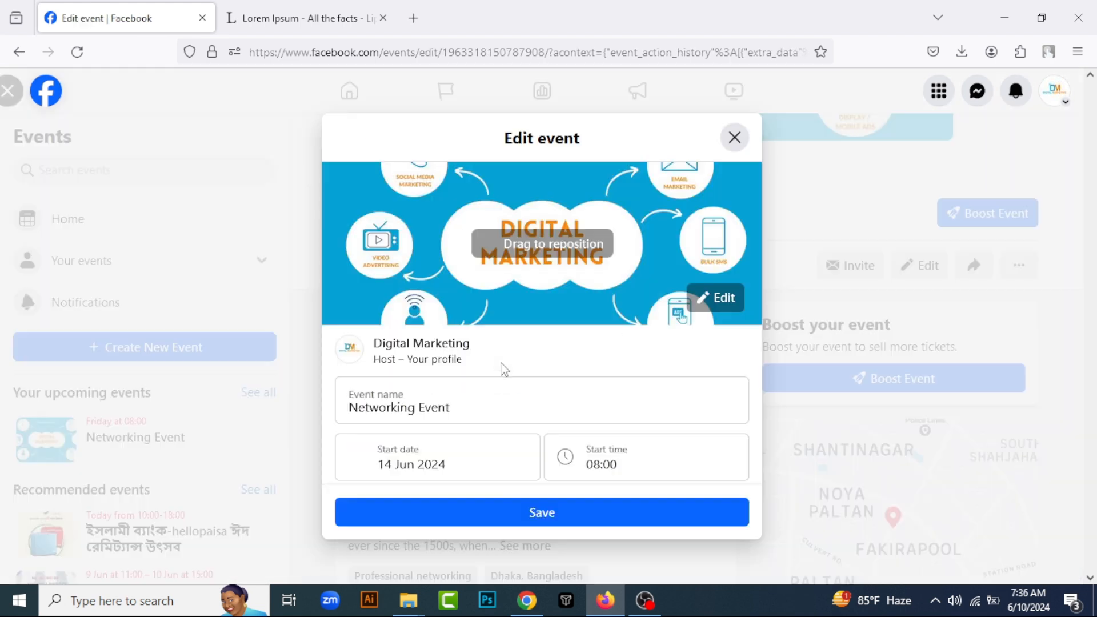
Reopen the event for editing, move its map pin to Fakirapool, and save the location
scroll(423, 409, down, 7)
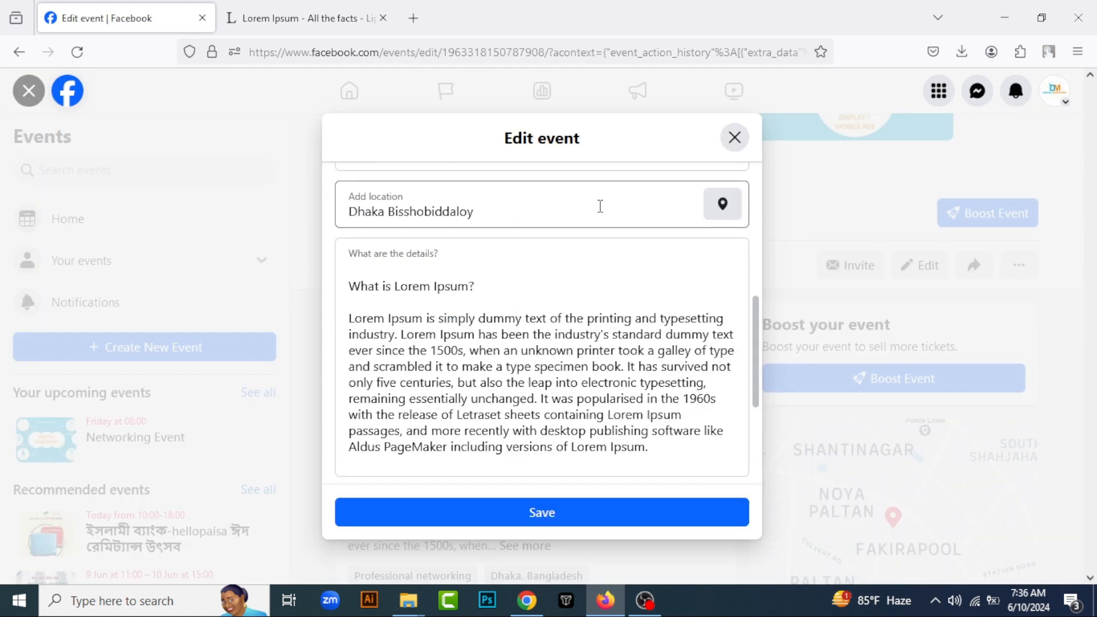
click(718, 211)
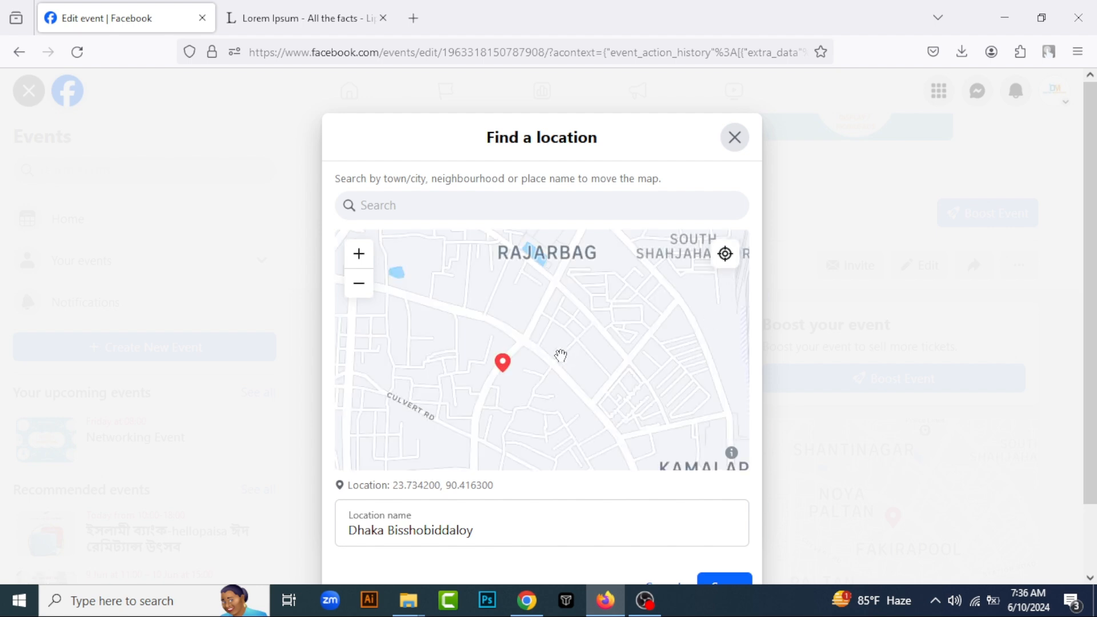
click(518, 395)
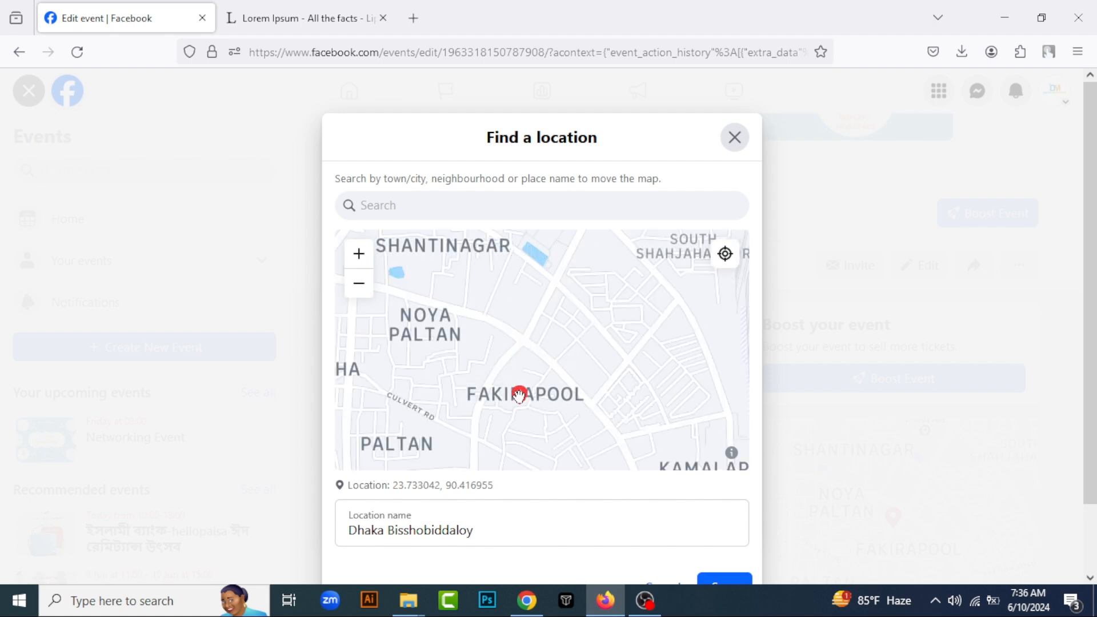
scroll(653, 503, down, 2)
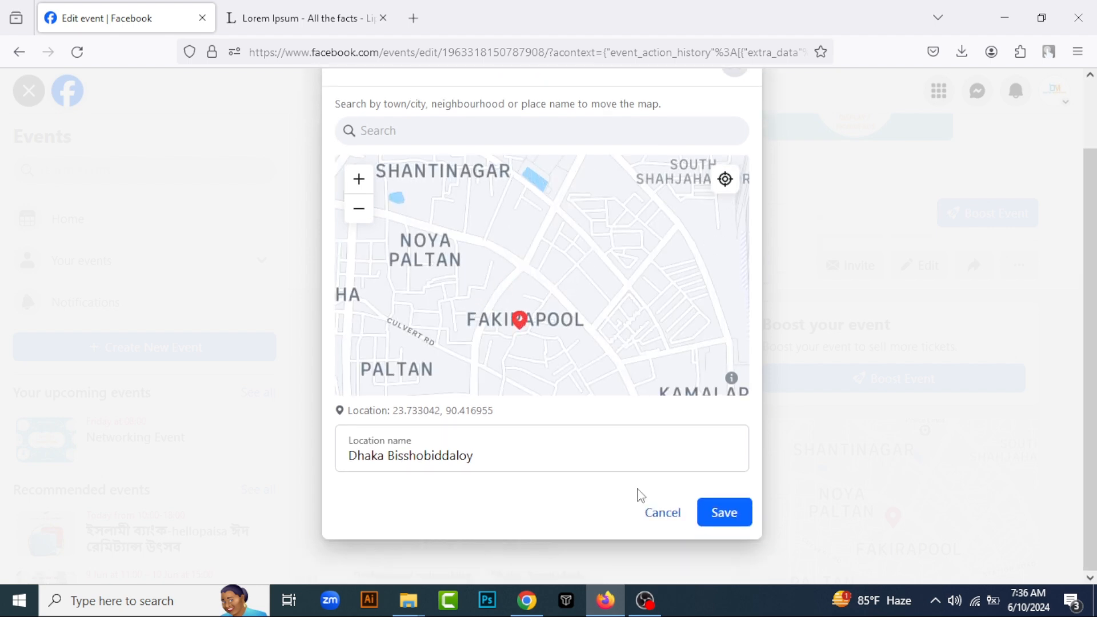
click(724, 512)
Add an end date of 14 Jun 2024 and an end time of 19:00 to the event and save it
scroll(477, 336, down, 4)
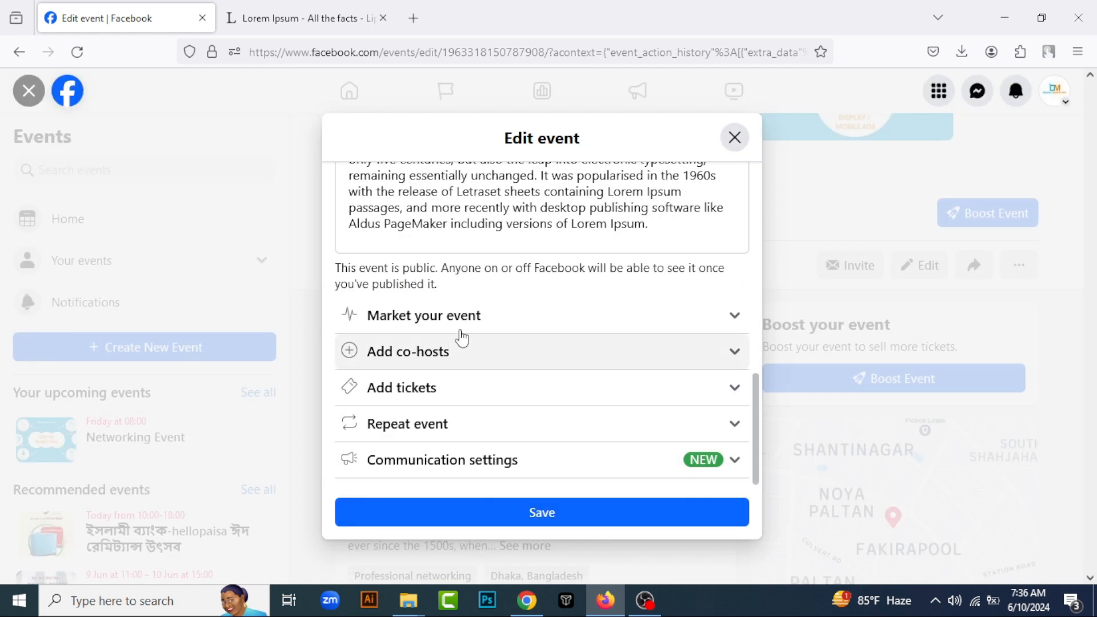
scroll(462, 339, up, 10)
click(441, 360)
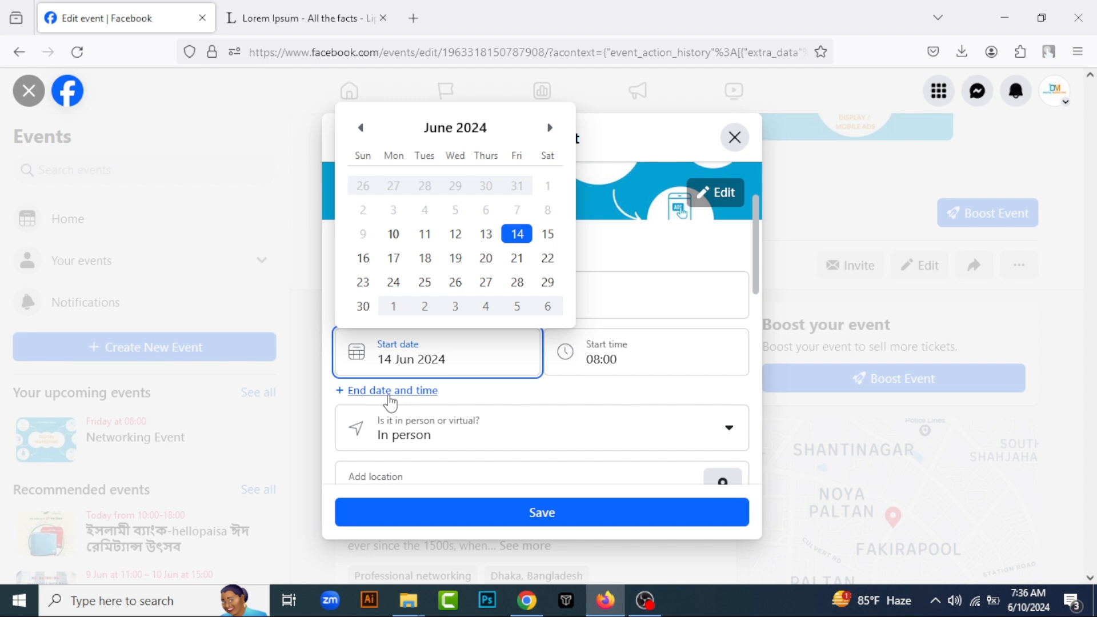
click(390, 393)
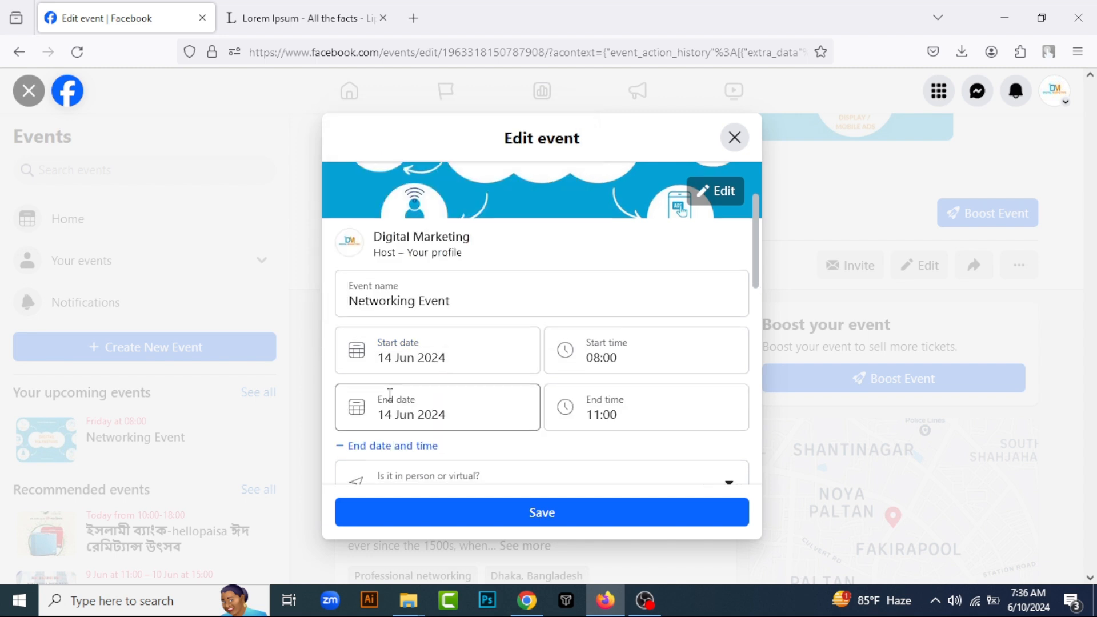
scroll(389, 398, down, 1)
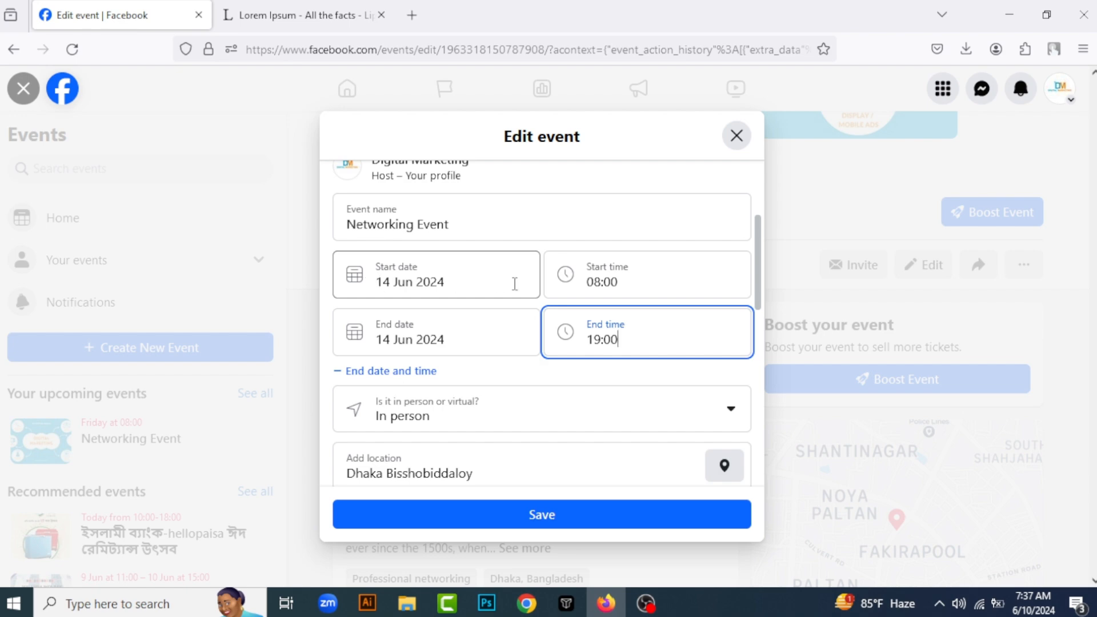
click(550, 519)
Review the updated Networking Event page, plus its Featured card and event post on the Digital Marketing page
scroll(514, 393, down, 4)
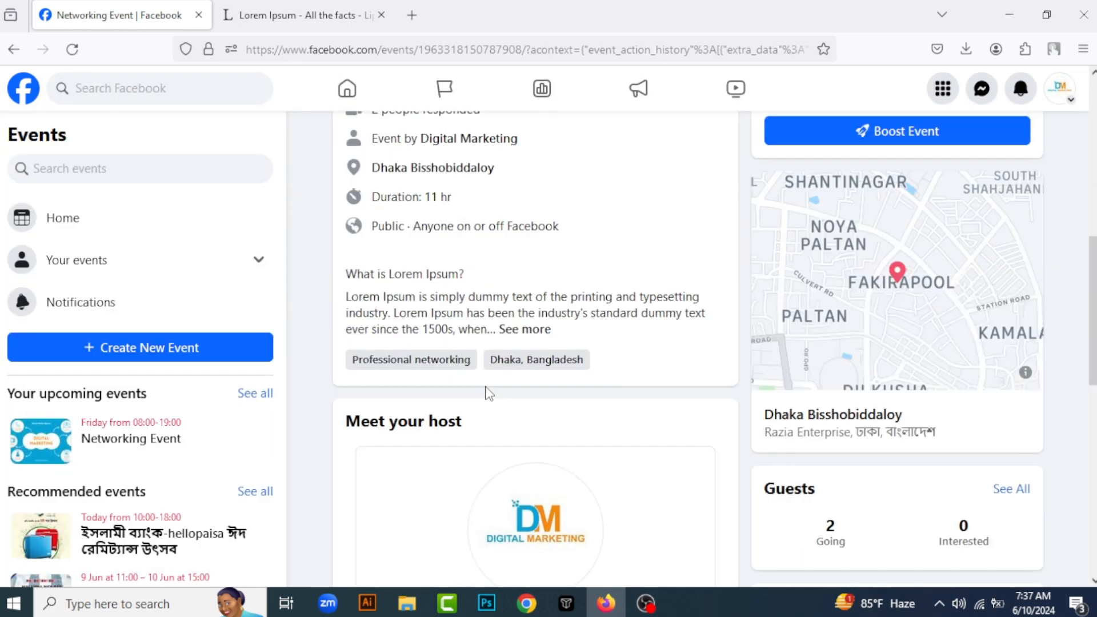
scroll(487, 393, down, 5)
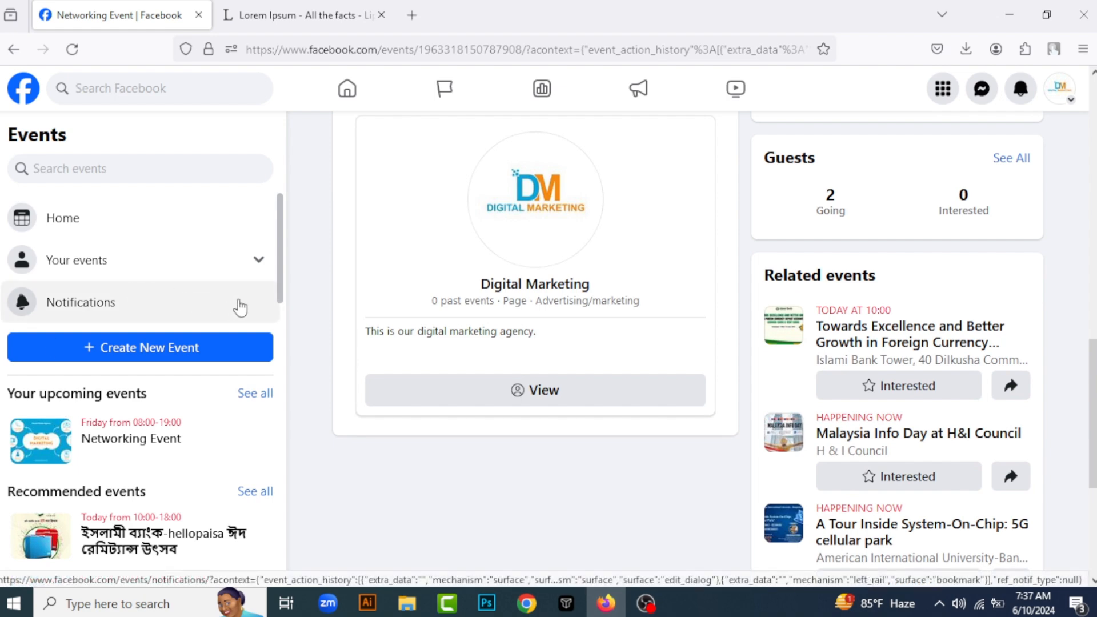
scroll(612, 321, up, 10)
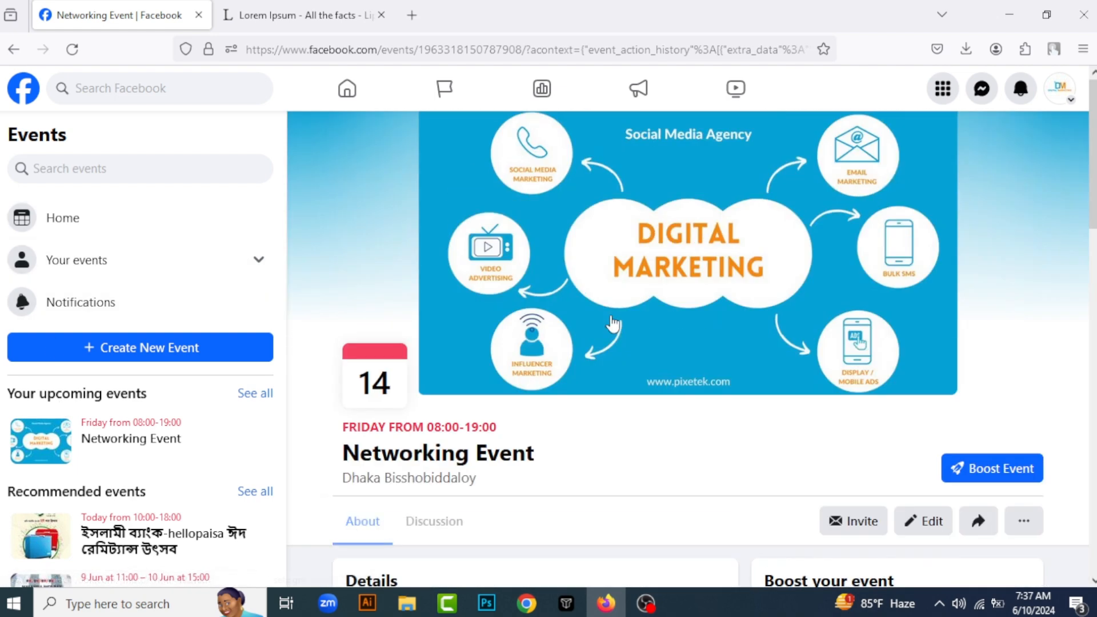
scroll(583, 369, down, 3)
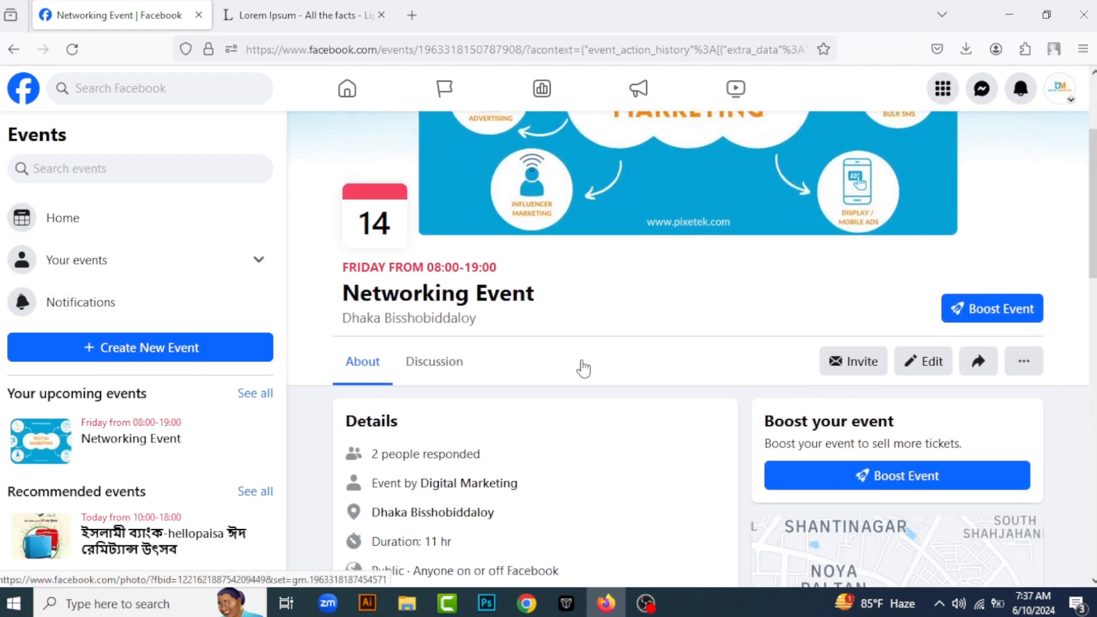
click(1063, 94)
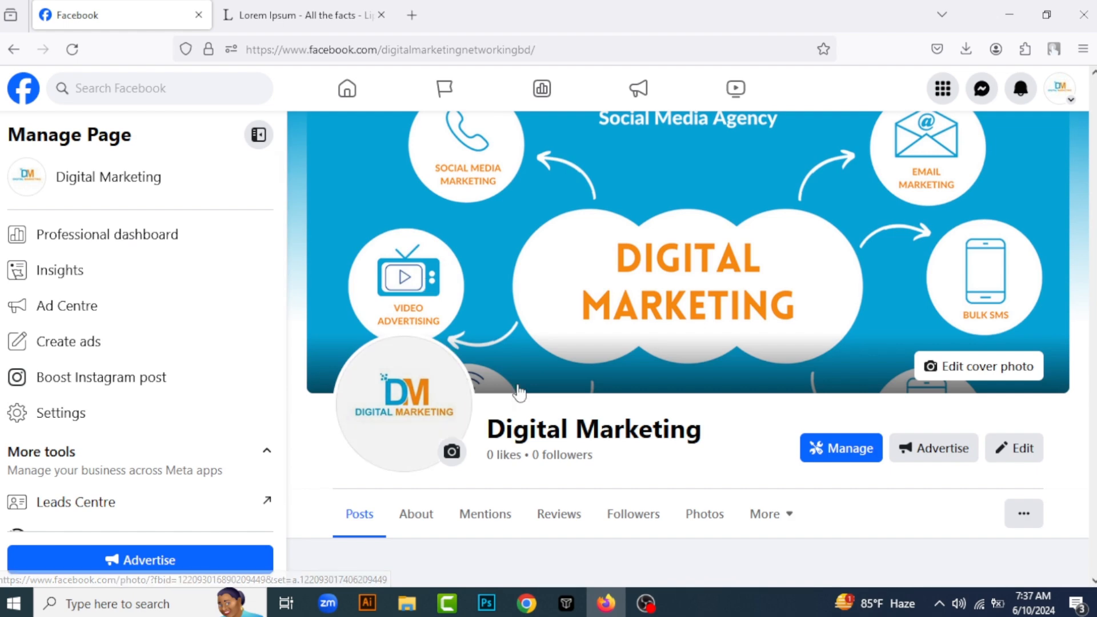
scroll(781, 430, down, 5)
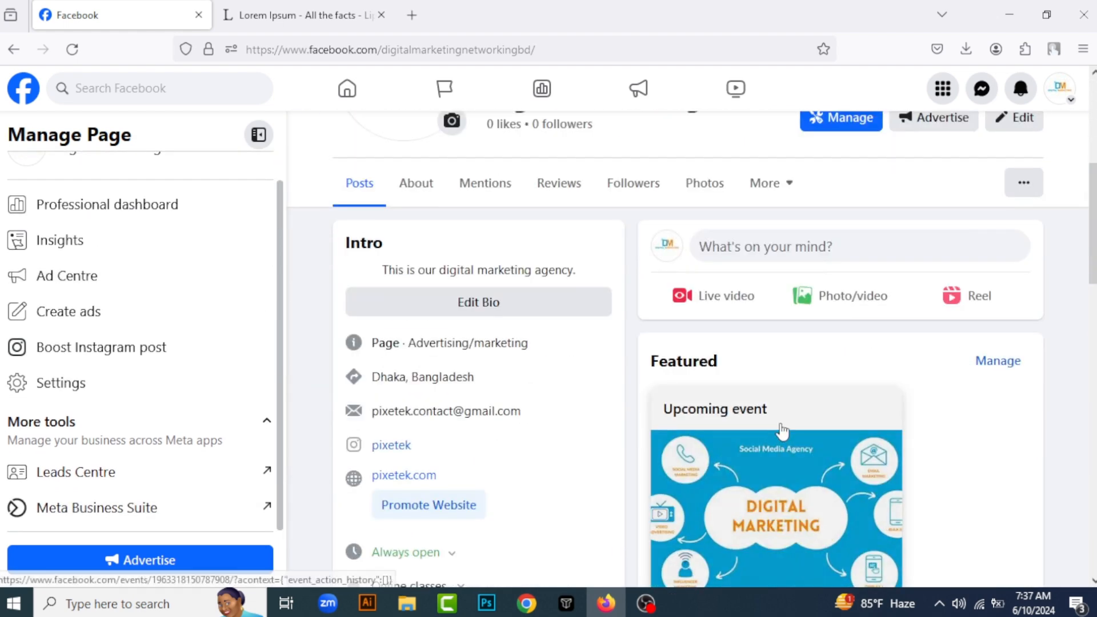
scroll(755, 355, down, 5)
scroll(858, 370, down, 5)
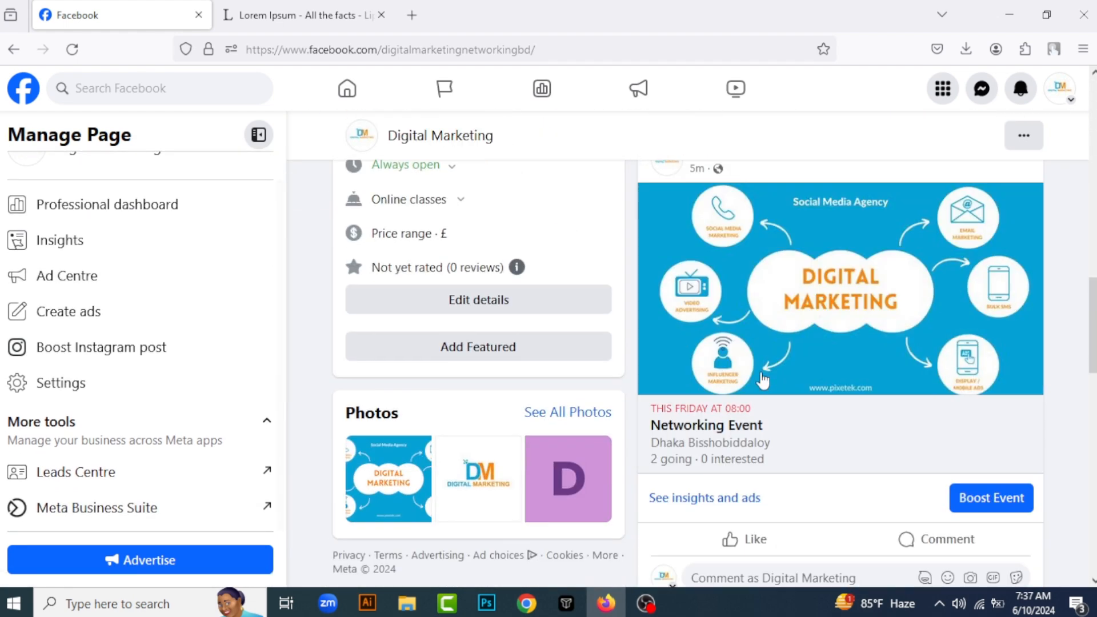
scroll(829, 364, up, 3)
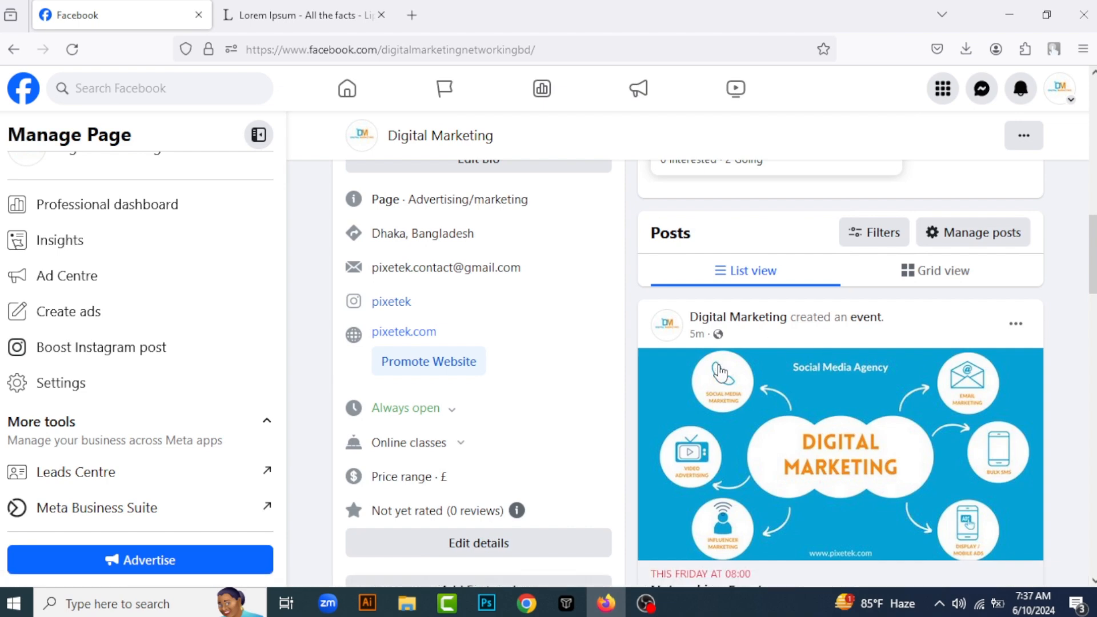
scroll(783, 385, down, 5)
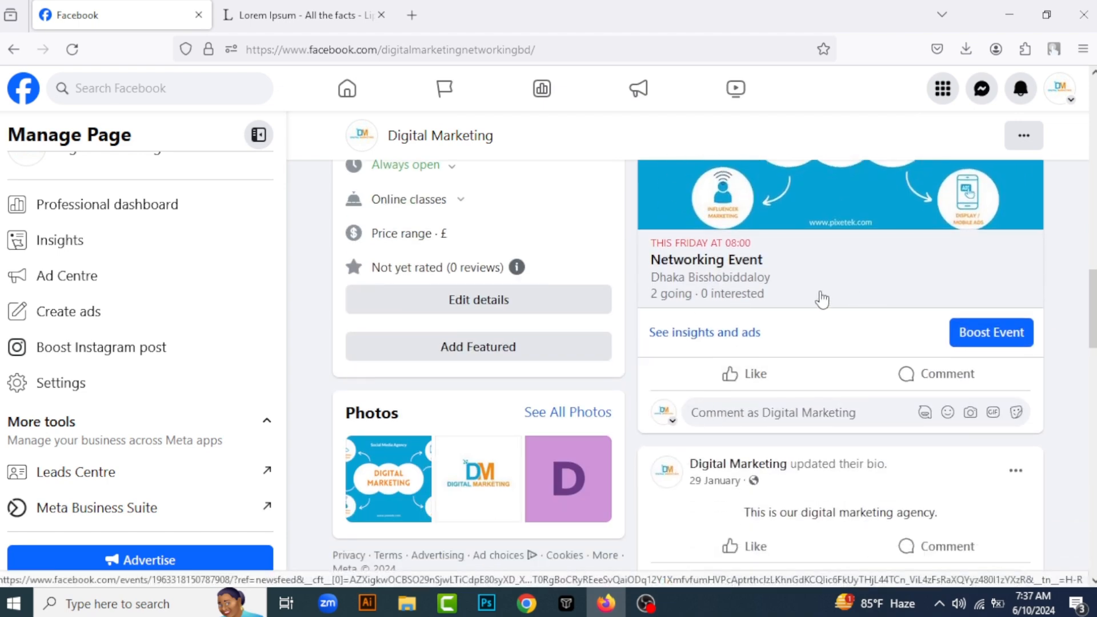
Open the Networking Event from its page post and examine its details, host, guests and related events
click(698, 295)
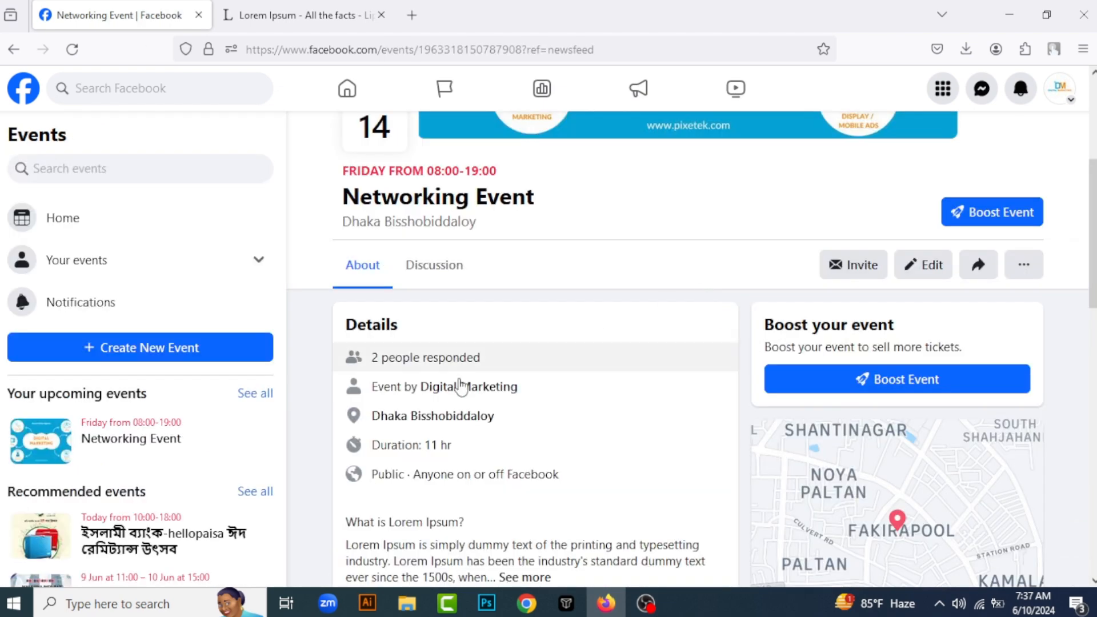
scroll(457, 385, down, 5)
scroll(597, 351, up, 2)
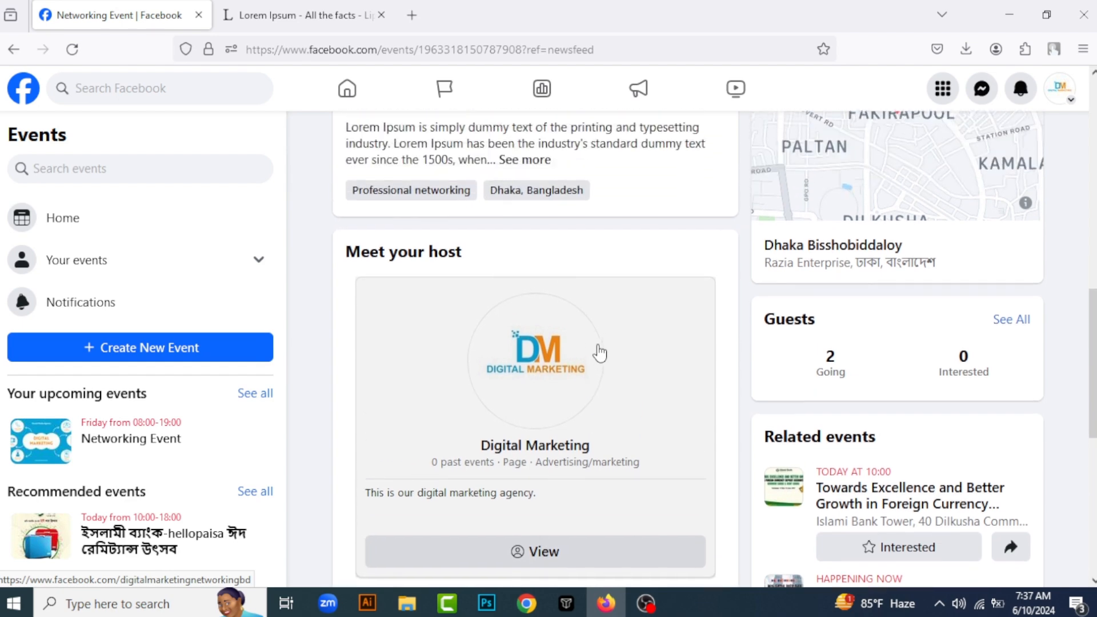
scroll(598, 351, down, 4)
scroll(743, 324, down, 3)
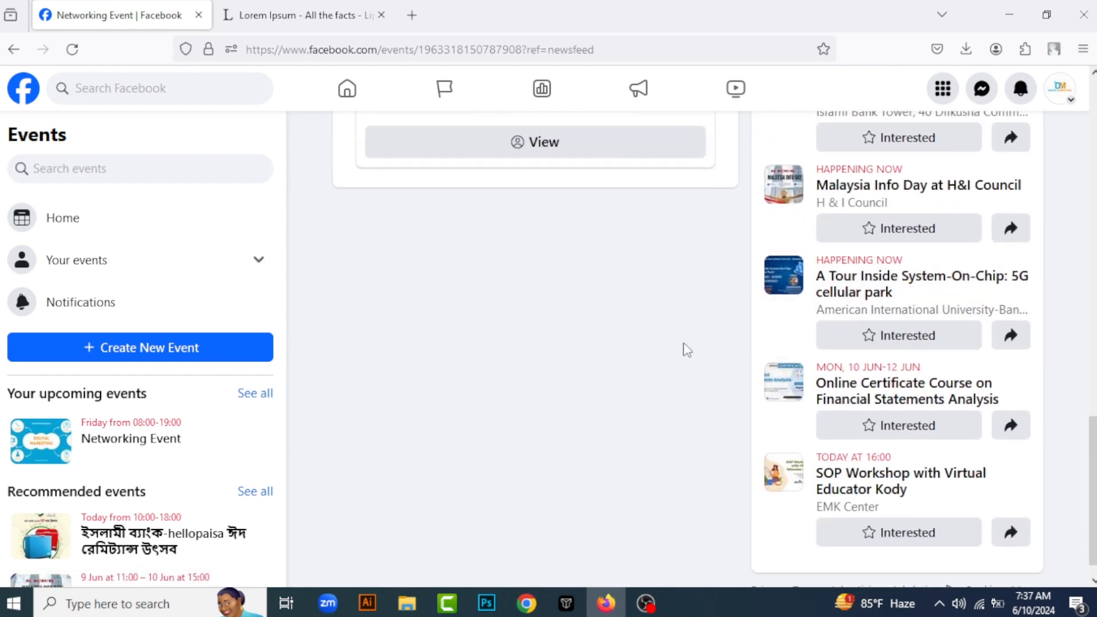
scroll(655, 380, up, 2)
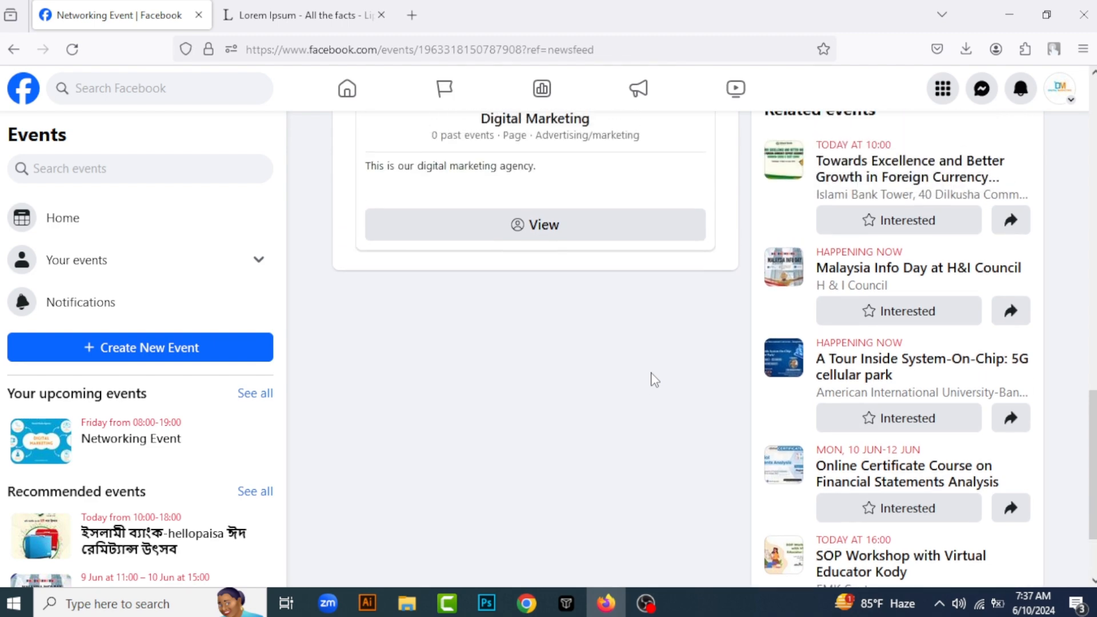
scroll(743, 226, up, 3)
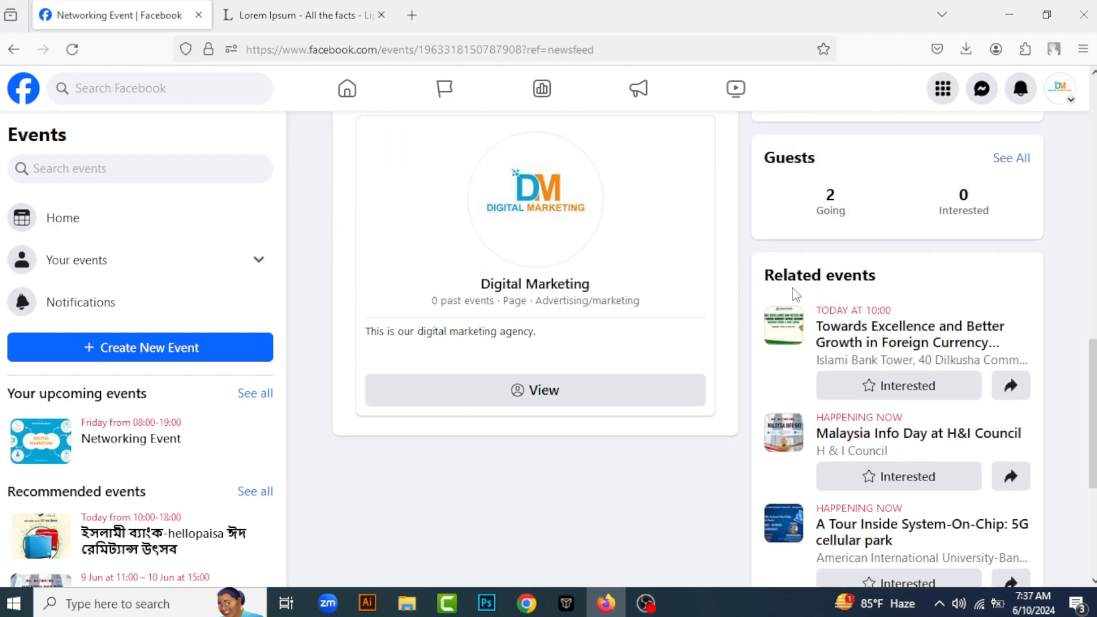
scroll(796, 276, down, 5)
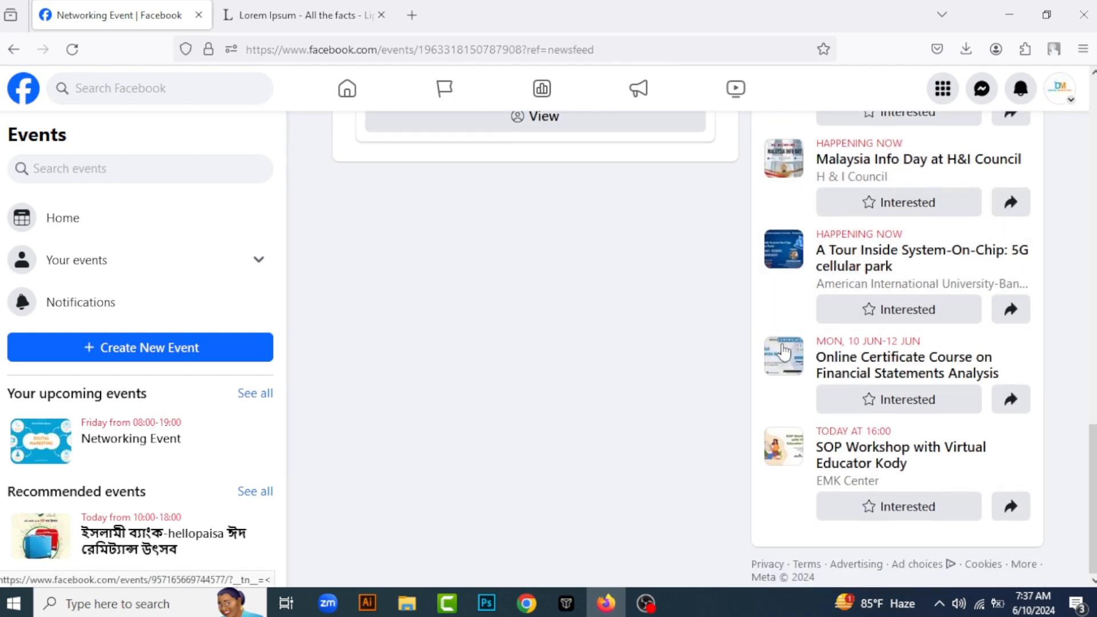
scroll(782, 349, up, 10)
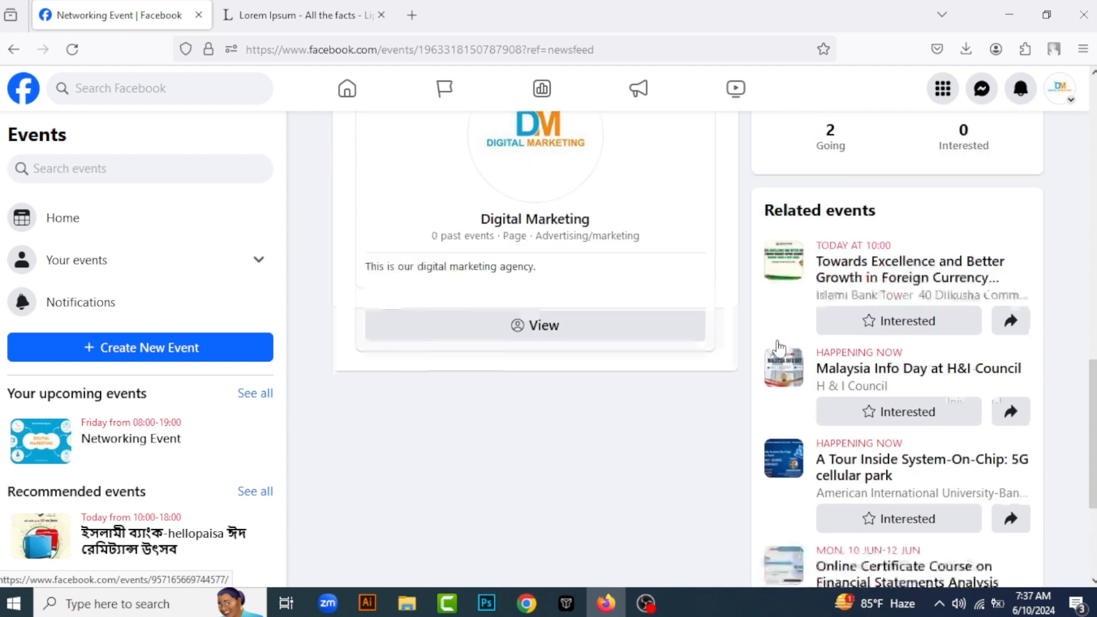
scroll(480, 355, down, 2)
Open the full list of recommended events and browse the Discover events section
scroll(114, 423, down, 2)
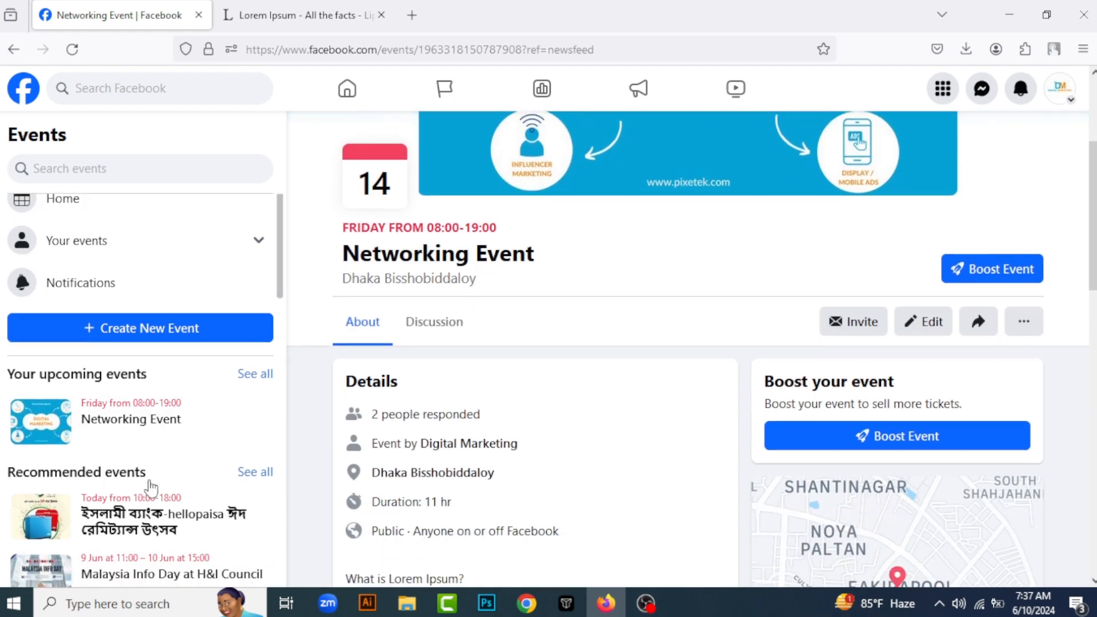
scroll(113, 411, down, 3)
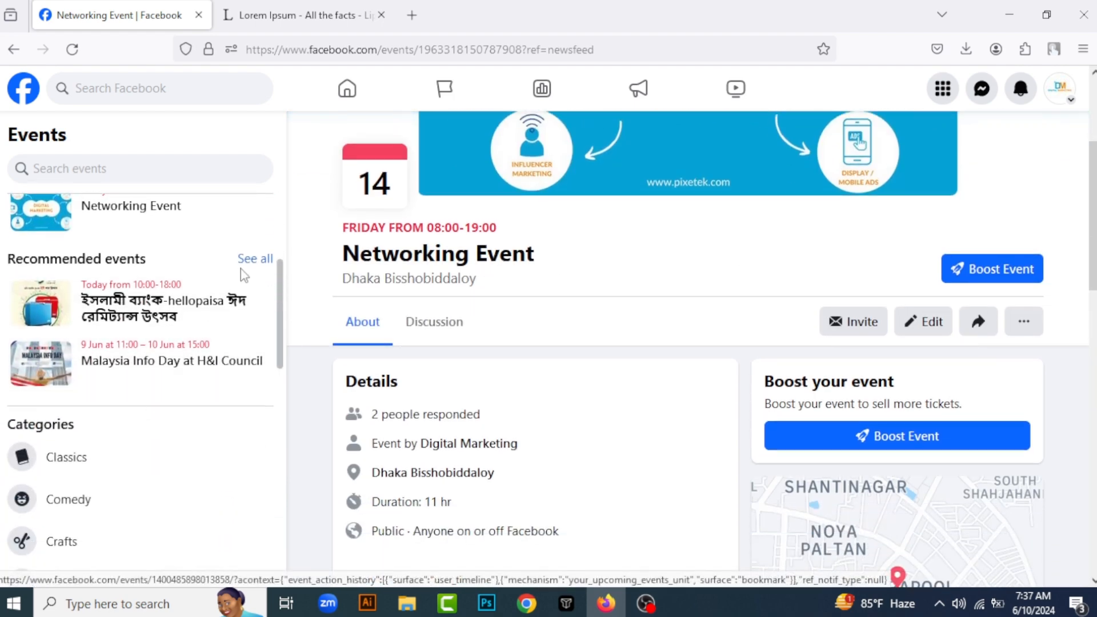
click(256, 260)
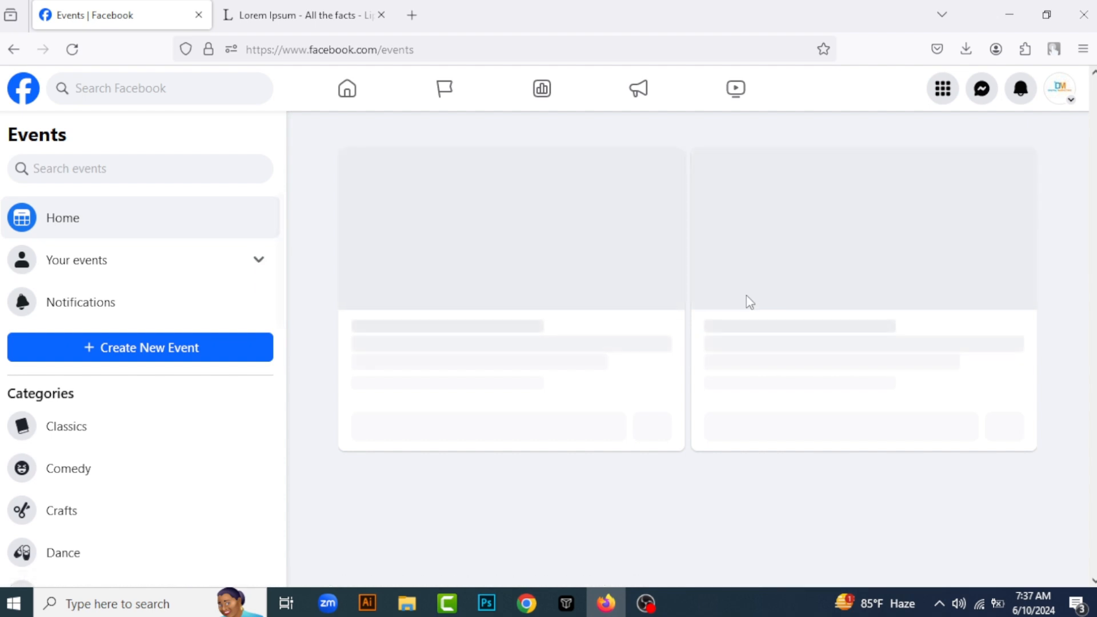
scroll(577, 297, down, 1)
scroll(600, 343, down, 8)
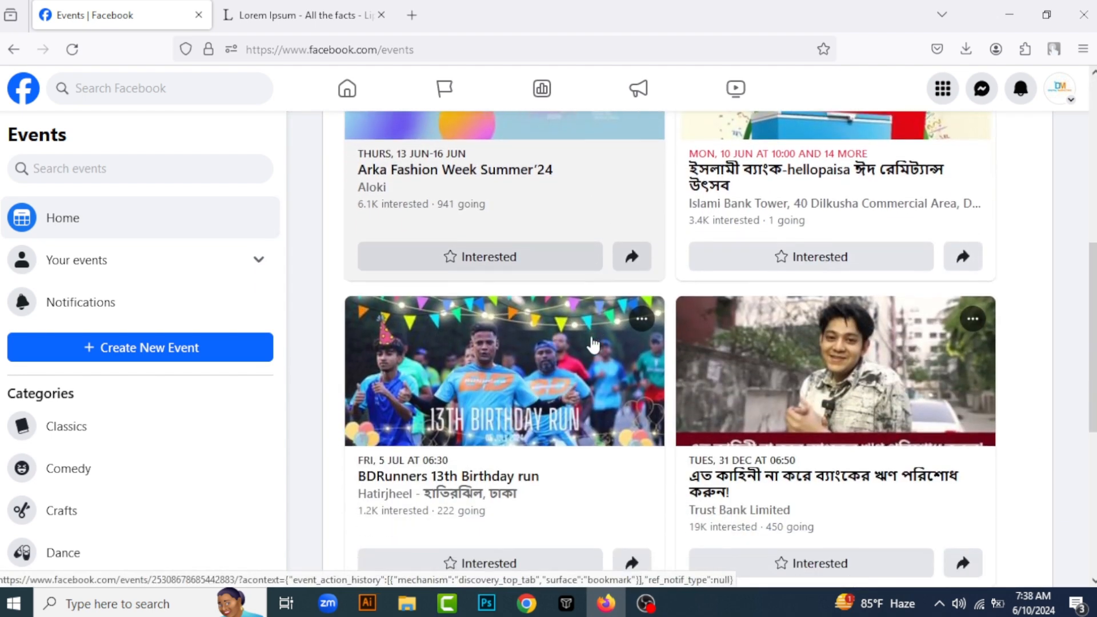
scroll(480, 368, down, 1)
scroll(593, 367, up, 10)
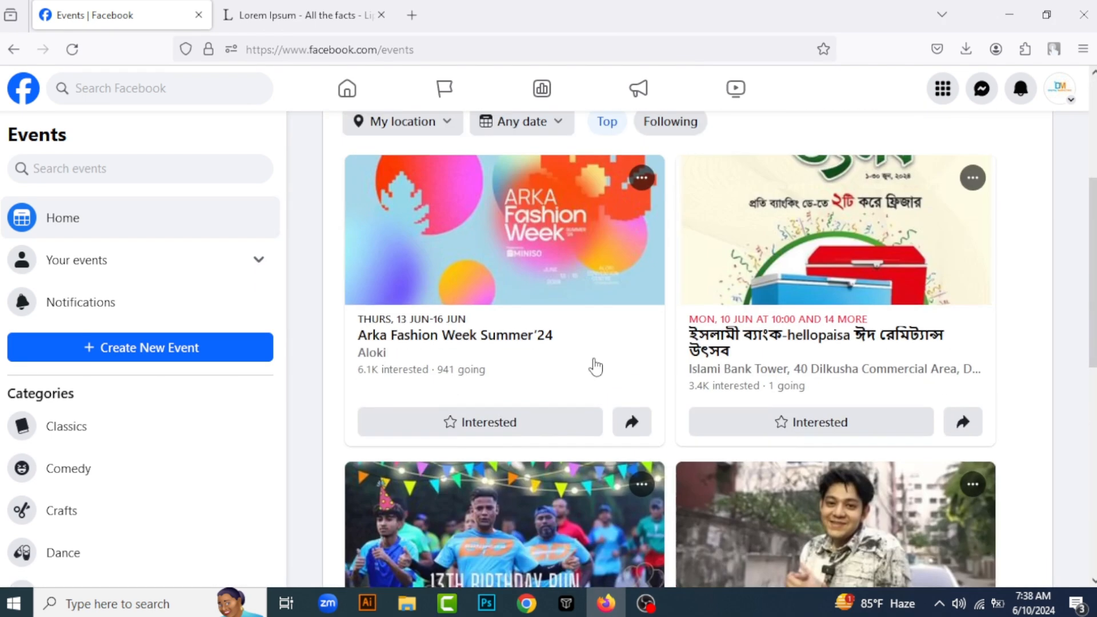
Leave the events area, open the Digital Marketing page and go to its Professional dashboard
click(23, 90)
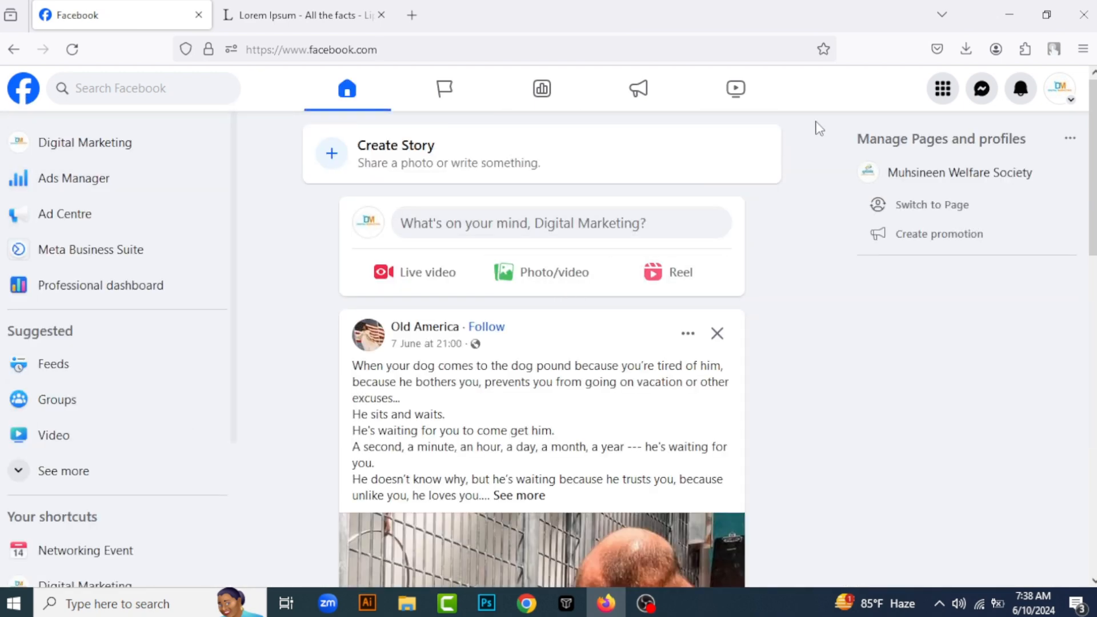
click(119, 149)
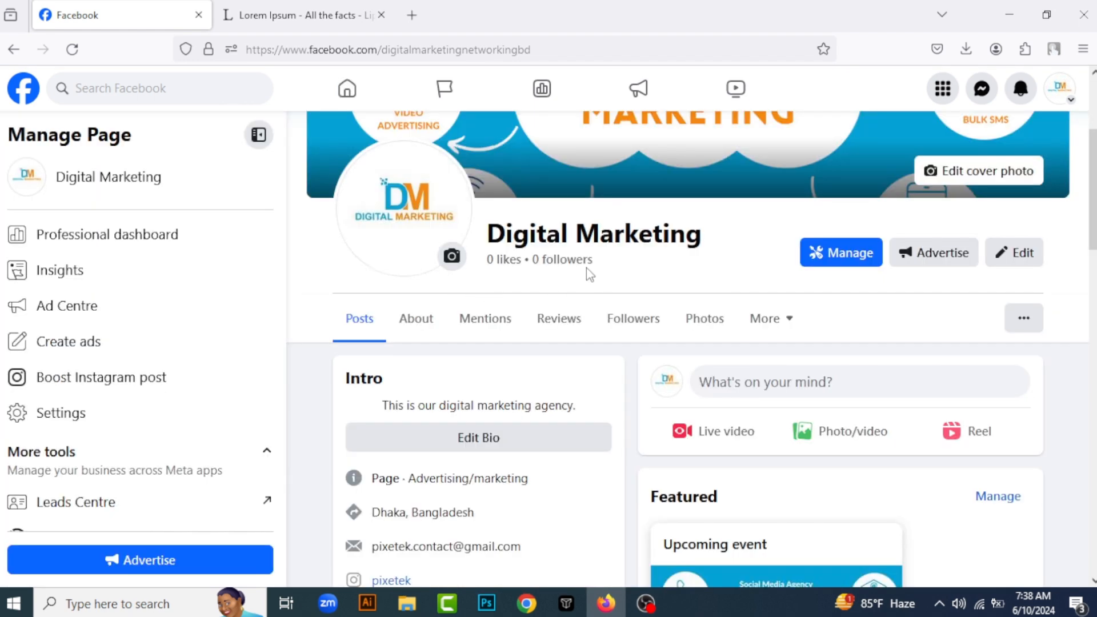
scroll(109, 343, down, 1)
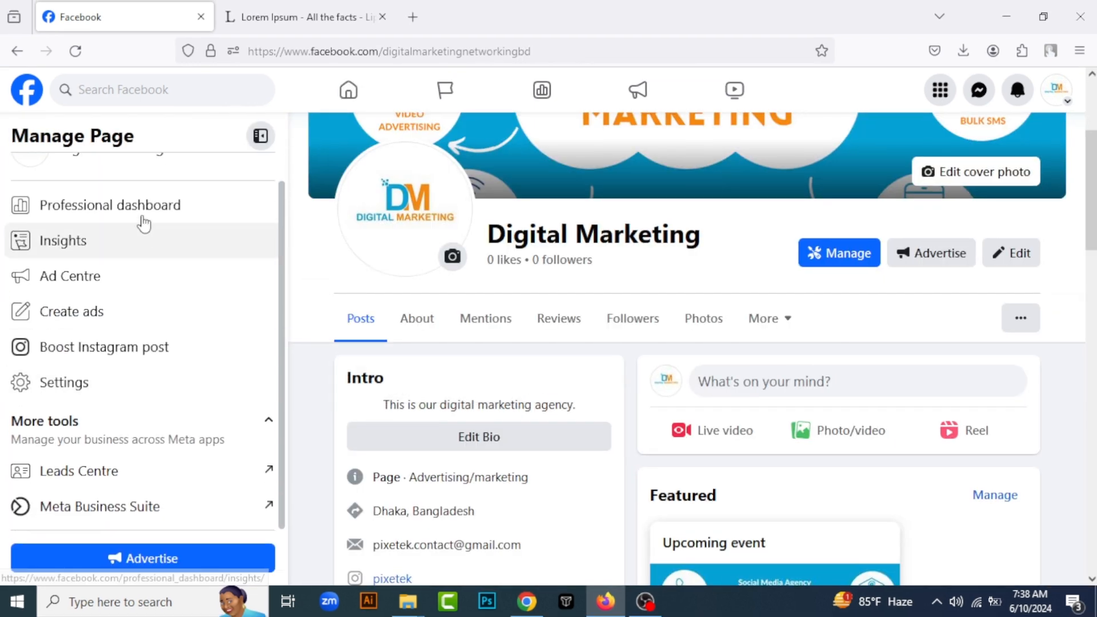
click(142, 209)
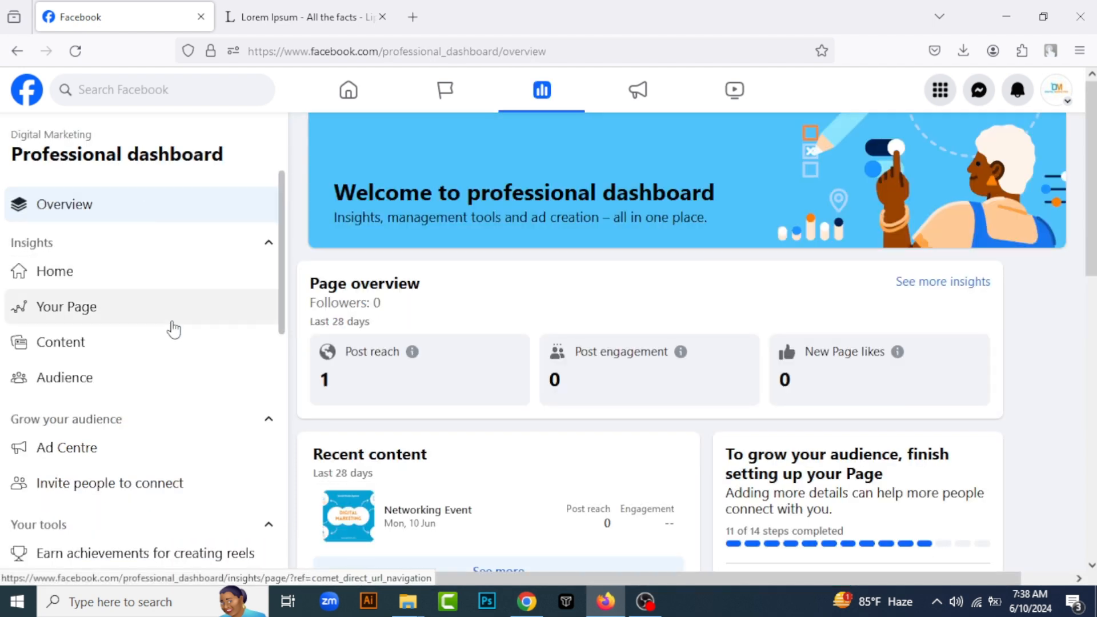
Look through the dashboard's insights, audience growth and Your tools sections, and open the Comments manager
scroll(172, 366, down, 2)
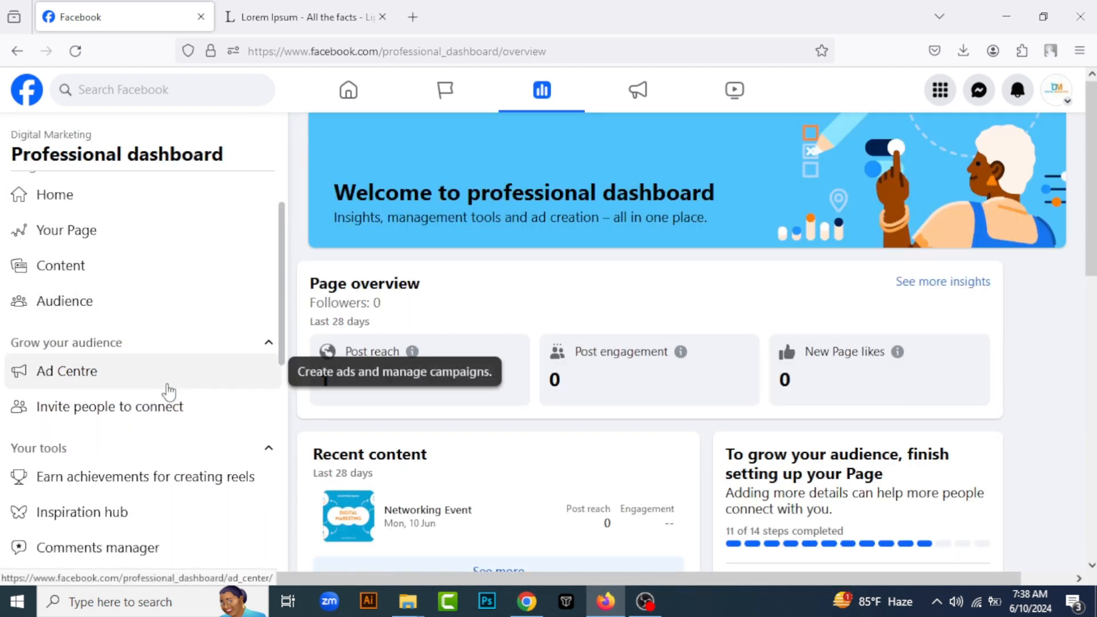
scroll(169, 392, down, 2)
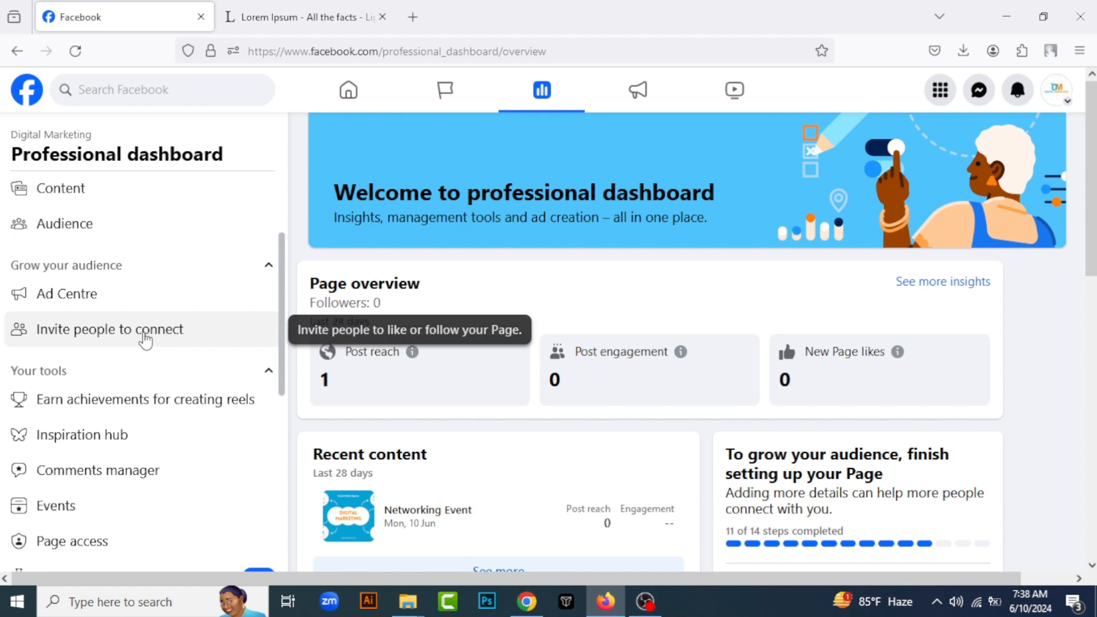
scroll(89, 280, up, 2)
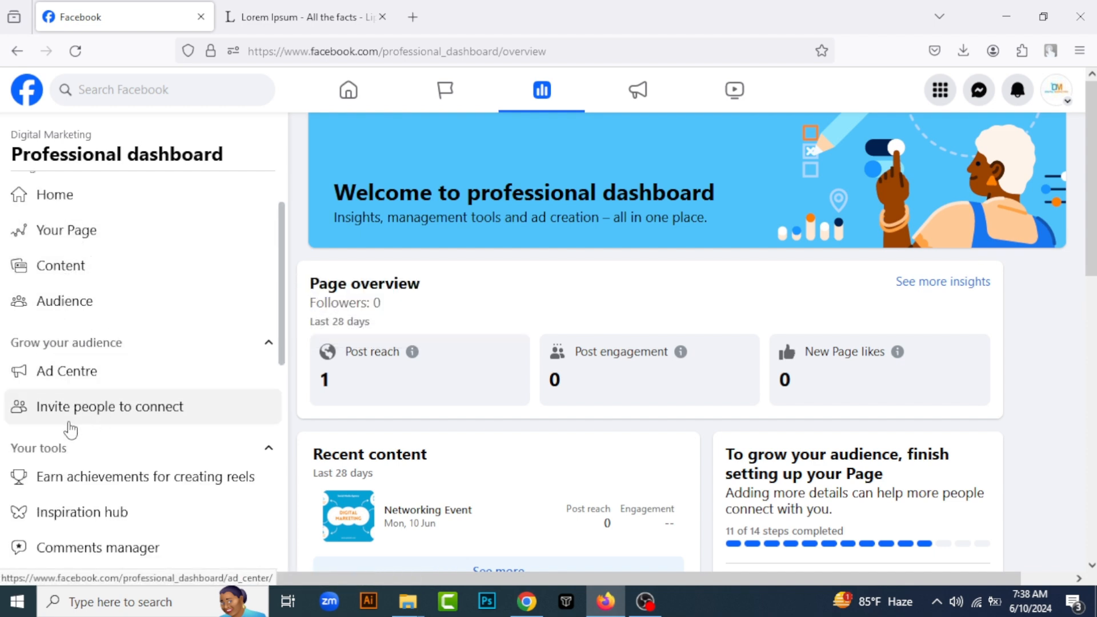
scroll(151, 422, down, 2)
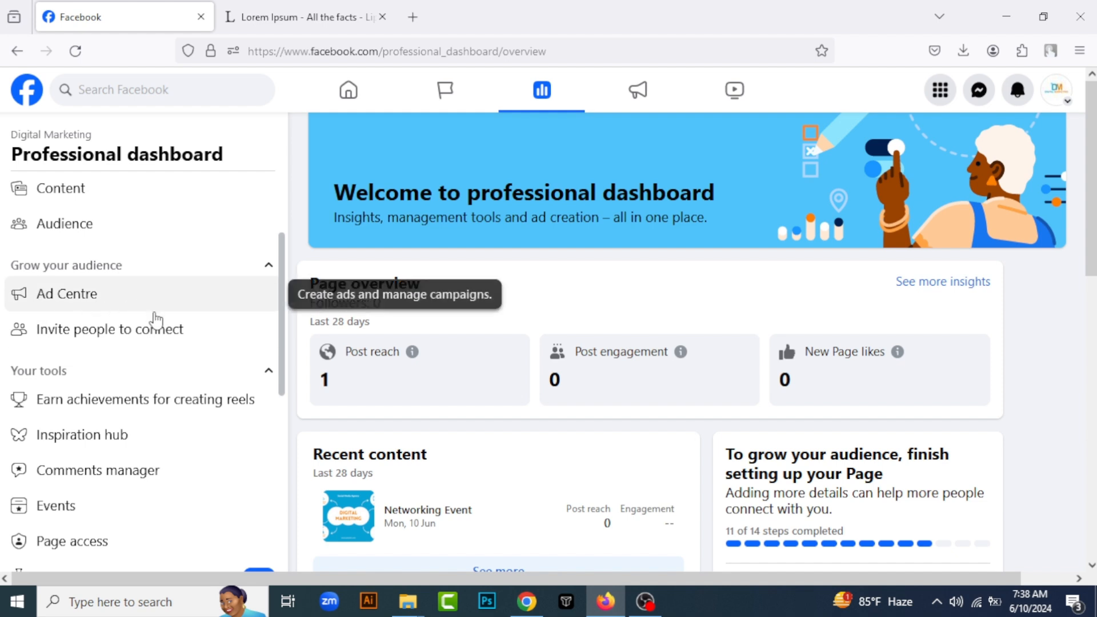
scroll(91, 417, down, 2)
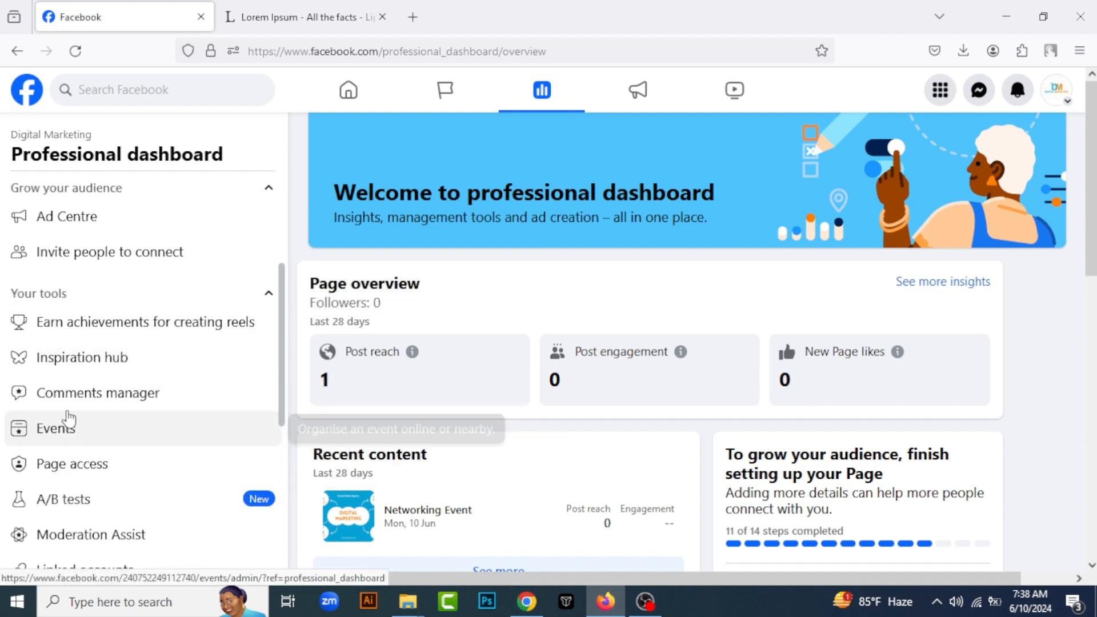
scroll(71, 460, down, 2)
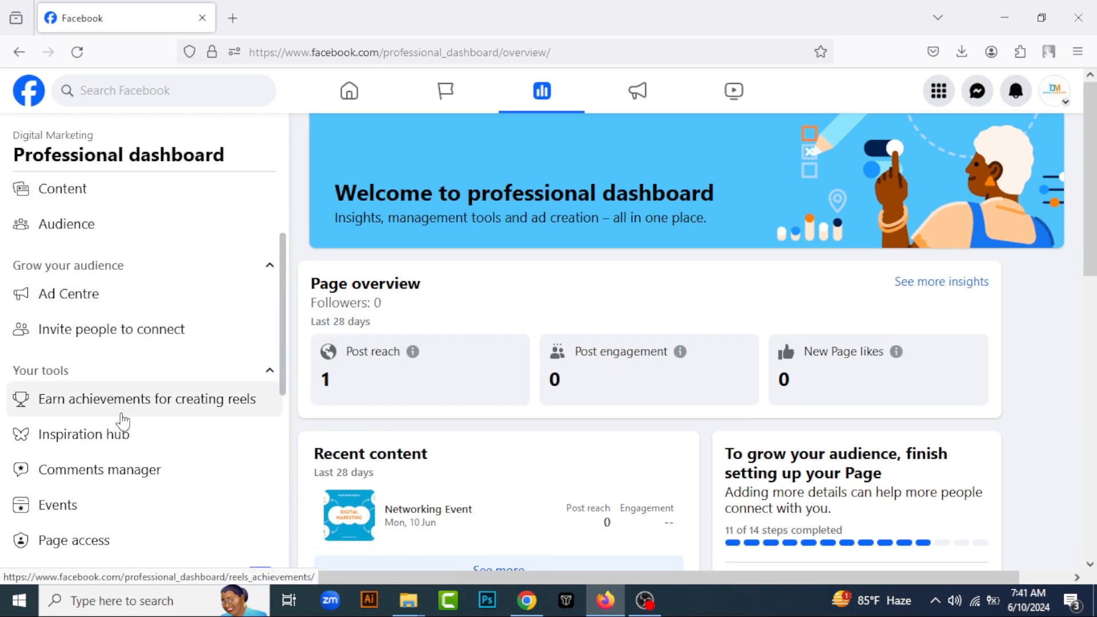
scroll(119, 423, down, 2)
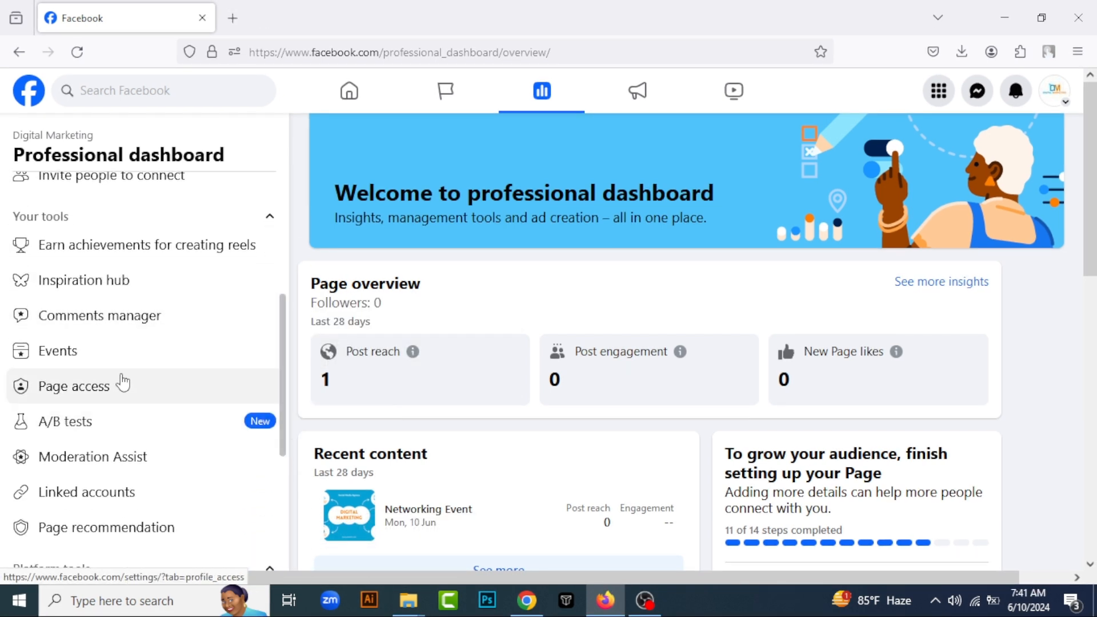
click(168, 321)
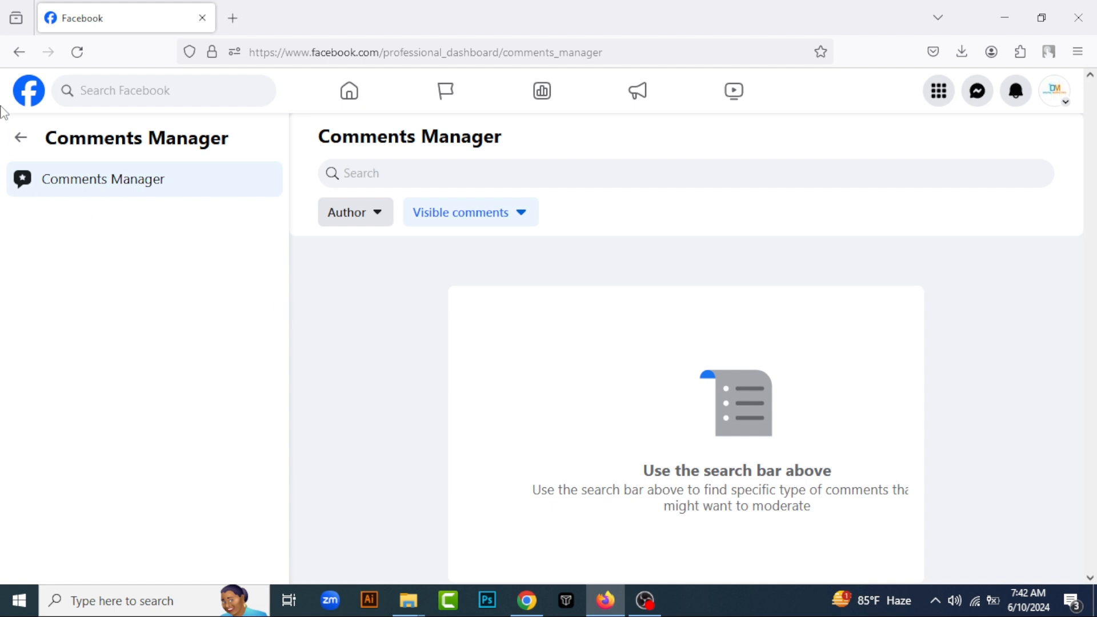
Return to the Professional dashboard and open Moderation Assist from the page's tools
click(19, 140)
scroll(137, 394, down, 3)
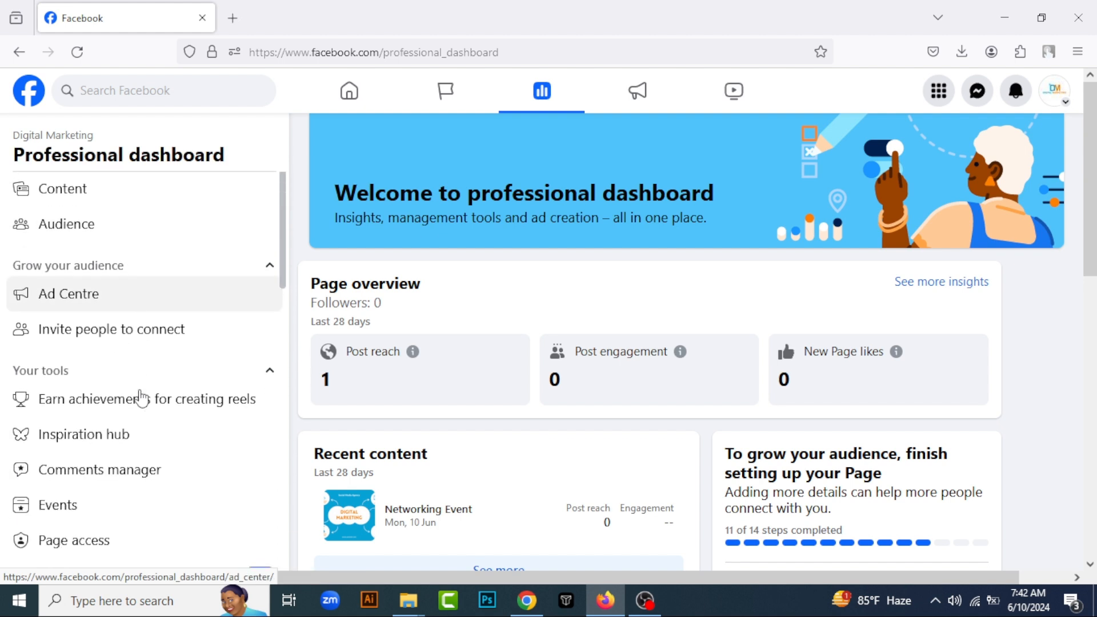
scroll(142, 399, down, 4)
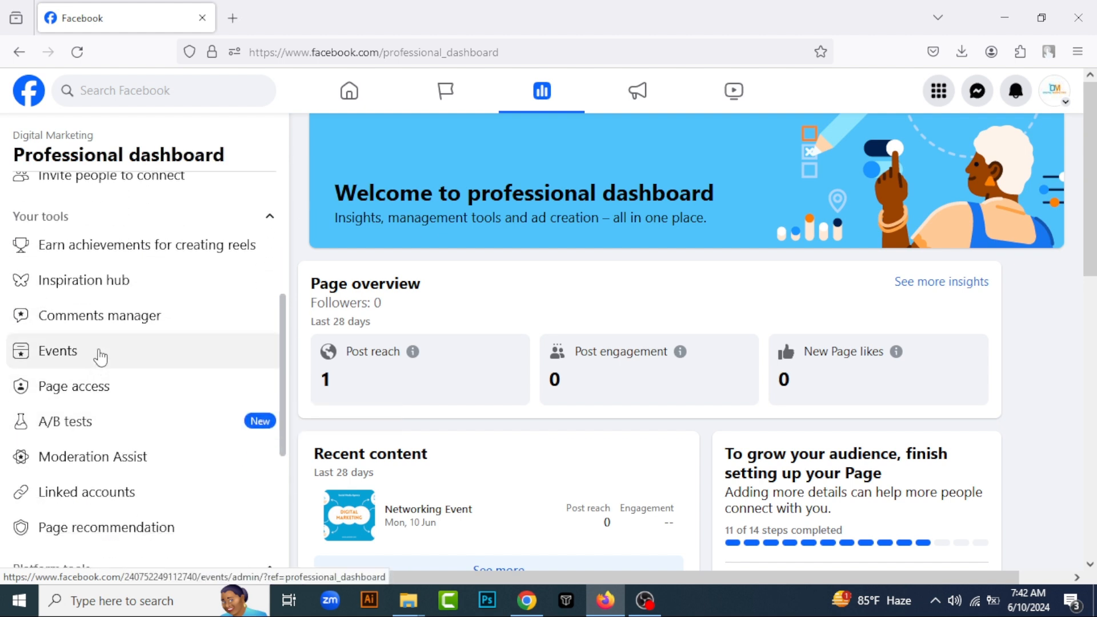
scroll(101, 360, down, 2)
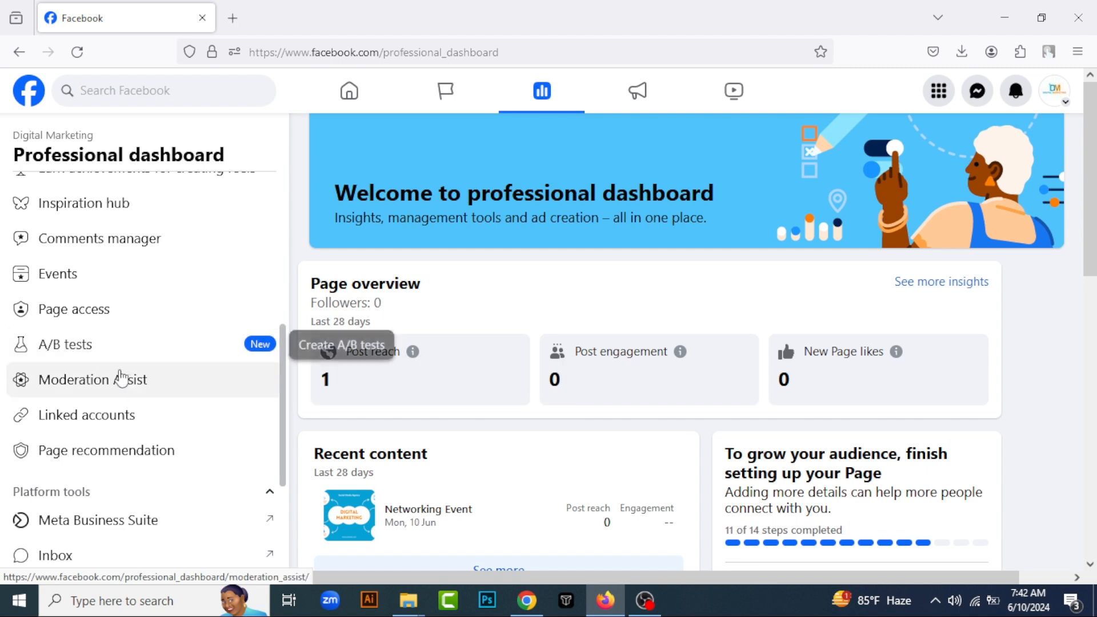
click(151, 387)
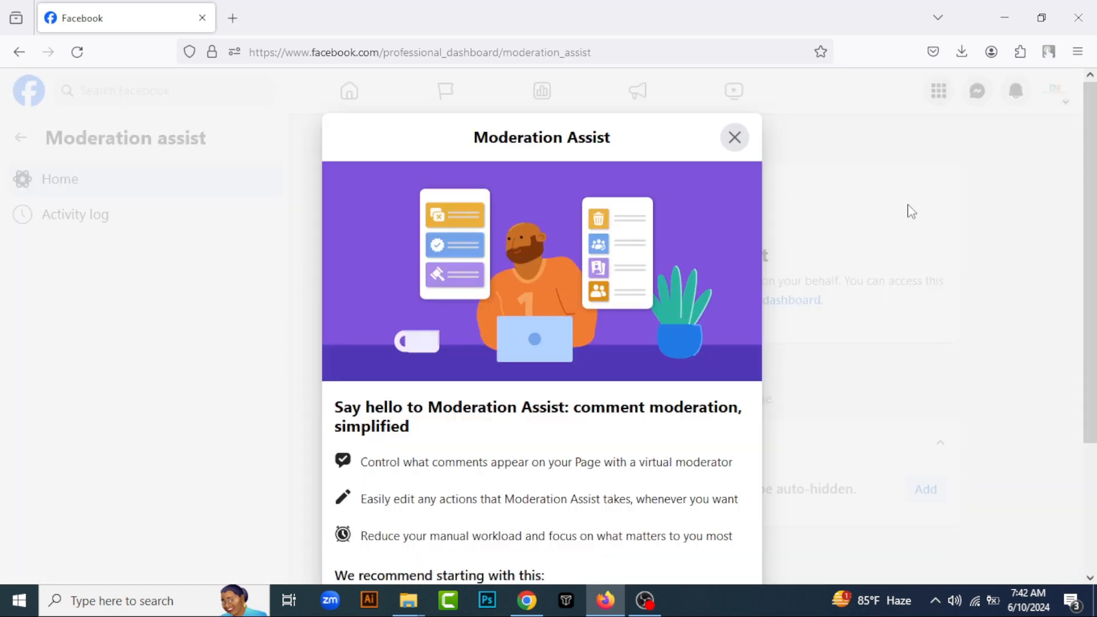
Accept the recommended Moderation Assist criterion that auto-hides comments from authors without friends or followers, and look over the criteria list
scroll(612, 416, down, 3)
click(704, 513)
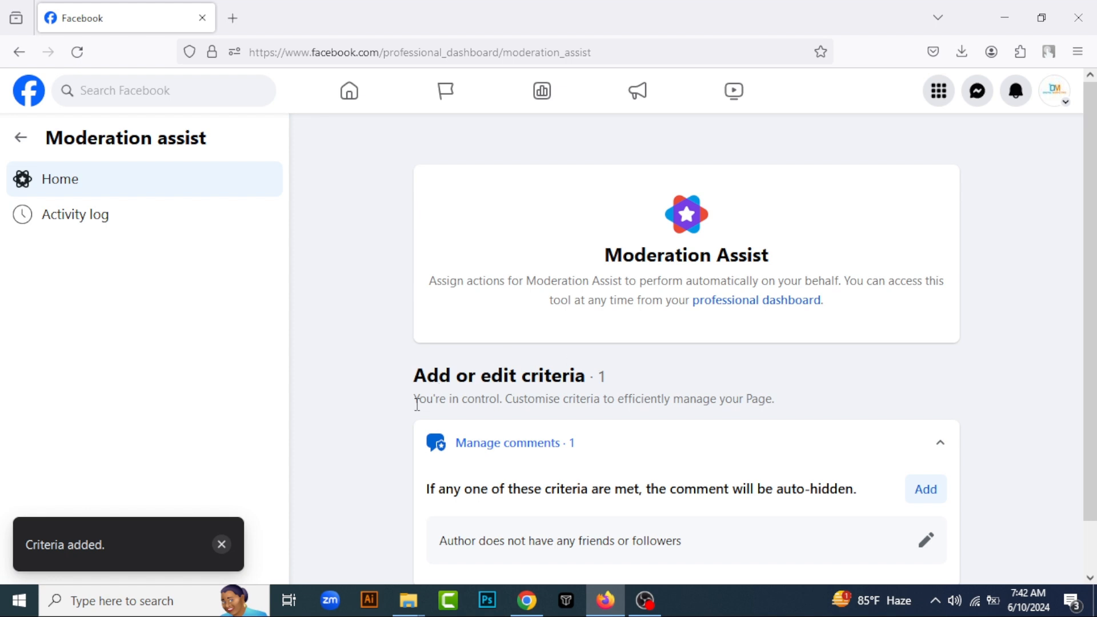
scroll(417, 404, down, 2)
scroll(430, 312, up, 1)
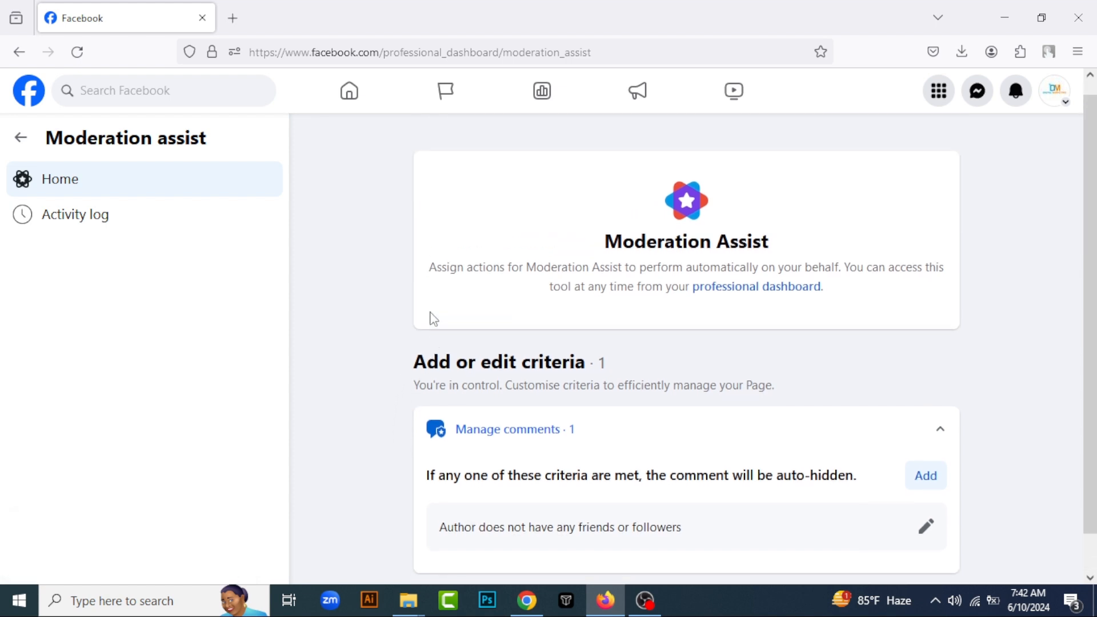
scroll(387, 410, down, 1)
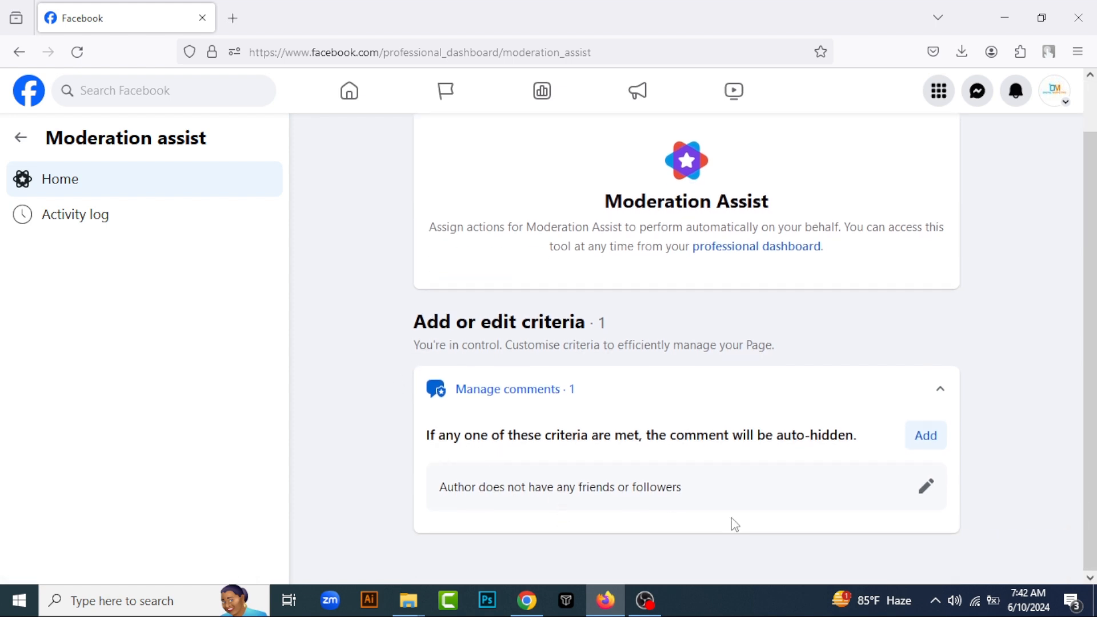
Open the no friends or followers criterion for editing, review its rule and close it without saving
click(926, 485)
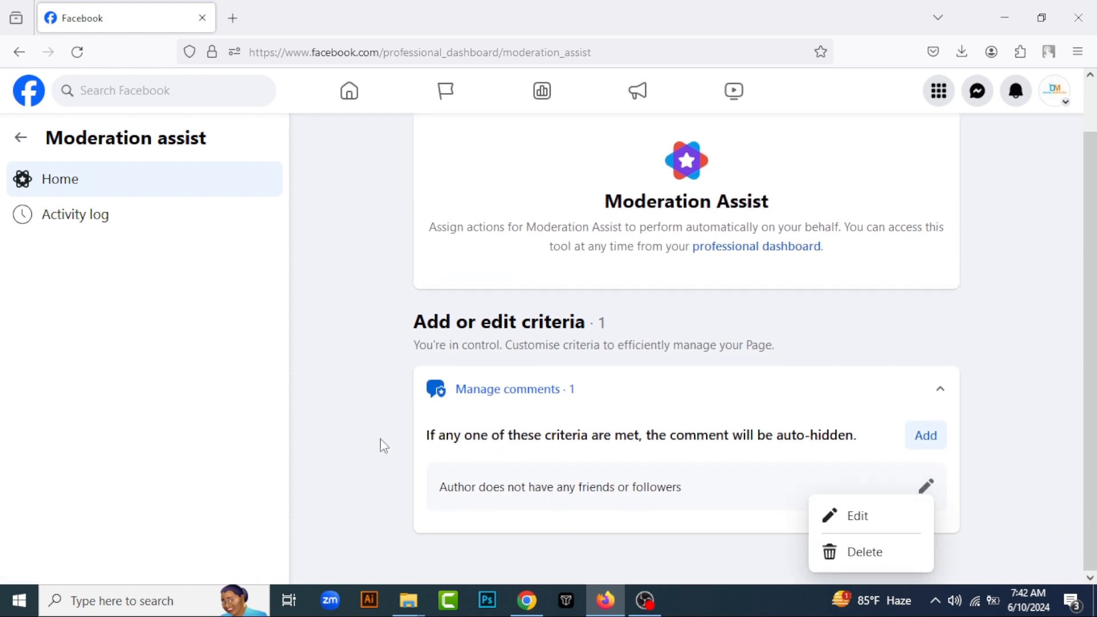
click(893, 520)
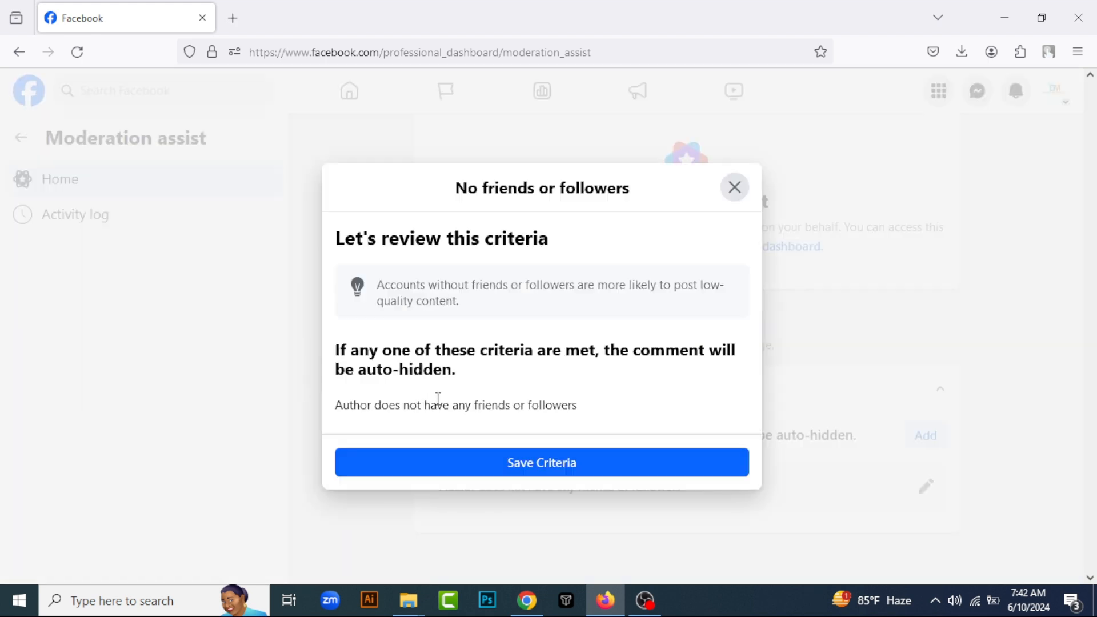
click(734, 188)
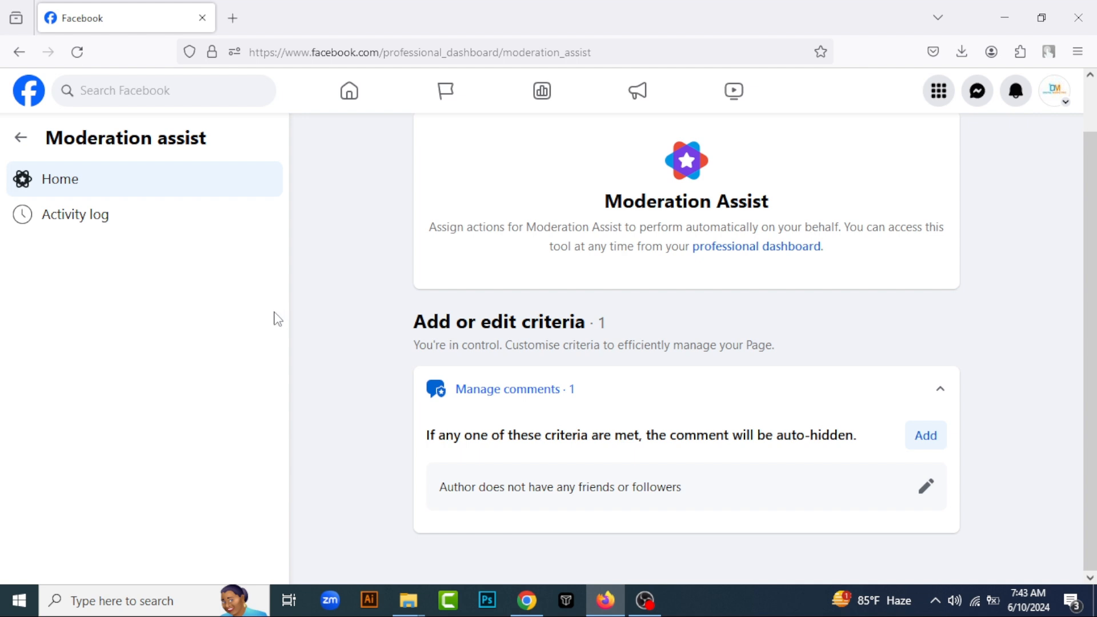
Add the New account criterion to auto-hide comments from authors whose Facebook account is one week old or less
click(926, 436)
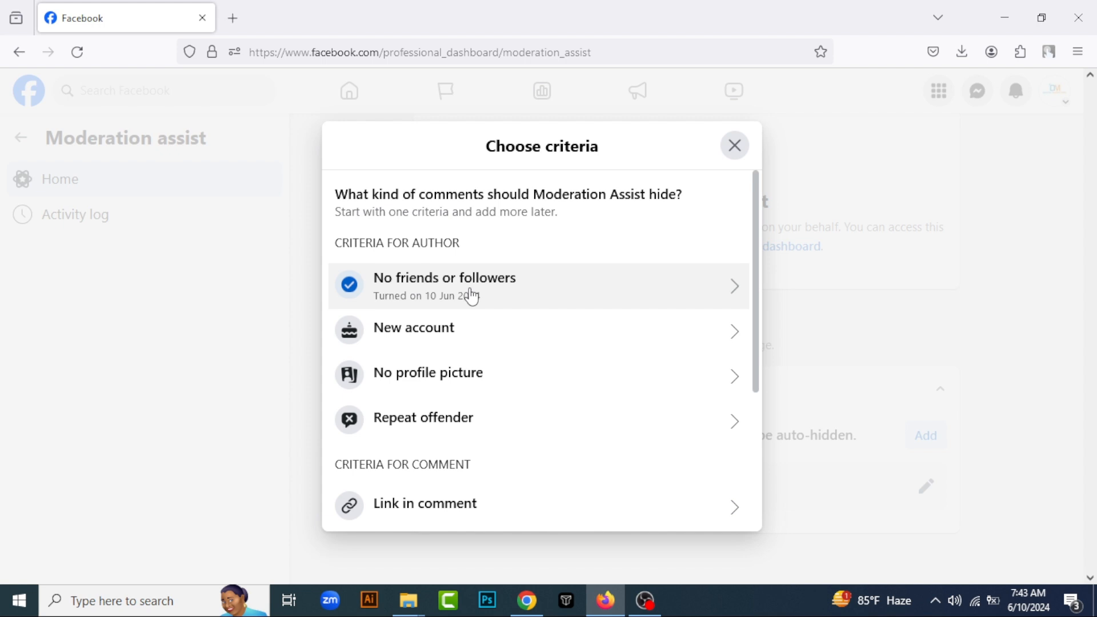
click(480, 335)
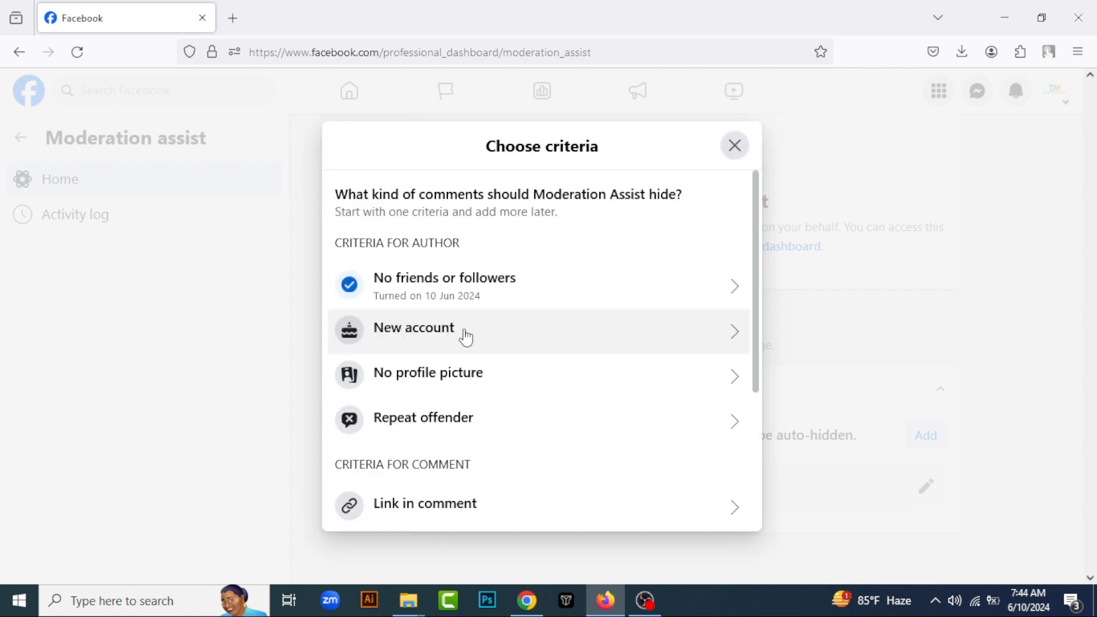
click(464, 338)
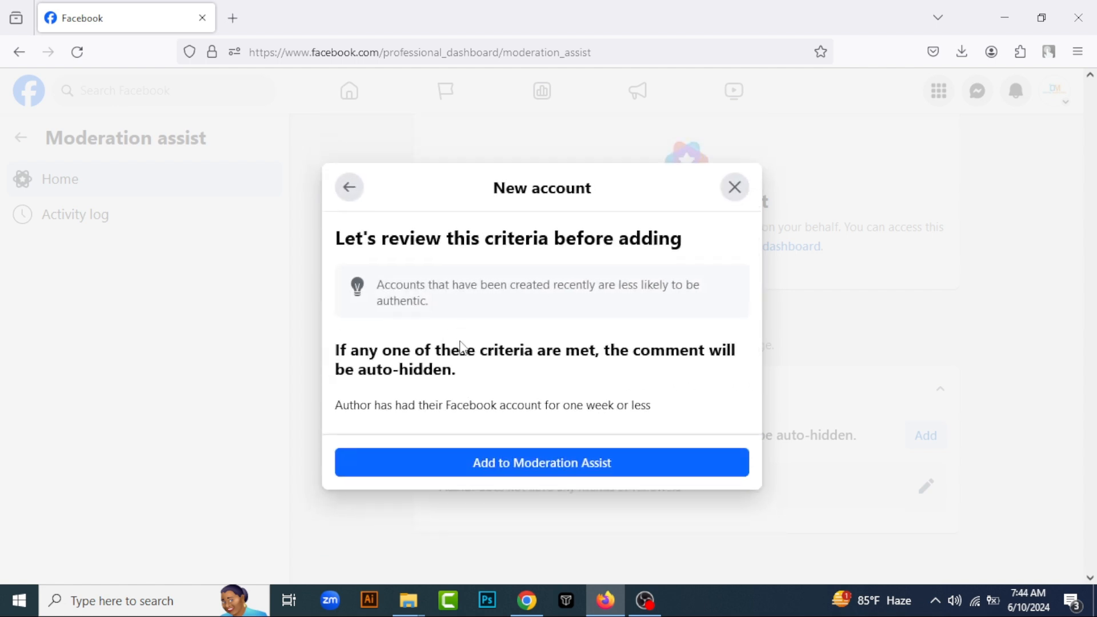
click(520, 469)
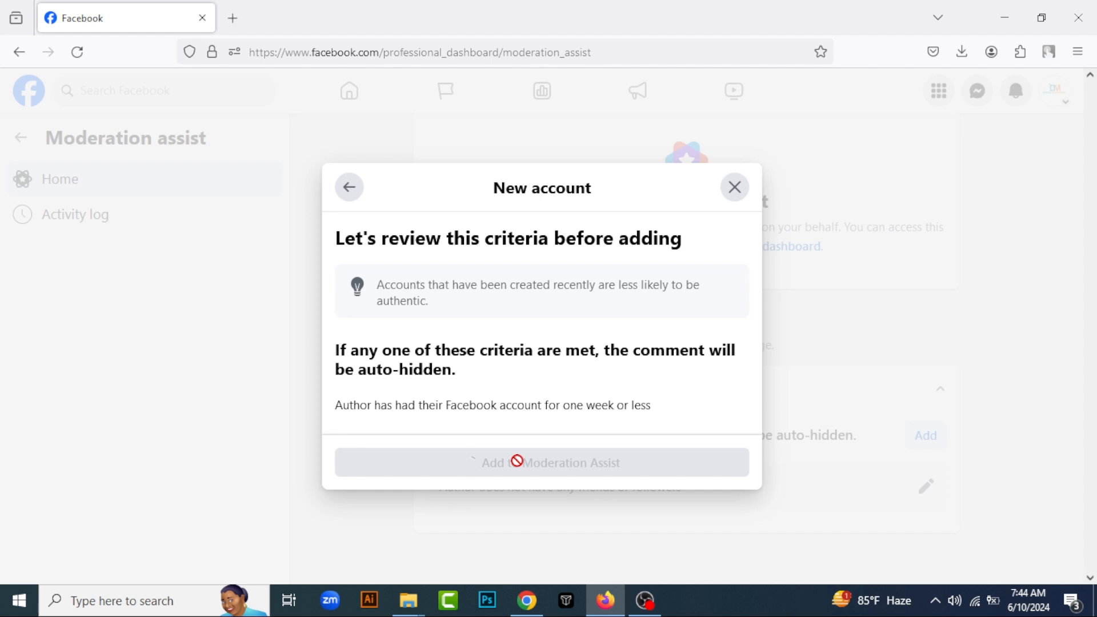
scroll(673, 480, down, 1)
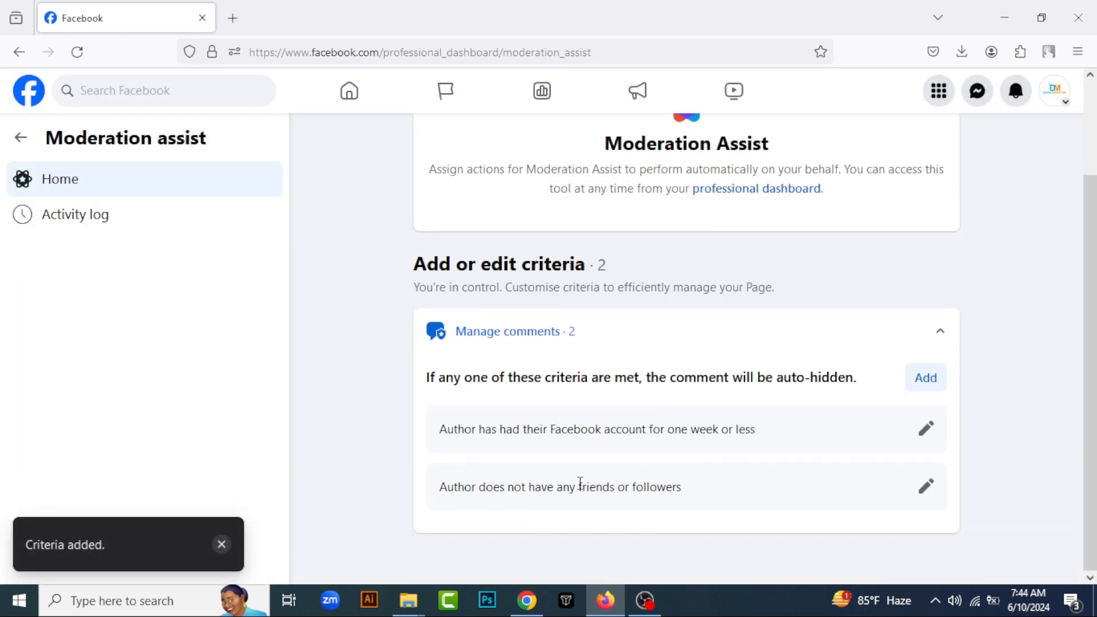
Read the friends or followers rule in the criteria list, recheck its edit details and close them unchanged
drag(485, 488, 626, 490)
click(672, 489)
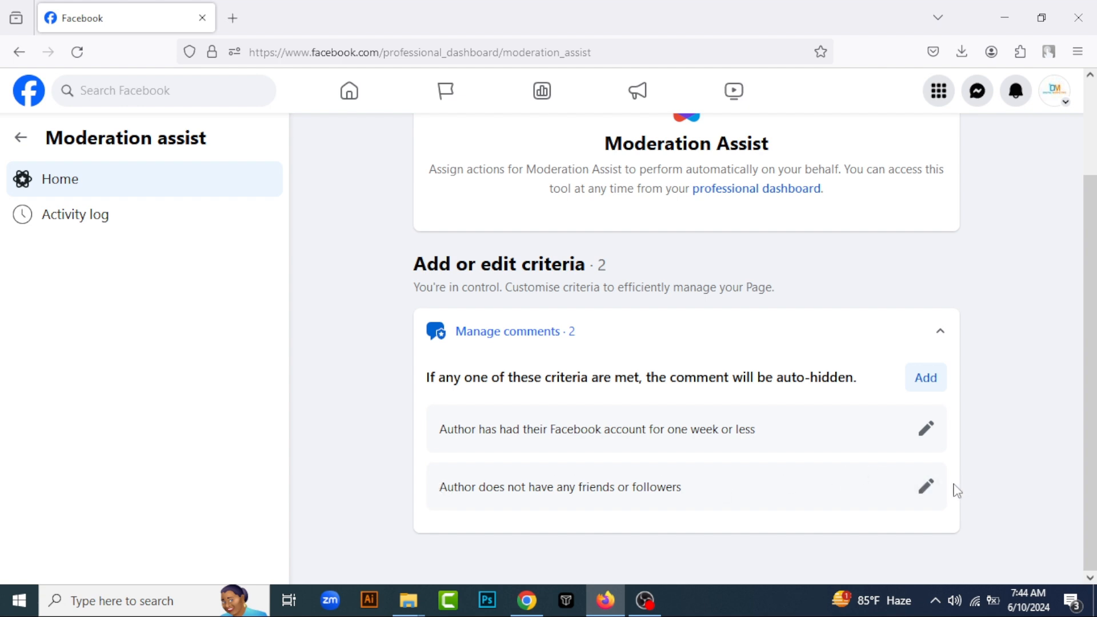
click(933, 491)
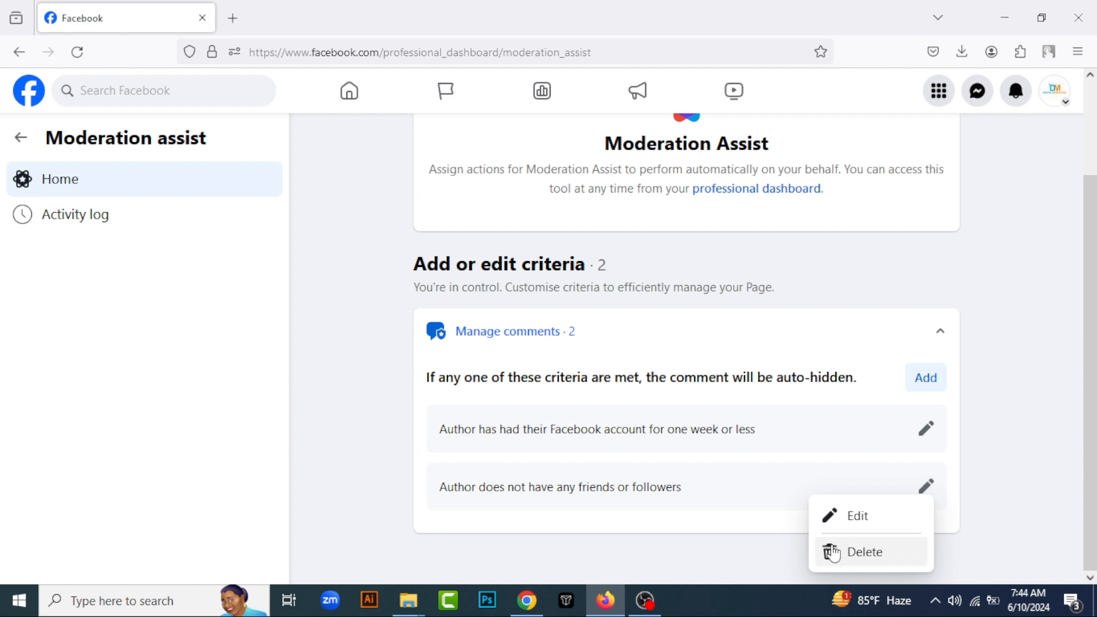
click(863, 518)
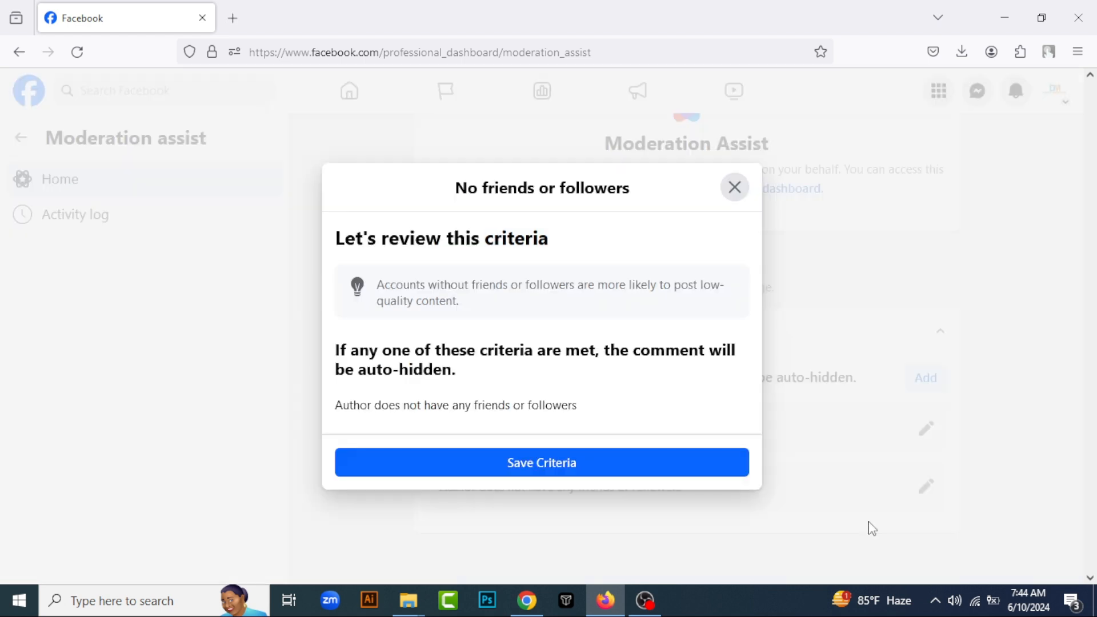
click(737, 187)
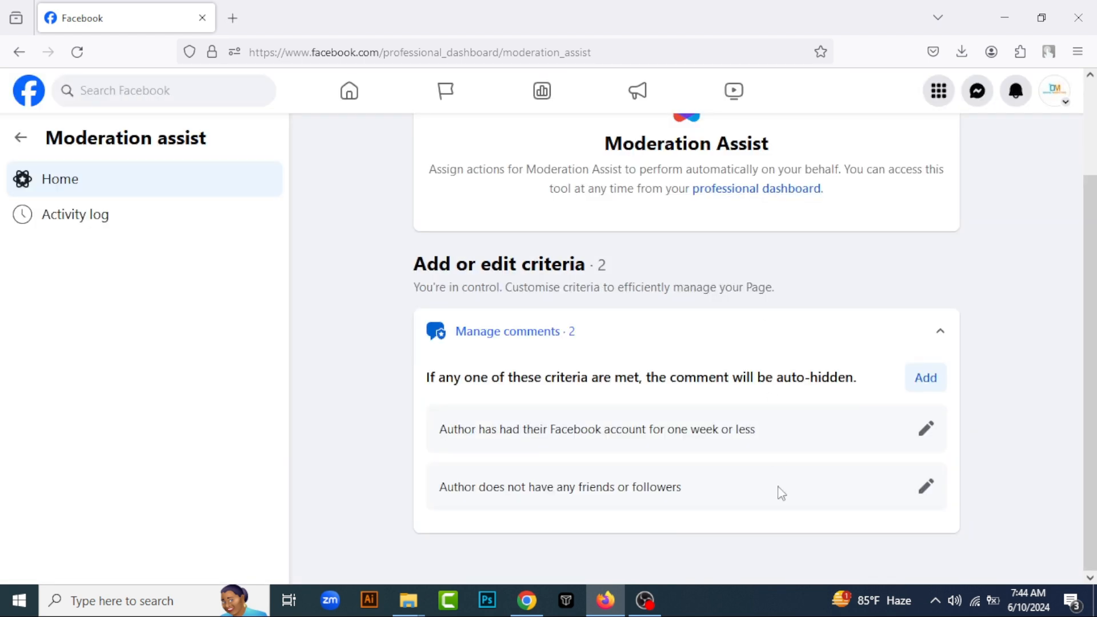
Delete the criterion that hides comments from authors without any friends or followers
click(929, 490)
click(857, 548)
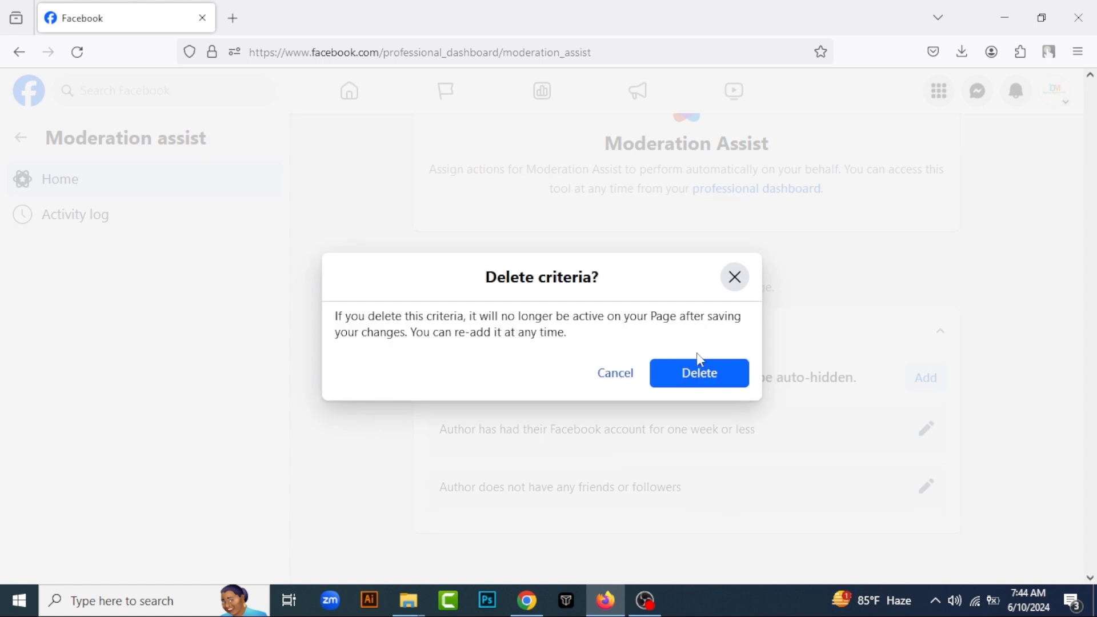
click(706, 379)
Start adding a new comment criterion and choose No friends or followers as the author rule
click(923, 380)
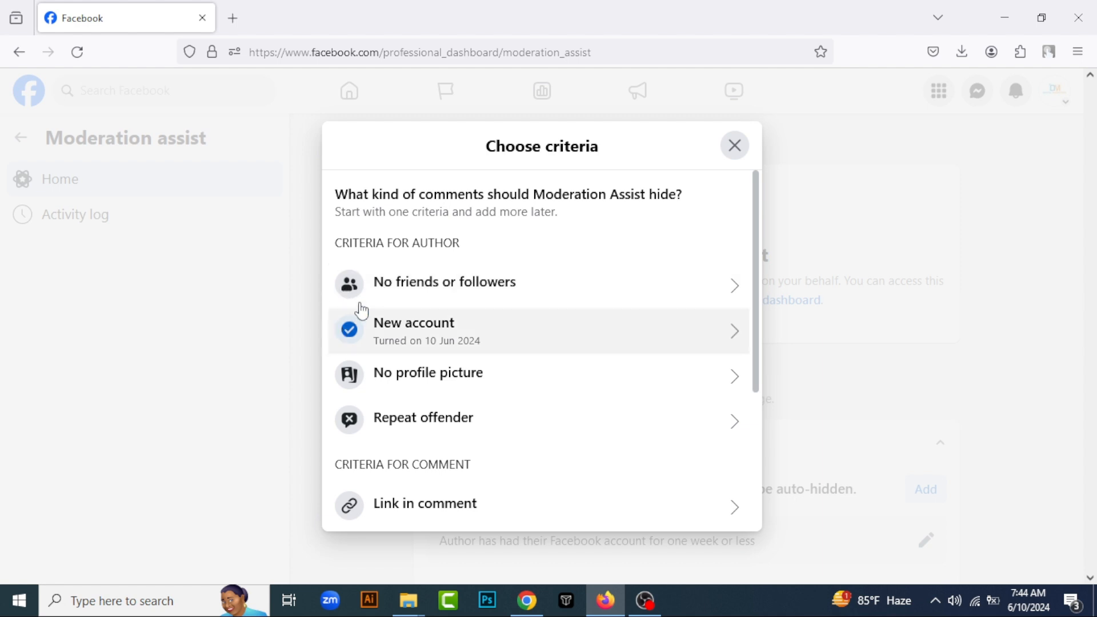
click(470, 293)
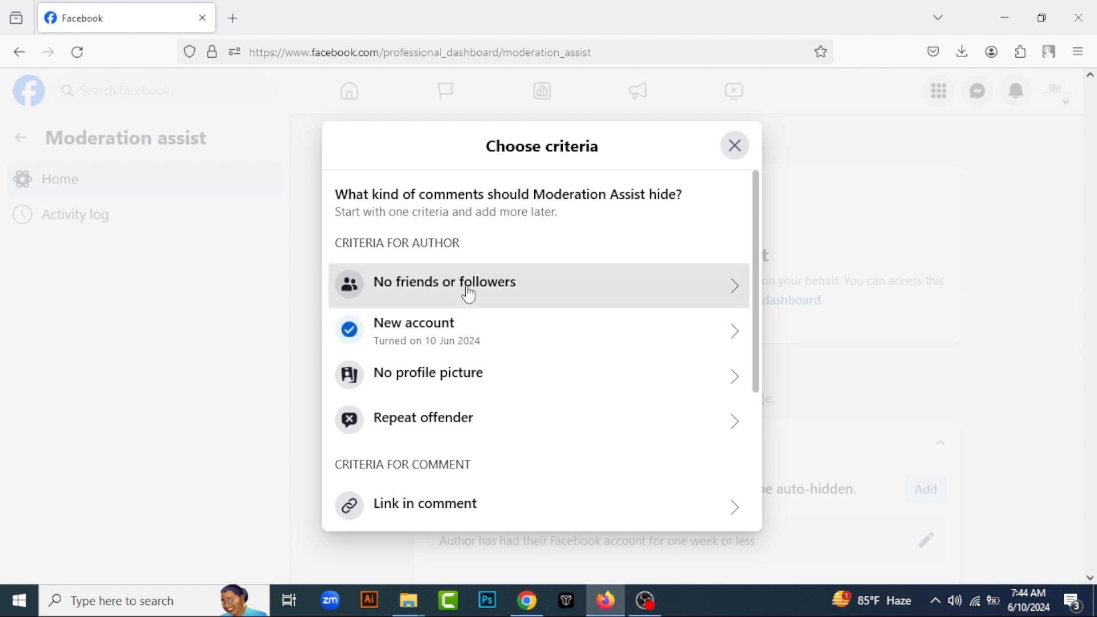